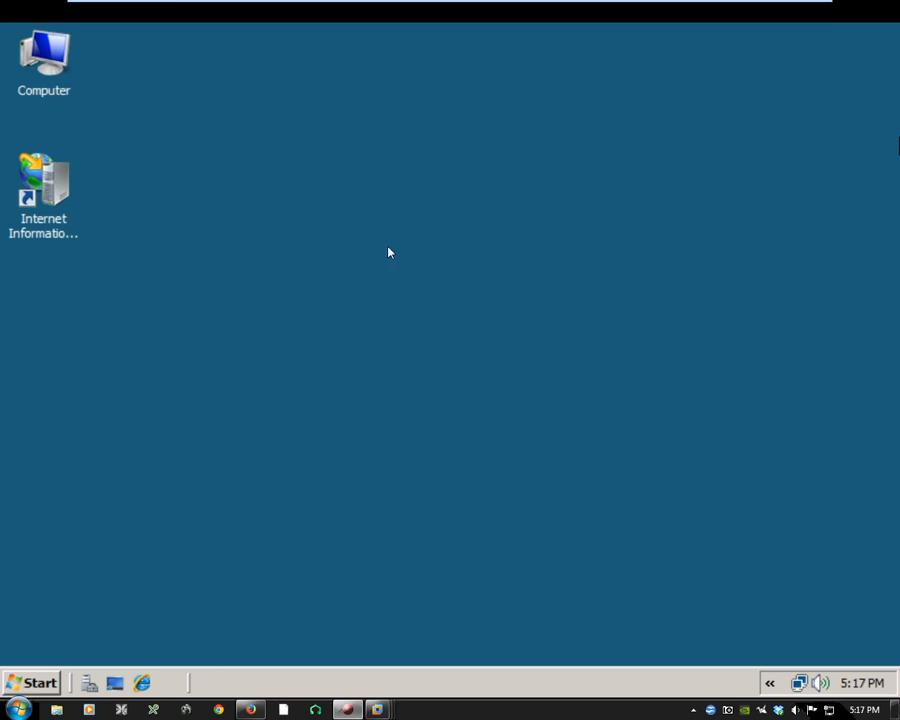
Show the Windows 7 client virtual machine's desktop, and return to the Windows Server 2008 virtual machine.
{"action": "left_click", "coordinate": [176, 11]}
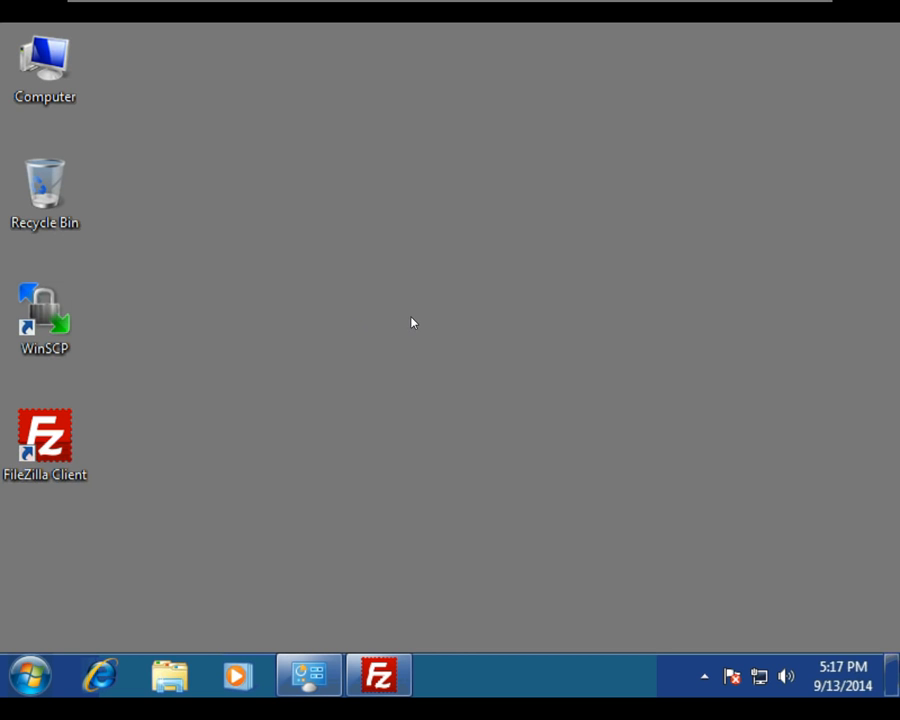
{"action": "mouse_move", "coordinate": [368, 4]}
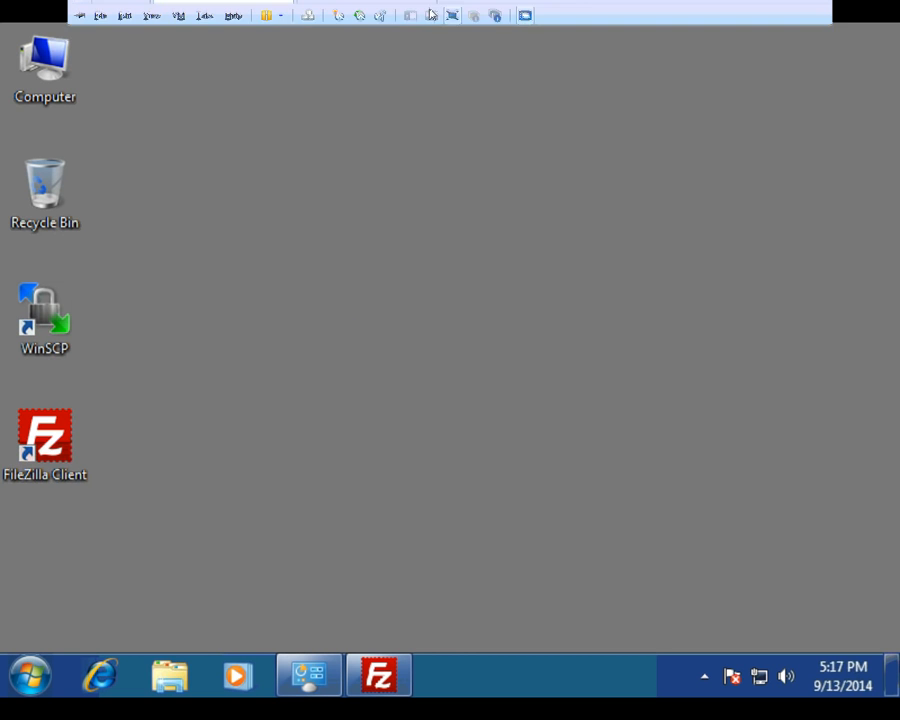
{"action": "left_click", "coordinate": [397, 12]}
{"action": "left_click", "coordinate": [335, 211]}
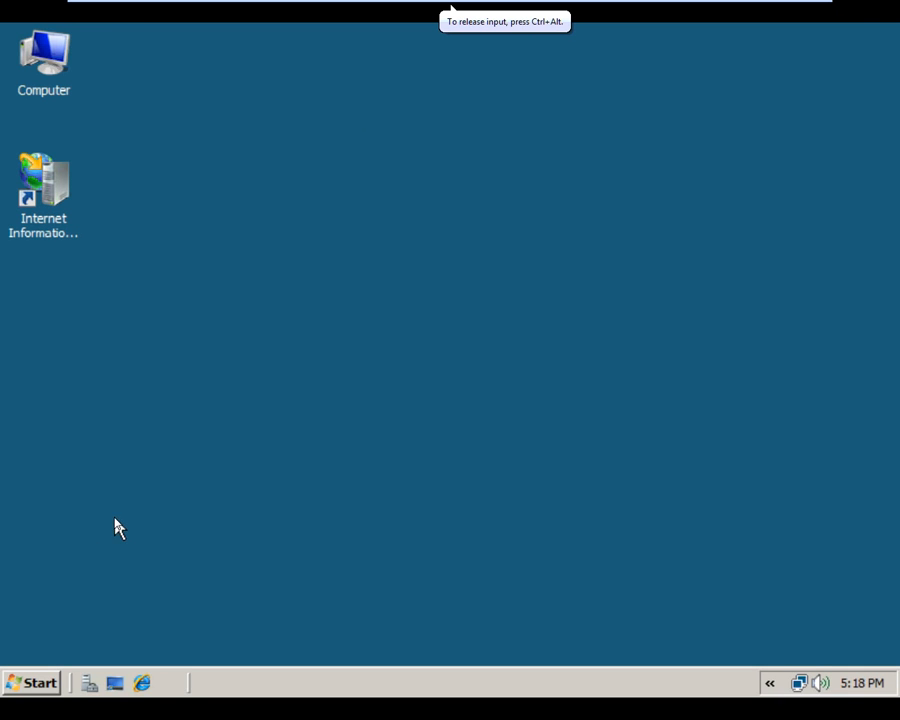
{"action": "left_click", "coordinate": [45, 687]}
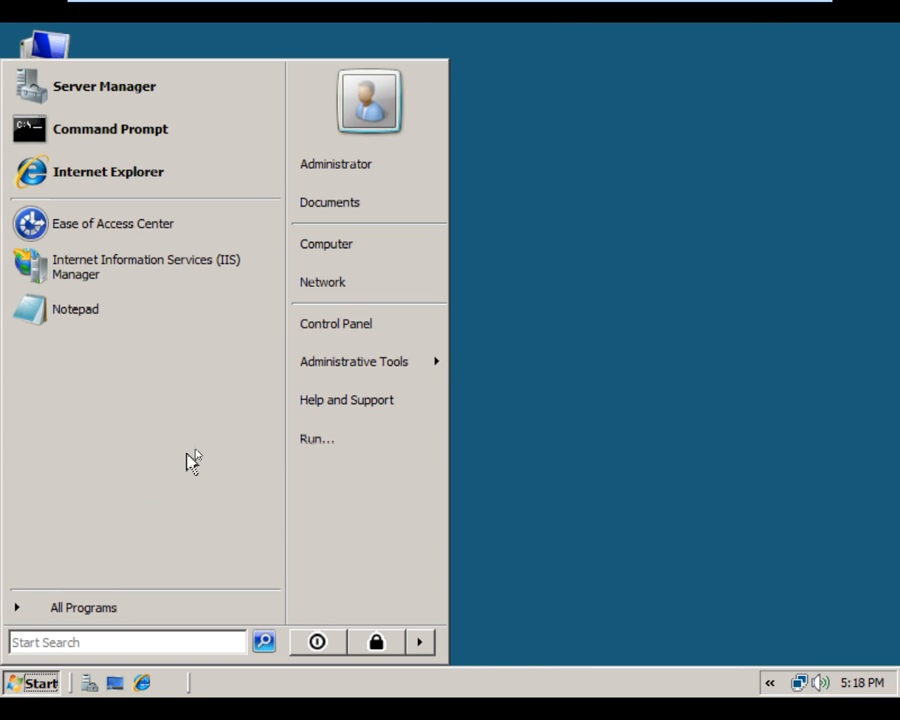
{"action": "mouse_move", "coordinate": [360, 368]}
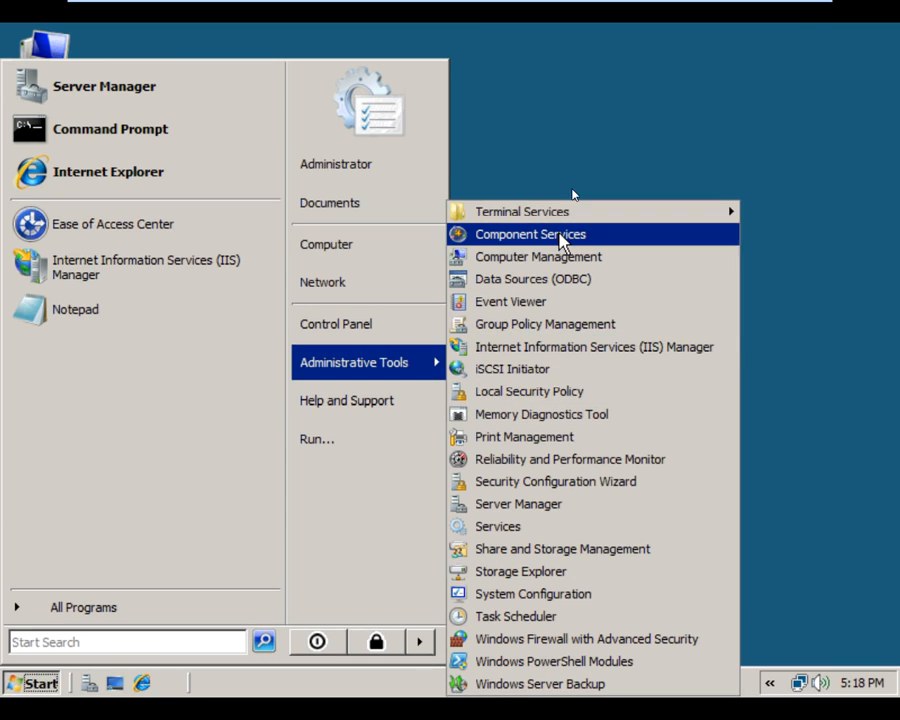
{"action": "left_click", "coordinate": [598, 150]}
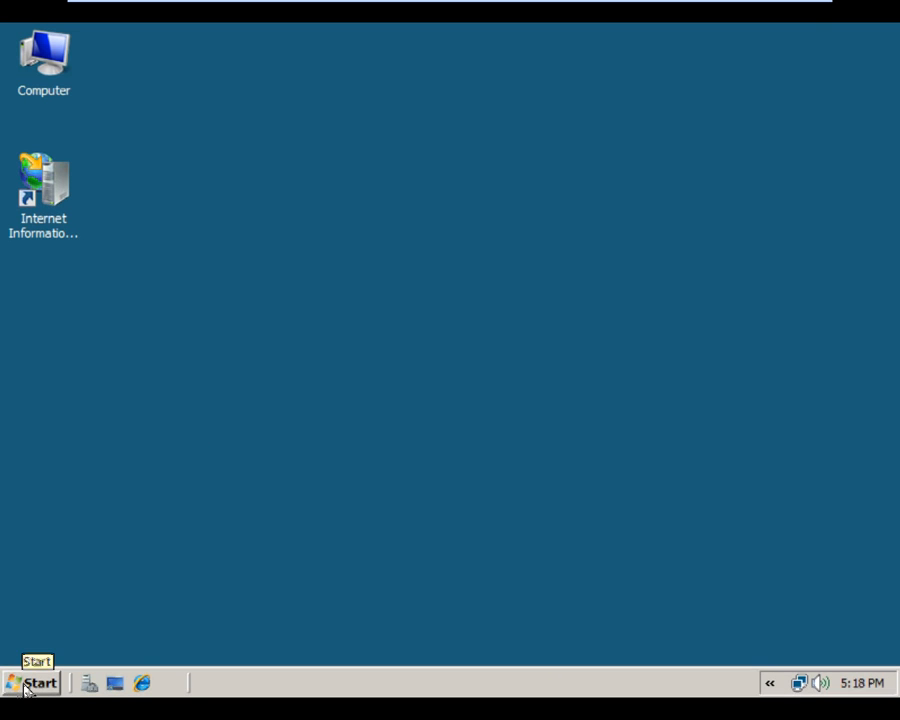
Look through the folders inside inetpub on Local Disk (C:), and close the file window.
{"action": "right_click", "coordinate": [57, 55]}
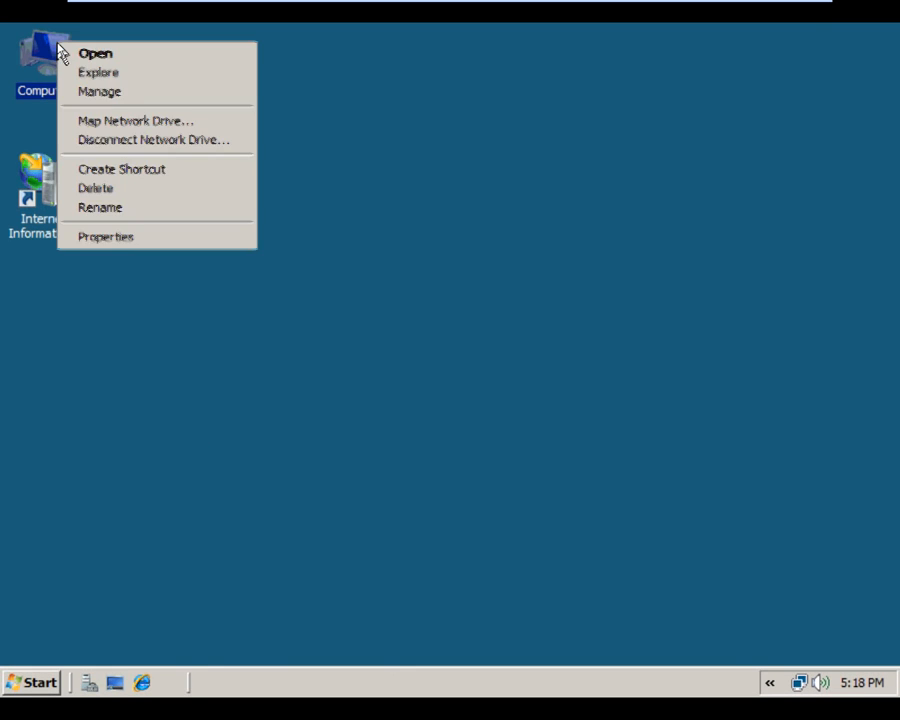
{"action": "left_click", "coordinate": [70, 53]}
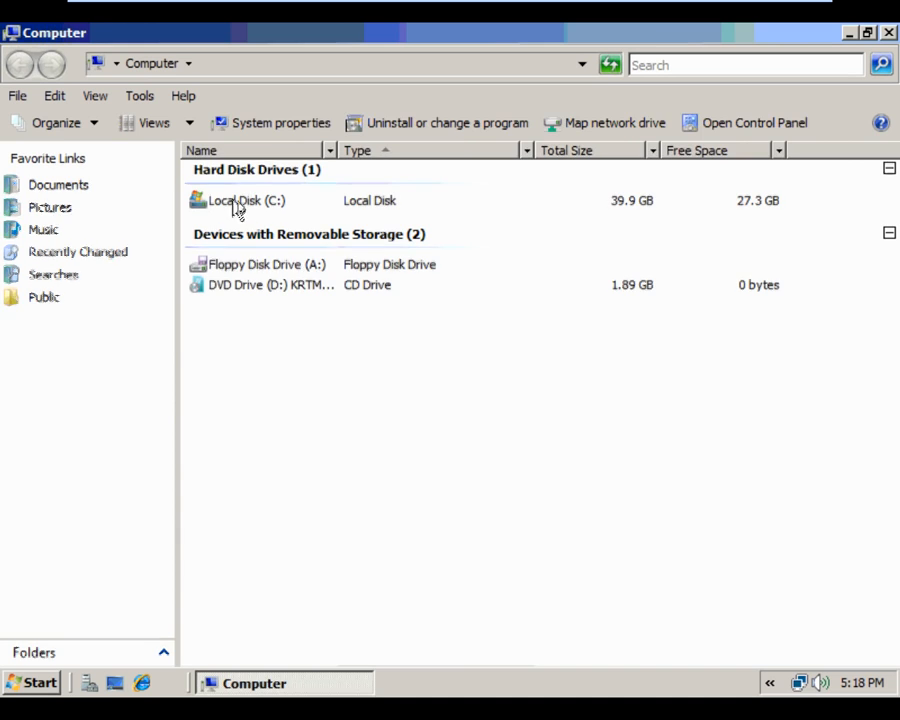
{"action": "double_click", "coordinate": [244, 206]}
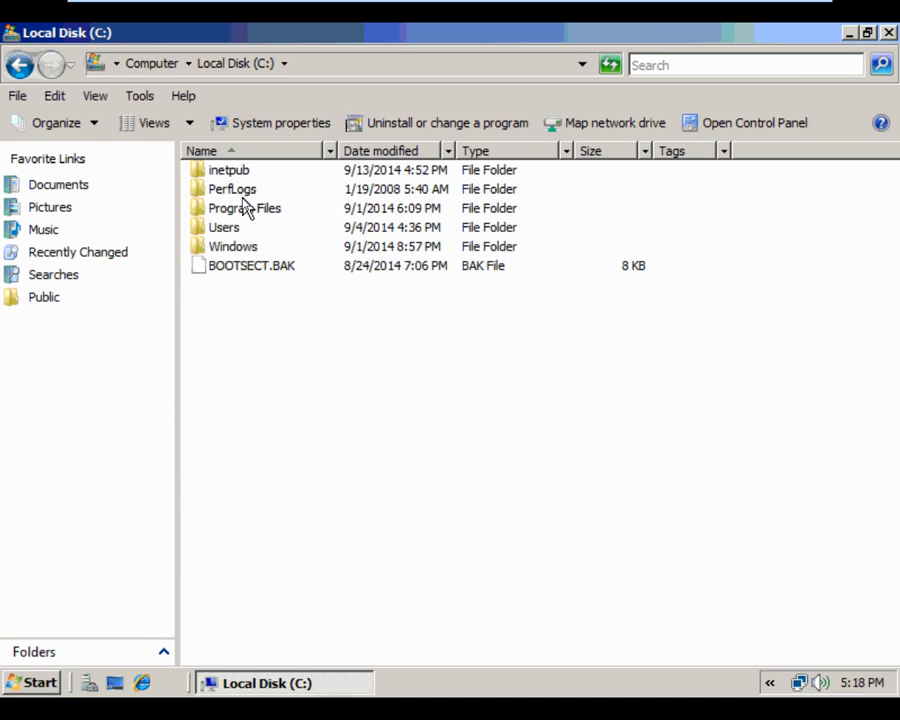
{"action": "double_click", "coordinate": [245, 176]}
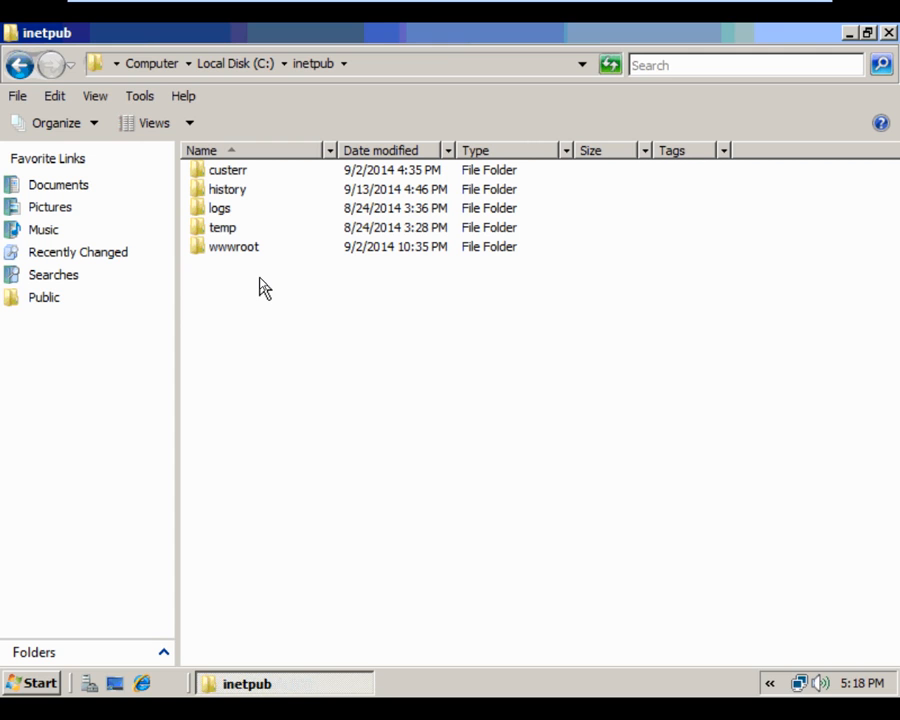
{"action": "left_click", "coordinate": [886, 33]}
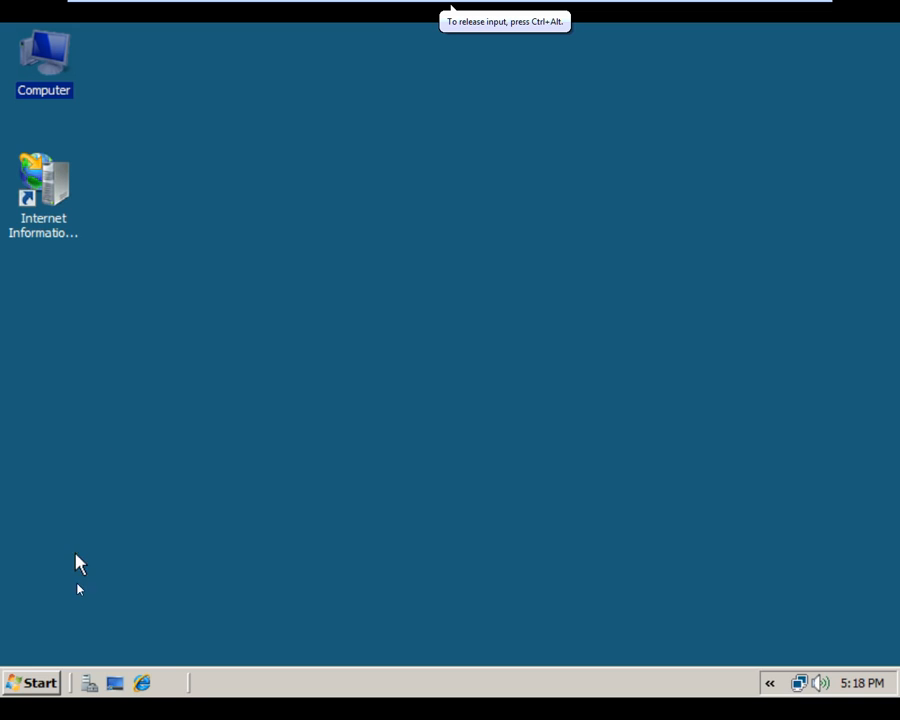
Check the server's installed programs in Programs and Features, and close the window.
{"action": "left_click", "coordinate": [30, 687]}
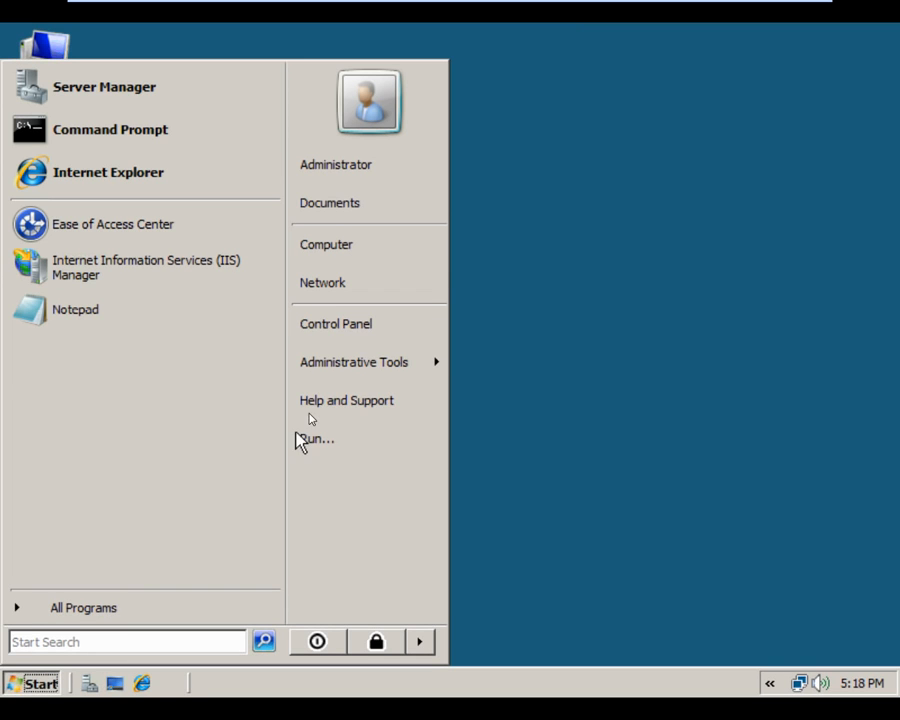
{"action": "left_click", "coordinate": [345, 326]}
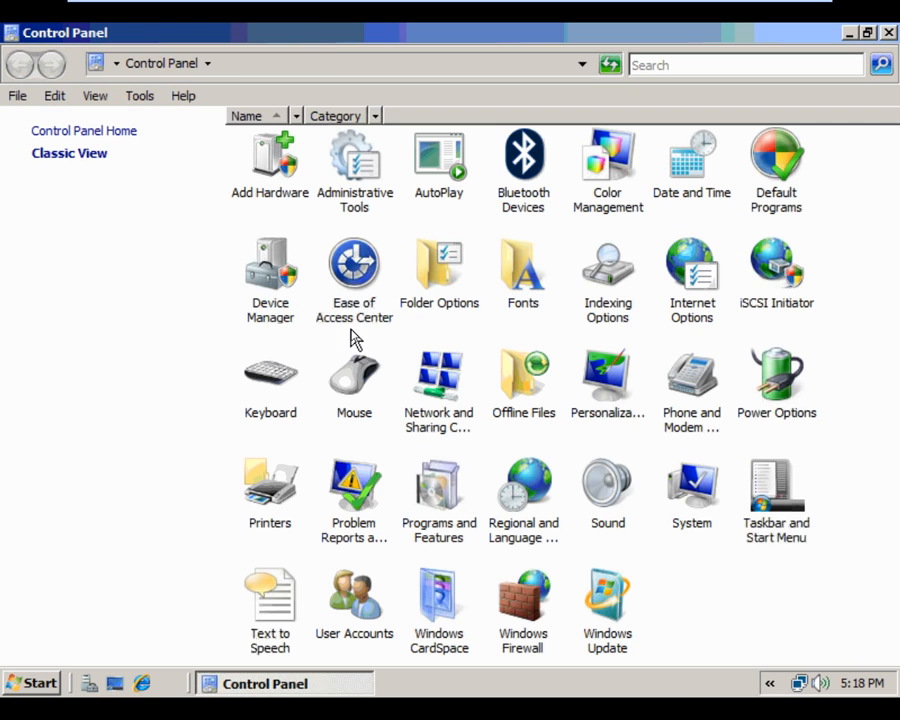
{"action": "left_click", "coordinate": [448, 520]}
{"action": "double_click", "coordinate": [448, 520]}
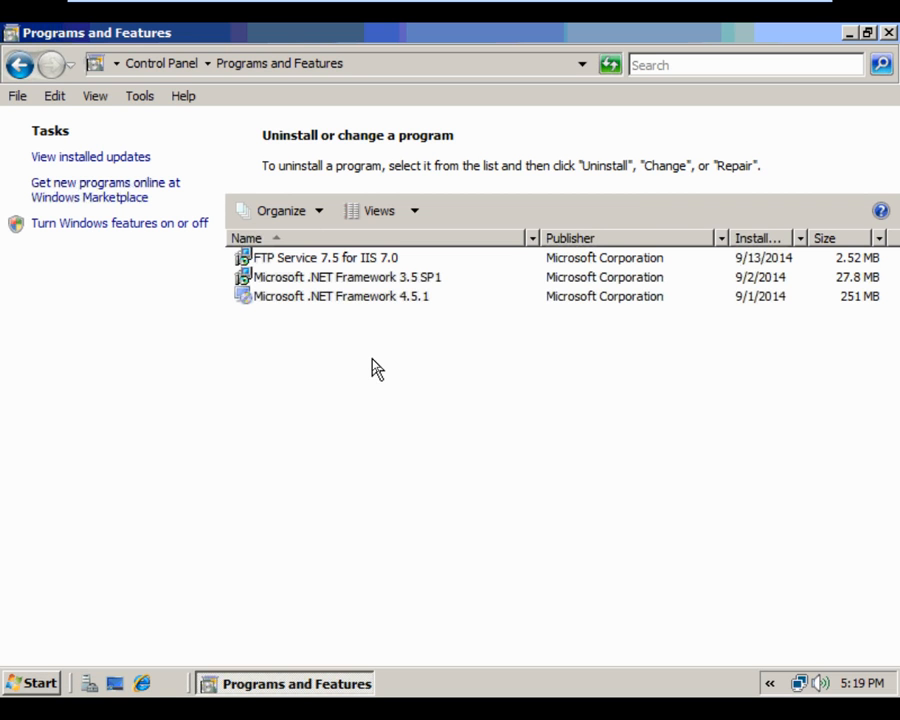
{"action": "left_click", "coordinate": [889, 33]}
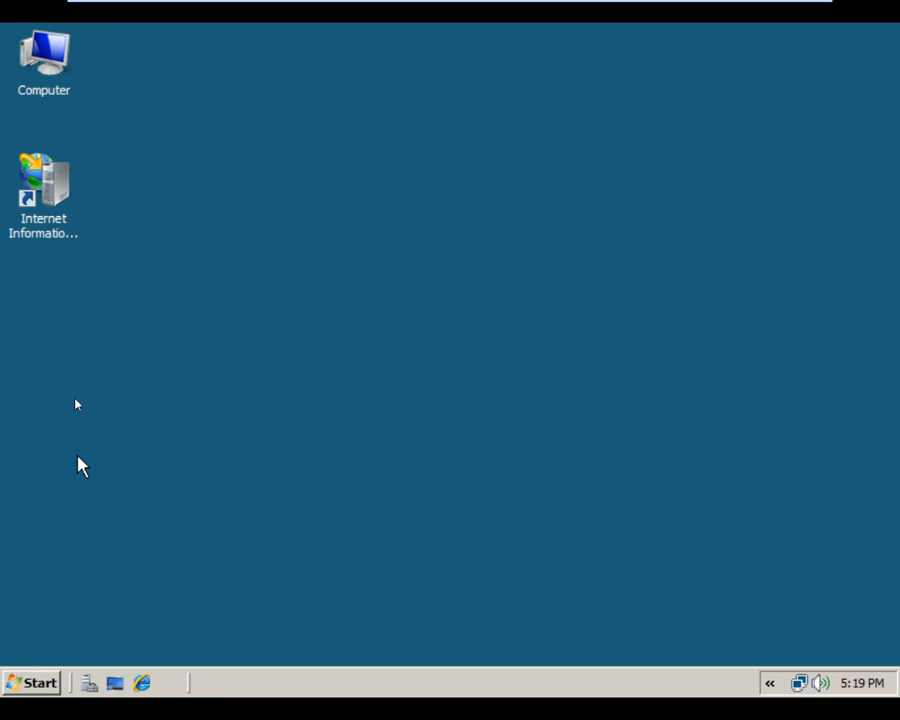
Open the Local Area Connection's Internet Protocol Version 4 properties to examine its IP address, subnet mask, gateway and DNS settings.
{"action": "left_click", "coordinate": [32, 680]}
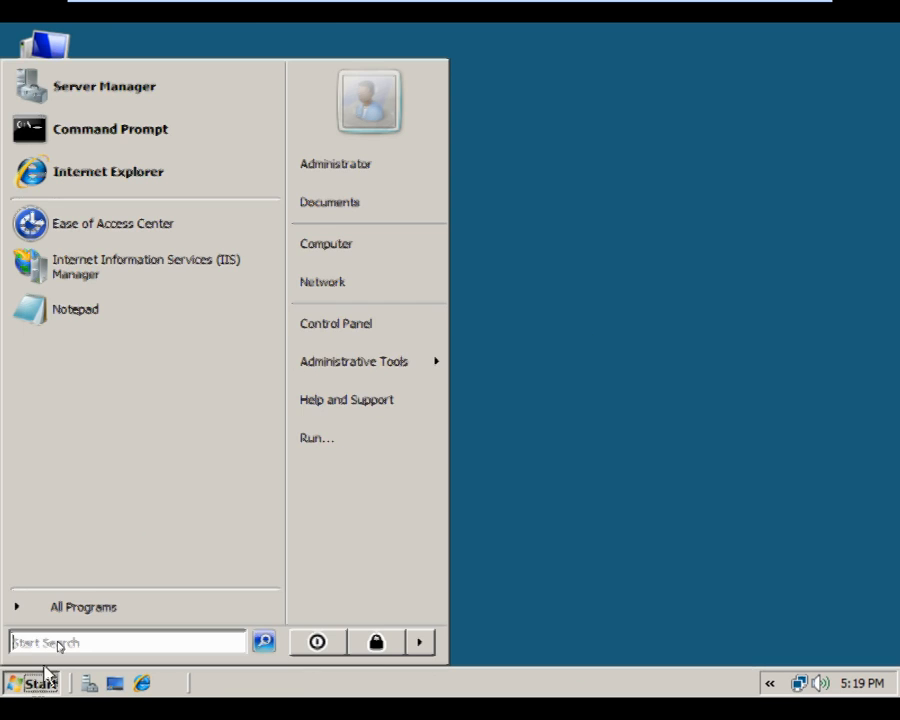
{"action": "left_click", "coordinate": [351, 336]}
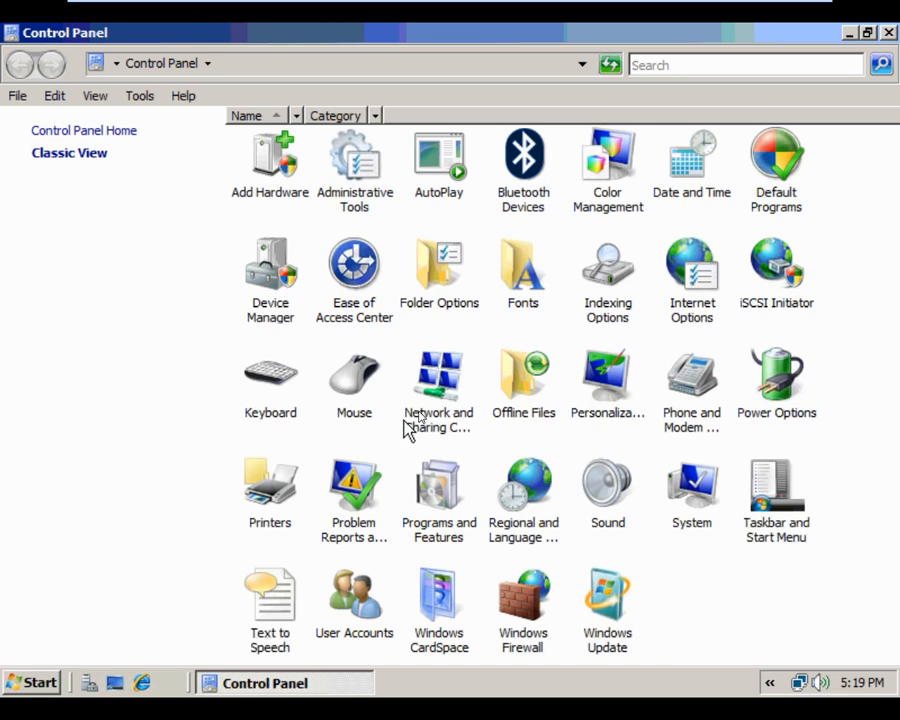
{"action": "double_click", "coordinate": [425, 412]}
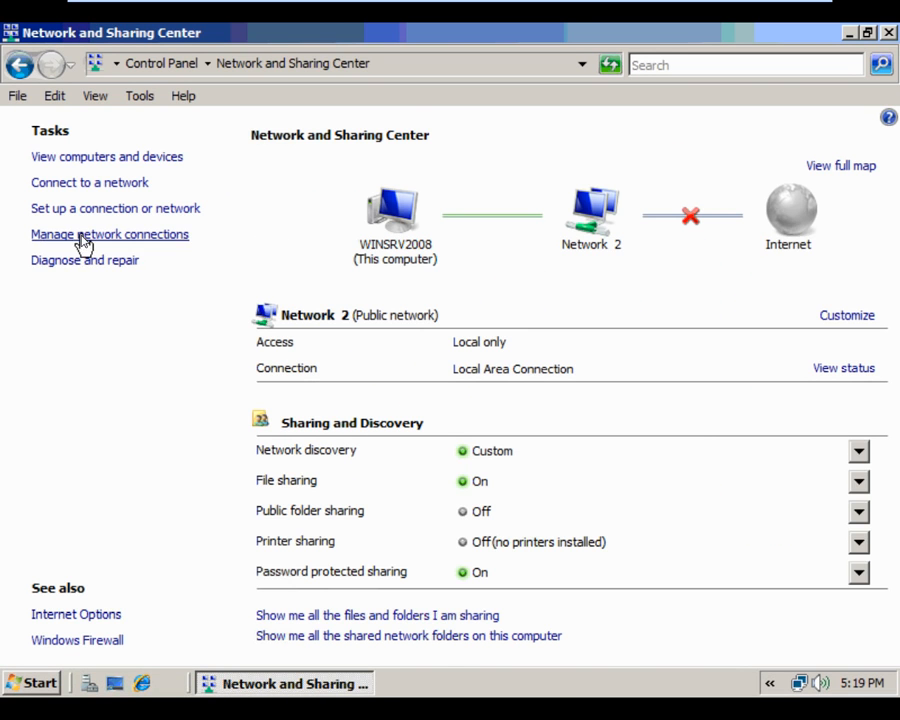
{"action": "left_click", "coordinate": [82, 238]}
{"action": "left_click", "coordinate": [118, 222]}
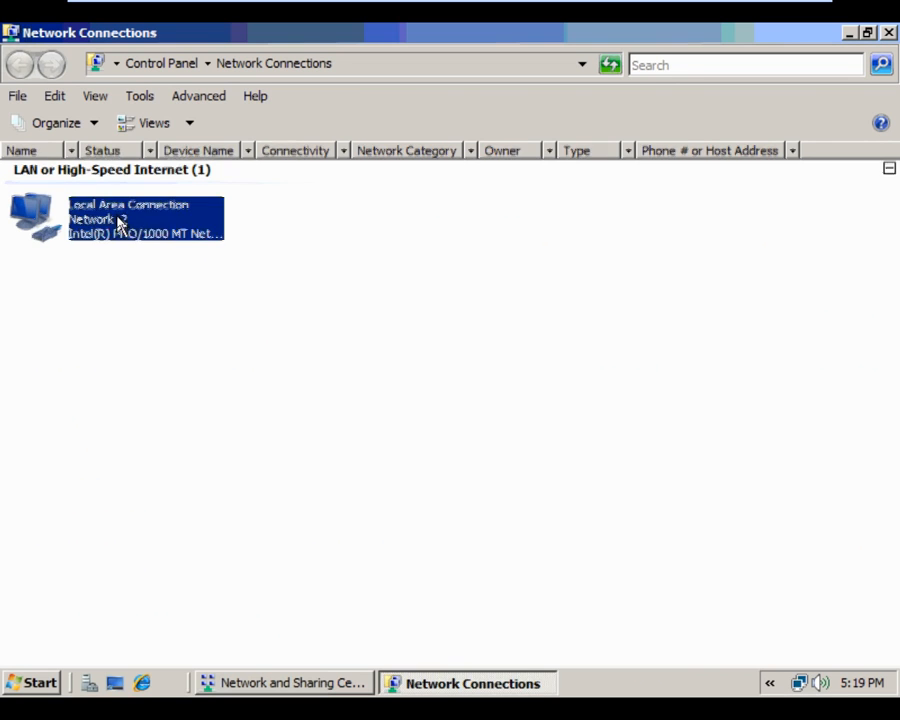
{"action": "right_click", "coordinate": [118, 222]}
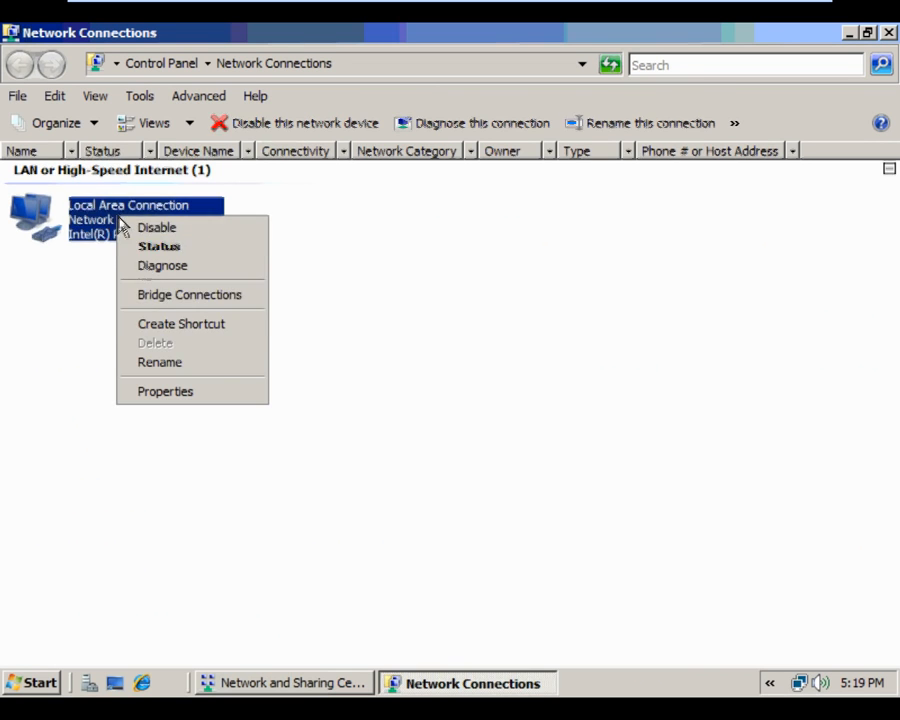
{"action": "left_click", "coordinate": [163, 392]}
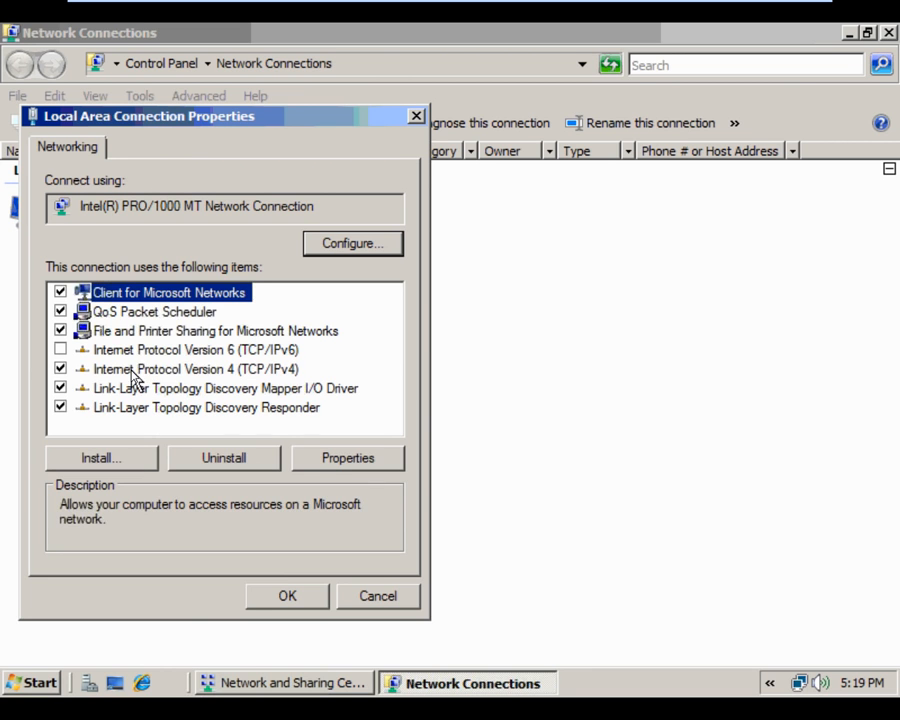
{"action": "left_click", "coordinate": [130, 370]}
{"action": "left_click", "coordinate": [338, 462]}
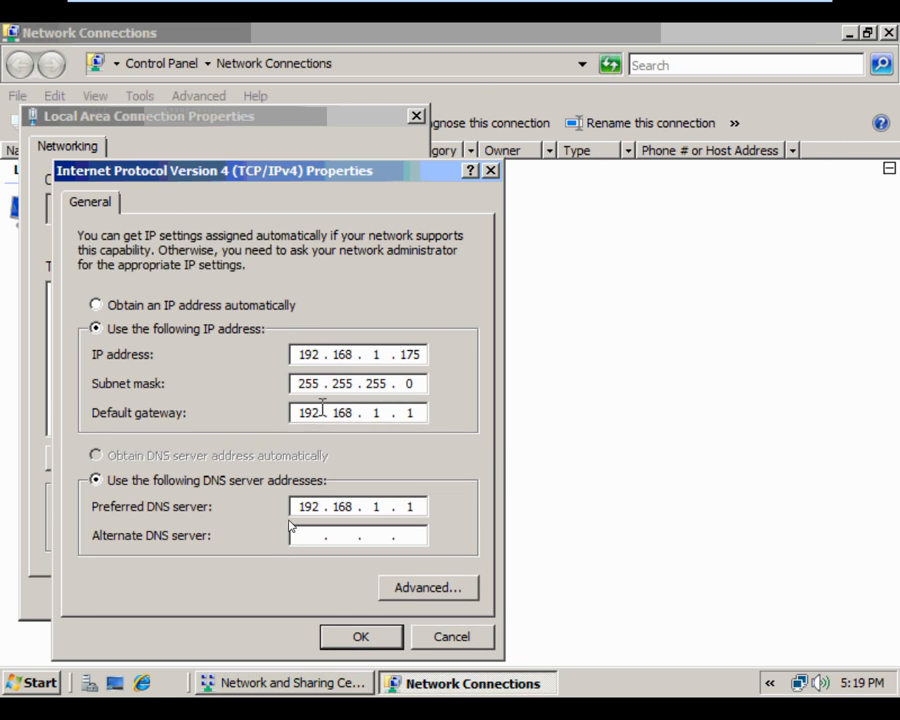
Close the IPv4 and Local Area Connection properties and both network windows, returning to the desktop.
{"action": "left_click", "coordinate": [358, 640]}
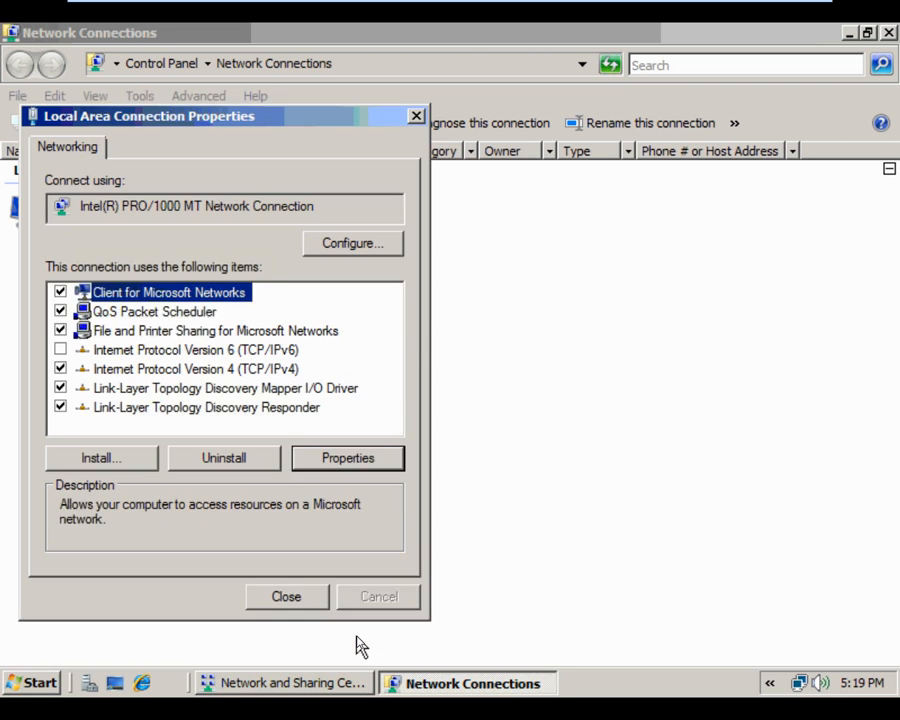
{"action": "left_click", "coordinate": [297, 598]}
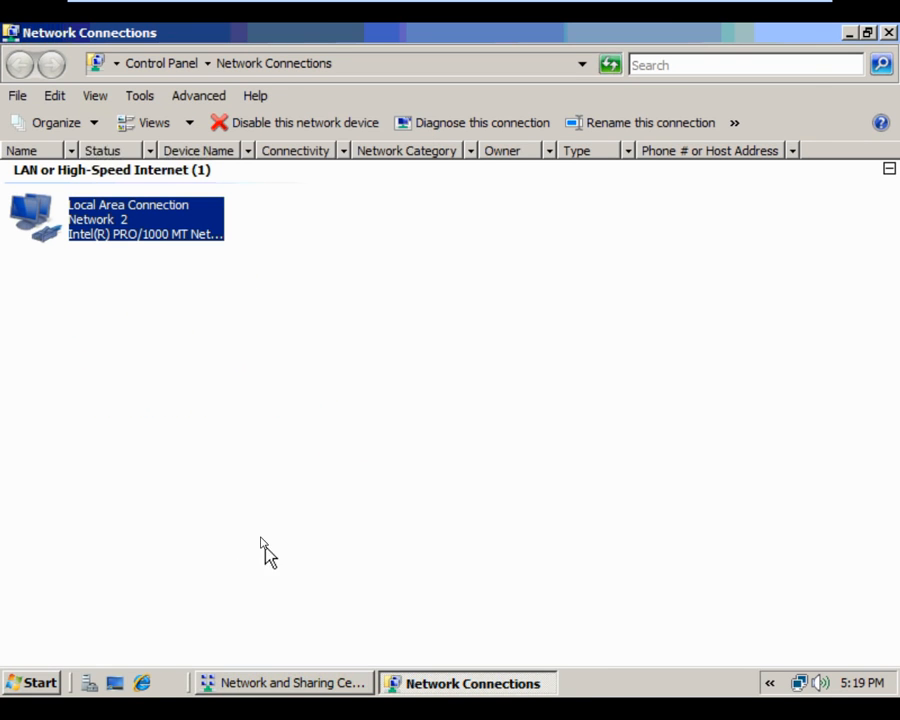
{"action": "left_click", "coordinate": [889, 33]}
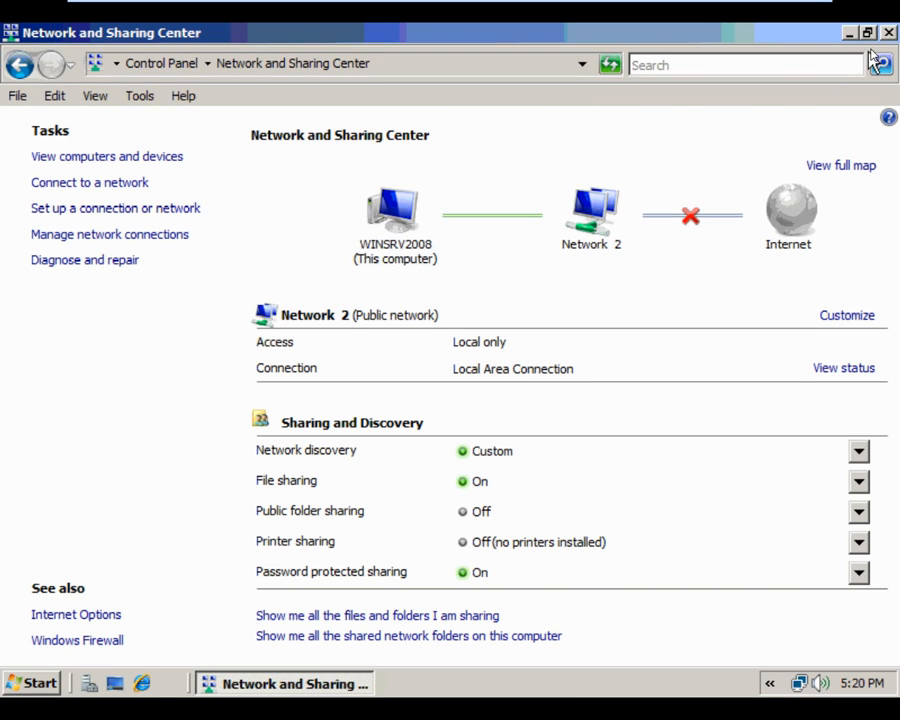
{"action": "left_click", "coordinate": [889, 33]}
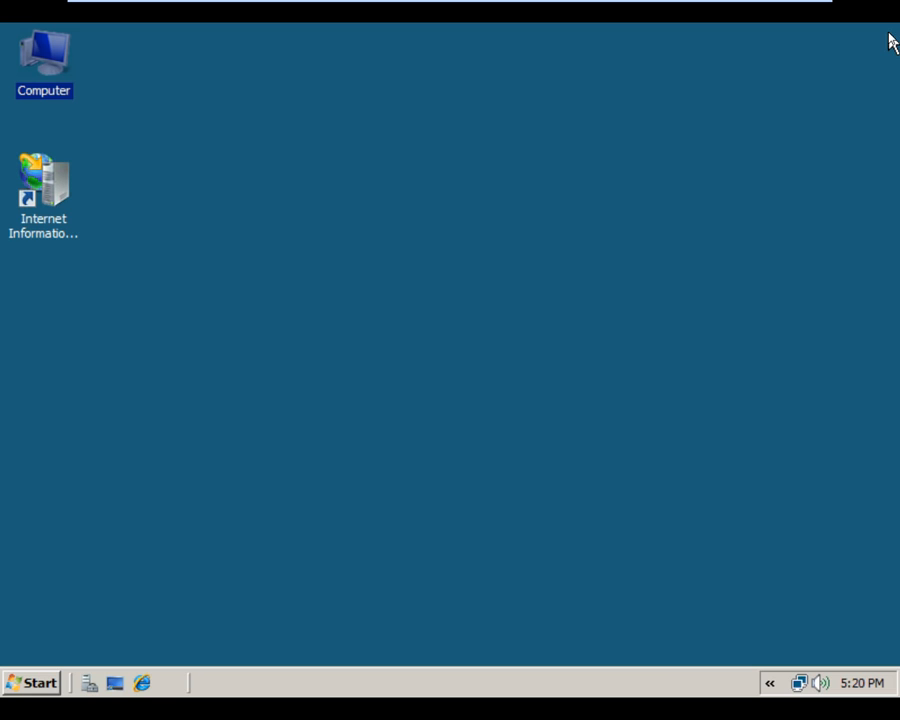
{"action": "left_click", "coordinate": [400, 352]}
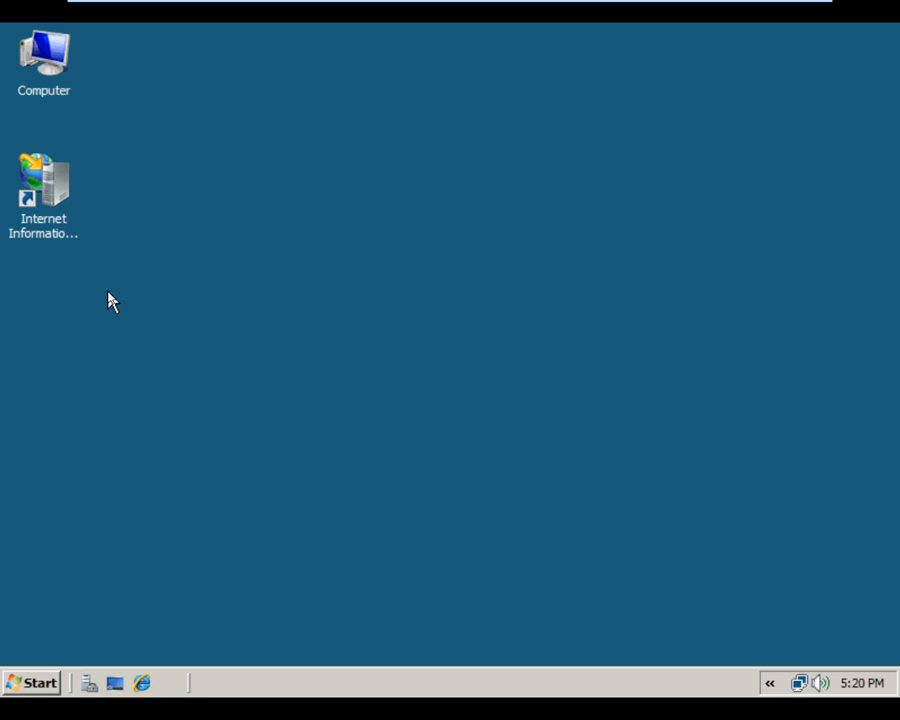
Open Internet Information Services (IIS) Manager and start adding an FTP site under the Sites node of WINSRV2008.
{"action": "right_click", "coordinate": [55, 166]}
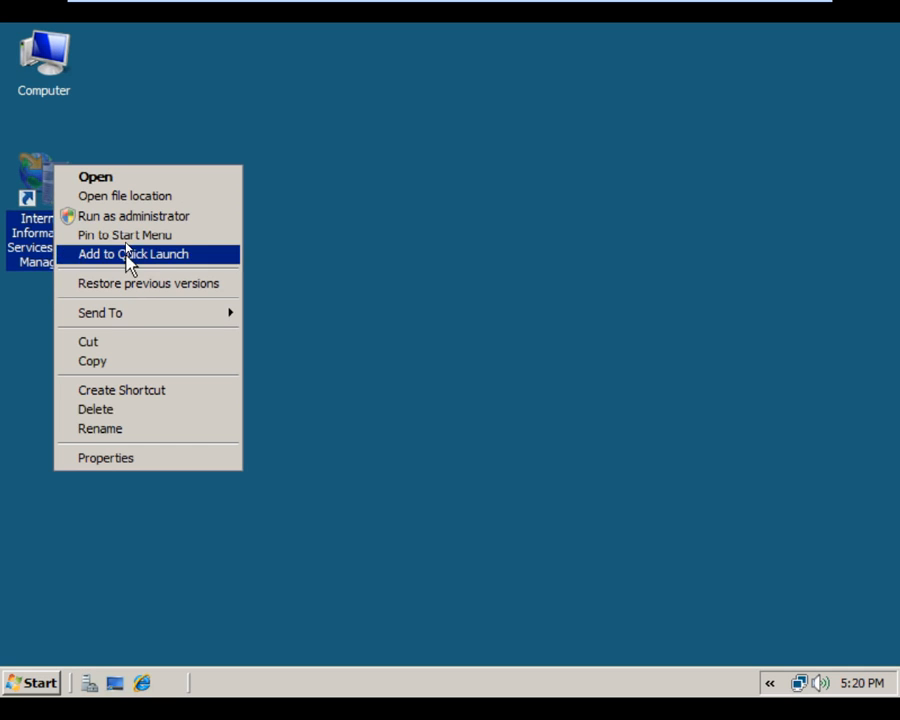
{"action": "left_click", "coordinate": [118, 178]}
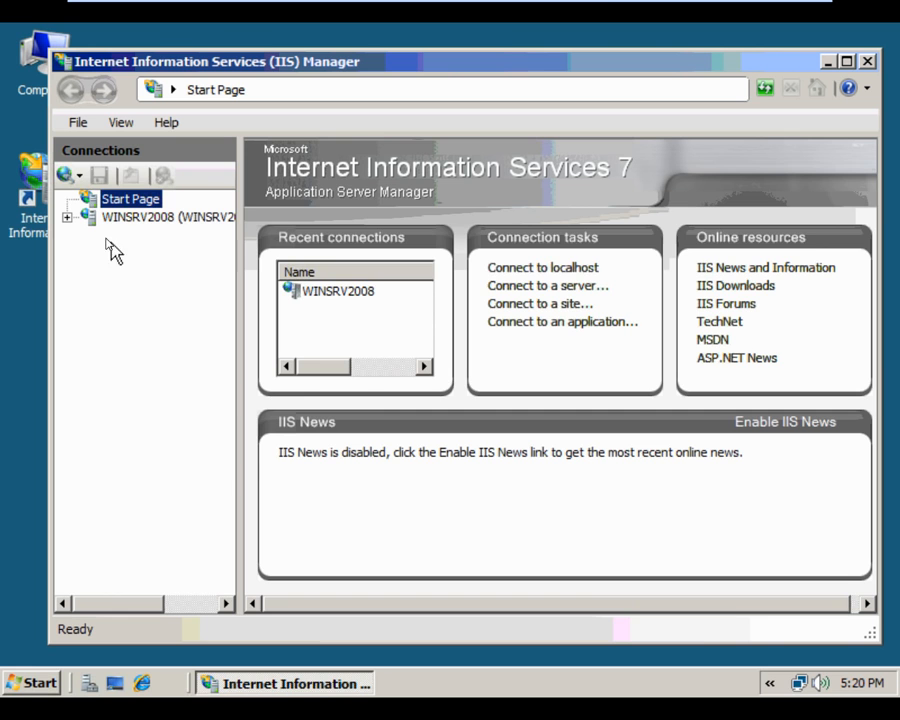
{"action": "left_click", "coordinate": [66, 217]}
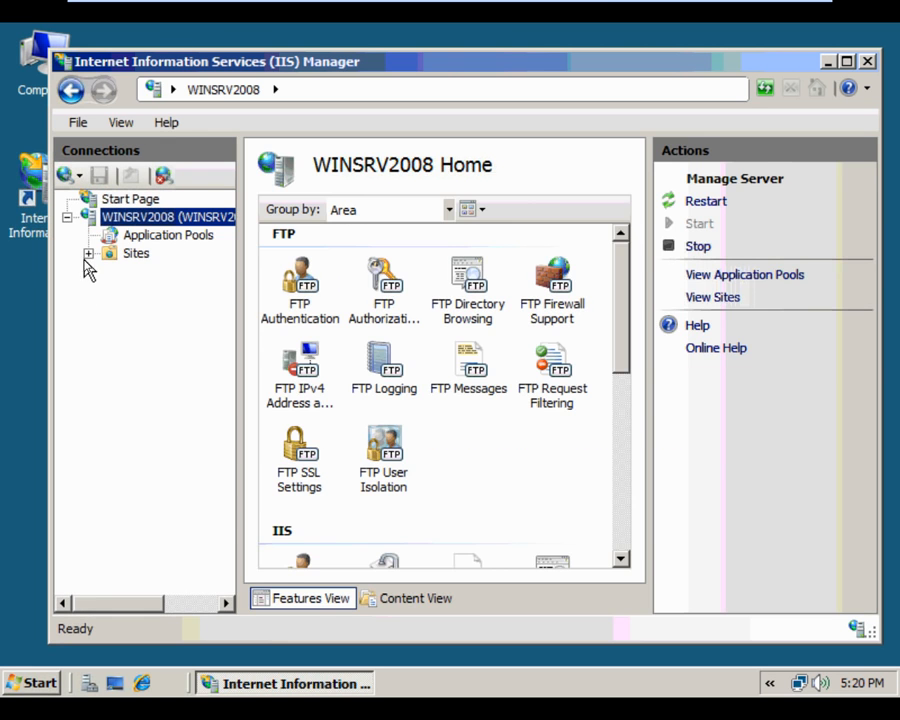
{"action": "left_click", "coordinate": [88, 254]}
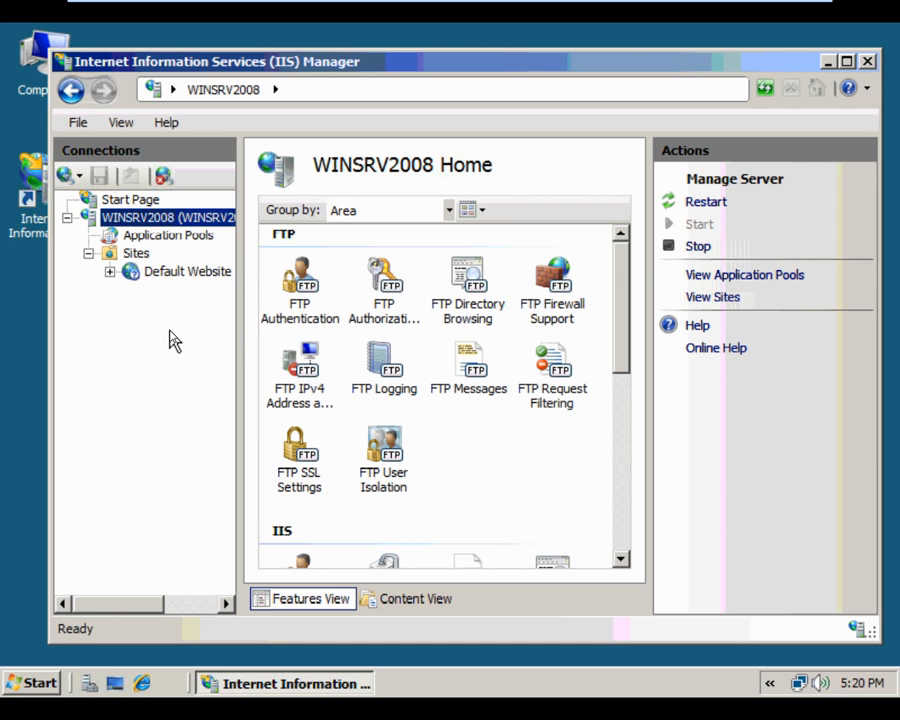
{"action": "right_click", "coordinate": [117, 258]}
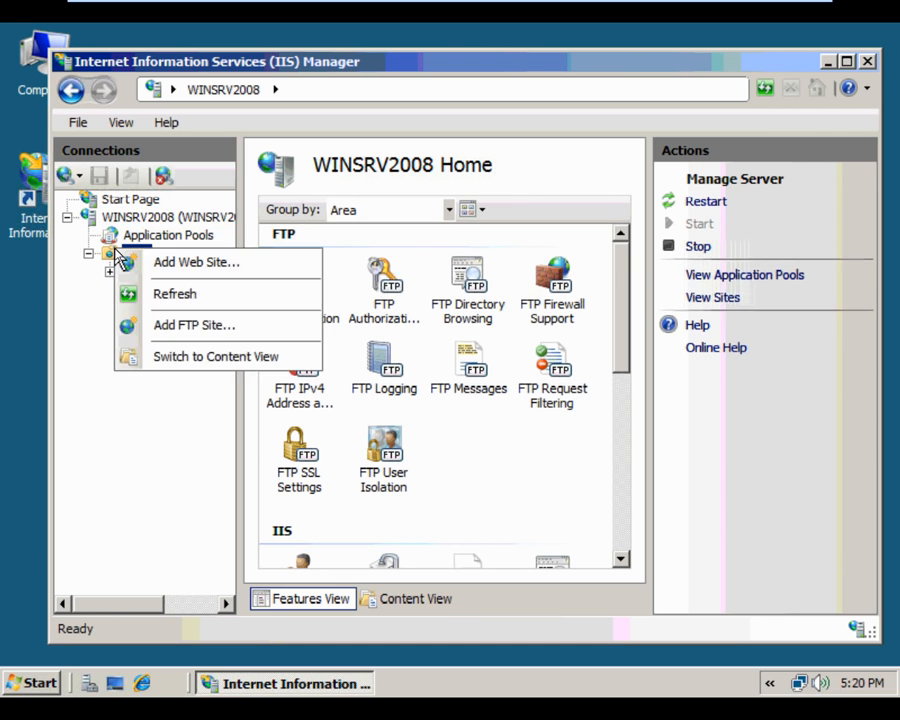
{"action": "left_click", "coordinate": [185, 326]}
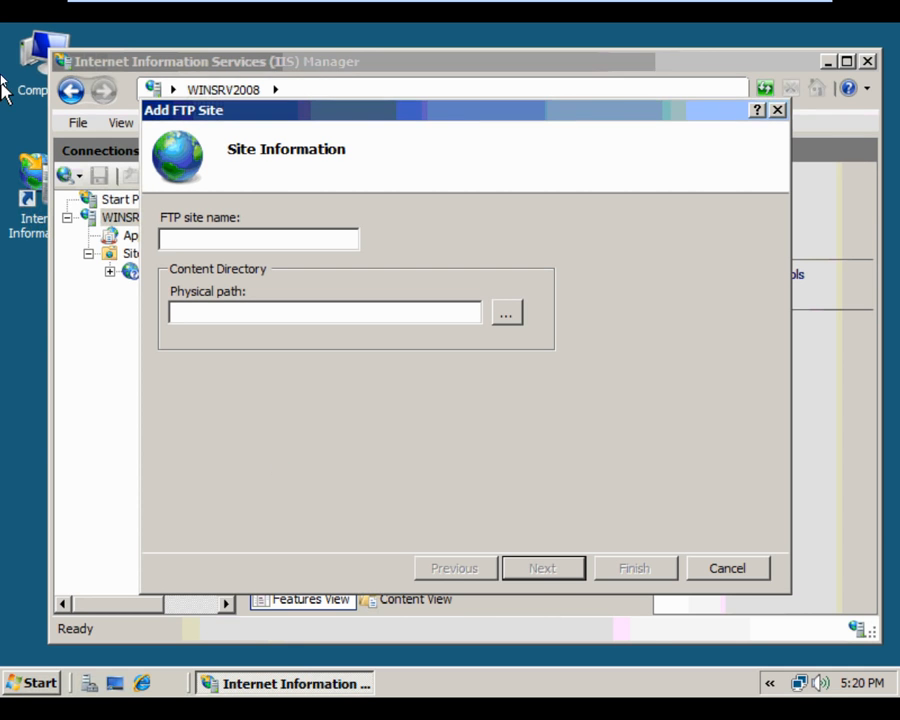
Open C:\inetpub in the Computer window and create a new folder named ftproot in it.
{"action": "double_click", "coordinate": [42, 32]}
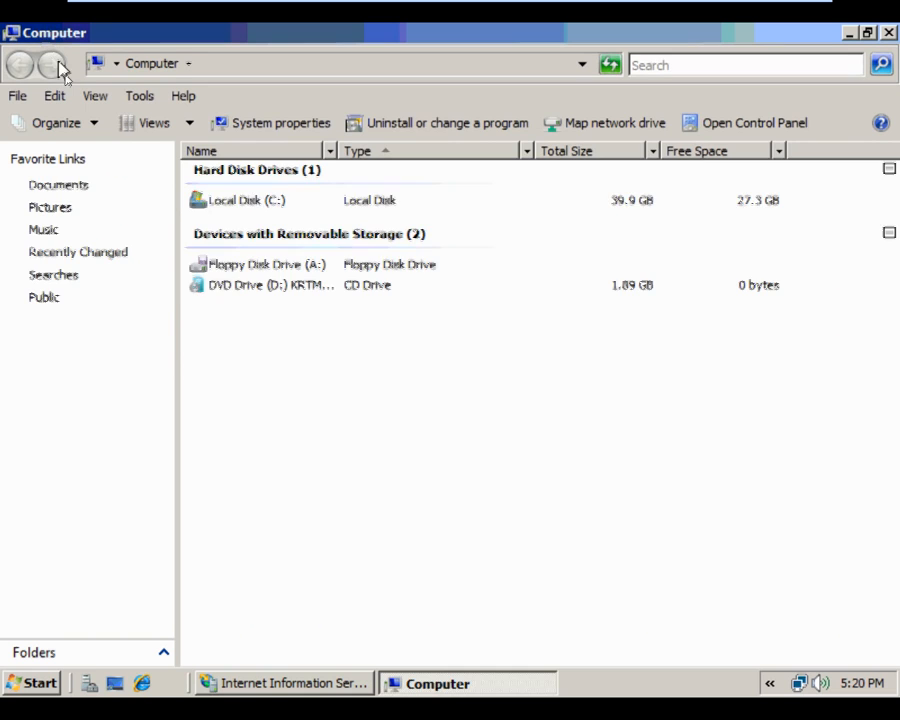
{"action": "left_click", "coordinate": [250, 202]}
{"action": "double_click", "coordinate": [250, 202]}
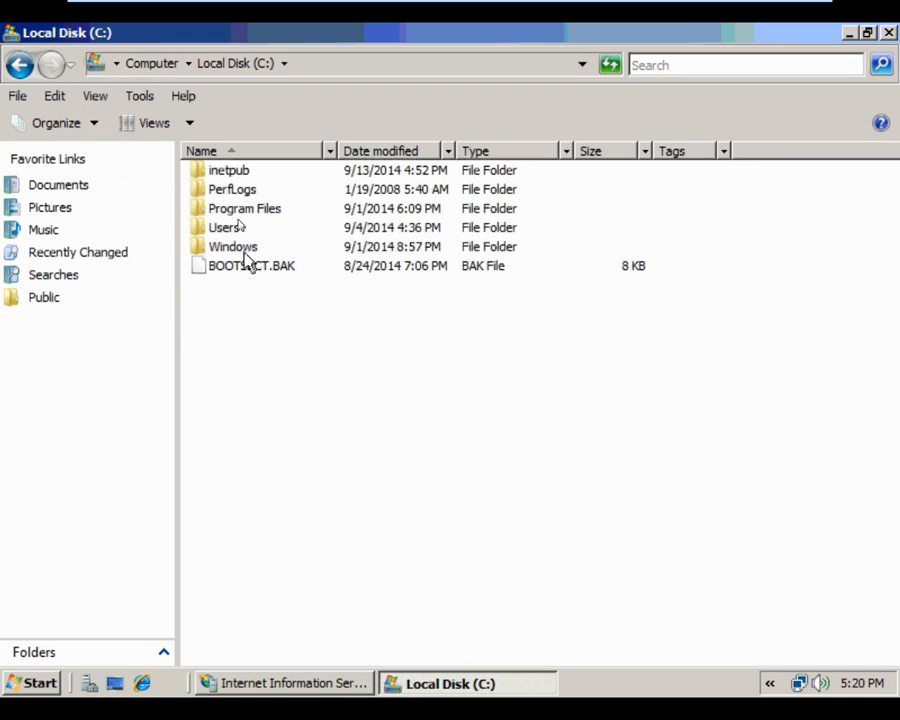
{"action": "left_click", "coordinate": [232, 175]}
{"action": "double_click", "coordinate": [234, 175]}
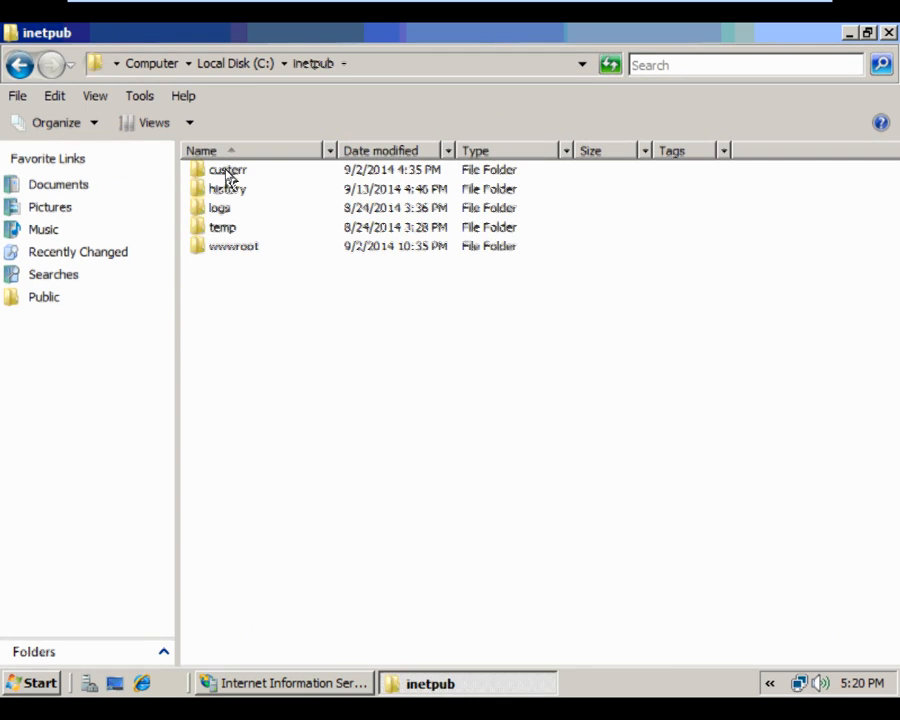
{"action": "right_click", "coordinate": [249, 286]}
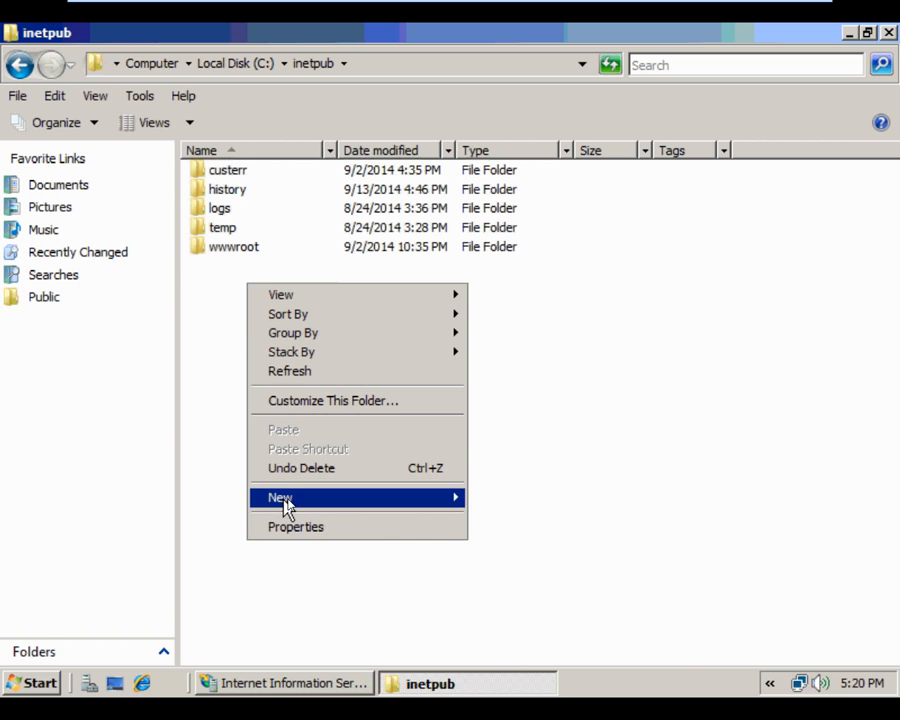
{"action": "mouse_move", "coordinate": [442, 506]}
{"action": "left_click", "coordinate": [493, 498]}
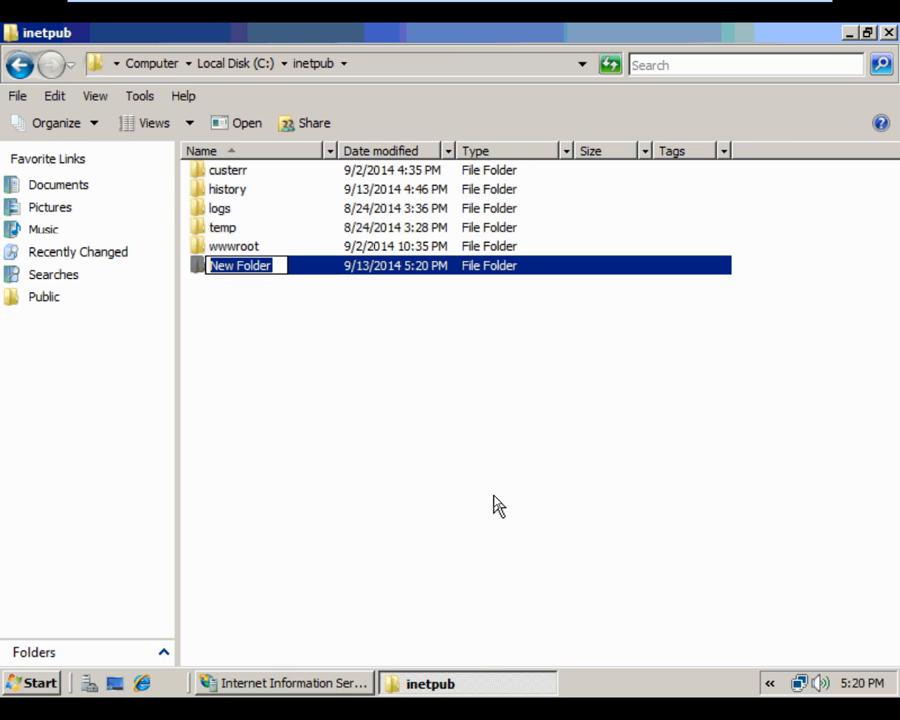
{"action": "type", "text": "ftproot"}
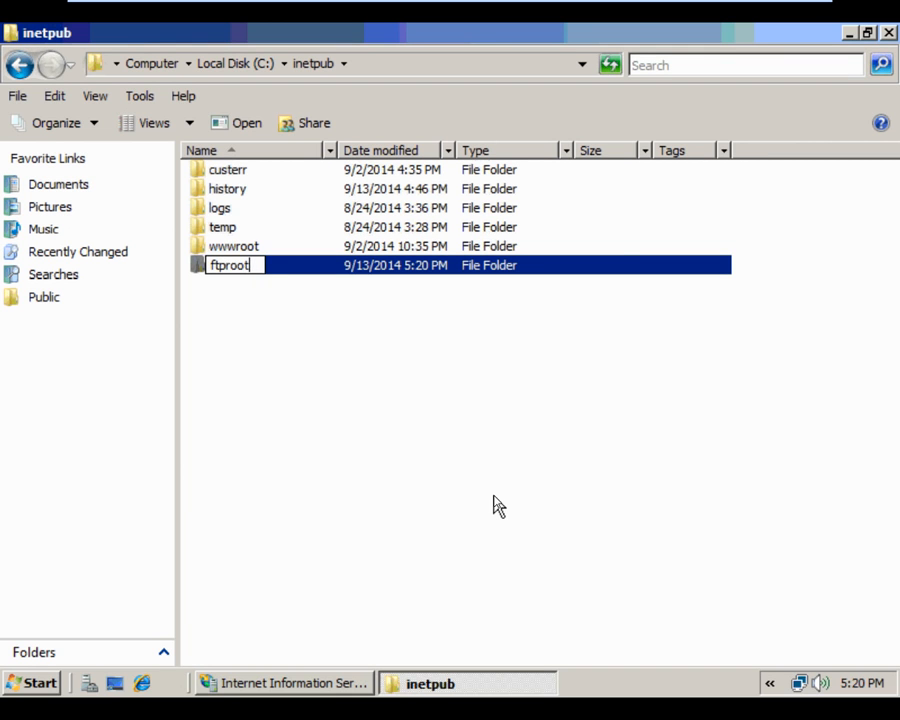
{"action": "key", "text": "Return"}
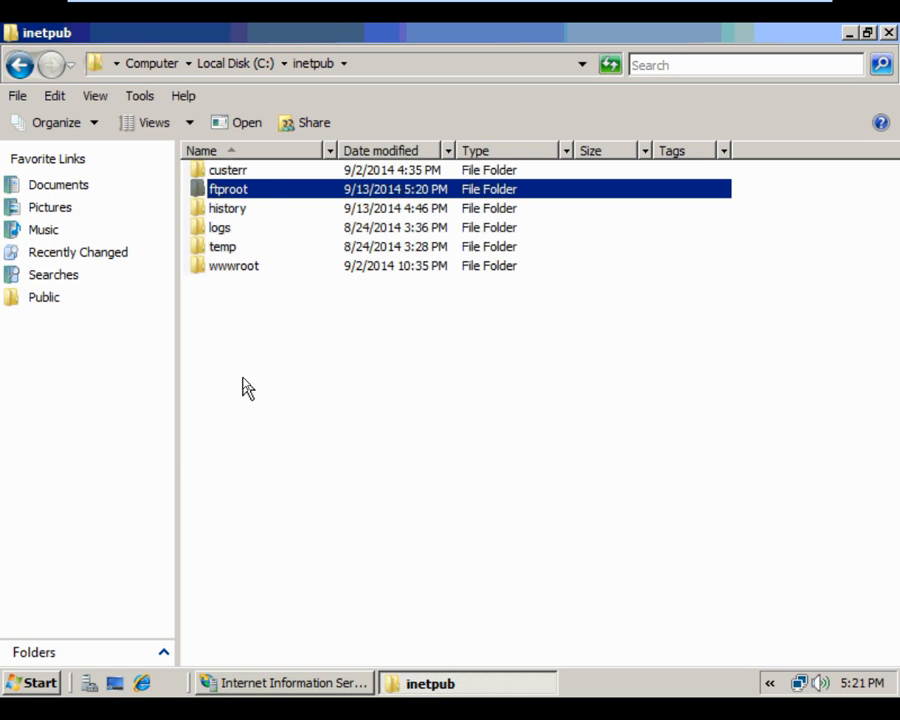
Create a folder named LocalUser inside the ftproot folder.
{"action": "double_click", "coordinate": [268, 191]}
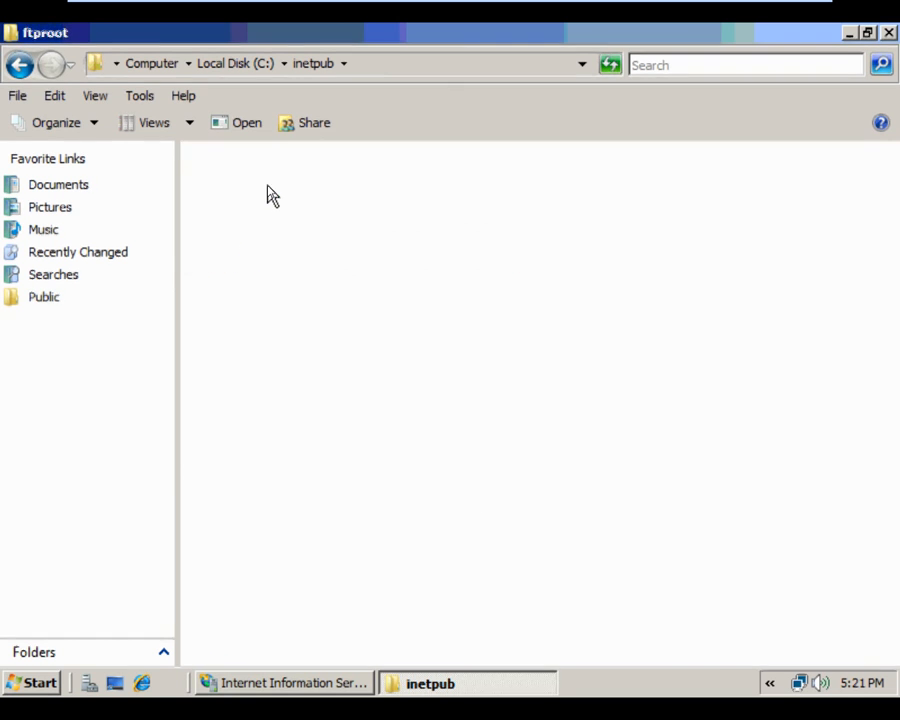
{"action": "right_click", "coordinate": [271, 239]}
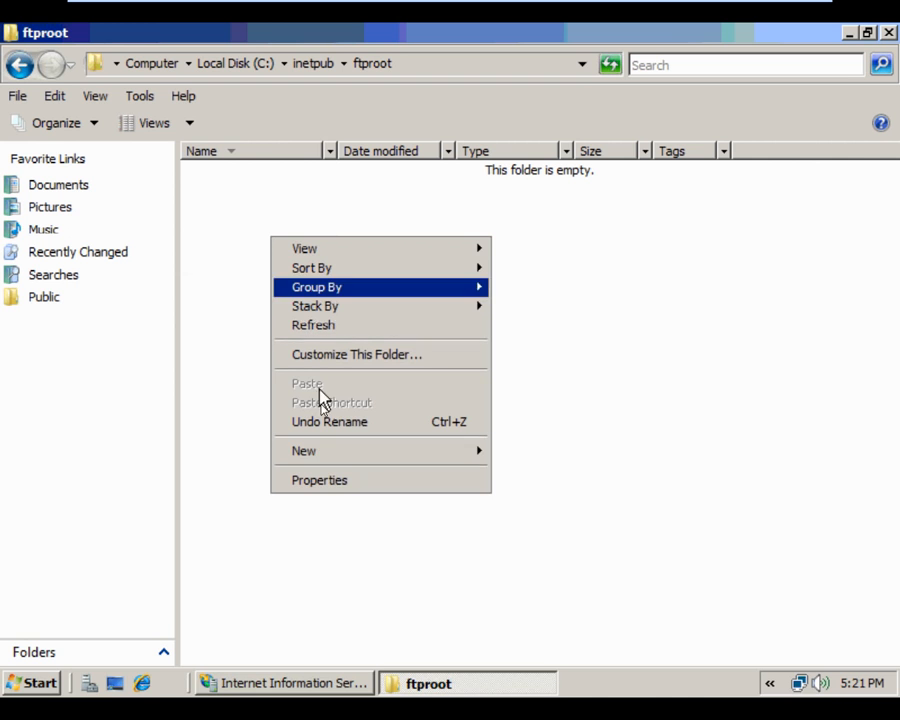
{"action": "mouse_move", "coordinate": [482, 452]}
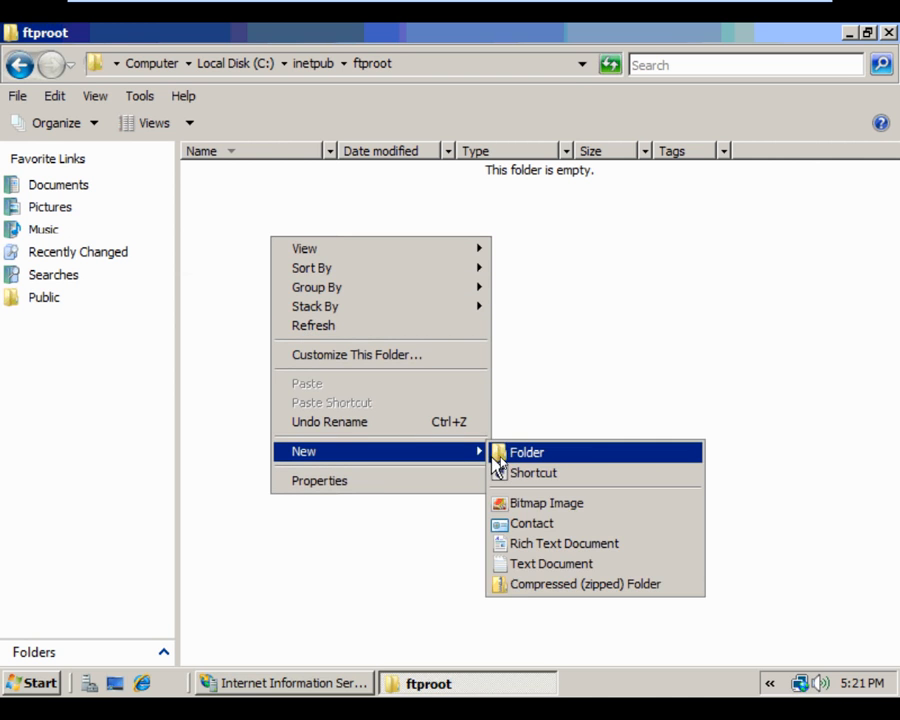
{"action": "left_click", "coordinate": [520, 462]}
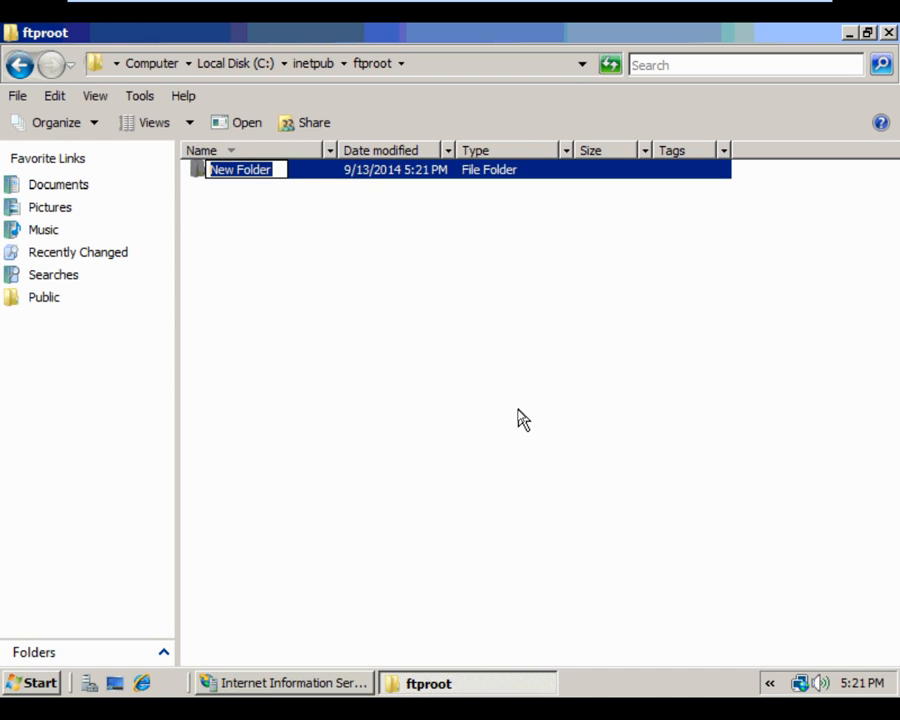
{"action": "type", "text": "LocalUser"}
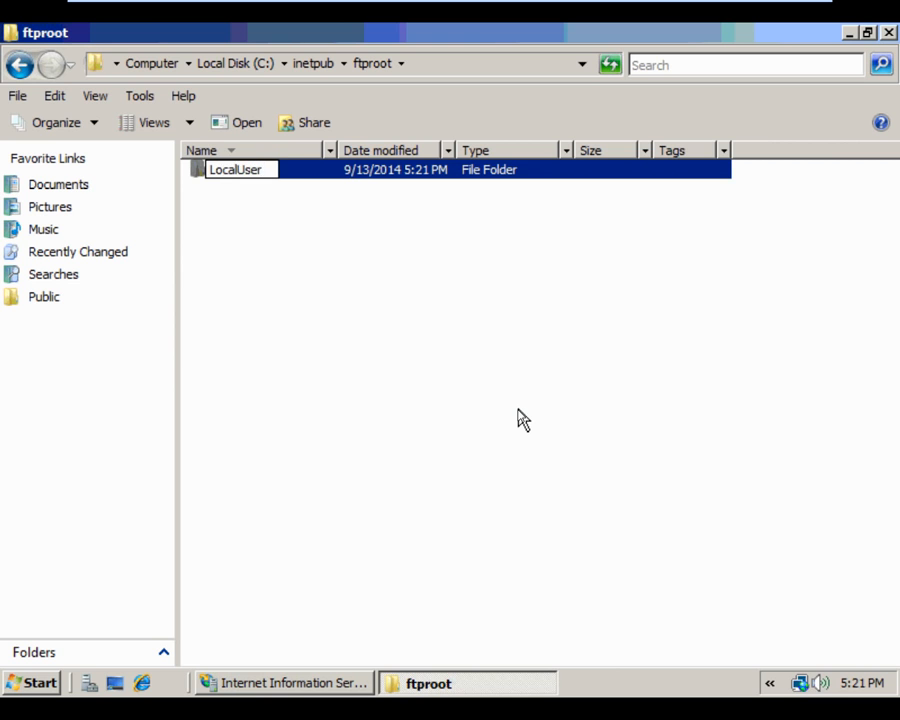
{"action": "key", "text": "Return"}
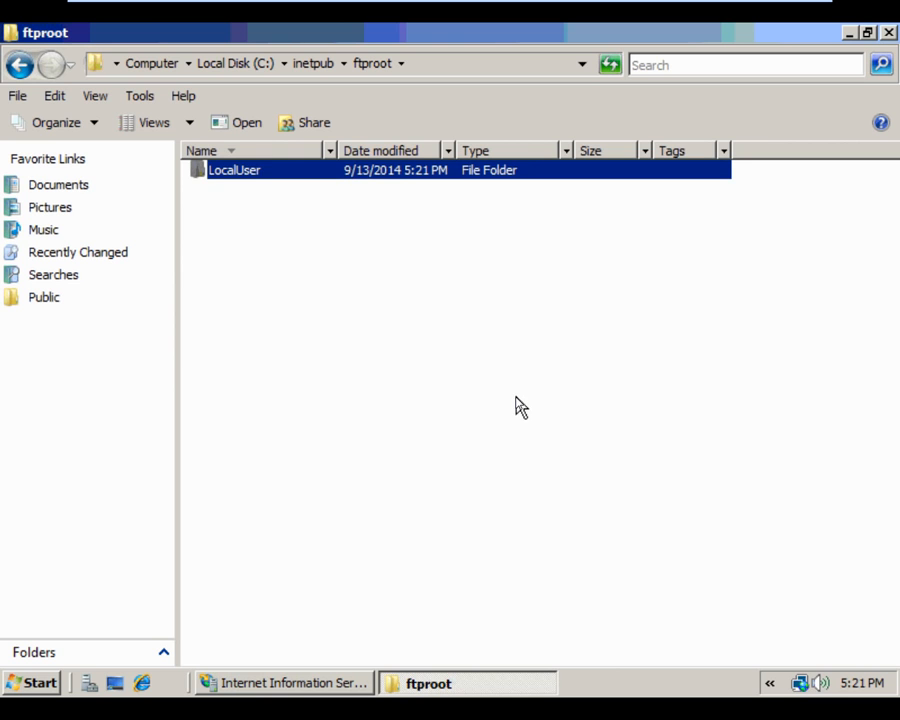
{"action": "left_click", "coordinate": [512, 404]}
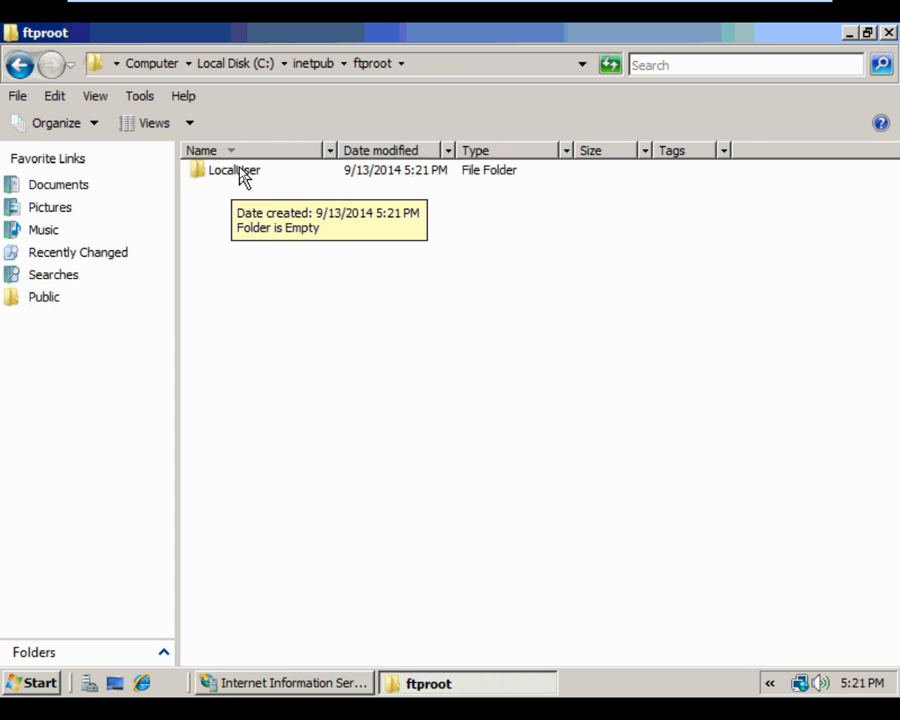
Create a folder named moe inside the LocalUser folder.
{"action": "double_click", "coordinate": [240, 172]}
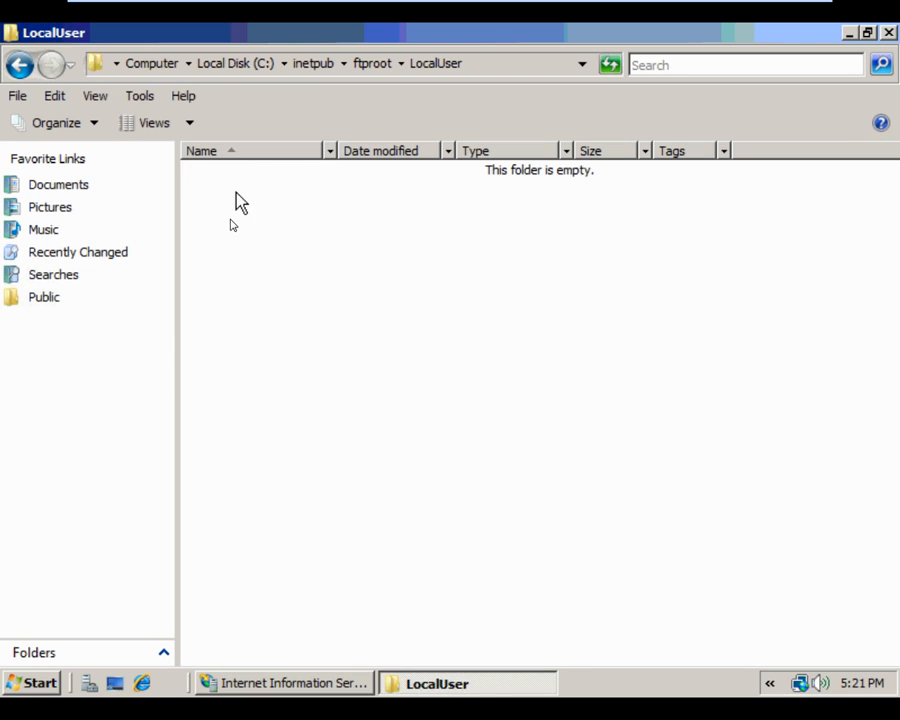
{"action": "right_click", "coordinate": [253, 235]}
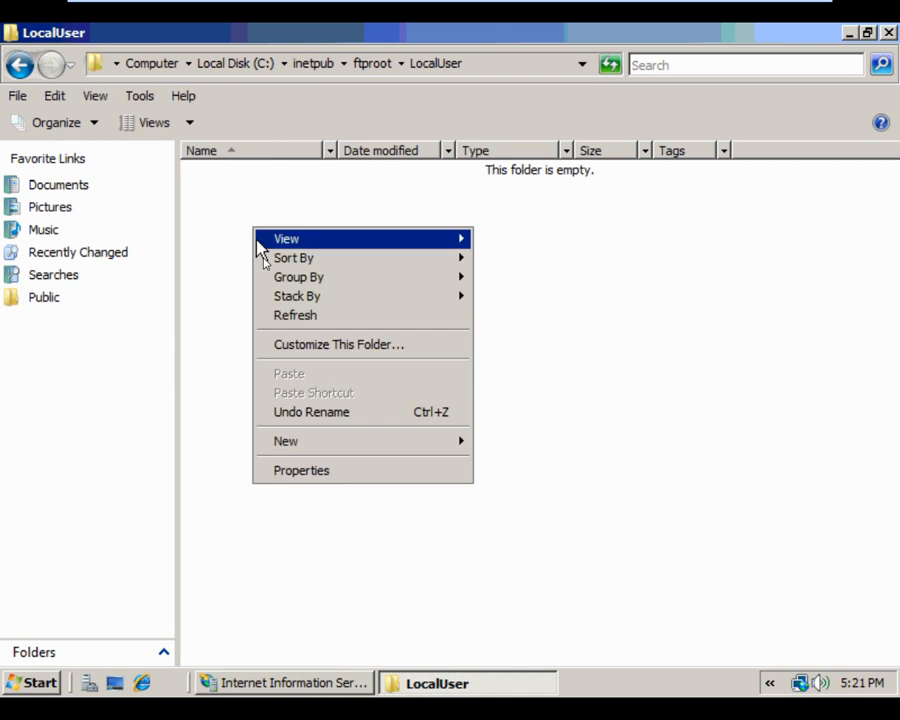
{"action": "mouse_move", "coordinate": [310, 442]}
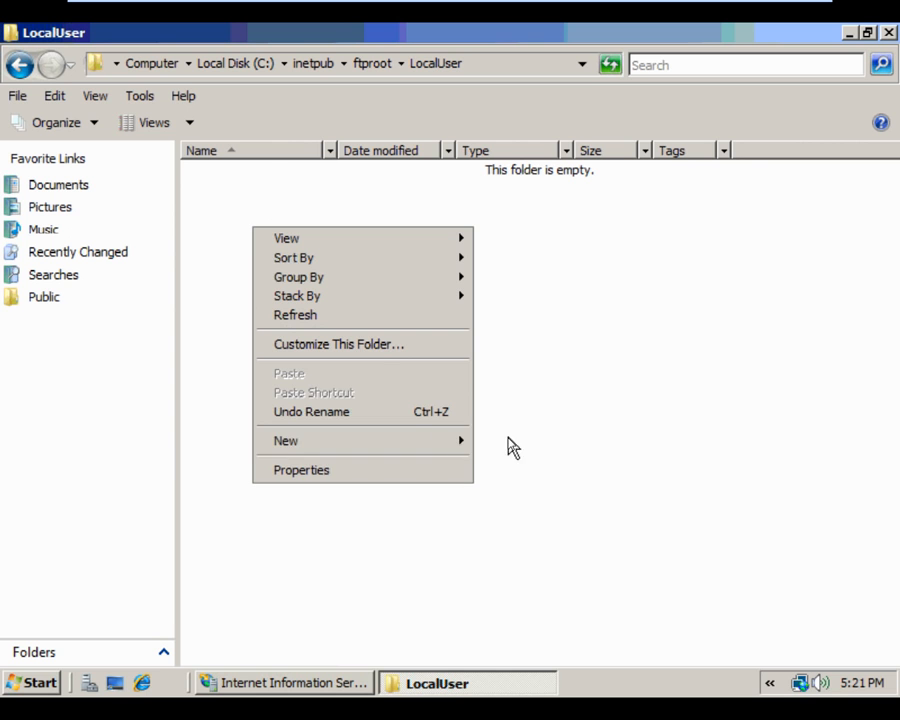
{"action": "mouse_move", "coordinate": [460, 448]}
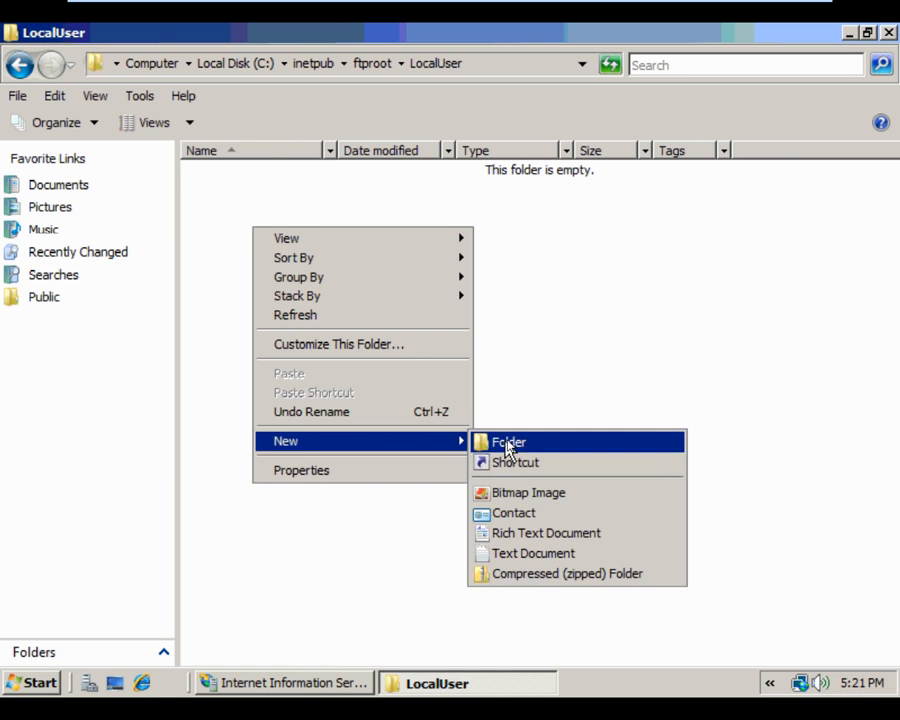
{"action": "left_click", "coordinate": [506, 440]}
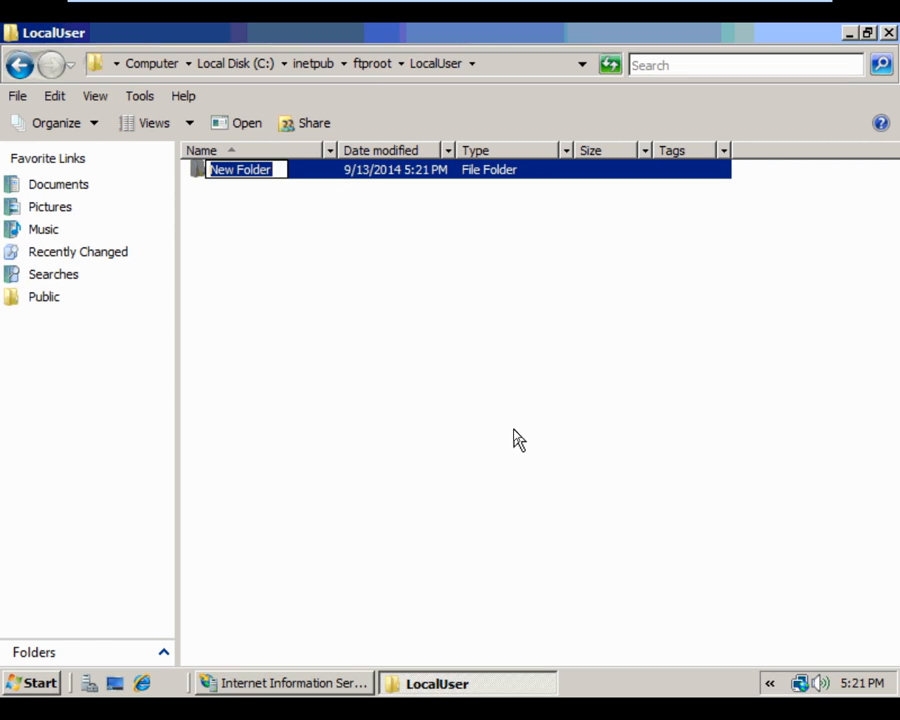
{"action": "type", "text": "moe"}
{"action": "key", "text": "Return"}
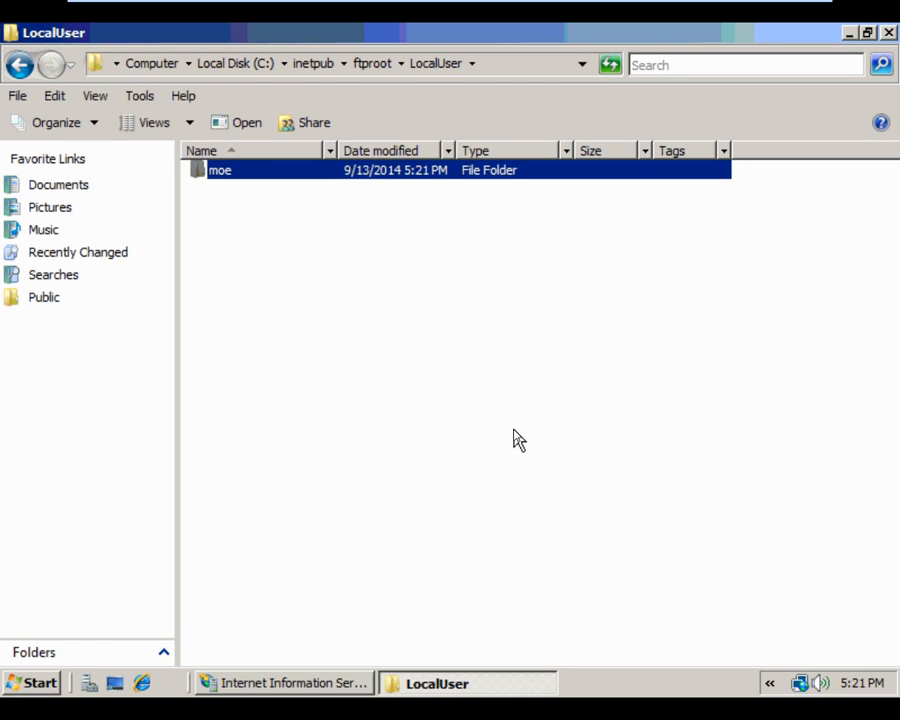
Add a second folder named larry in the LocalUser folder.
{"action": "left_click", "coordinate": [245, 289]}
{"action": "right_click", "coordinate": [243, 289]}
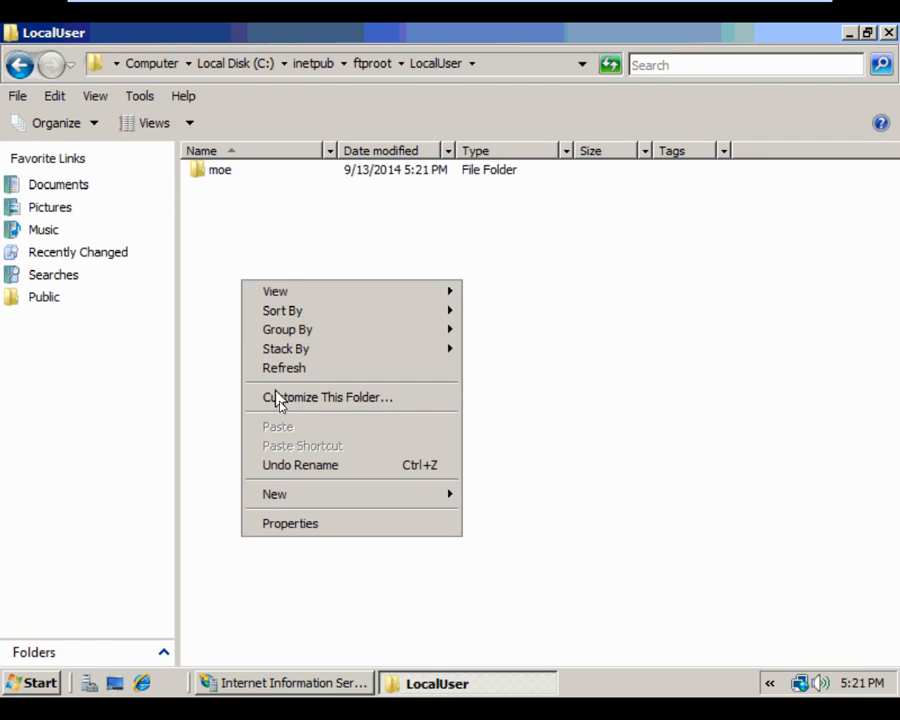
{"action": "mouse_move", "coordinate": [450, 496]}
{"action": "left_click", "coordinate": [503, 505]}
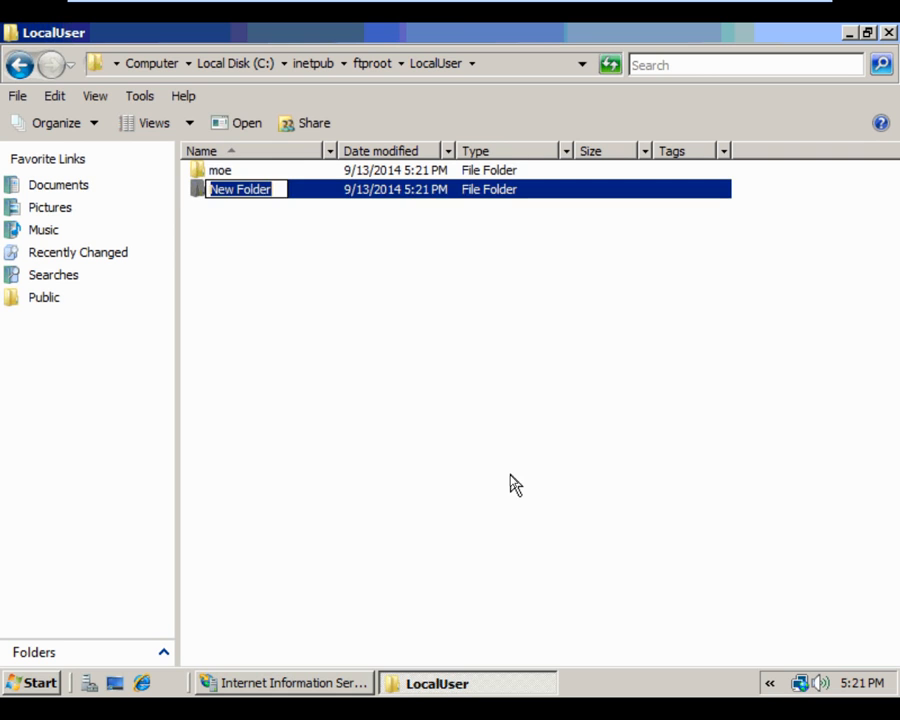
{"action": "type", "text": "larry"}
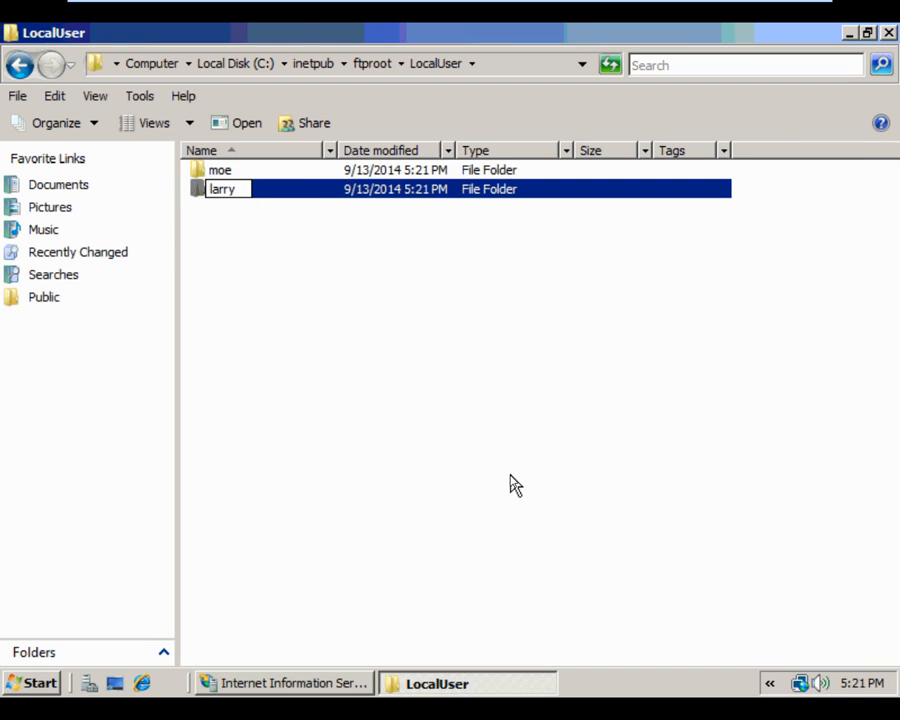
{"action": "key", "text": "Return"}
Add a third folder named curly in LocalUser, and close the folder window to return to the Add FTP Site wizard.
{"action": "right_click", "coordinate": [291, 243]}
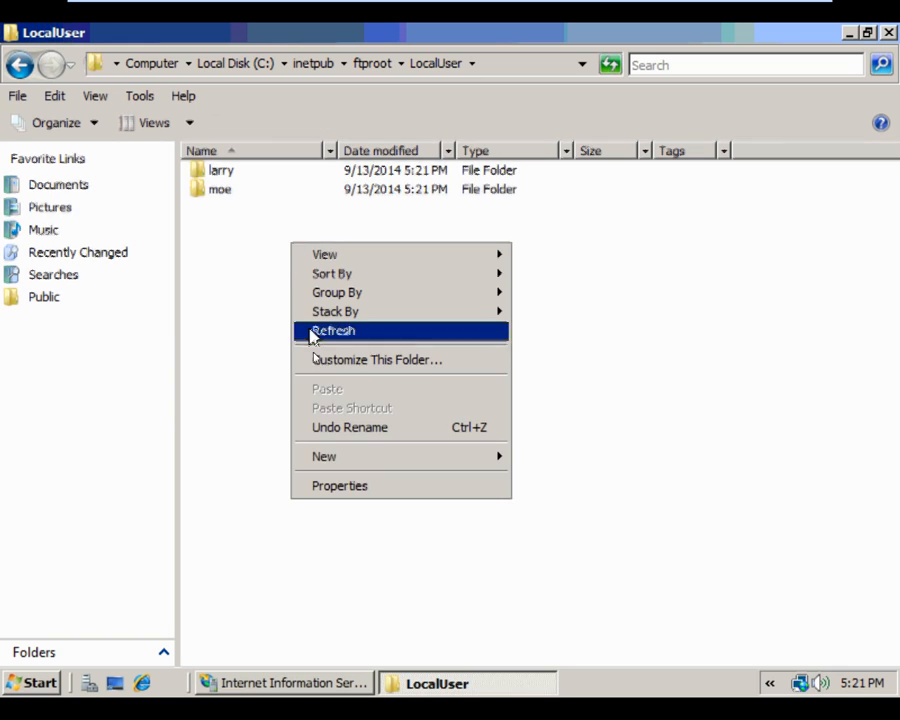
{"action": "mouse_move", "coordinate": [348, 460]}
{"action": "left_click", "coordinate": [547, 452]}
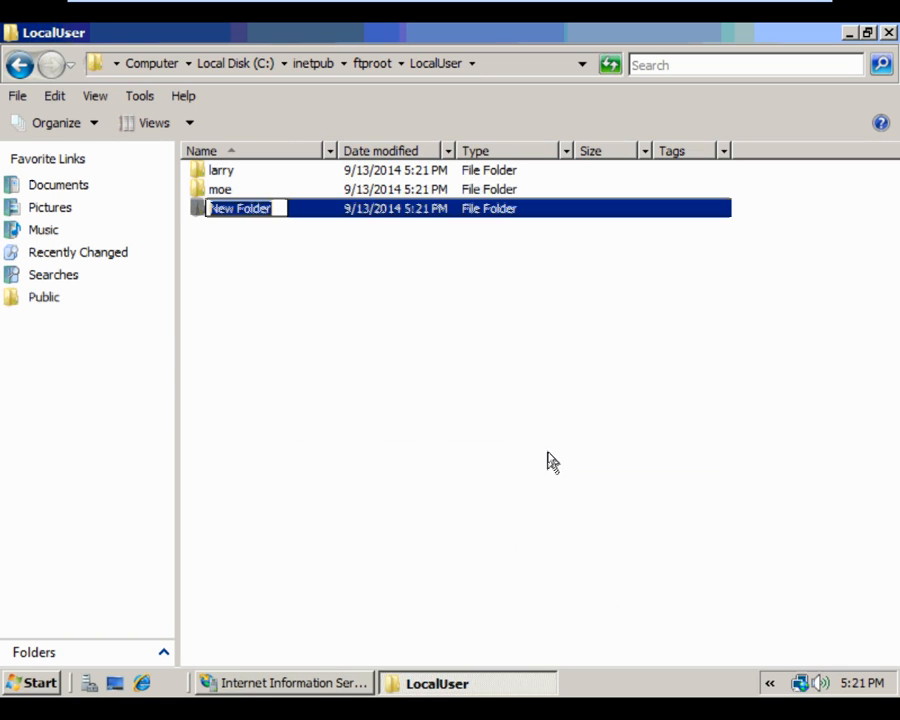
{"action": "type", "text": "curl"}
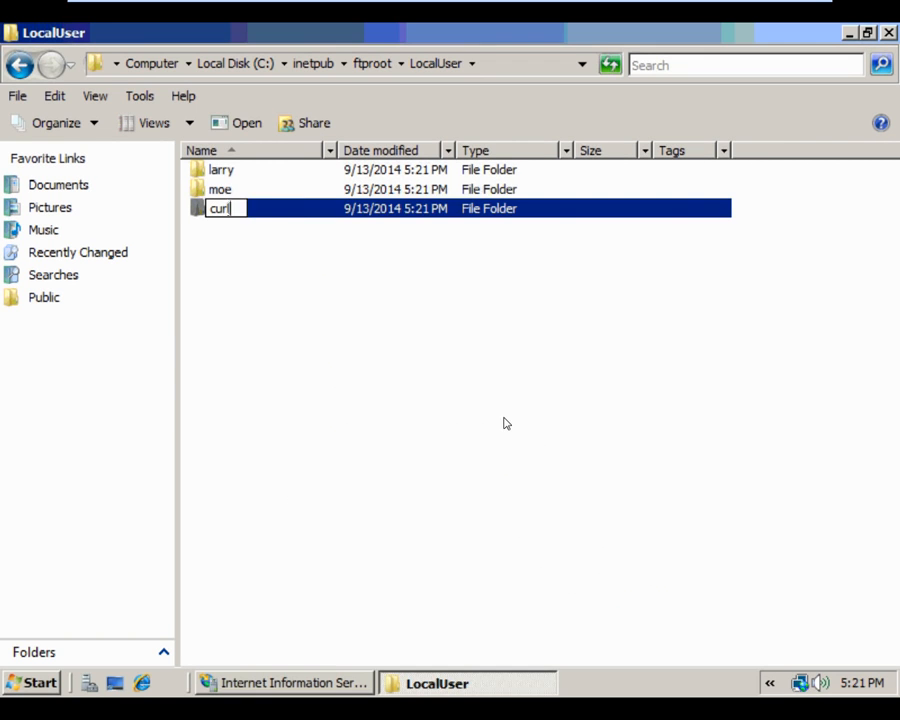
{"action": "type", "text": "y"}
{"action": "key", "text": "Return"}
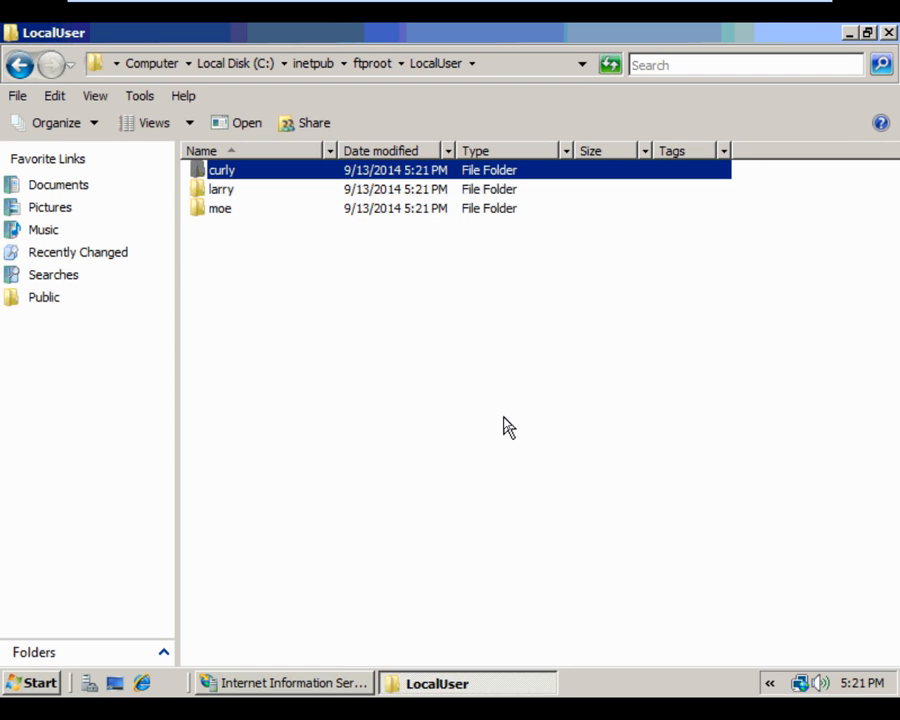
{"action": "left_click", "coordinate": [490, 424]}
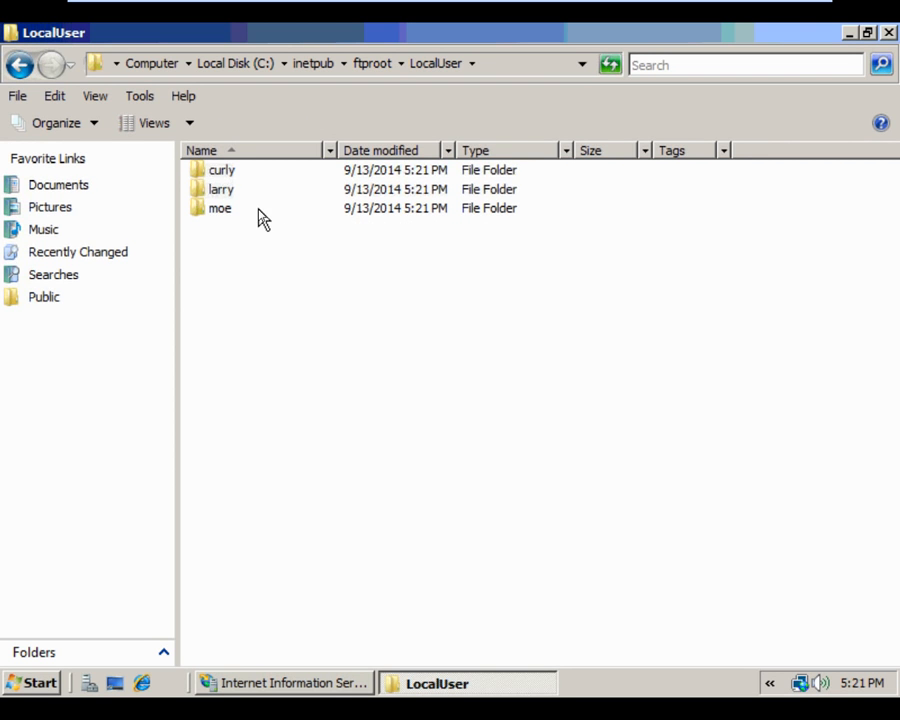
{"action": "left_click", "coordinate": [887, 33]}
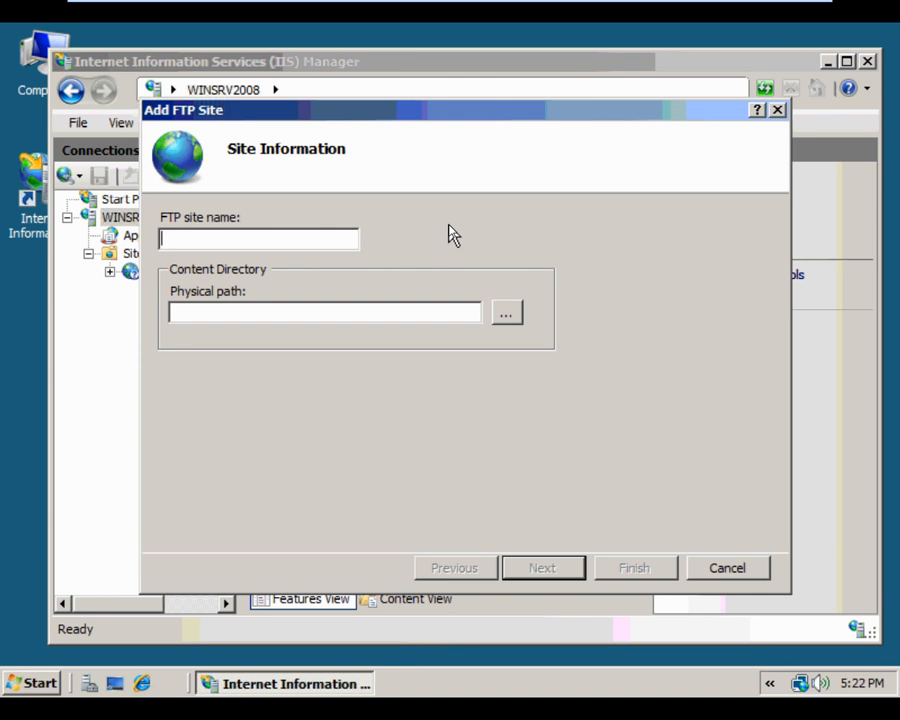
Name the FTP site Default FTP, set its physical path to C:\inetpub\ftproot, and continue to the Binding and SSL Settings.
{"action": "type", "text": "Default FTP"}
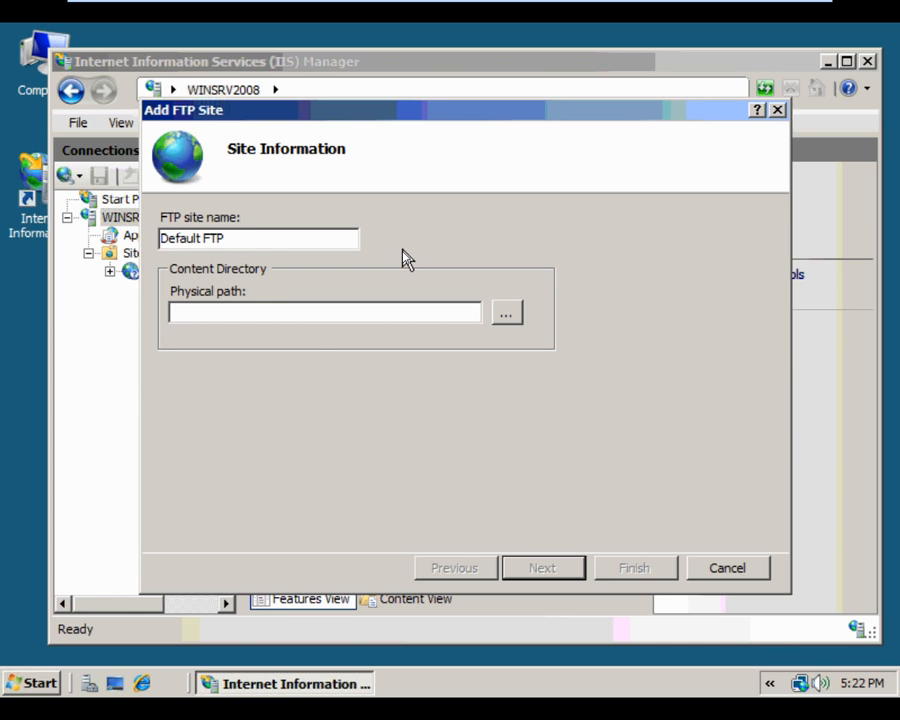
{"action": "left_click", "coordinate": [507, 314]}
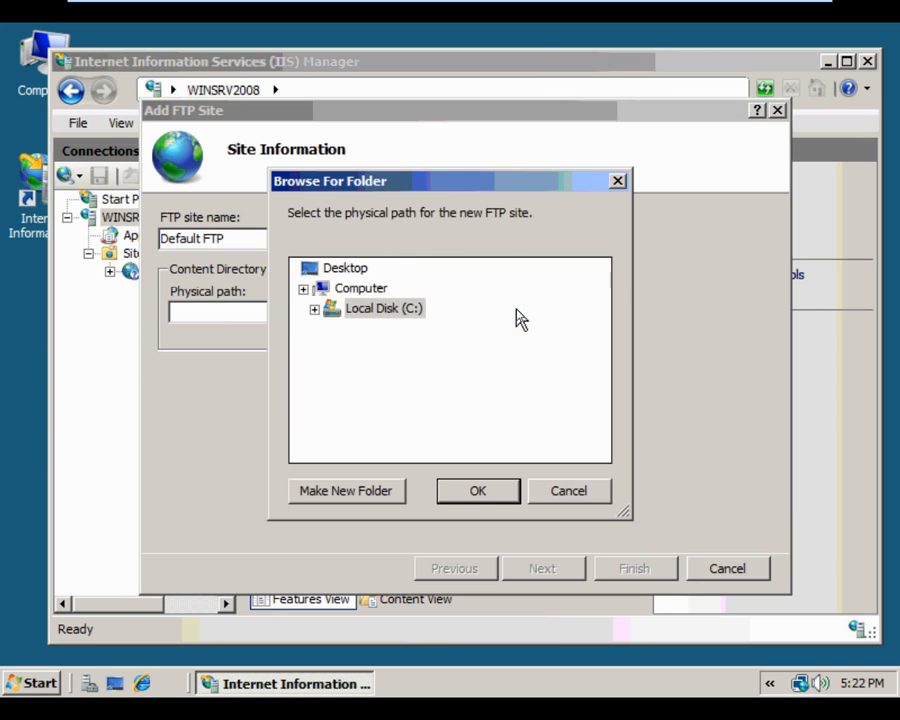
{"action": "left_click", "coordinate": [314, 371]}
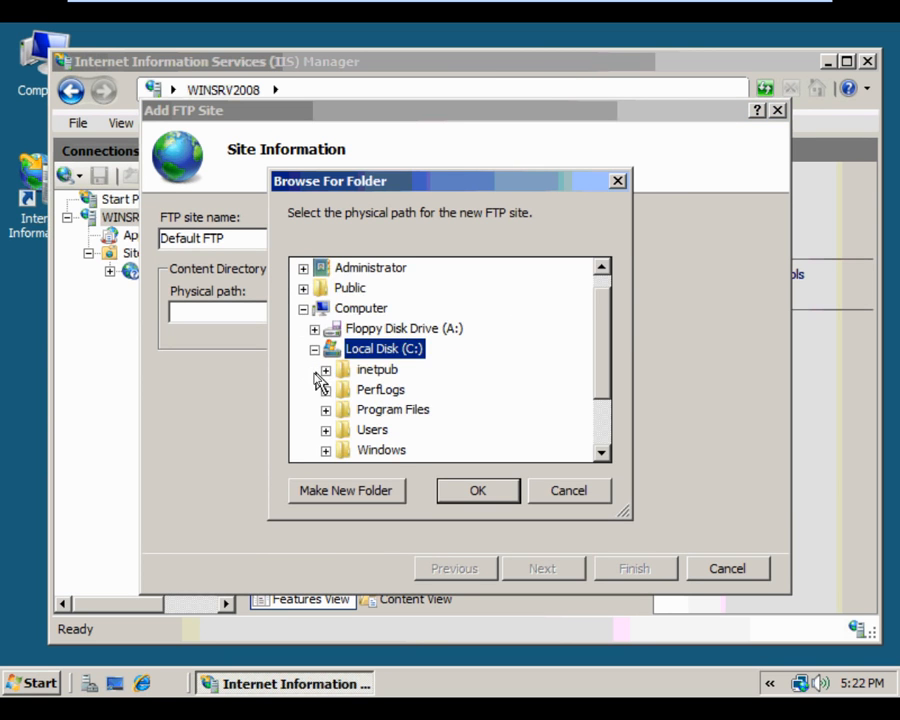
{"action": "left_click", "coordinate": [326, 369]}
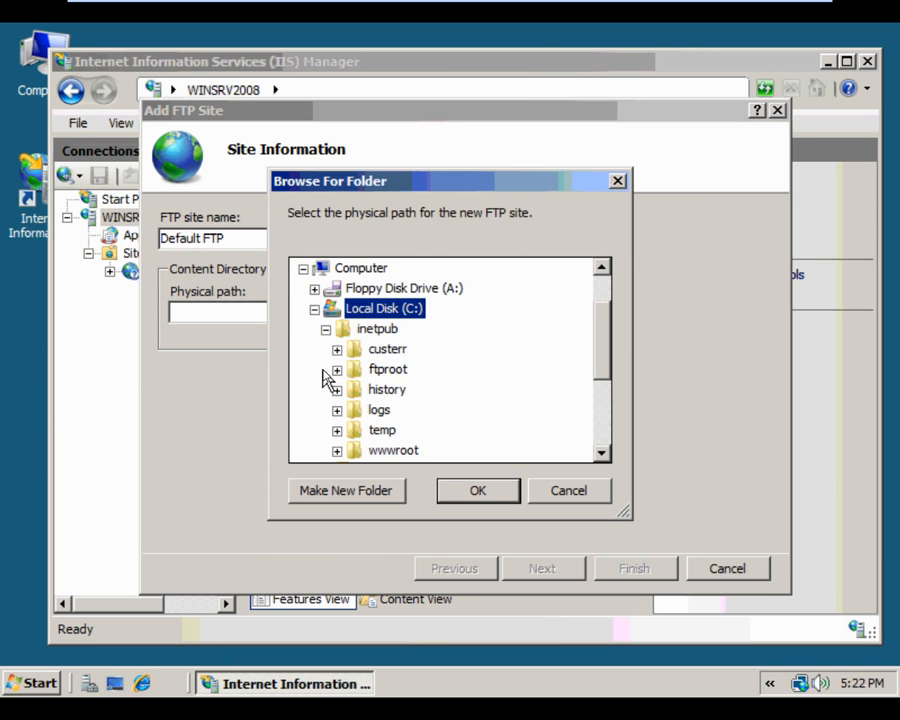
{"action": "left_click", "coordinate": [388, 369]}
{"action": "left_click", "coordinate": [474, 490]}
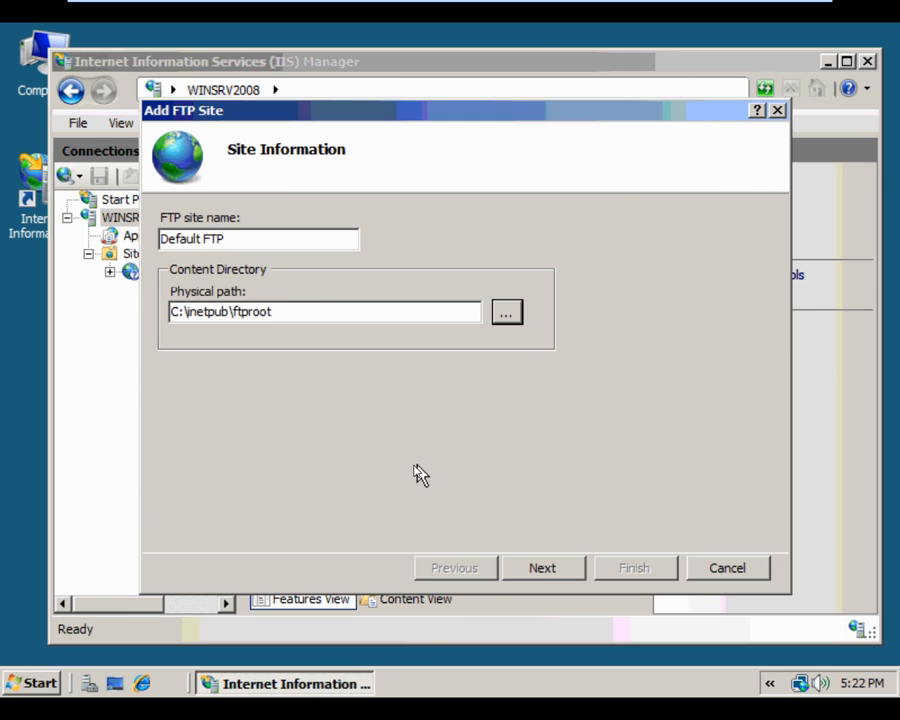
{"action": "left_click", "coordinate": [541, 569]}
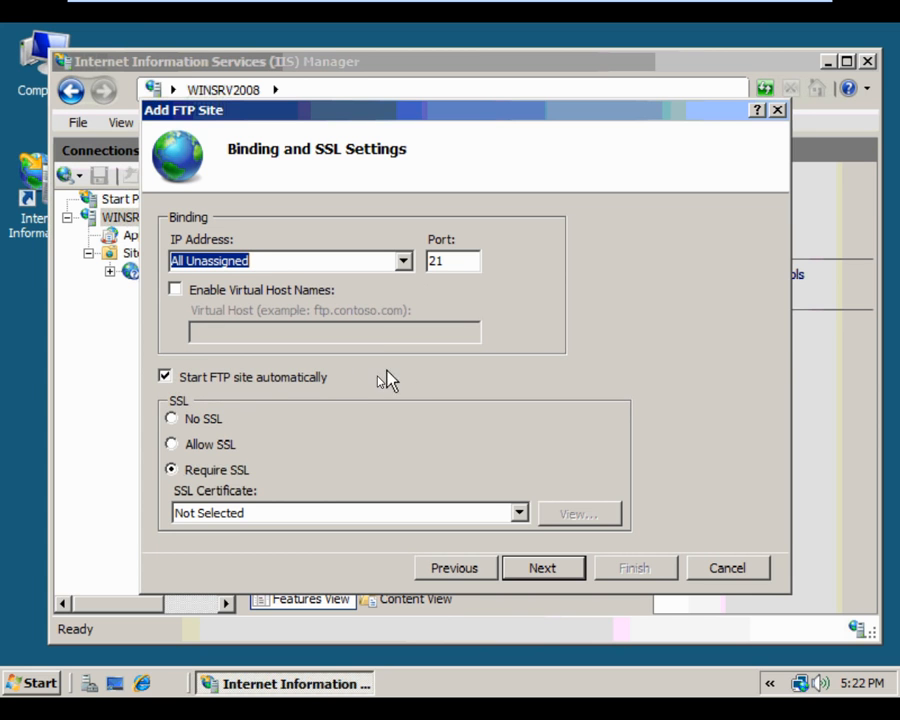
Set the FTP site's SSL option to Allow SSL and enable Basic authentication on the following wizard page.
{"action": "left_click", "coordinate": [172, 444]}
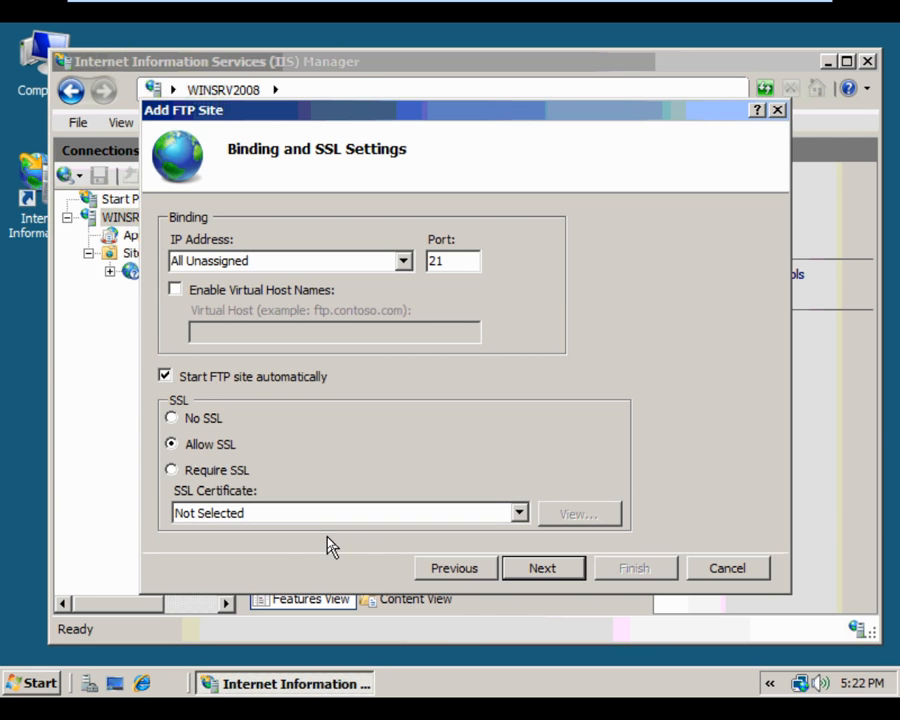
{"action": "left_click", "coordinate": [545, 568]}
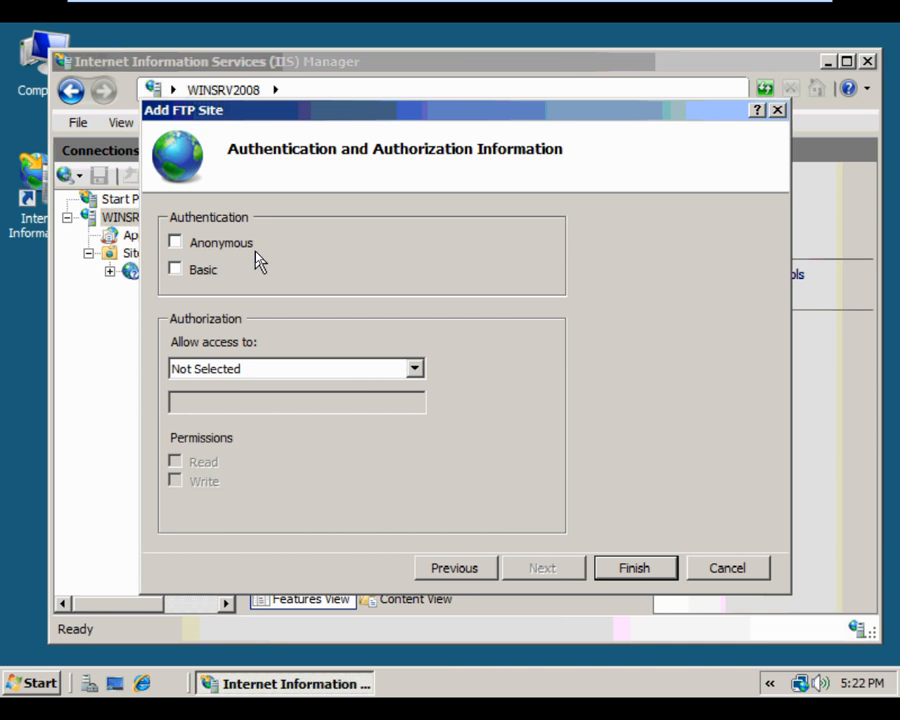
{"action": "left_click", "coordinate": [176, 270]}
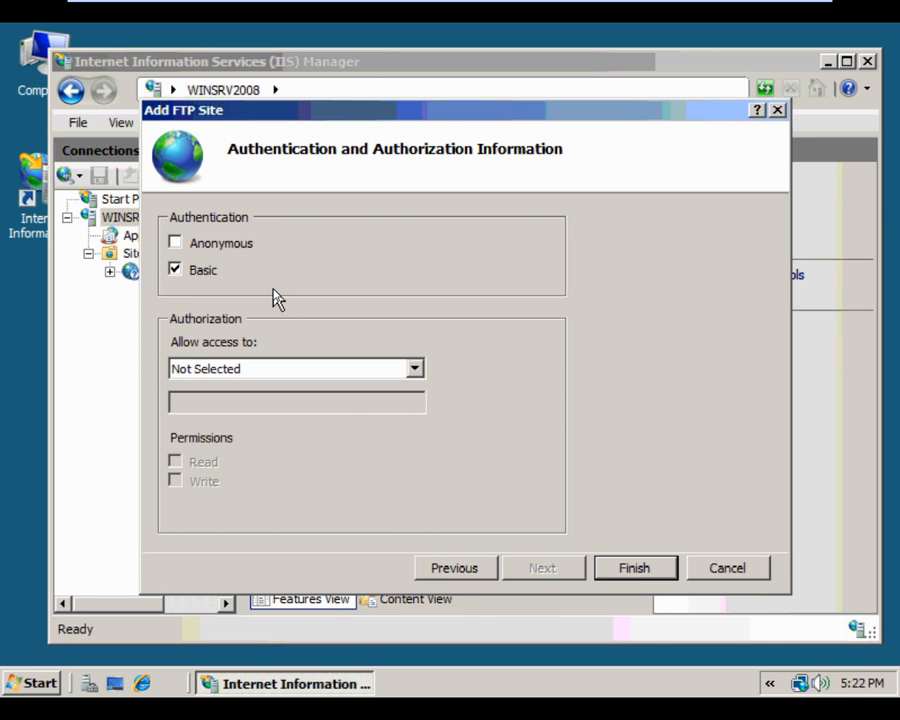
Authorize access to the FTP site for All users with Read and Write permissions.
{"action": "left_click", "coordinate": [414, 370]}
{"action": "left_click", "coordinate": [386, 400]}
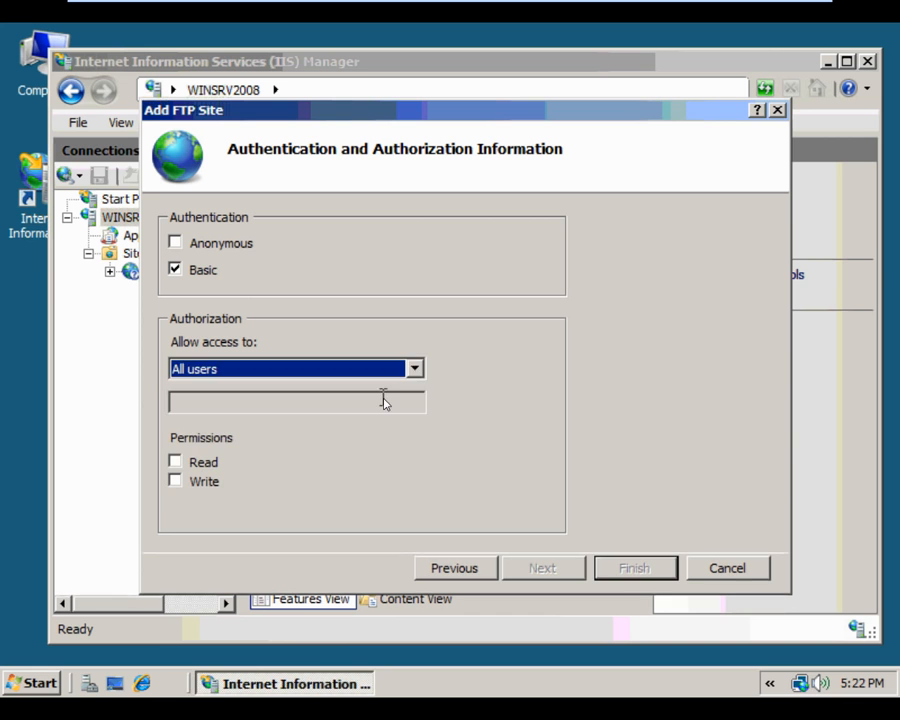
{"action": "left_click", "coordinate": [414, 372]}
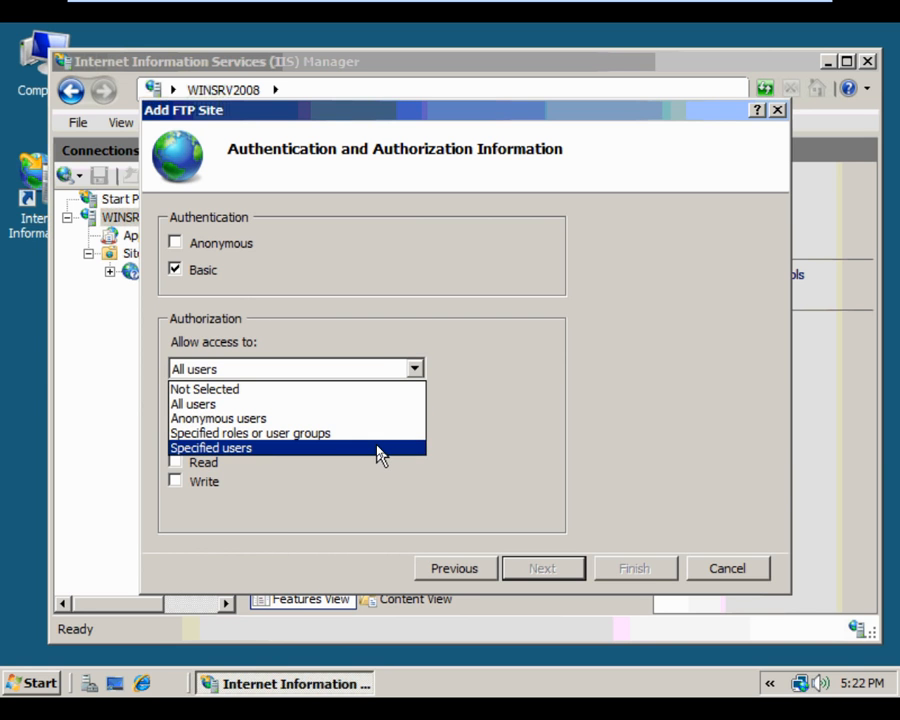
{"action": "left_click", "coordinate": [372, 404]}
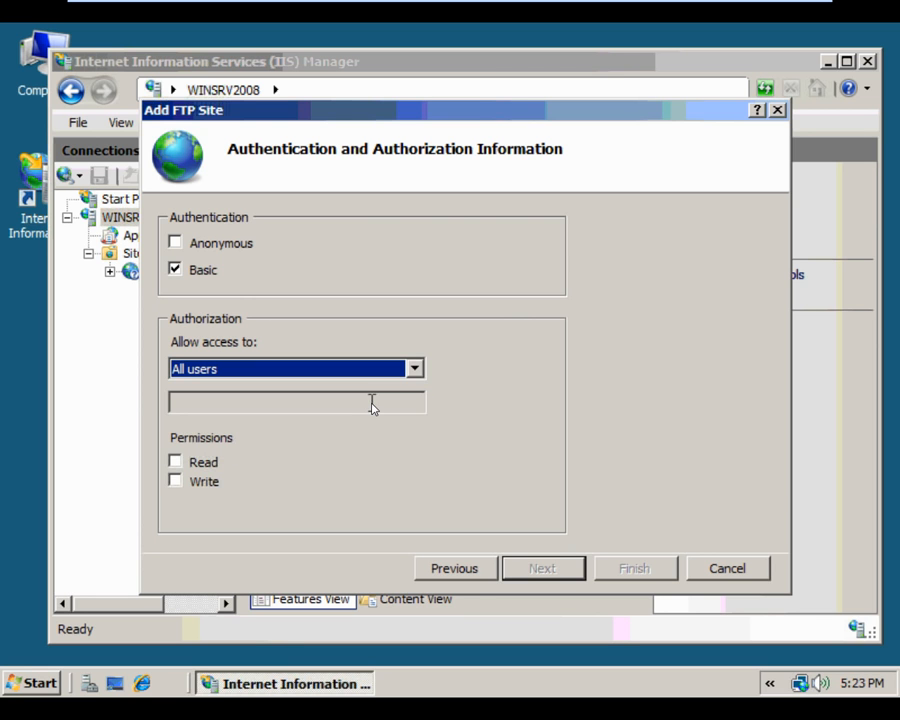
{"action": "left_click", "coordinate": [176, 464]}
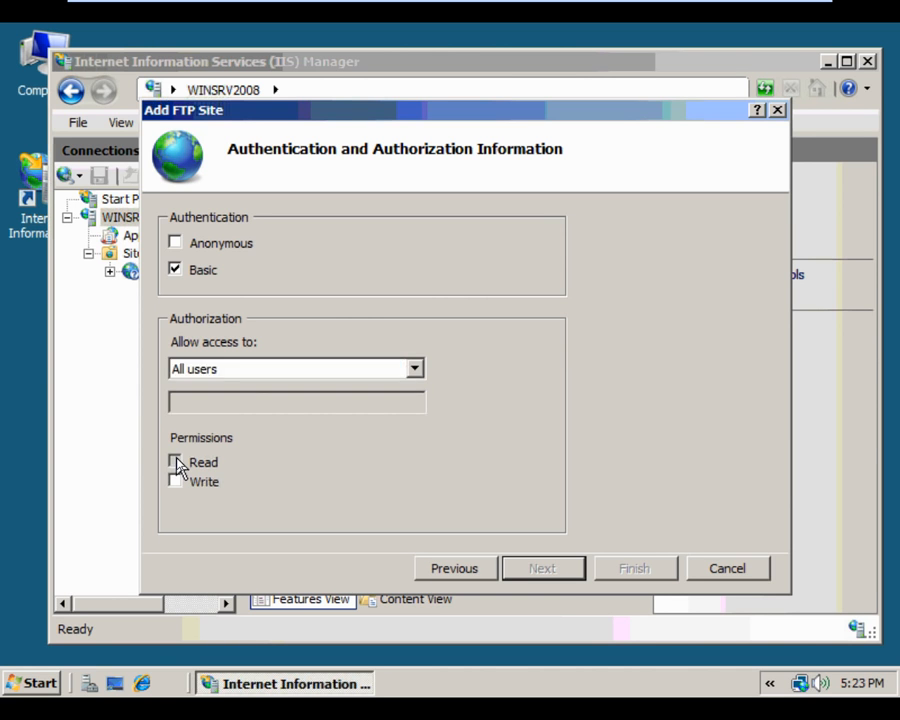
{"action": "left_click", "coordinate": [177, 483]}
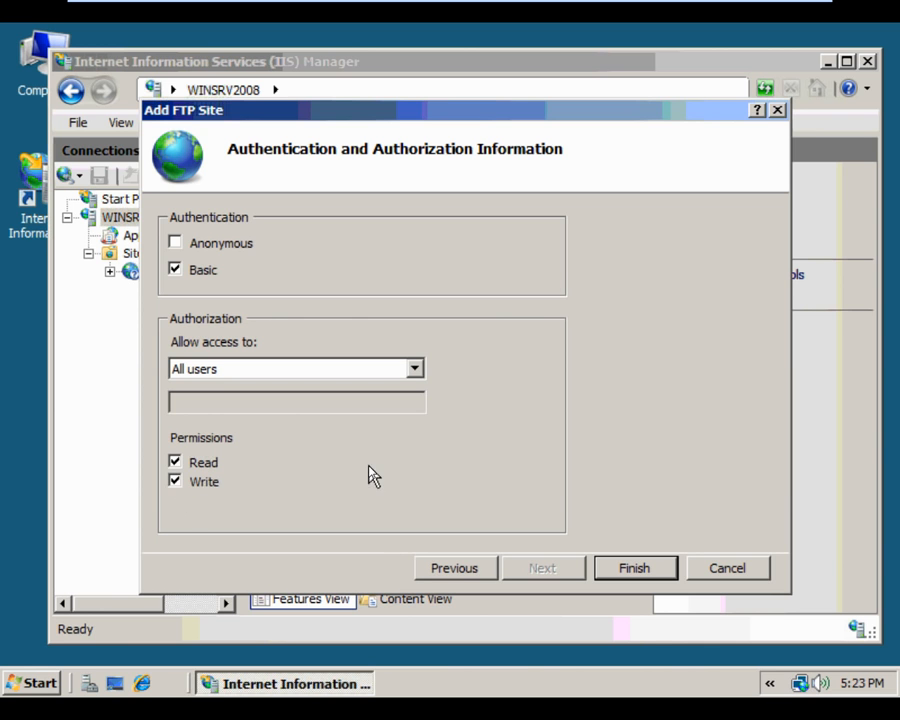
Finish creating the Default FTP site and restart it.
{"action": "left_click", "coordinate": [634, 568]}
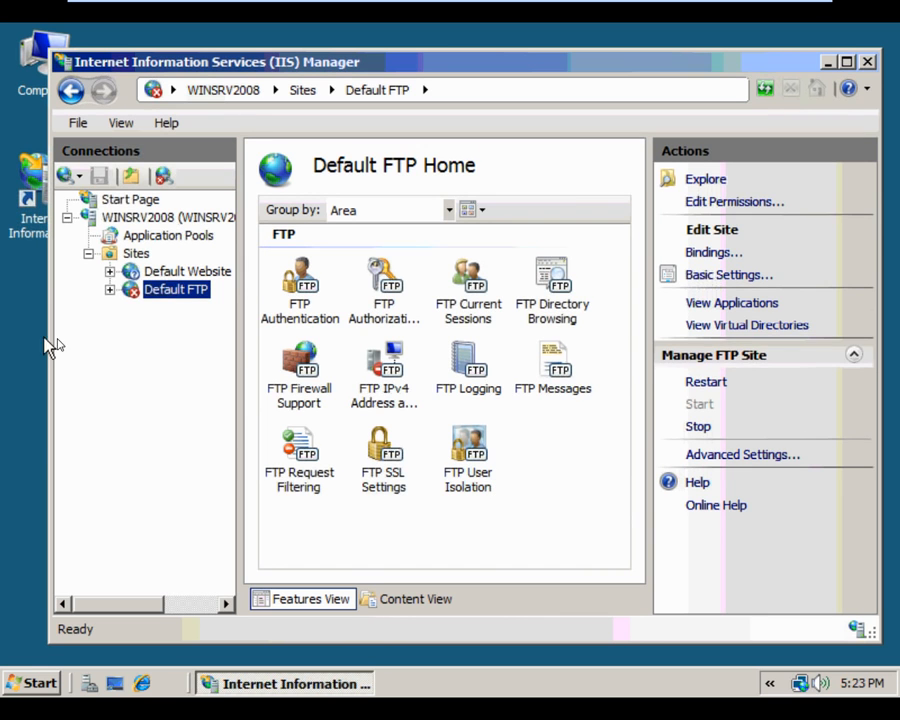
{"action": "left_click", "coordinate": [697, 384]}
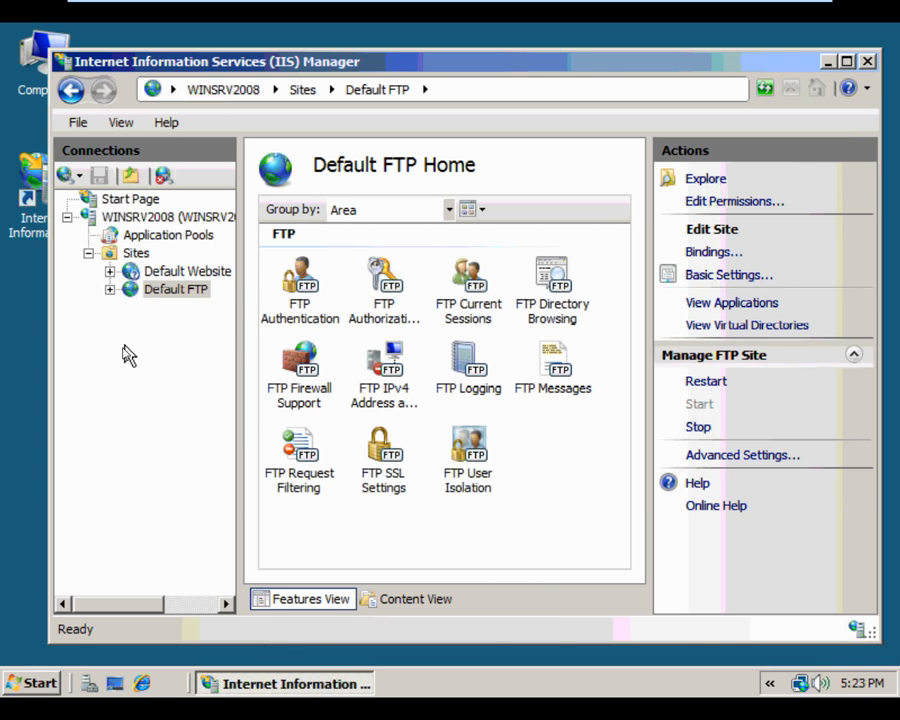
Review the Default FTP site's authentication modes and authorization rules, and return to its home page.
{"action": "double_click", "coordinate": [297, 300]}
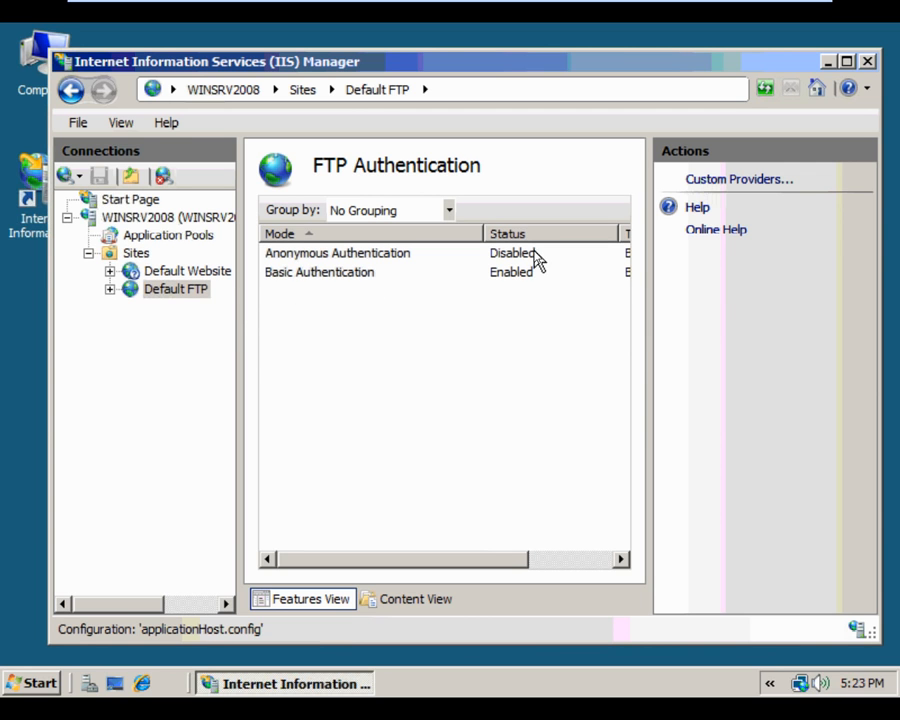
{"action": "left_click", "coordinate": [180, 300]}
{"action": "double_click", "coordinate": [390, 290]}
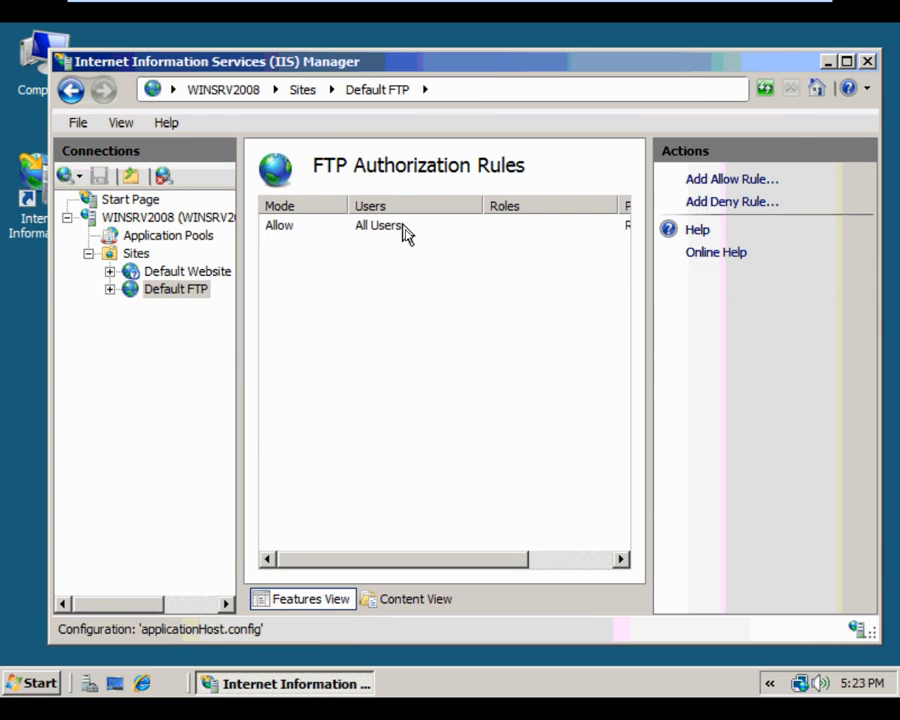
{"action": "left_click", "coordinate": [172, 292]}
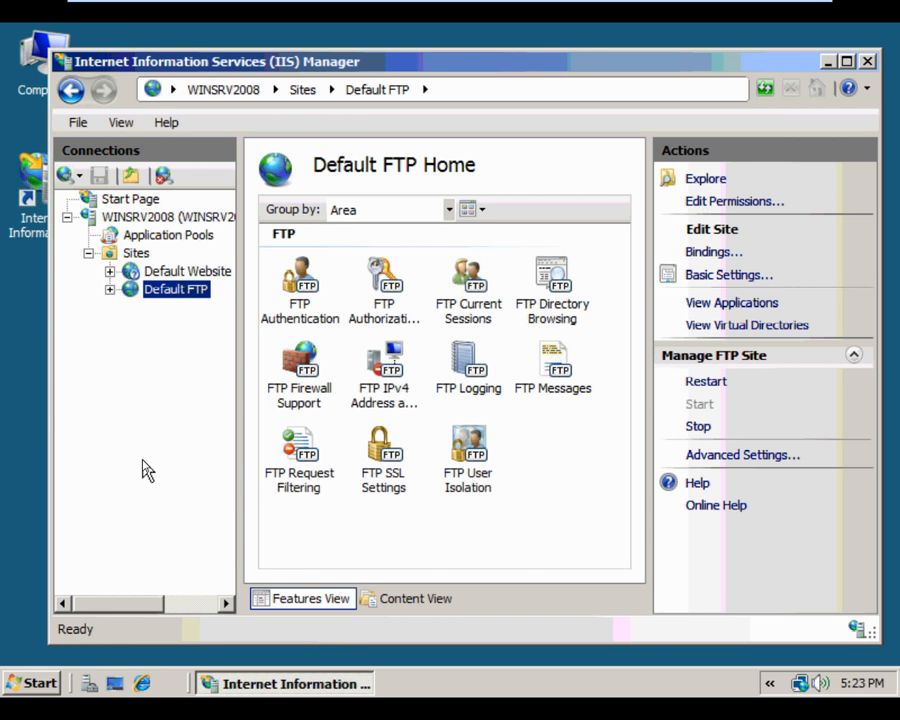
Isolate FTP users to the User name physical directory (enable global virtual directories), apply the change and return to the site's home page.
{"action": "left_click", "coordinate": [474, 457]}
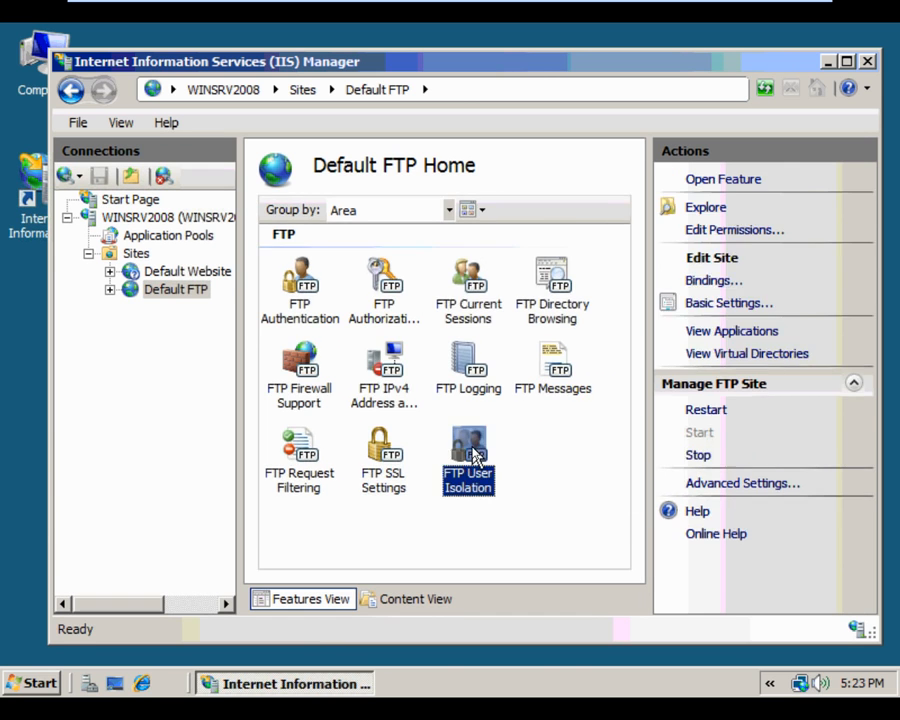
{"action": "double_click", "coordinate": [474, 457]}
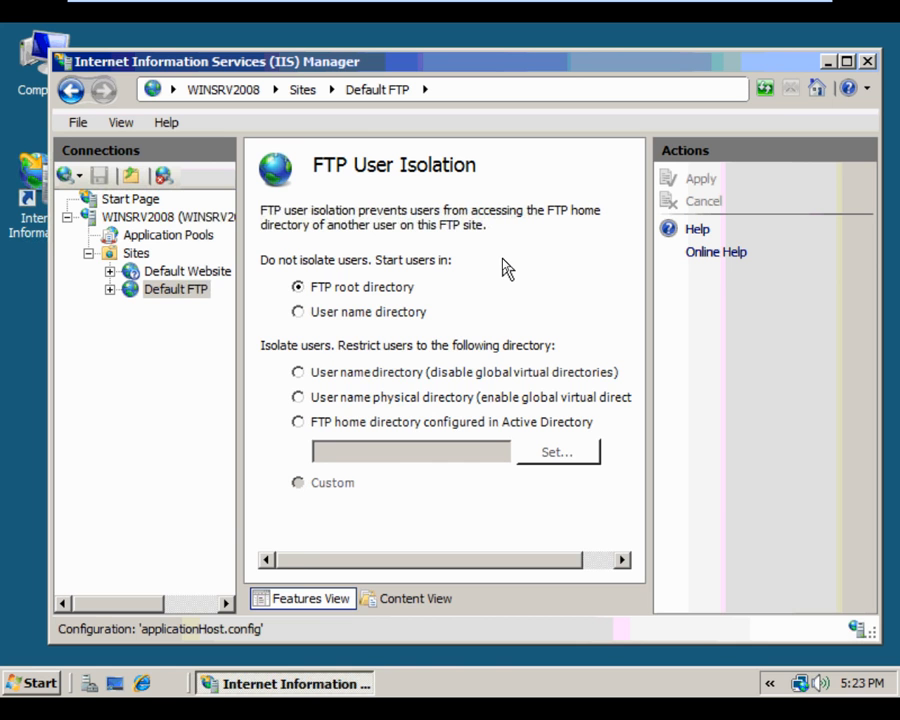
{"action": "left_click", "coordinate": [299, 398]}
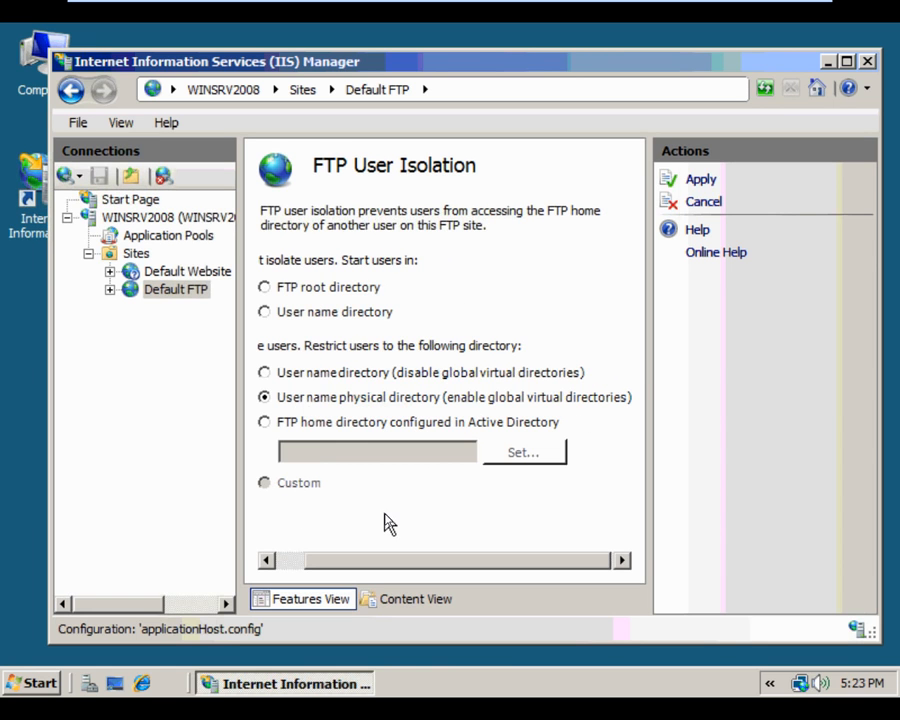
{"action": "left_click", "coordinate": [700, 180]}
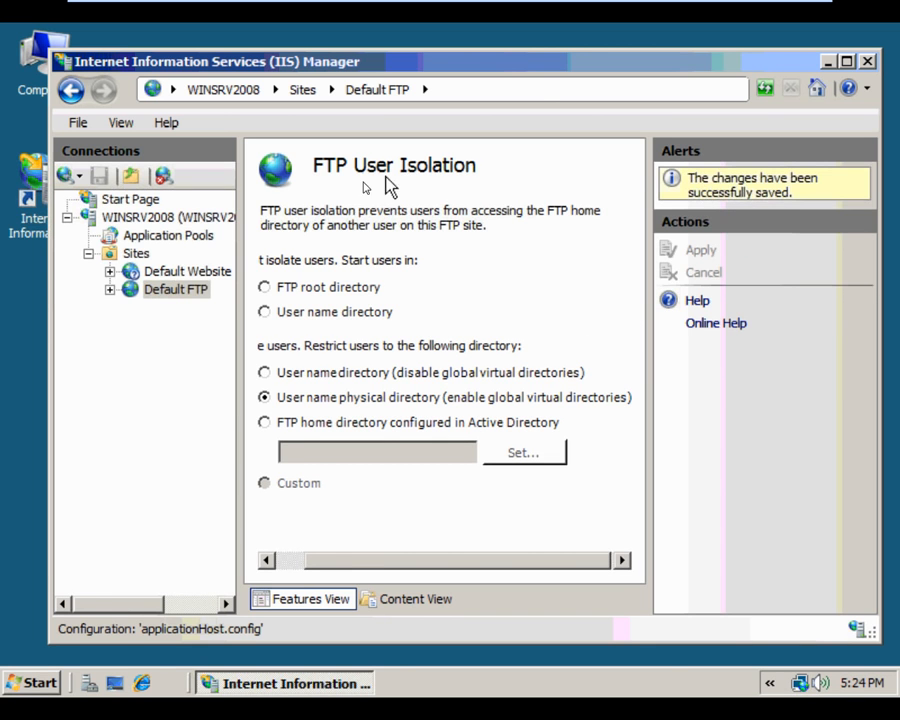
{"action": "left_click", "coordinate": [190, 291]}
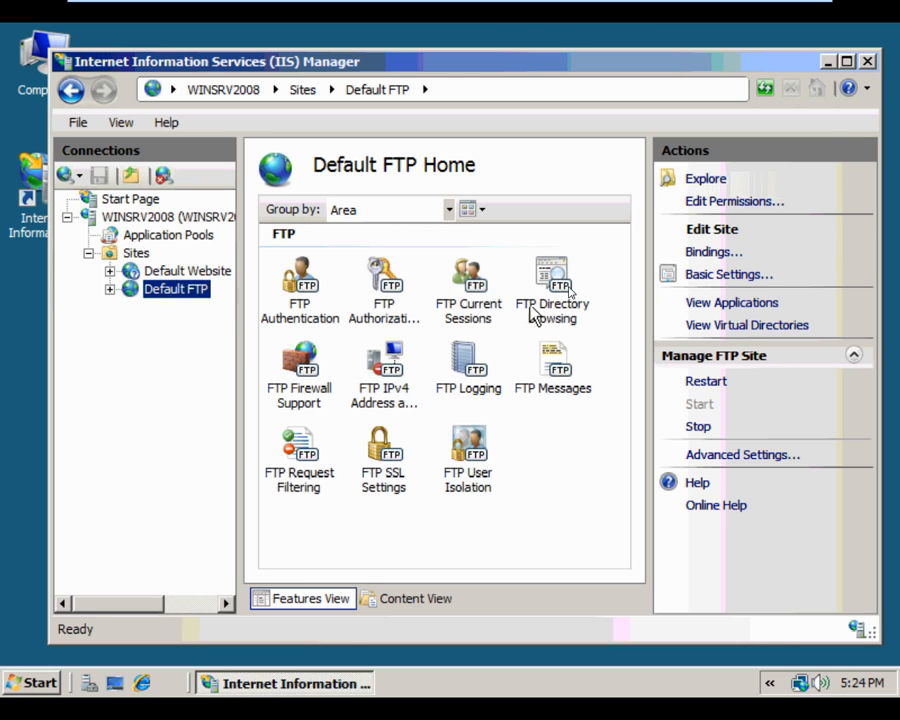
Close IIS Manager and open the Users folder of Local Users and Groups in Server Manager.
{"action": "left_click", "coordinate": [868, 62]}
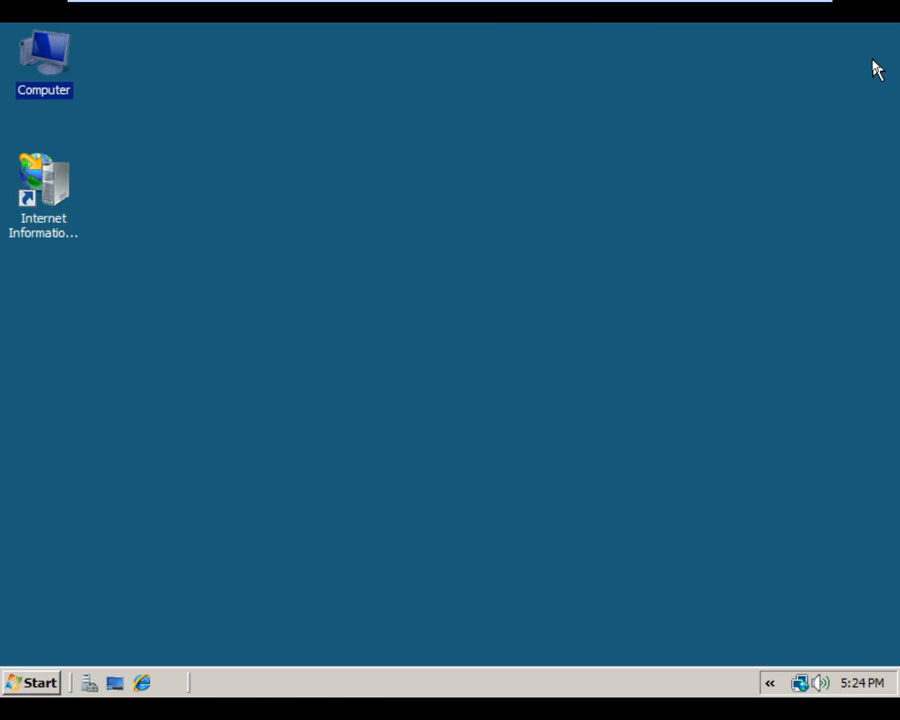
{"action": "right_click", "coordinate": [57, 60]}
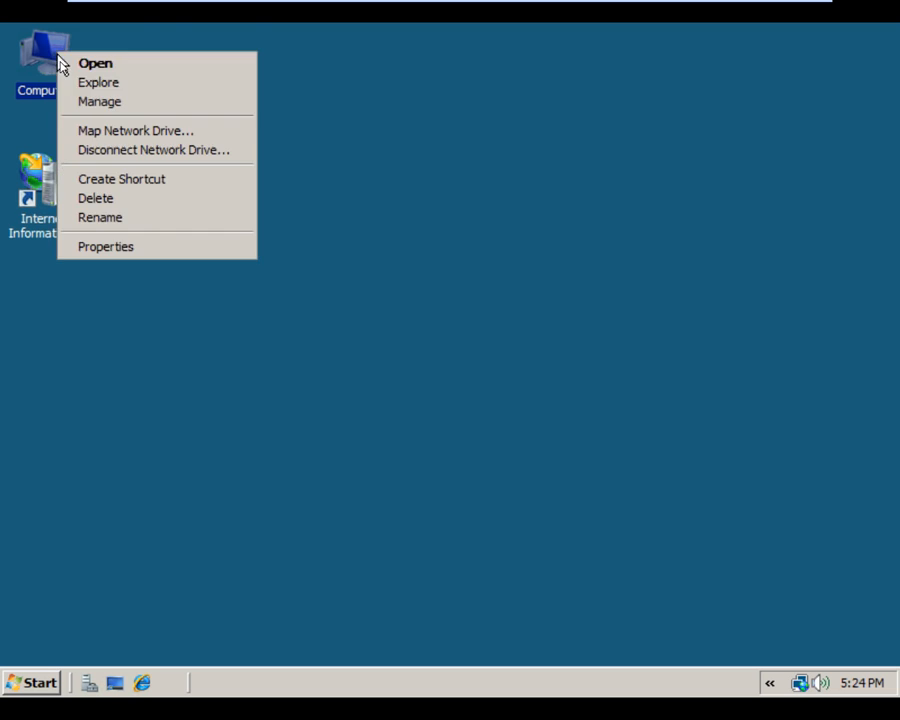
{"action": "left_click", "coordinate": [80, 83]}
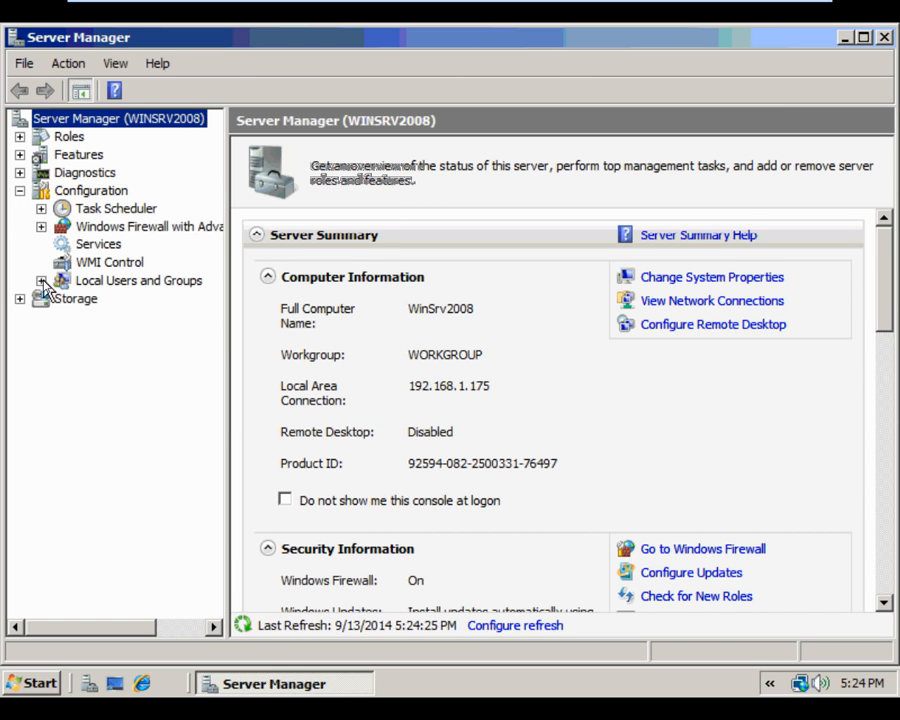
{"action": "left_click", "coordinate": [41, 281]}
{"action": "left_click", "coordinate": [90, 300]}
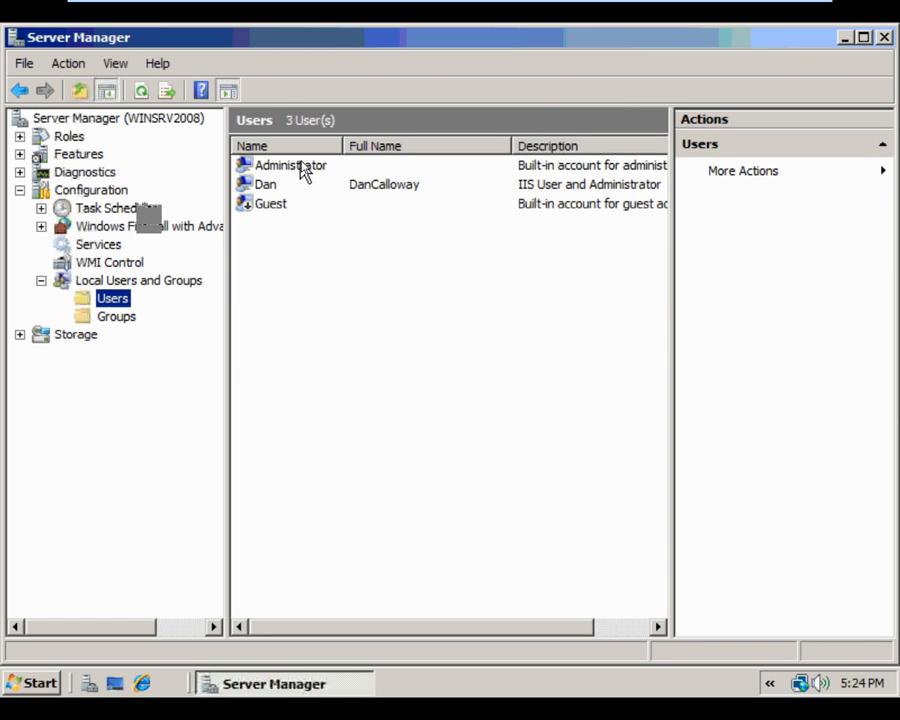
Start a new local user with moe as both the user name and full name.
{"action": "right_click", "coordinate": [298, 243]}
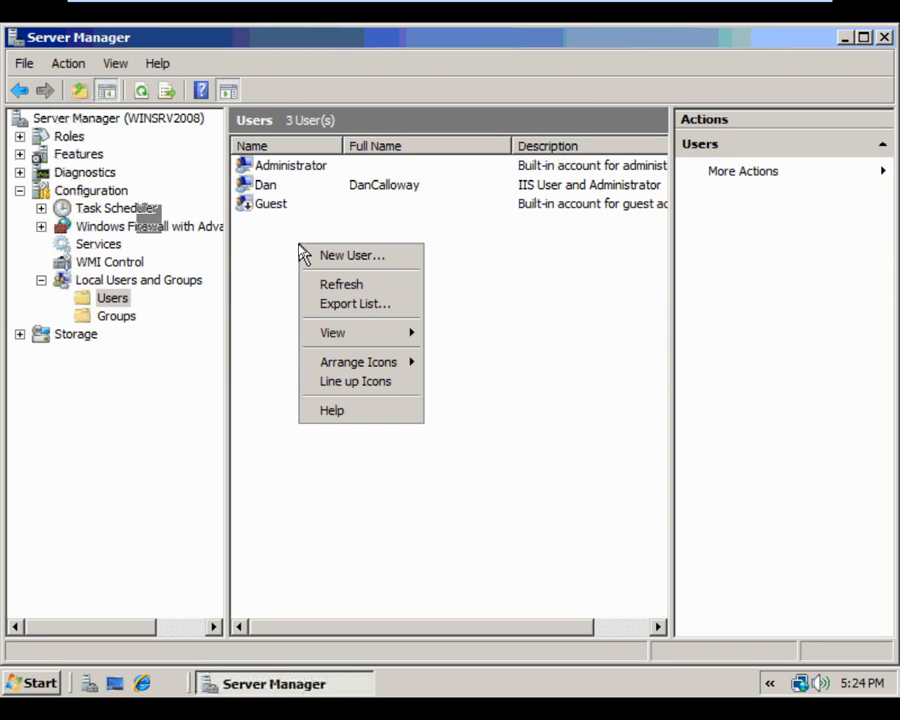
{"action": "left_click", "coordinate": [316, 256]}
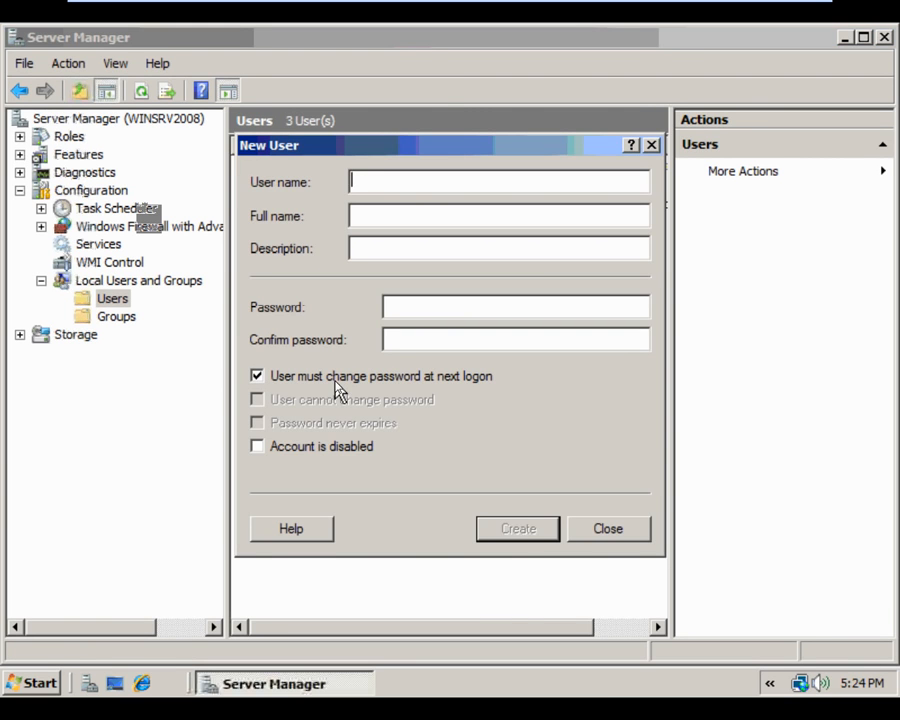
{"action": "type", "text": "moe"}
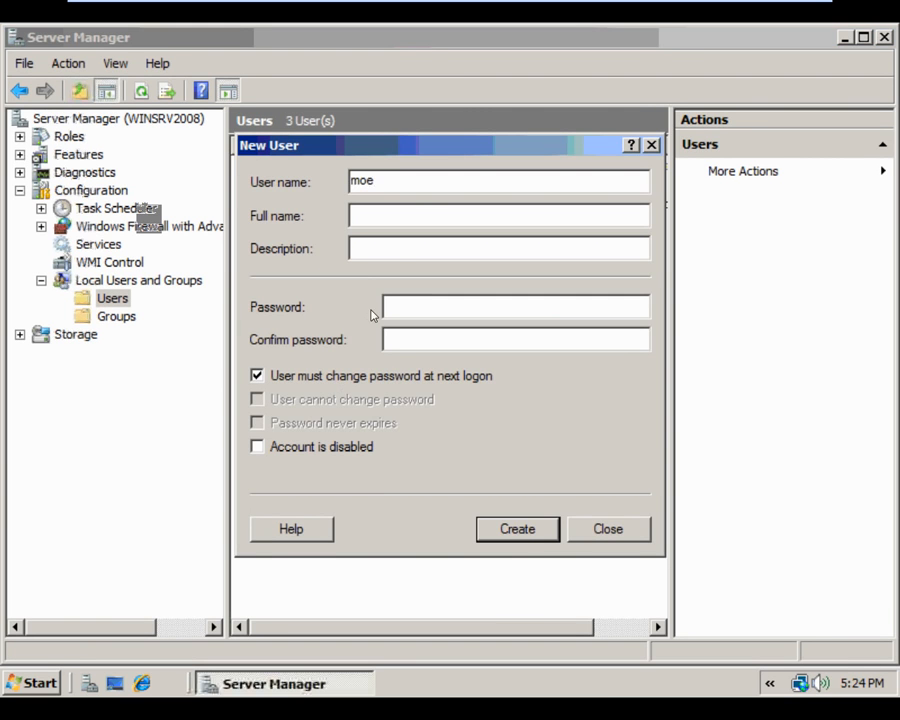
{"action": "left_click", "coordinate": [420, 216]}
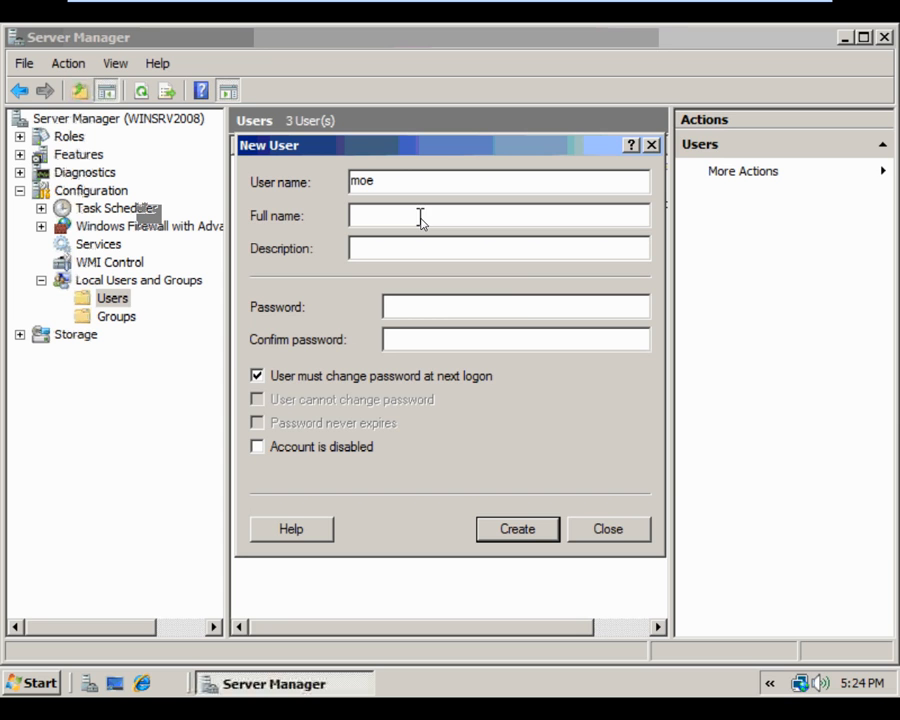
{"action": "type", "text": "moe"}
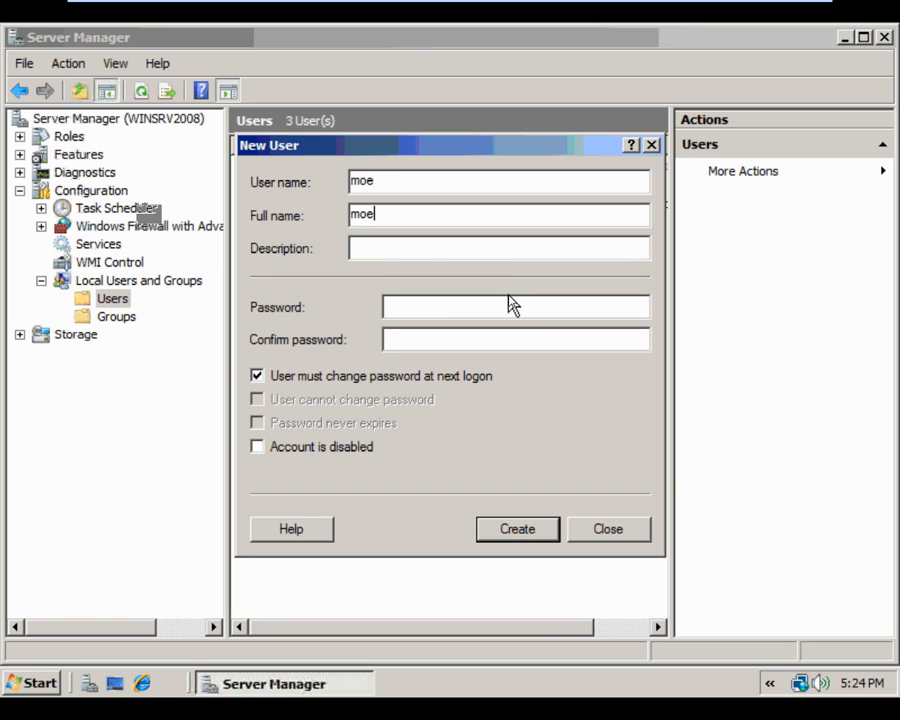
Enter and confirm the account password for moe, turn off the required password change at next logon, and create the account.
{"action": "type", "text": "P"}
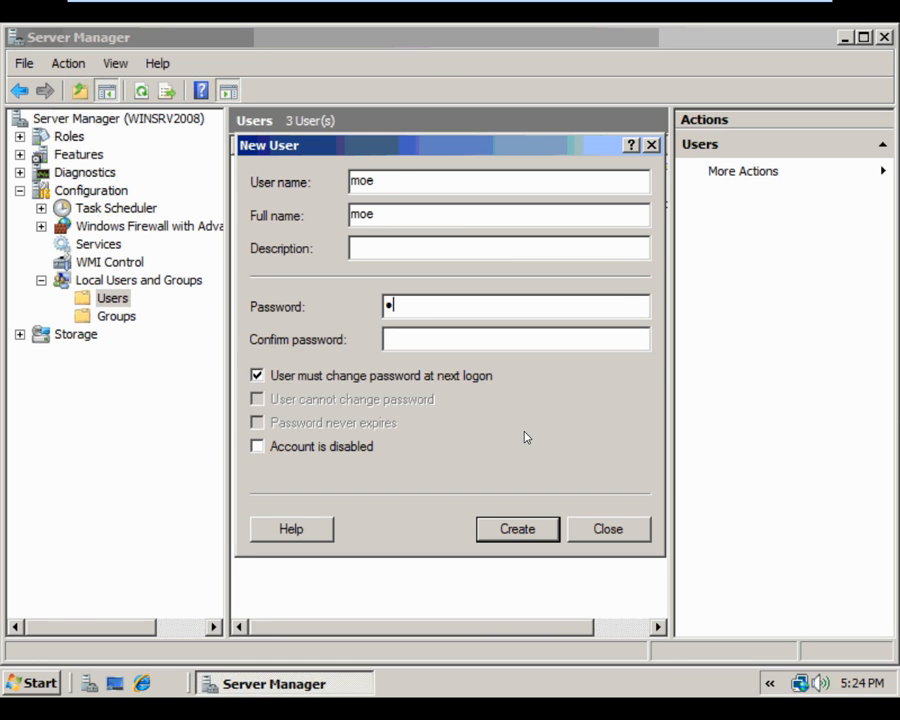
{"action": "type", "text": "assword"}
{"action": "key", "text": "Tab"}
{"action": "type", "text": "Pa"}
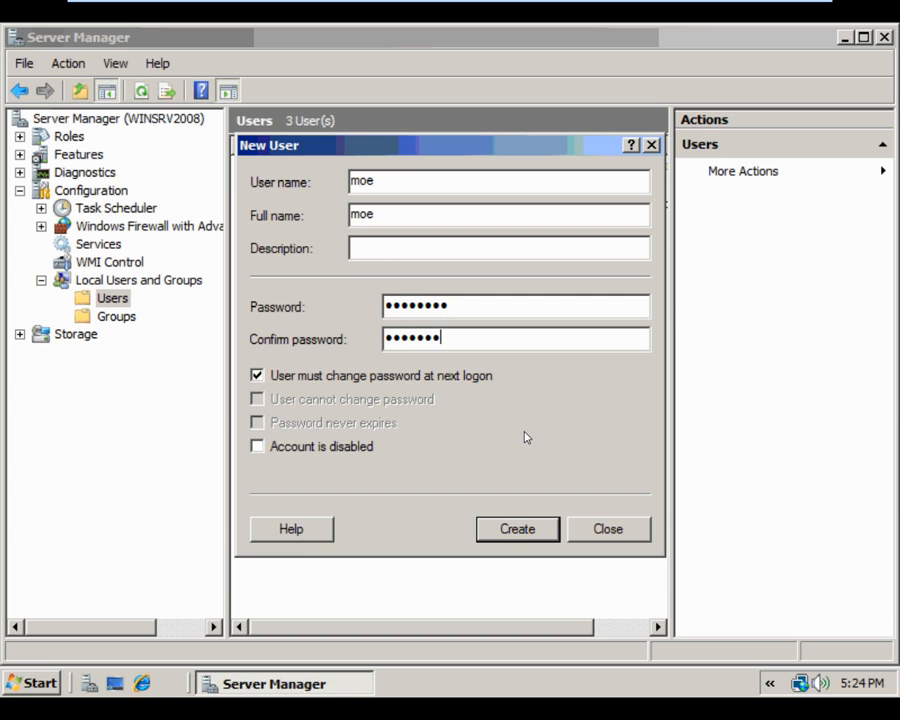
{"action": "left_click", "coordinate": [318, 381]}
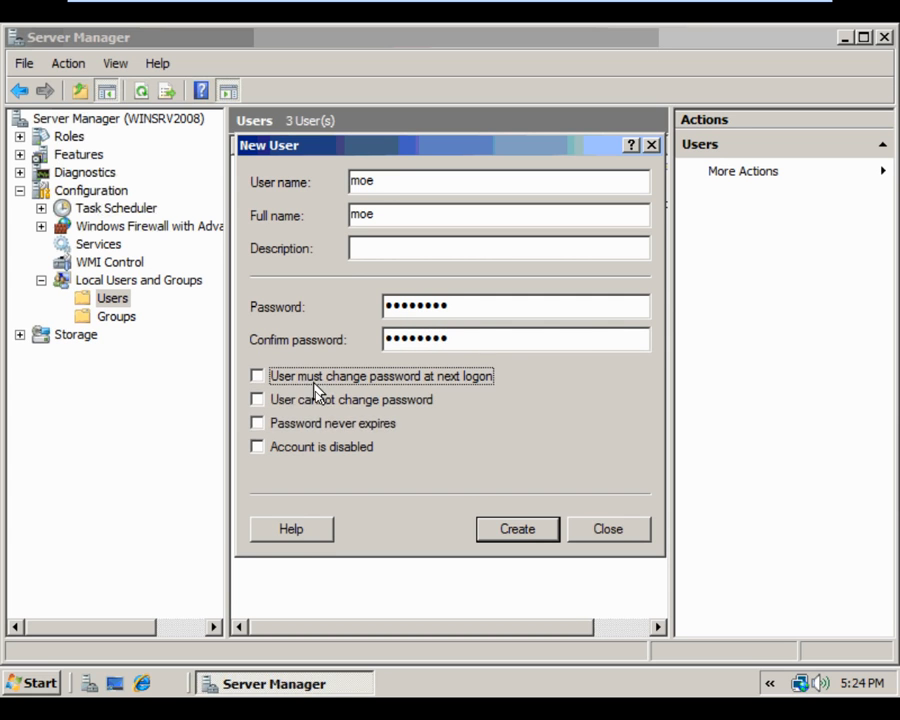
{"action": "left_click", "coordinate": [508, 527]}
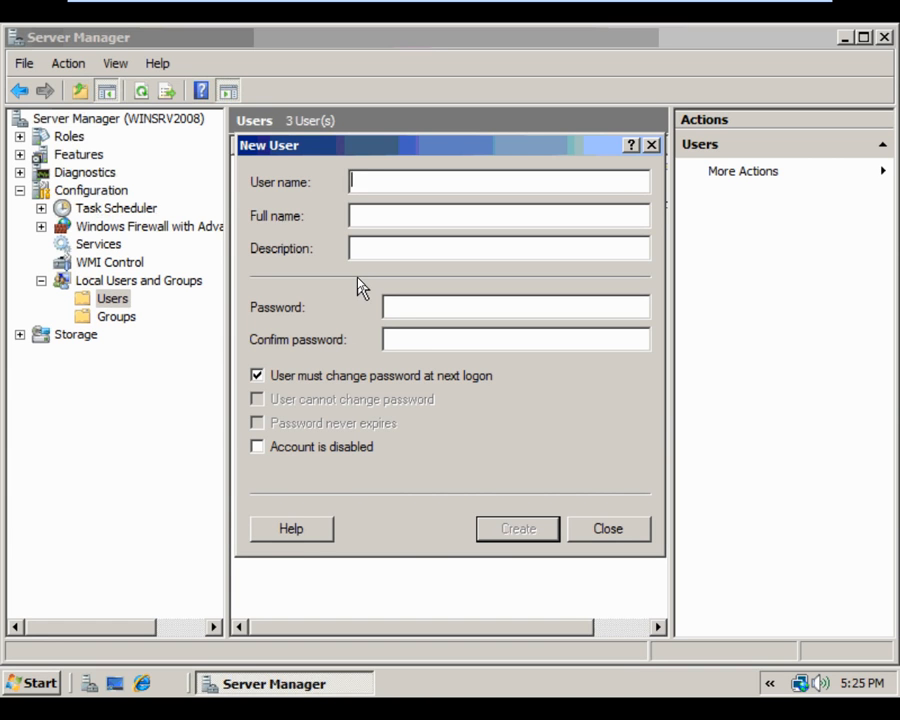
Enter larry as both the user name and full name of the second new user.
{"action": "type", "text": "Lar"}
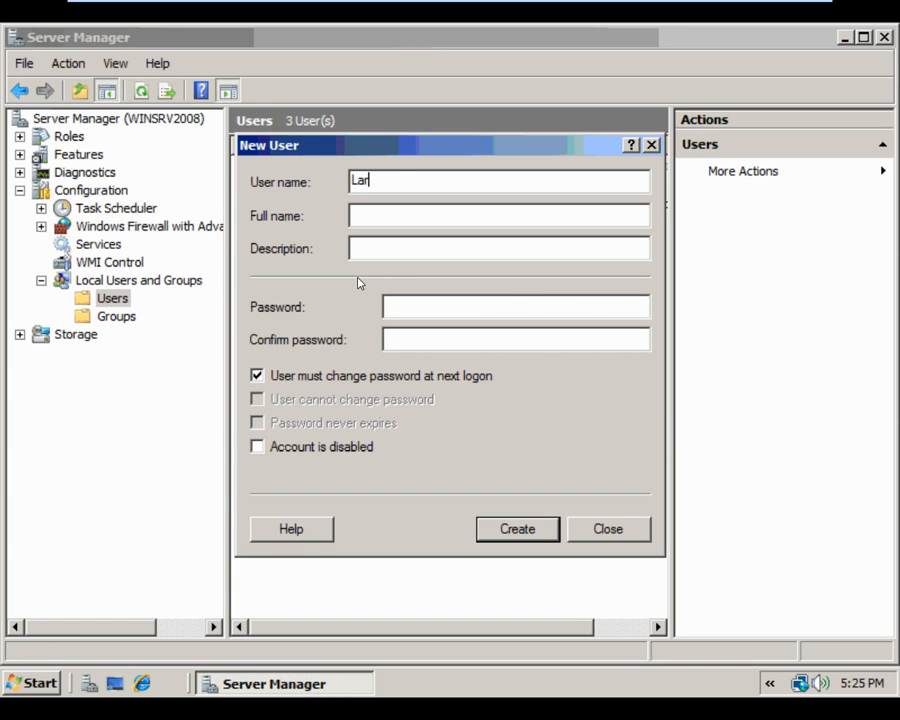
{"action": "key", "text": "BackSpace"}
{"action": "key", "text": "BackSpace"}
{"action": "key", "text": "BackSpace"}
{"action": "type", "text": "larry"}
{"action": "key", "text": "Tab"}
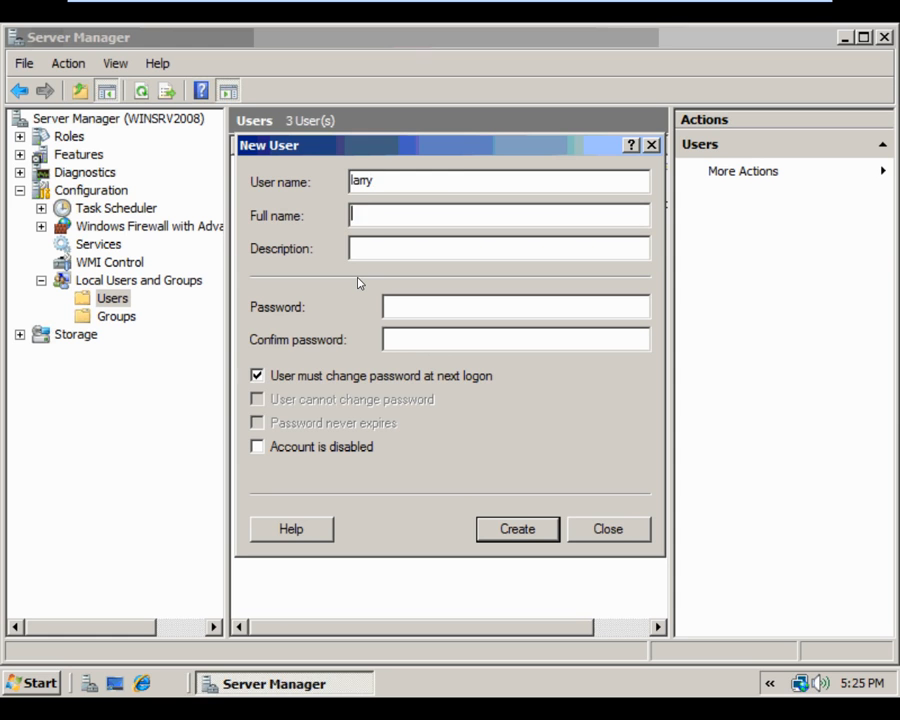
{"action": "type", "text": "larry"}
Enter and confirm the account password for larry, turn off the required password change at next logon, and create the account.
{"action": "key", "text": "Tab"}
{"action": "key", "text": "Tab"}
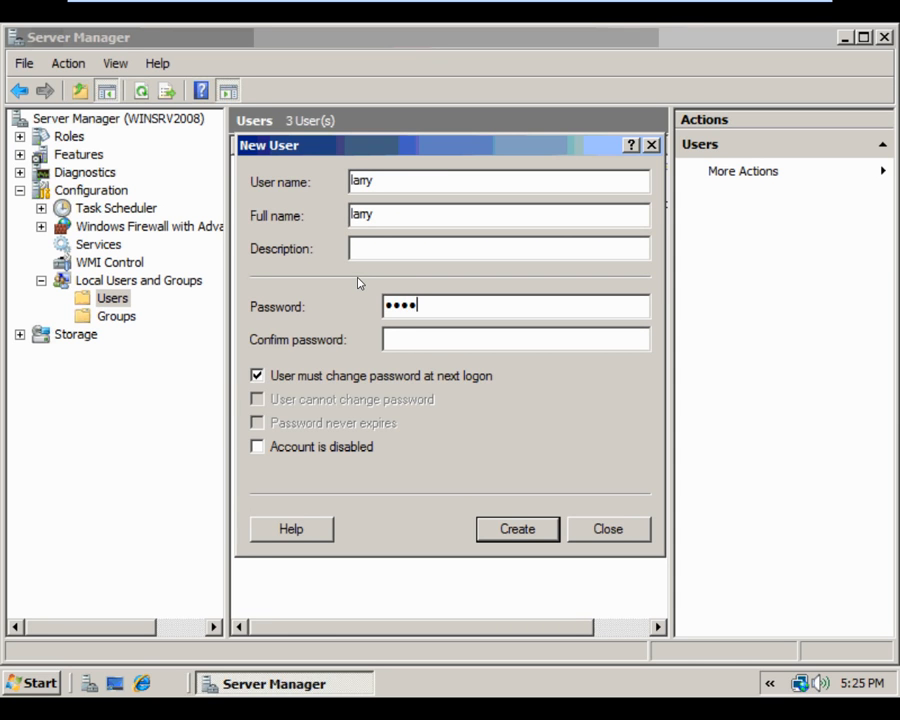
{"action": "type", "text": "•••"}
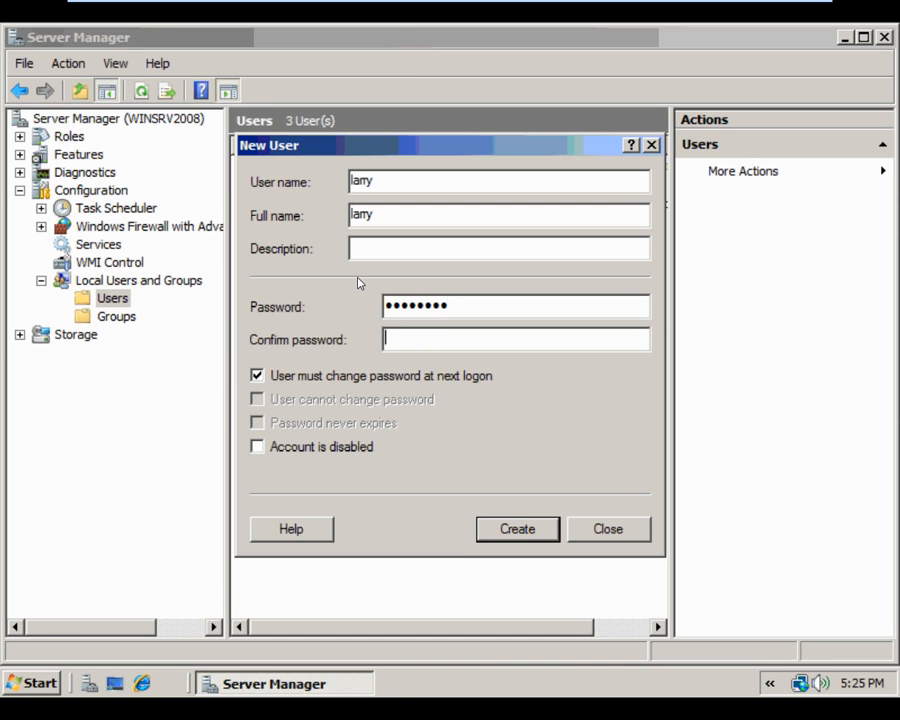
{"action": "key", "text": "Tab"}
{"action": "type", "text": "•••••••"}
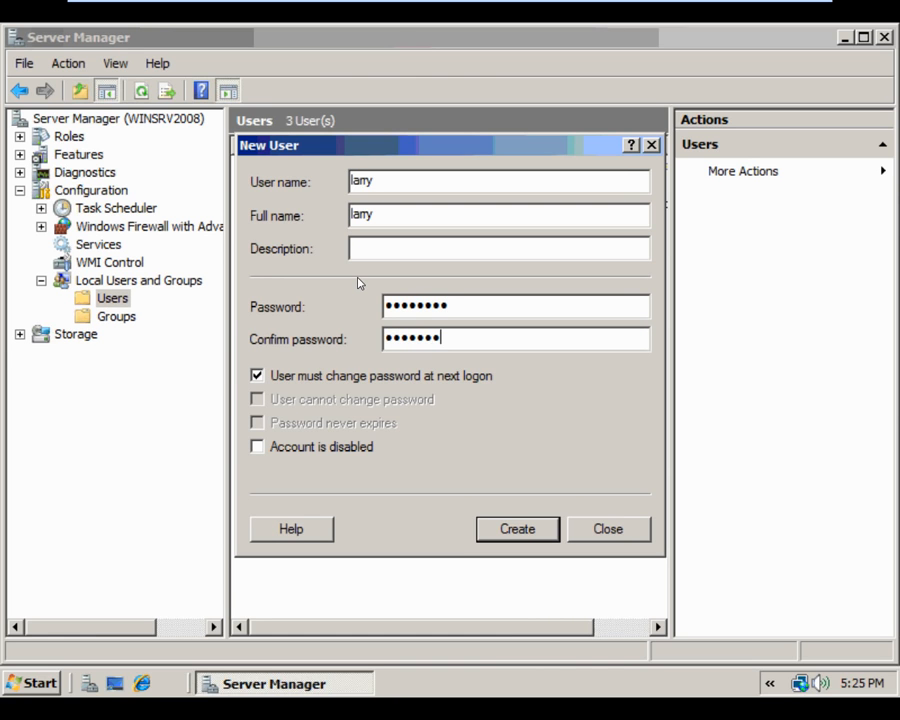
{"action": "type", "text": "•"}
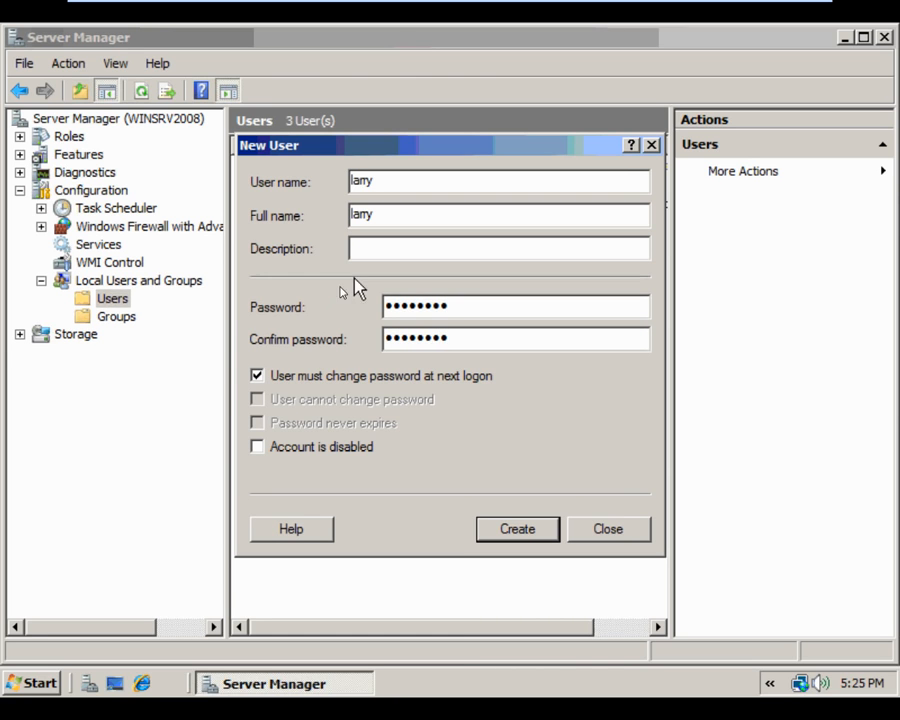
{"action": "left_click", "coordinate": [311, 377]}
{"action": "left_click", "coordinate": [510, 532]}
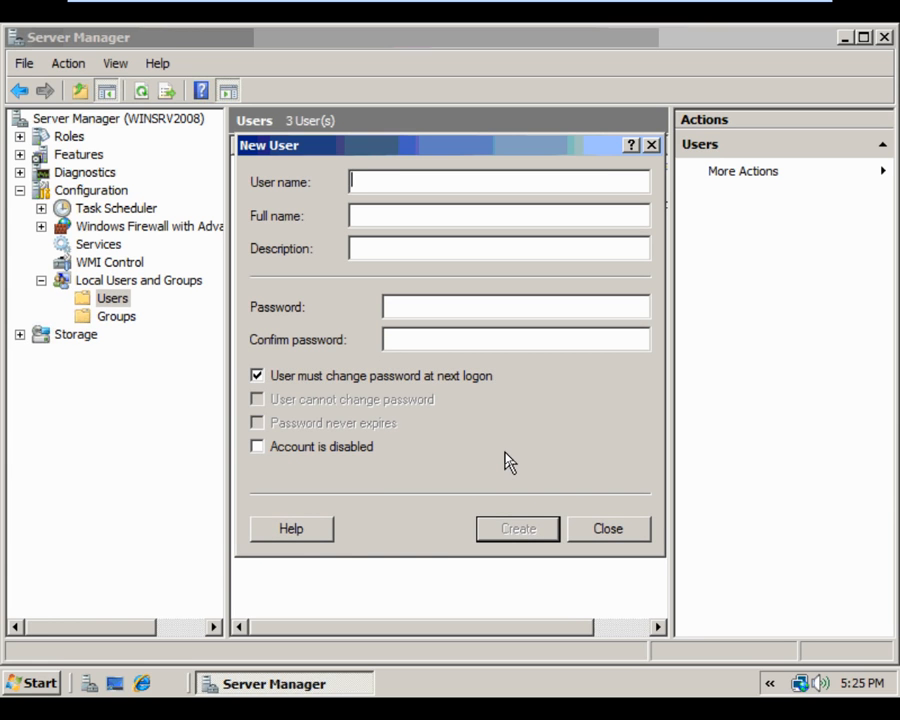
Enter curly as both the user name and full name of the third new user.
{"action": "type", "text": "curly"}
{"action": "key", "text": "Tab"}
{"action": "type", "text": "curly"}
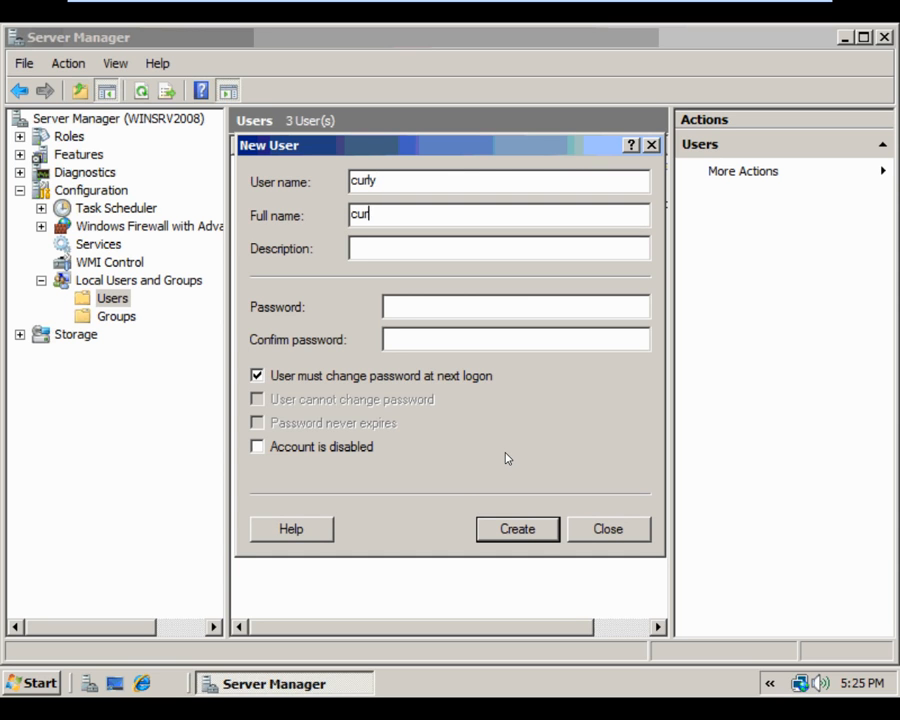
Enter and confirm the account password for curly, turn off the required password change at next logon, create the account, and close the New User dialog.
{"action": "key", "text": "Tab"}
{"action": "key", "text": "Tab"}
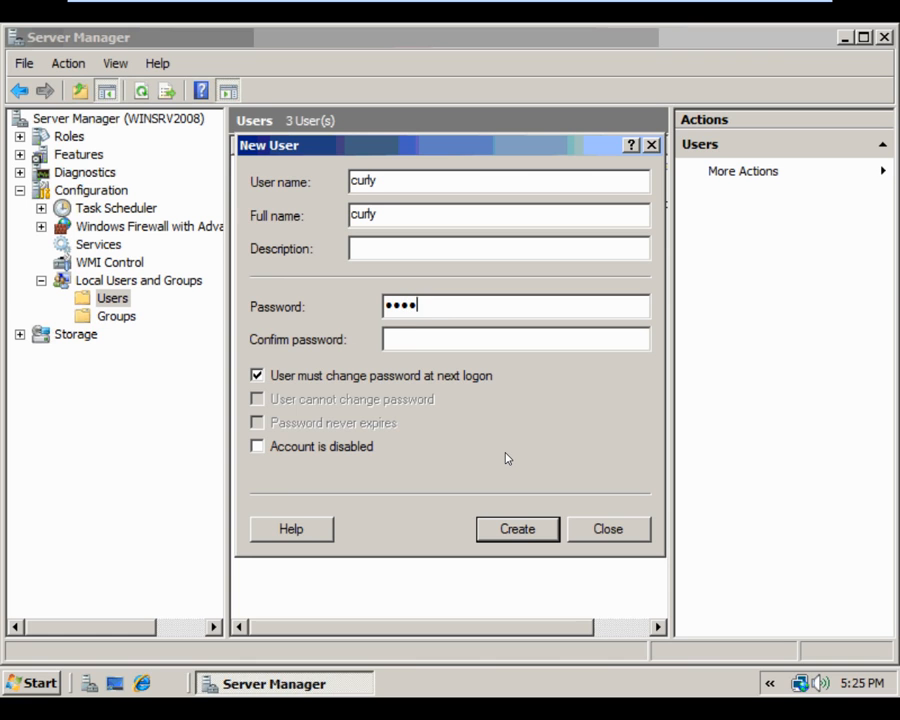
{"action": "key", "text": "Tab"}
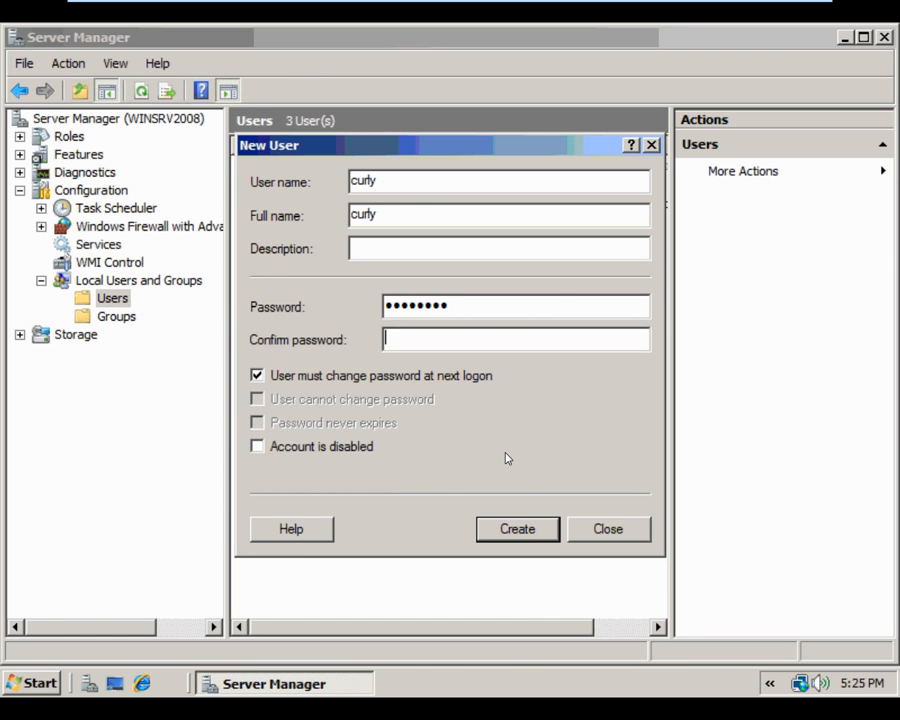
{"action": "type", "text": "Pa"}
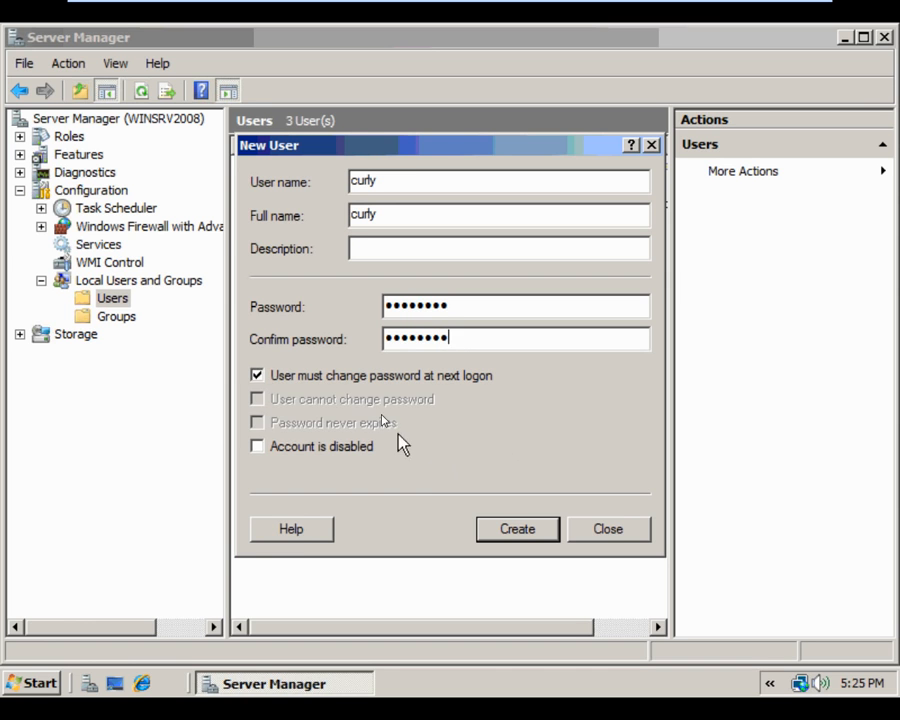
{"action": "left_click", "coordinate": [363, 380]}
{"action": "left_click", "coordinate": [516, 532]}
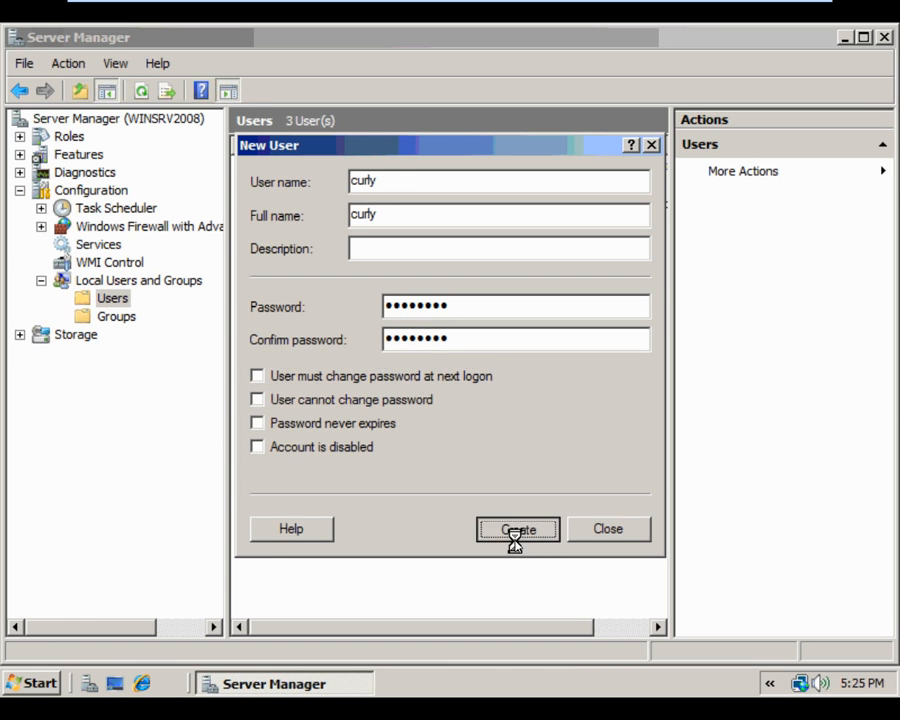
{"action": "left_click", "coordinate": [598, 531]}
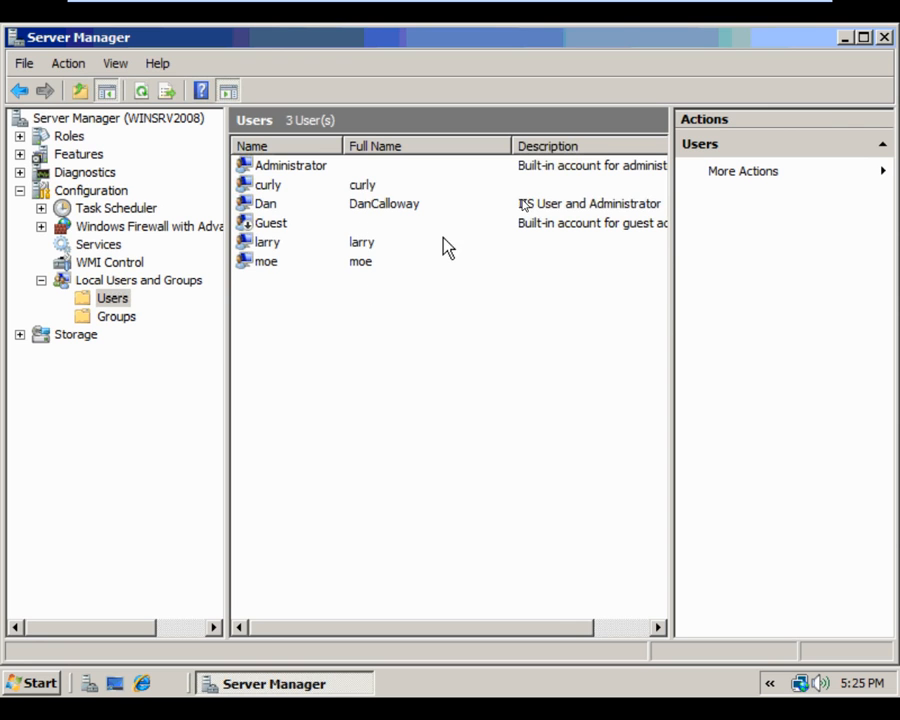
Close Server Manager and browse from Computer to the C:\inetpub\ftproot\LocalUser folder in Windows Explorer.
{"action": "left_click", "coordinate": [885, 38]}
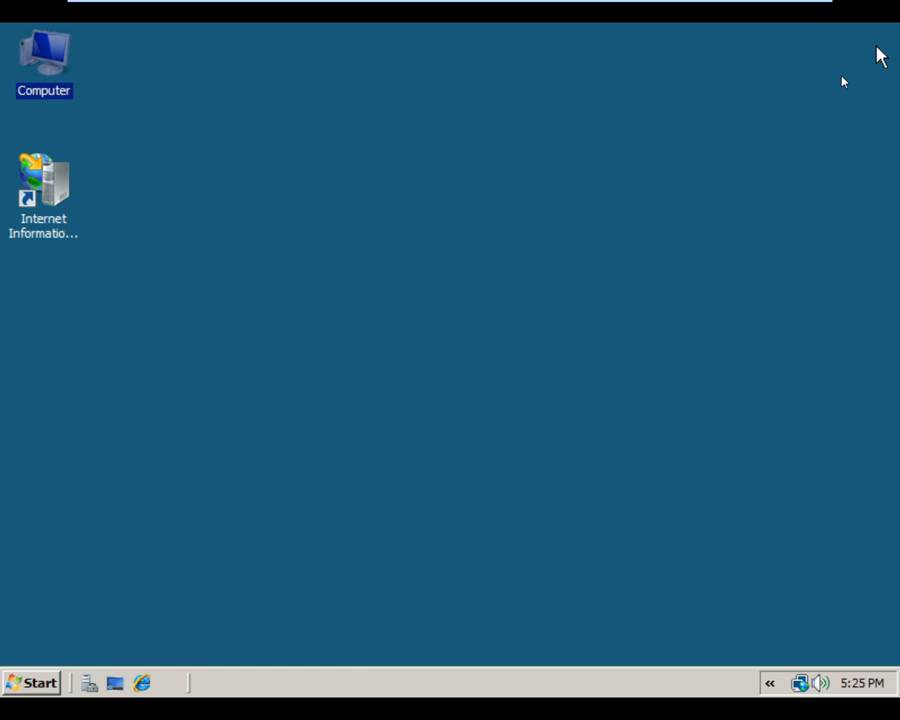
{"action": "right_click", "coordinate": [54, 60]}
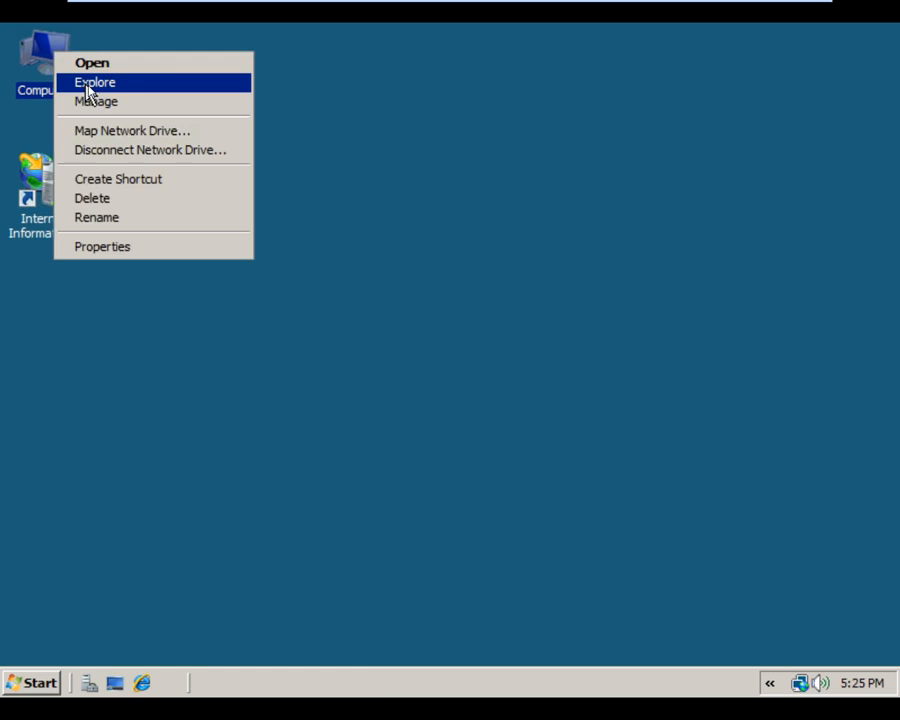
{"action": "left_click", "coordinate": [96, 82]}
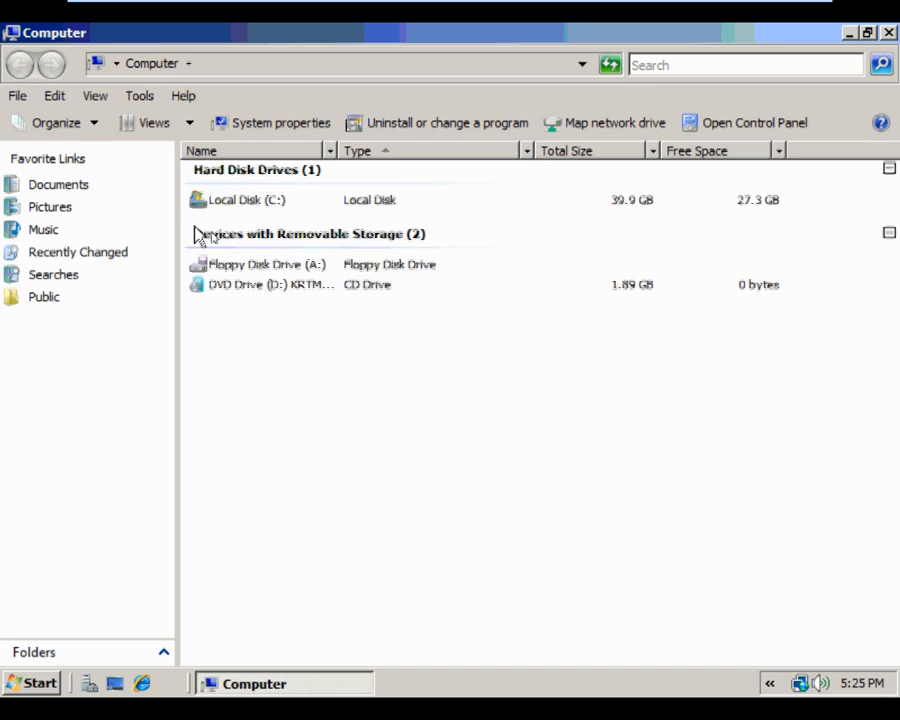
{"action": "double_click", "coordinate": [250, 203]}
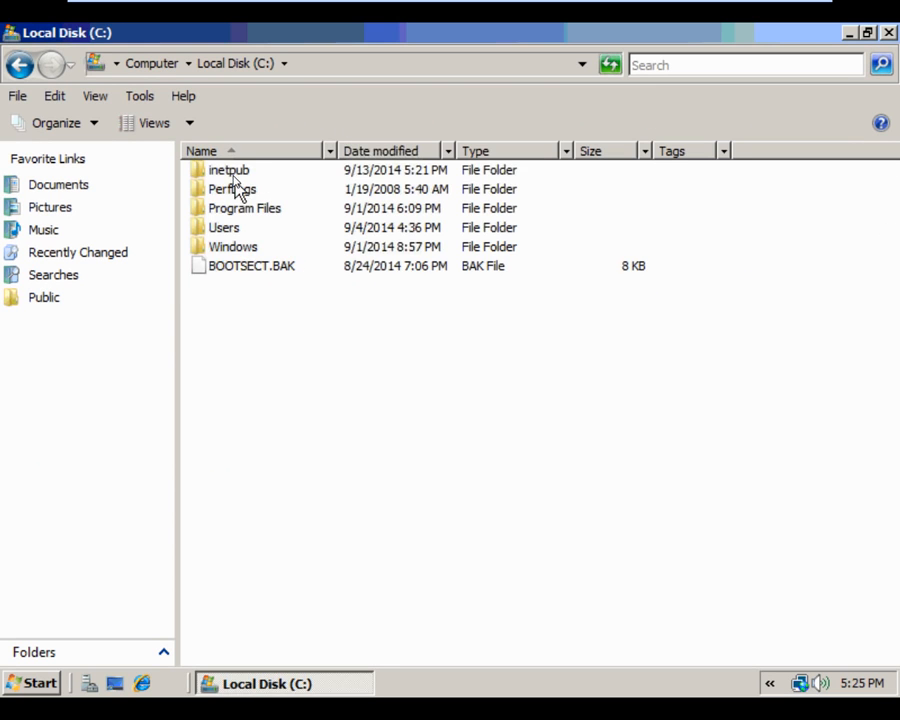
{"action": "double_click", "coordinate": [229, 172]}
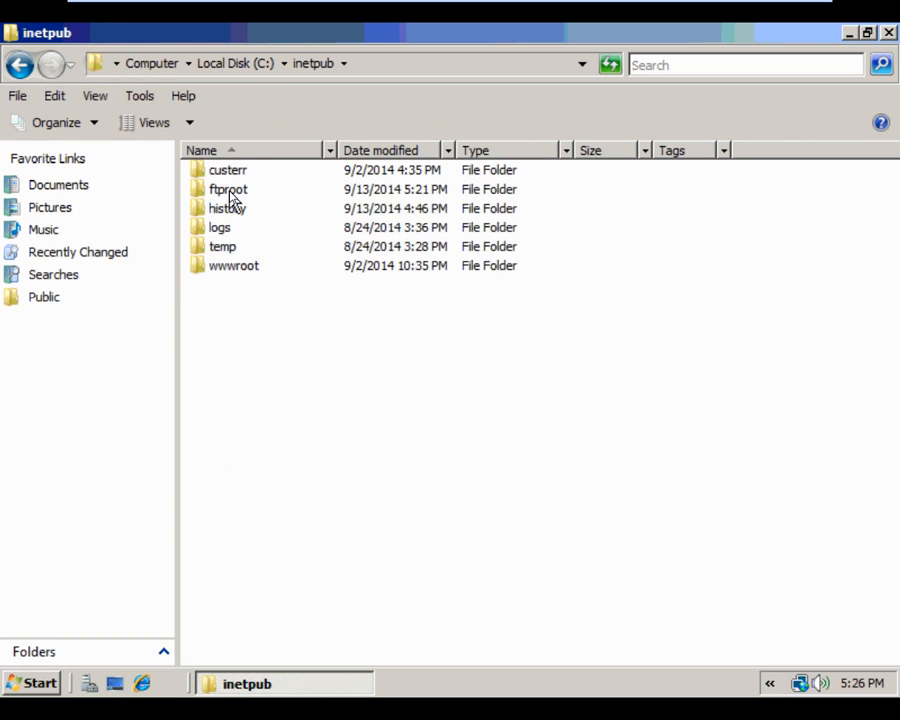
{"action": "double_click", "coordinate": [232, 190]}
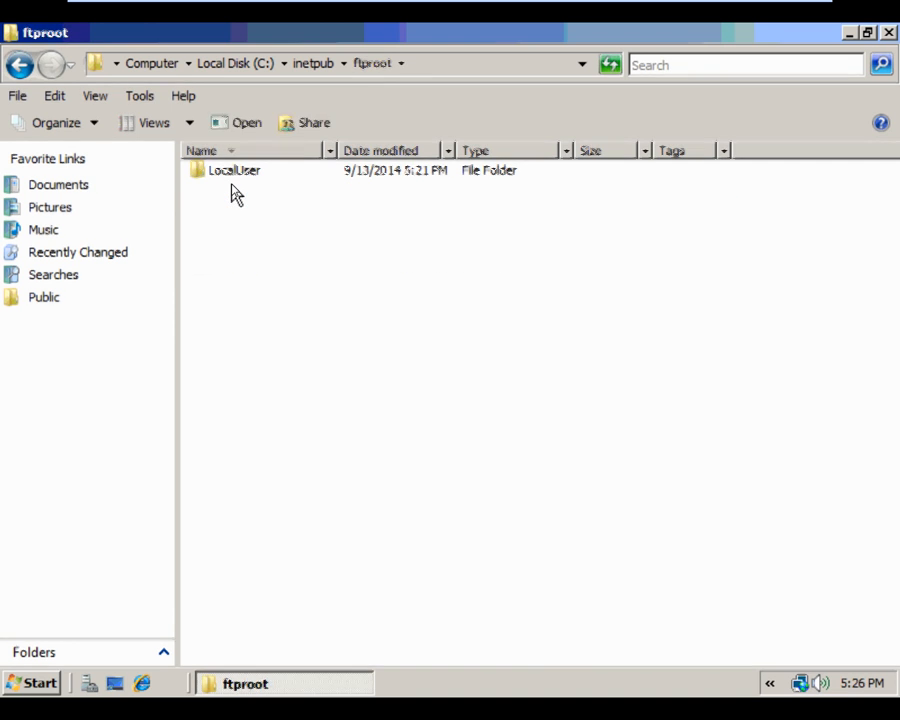
{"action": "double_click", "coordinate": [234, 176]}
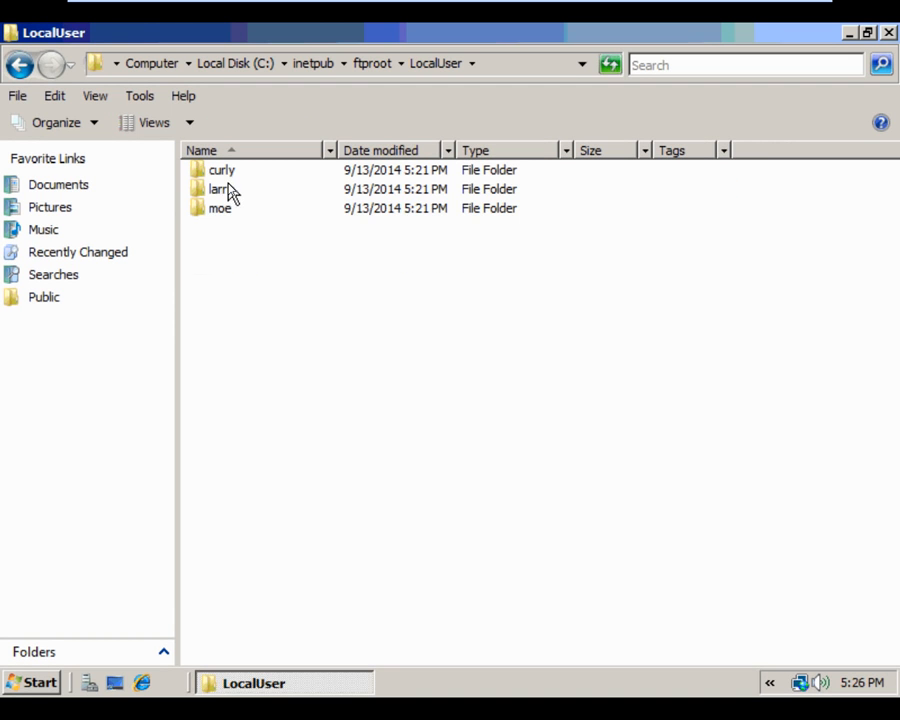
Add the user moe to the security permissions list of the moe folder.
{"action": "right_click", "coordinate": [221, 211]}
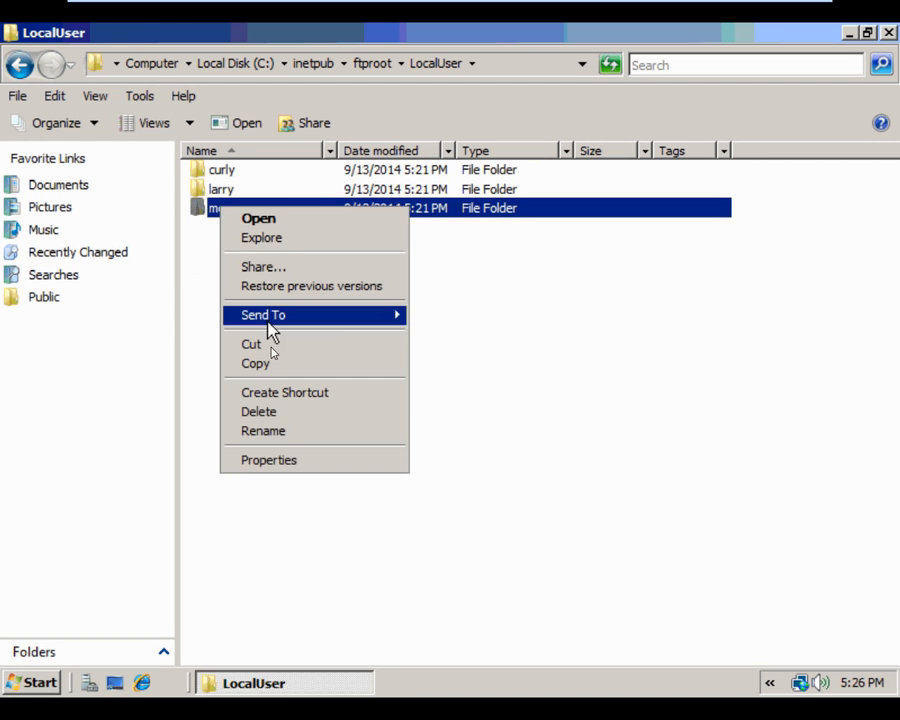
{"action": "left_click", "coordinate": [273, 460]}
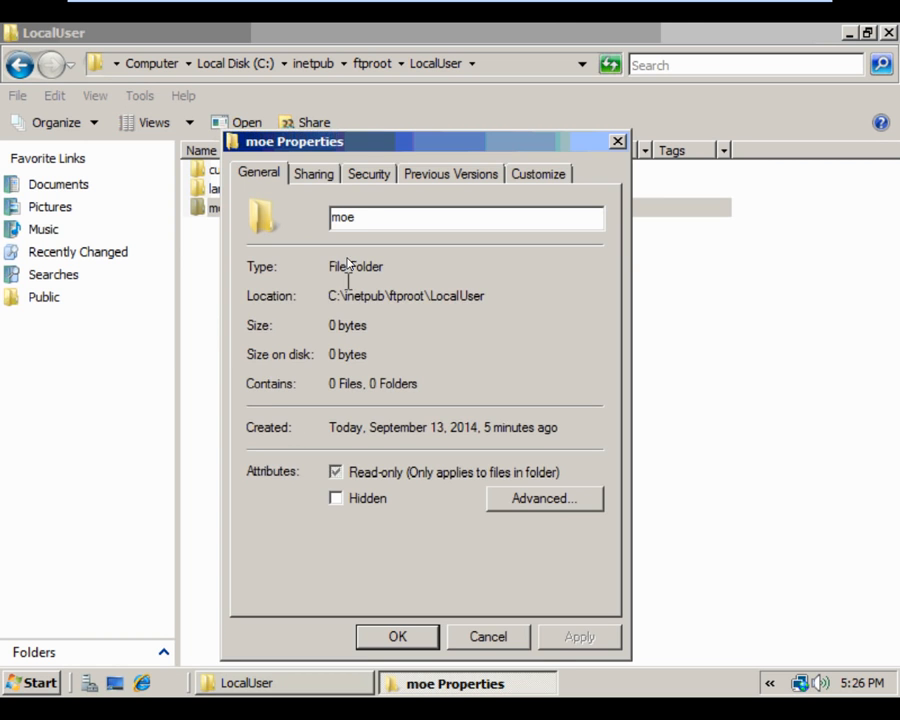
{"action": "left_click", "coordinate": [369, 175]}
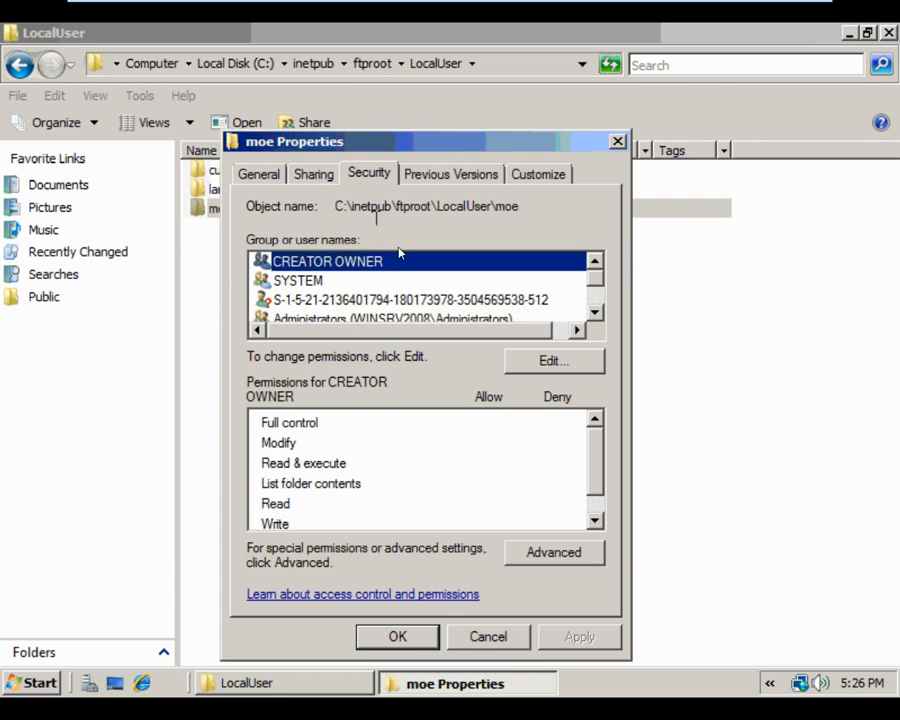
{"action": "scroll", "coordinate": [599, 293], "scroll_direction": "down", "scroll_amount": 1}
{"action": "mouse_move", "coordinate": [598, 288]}
{"action": "left_mouse_down"}
{"action": "mouse_move", "coordinate": [597, 305]}
{"action": "mouse_move", "coordinate": [601, 281]}
{"action": "left_mouse_up"}
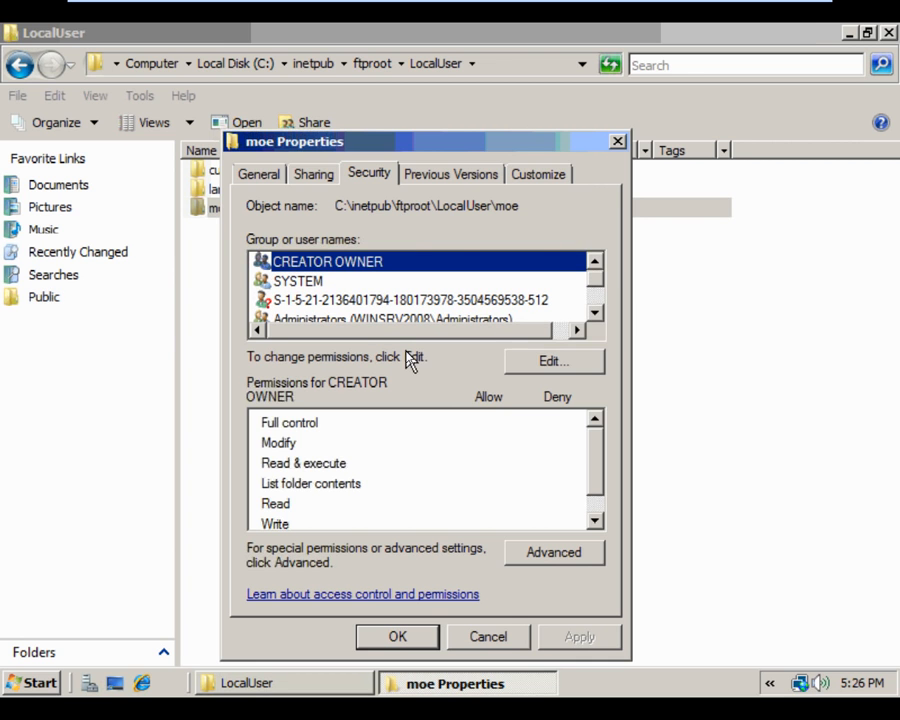
{"action": "left_click", "coordinate": [524, 361]}
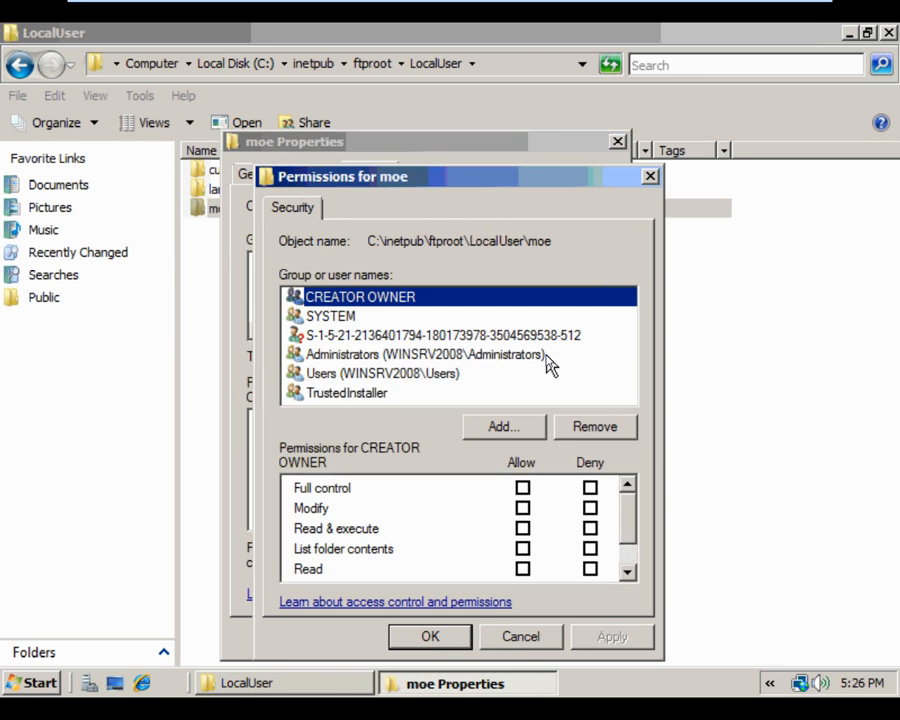
{"action": "left_click", "coordinate": [504, 426]}
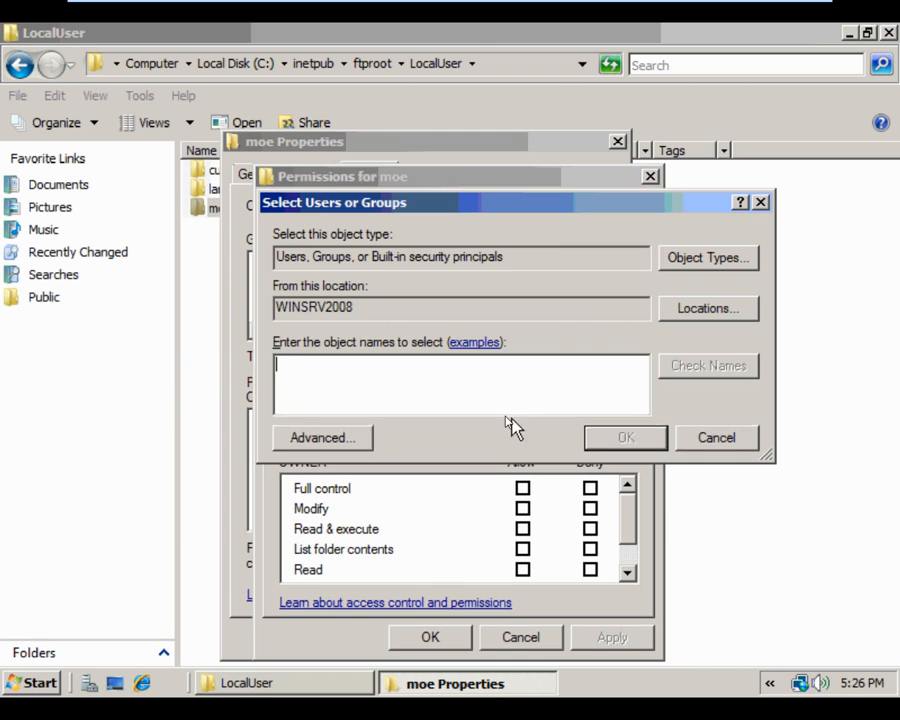
{"action": "type", "text": "moe"}
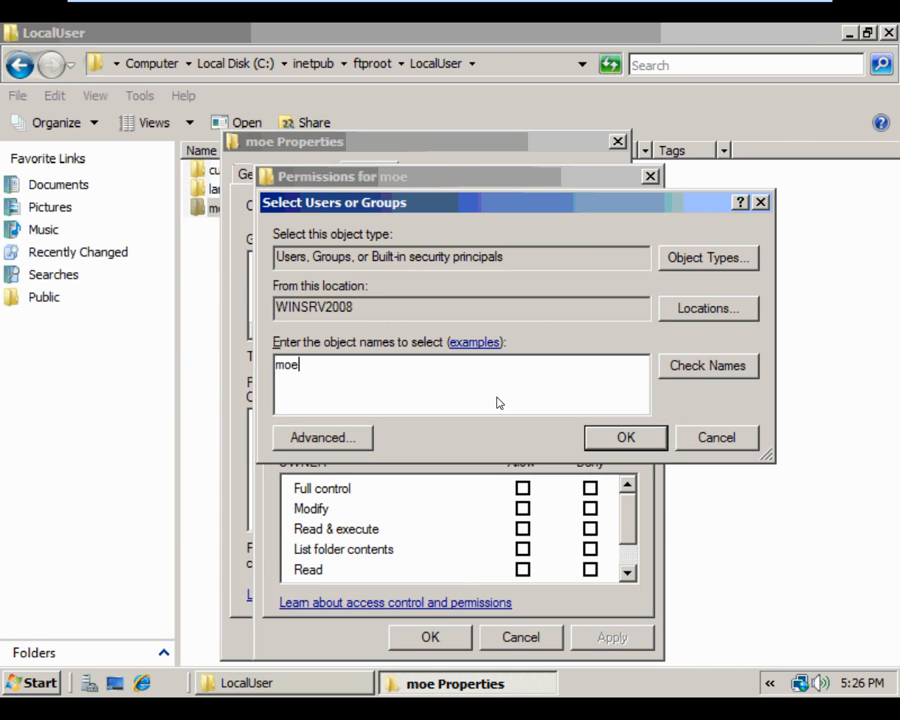
{"action": "left_click", "coordinate": [597, 438]}
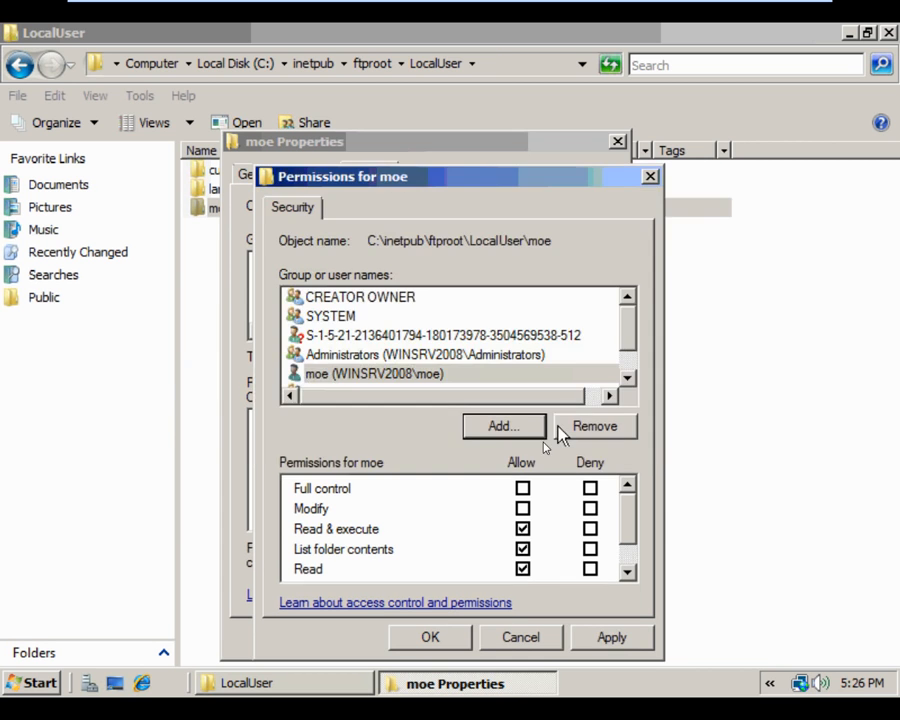
Allow moe Full control of the moe folder and save the folder's properties.
{"action": "left_click", "coordinate": [522, 508]}
{"action": "left_click", "coordinate": [522, 488]}
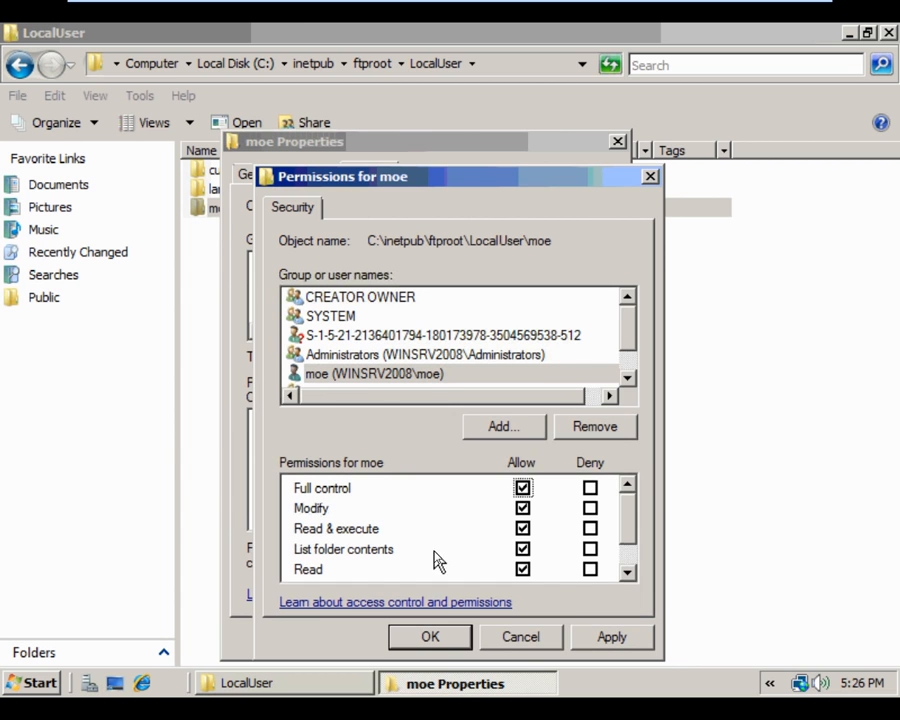
{"action": "left_click", "coordinate": [430, 639]}
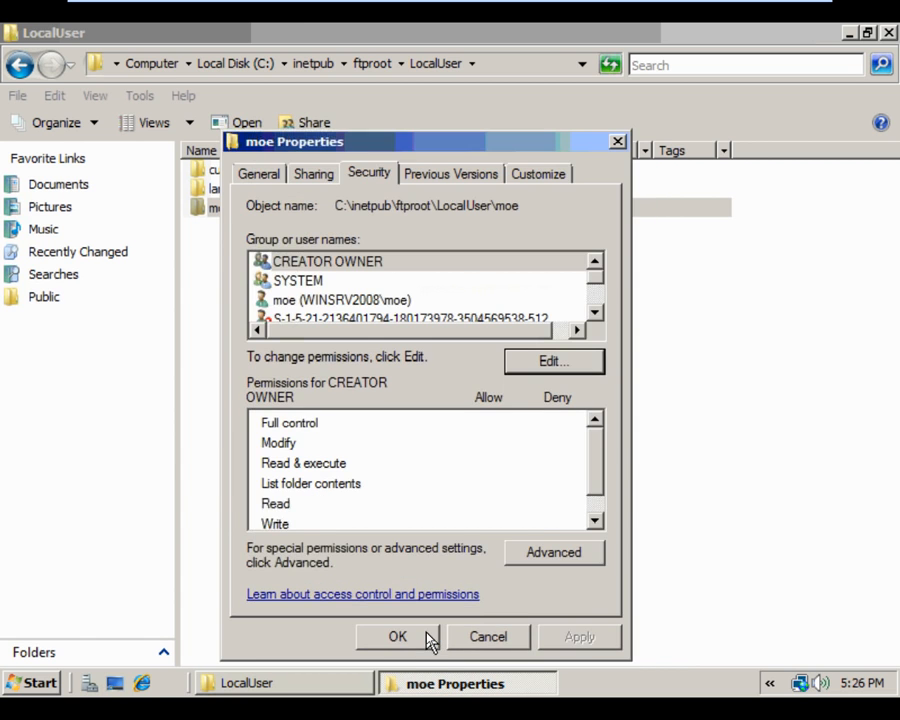
{"action": "left_click", "coordinate": [414, 645]}
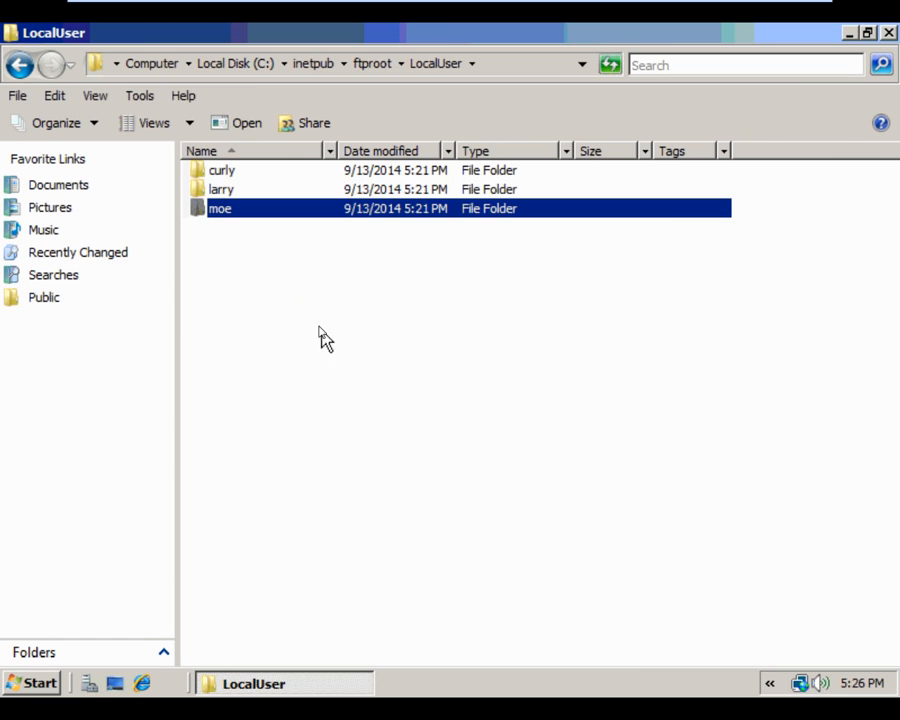
Add the user larry to the security permissions list of the larry folder.
{"action": "right_click", "coordinate": [232, 192]}
{"action": "left_click", "coordinate": [278, 445]}
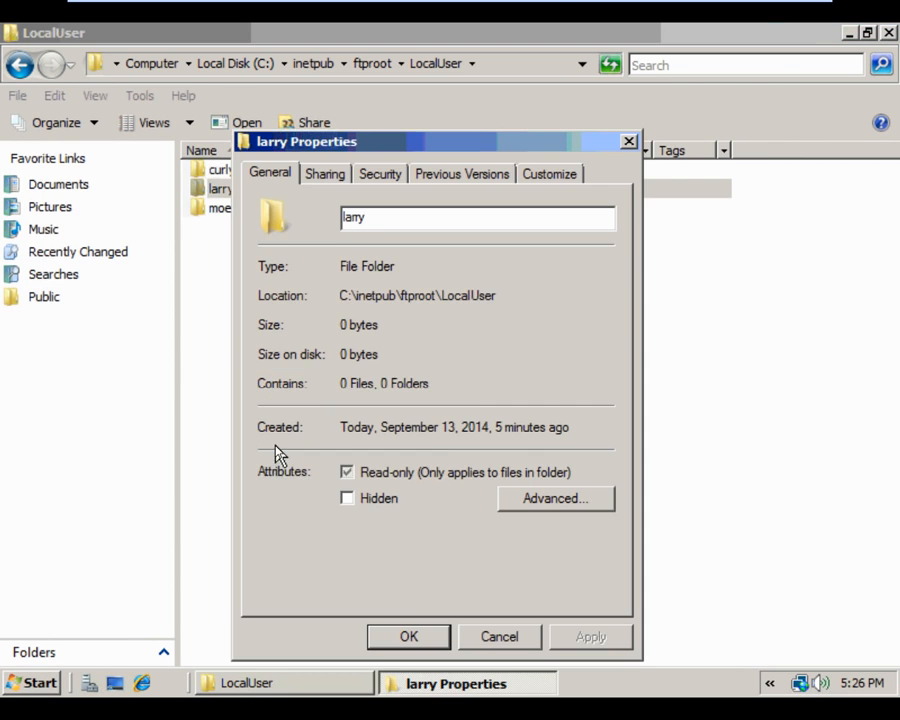
{"action": "left_click", "coordinate": [396, 182]}
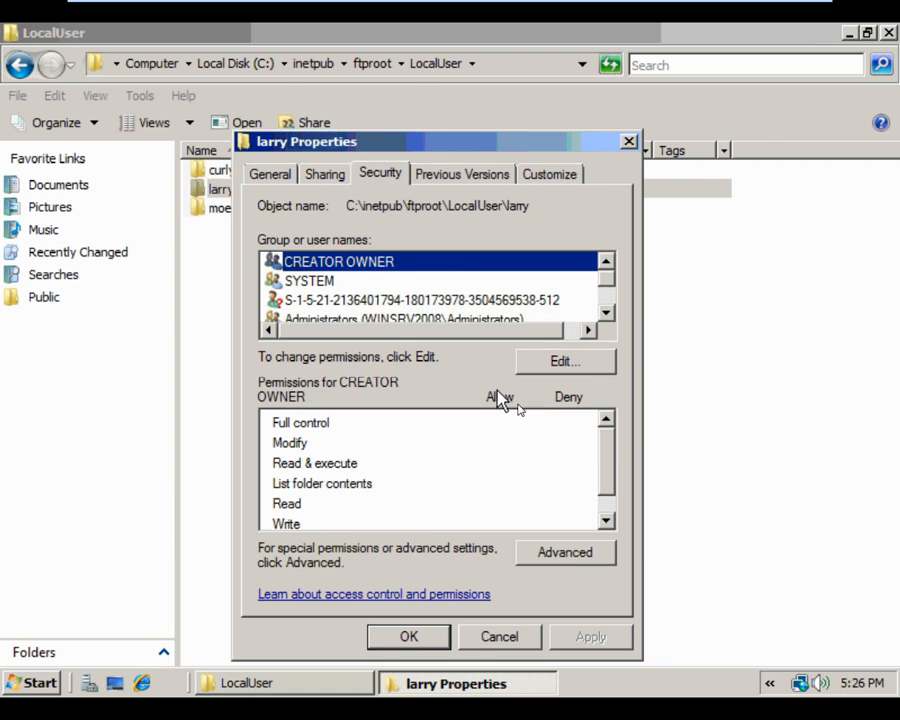
{"action": "left_click", "coordinate": [583, 366]}
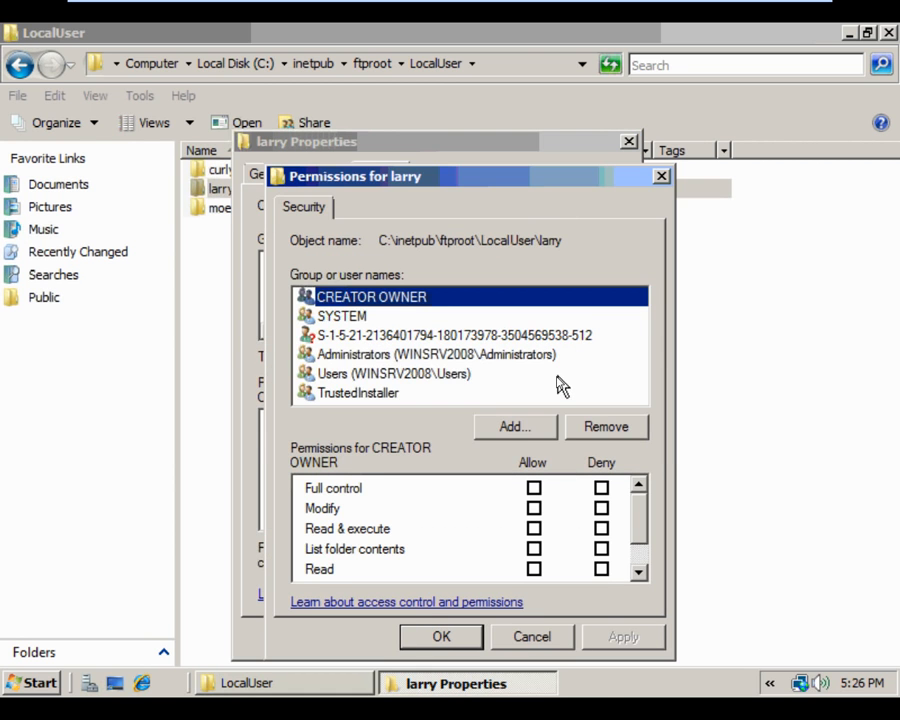
{"action": "left_click", "coordinate": [518, 428]}
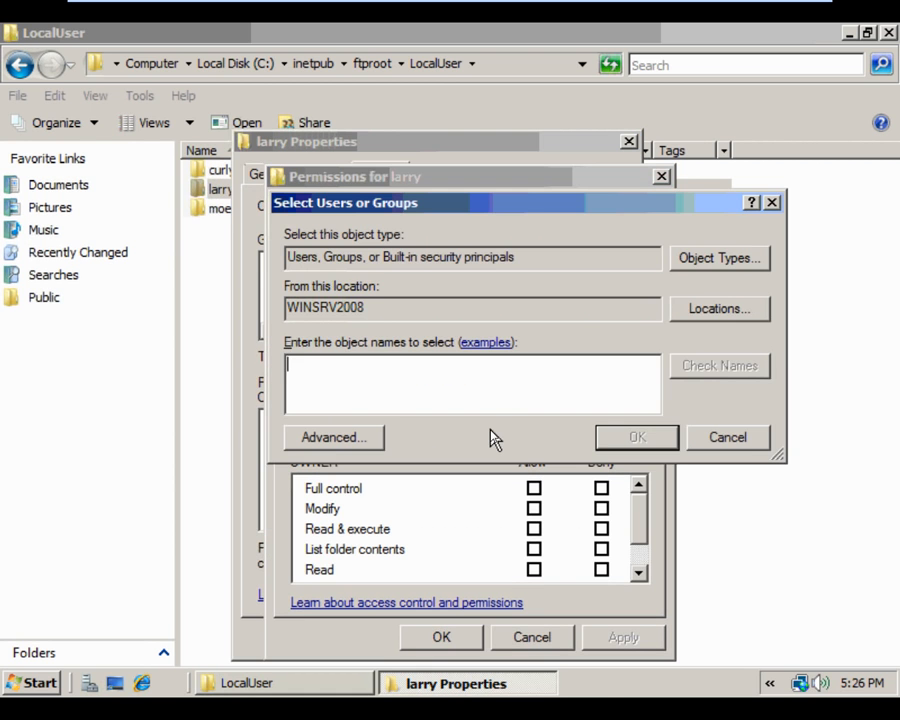
{"action": "type", "text": "larry"}
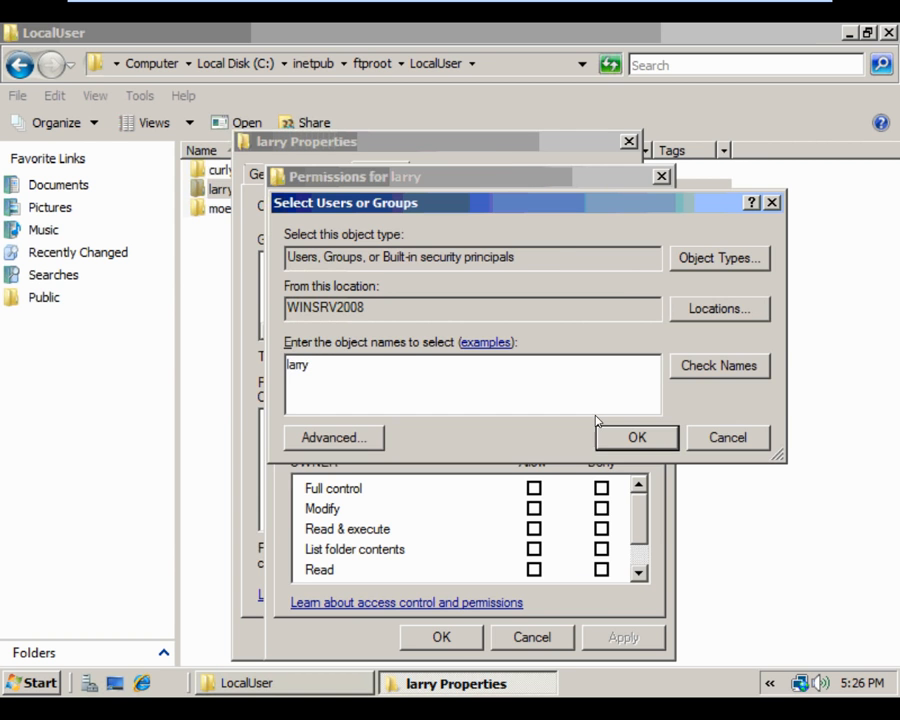
{"action": "left_click", "coordinate": [660, 441]}
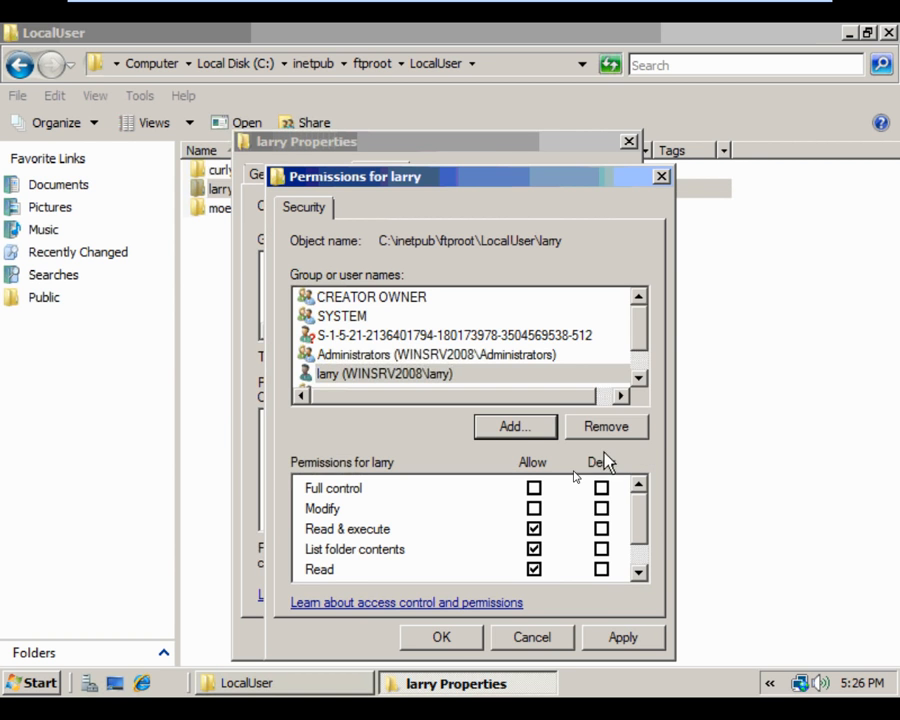
Allow larry Full control of the larry folder and save the folder's properties.
{"action": "left_click", "coordinate": [534, 488]}
{"action": "left_click", "coordinate": [443, 636]}
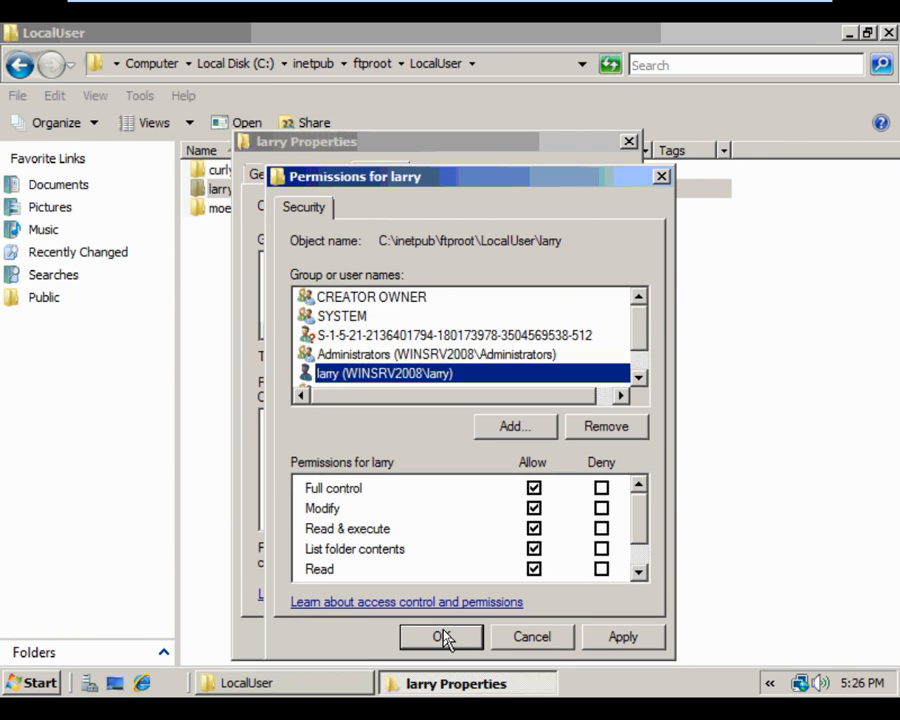
{"action": "left_click", "coordinate": [438, 634]}
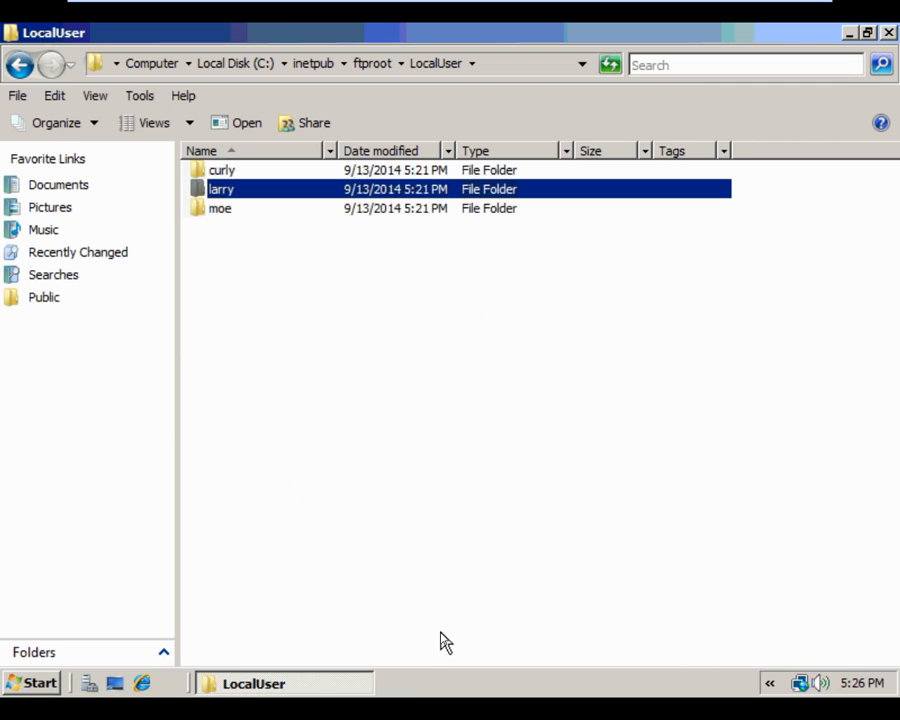
Add the user curly to the security permissions list of the curly folder.
{"action": "right_click", "coordinate": [217, 172]}
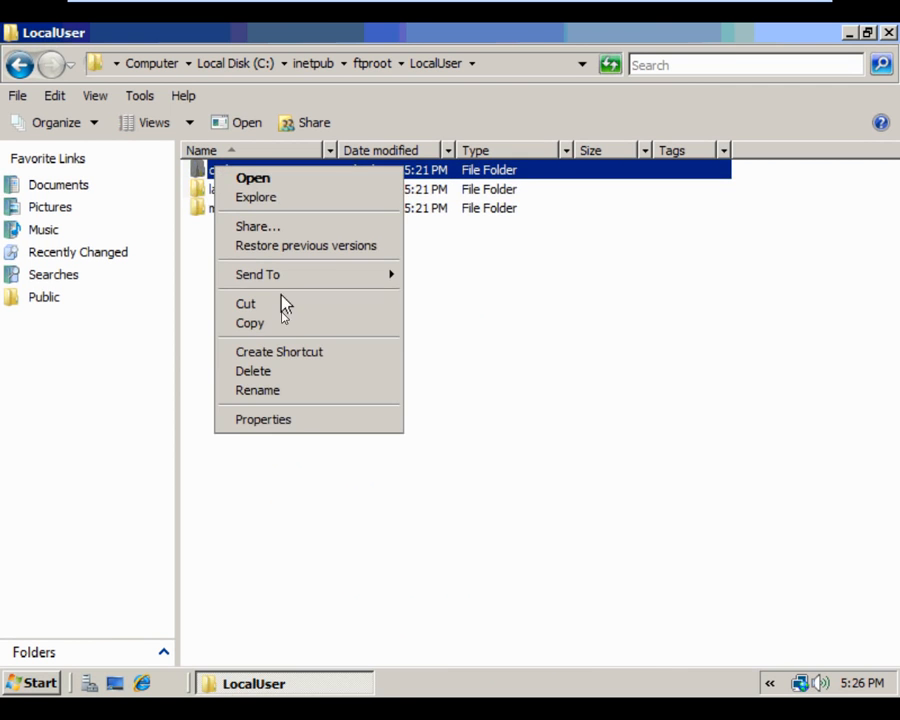
{"action": "left_click", "coordinate": [271, 423]}
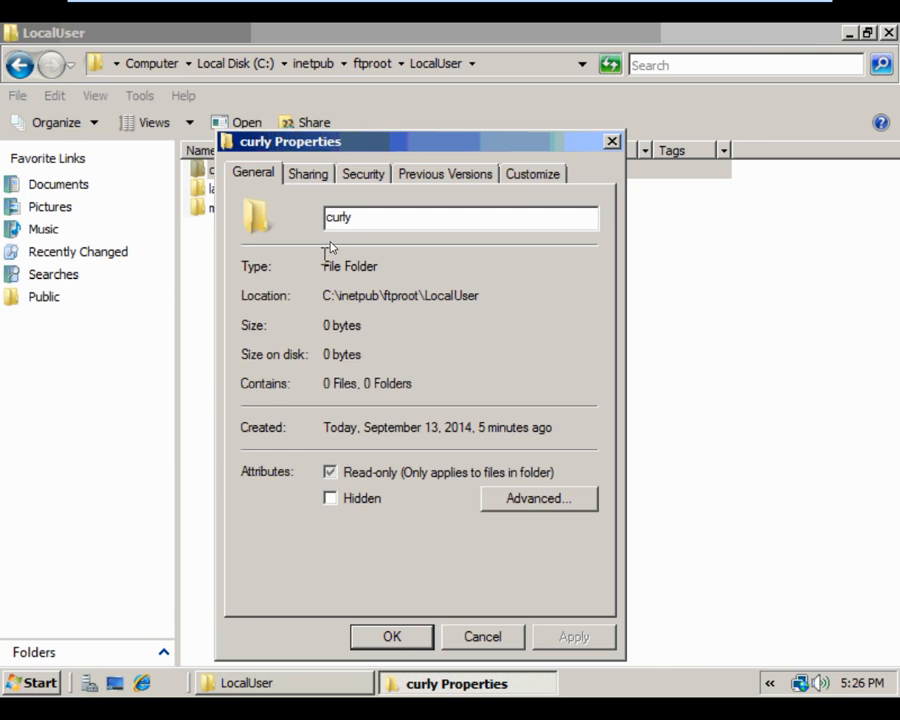
{"action": "left_click", "coordinate": [368, 178]}
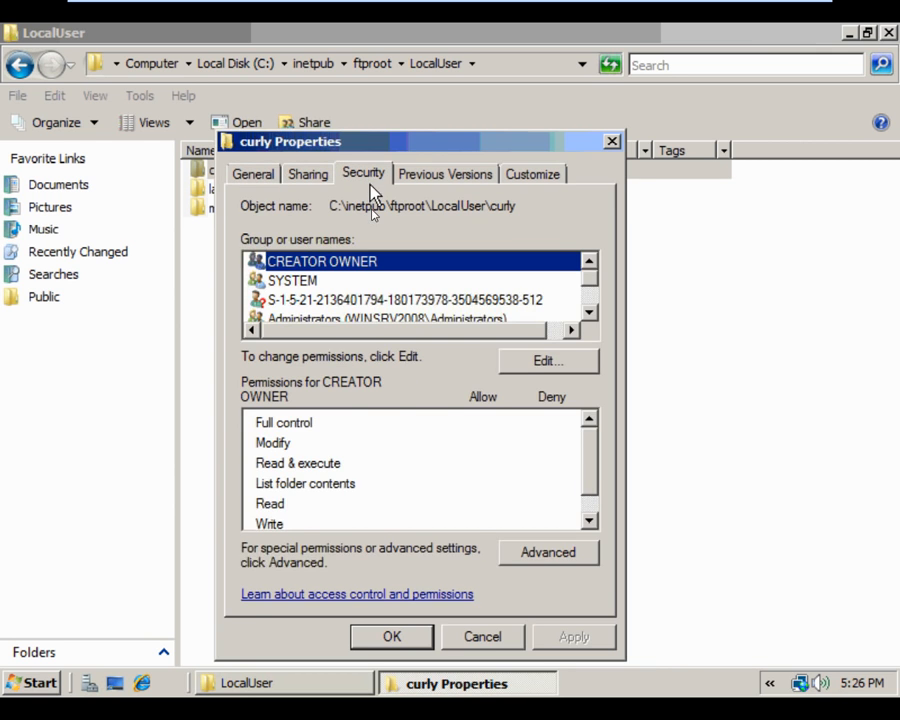
{"action": "left_click", "coordinate": [526, 363]}
{"action": "left_click", "coordinate": [497, 427]}
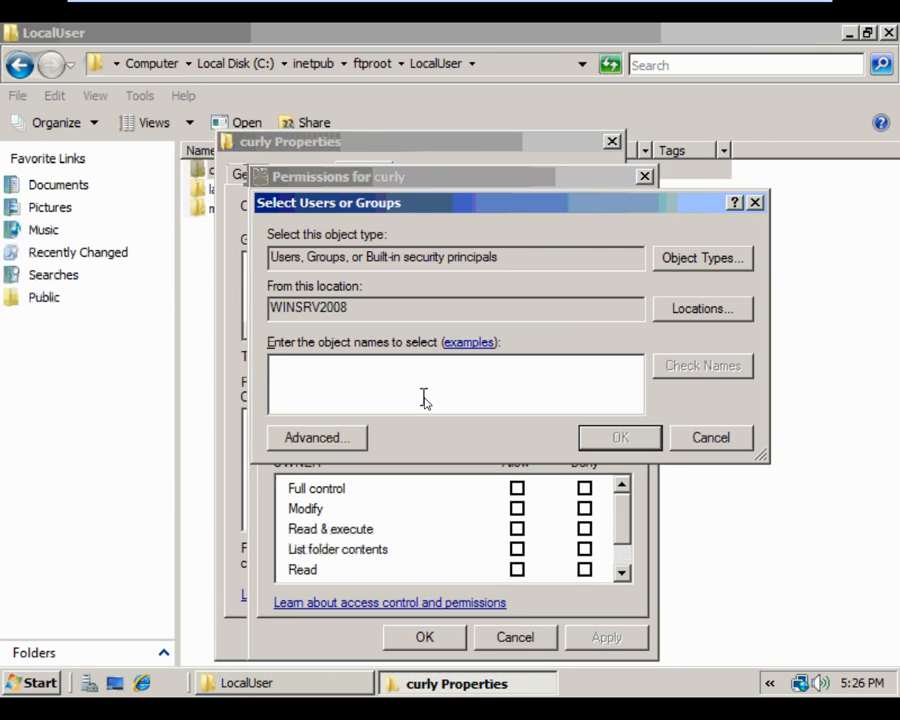
{"action": "type", "text": "curly"}
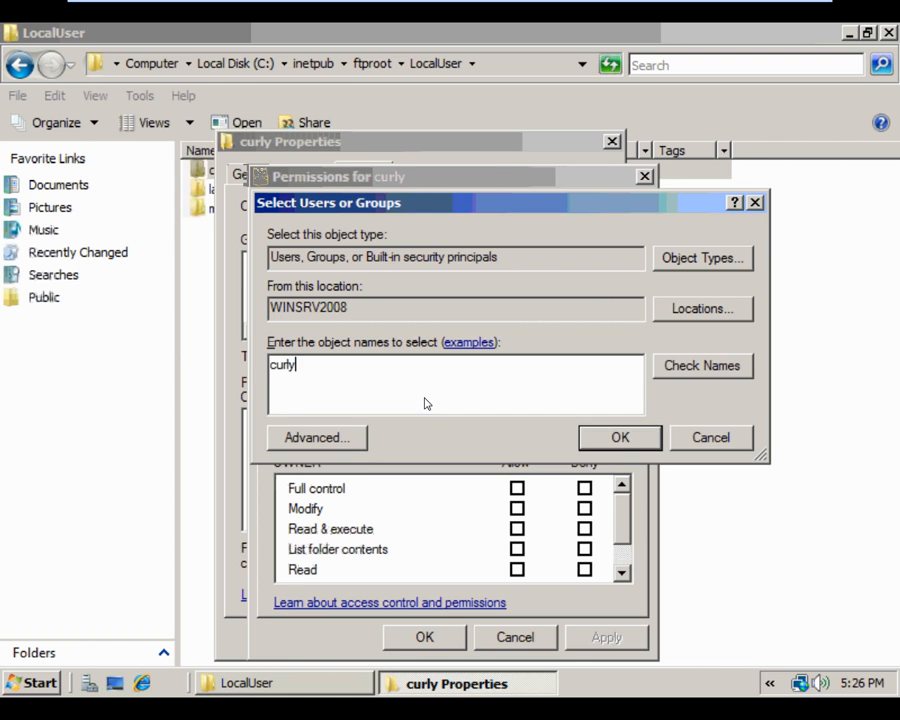
{"action": "left_click", "coordinate": [614, 443]}
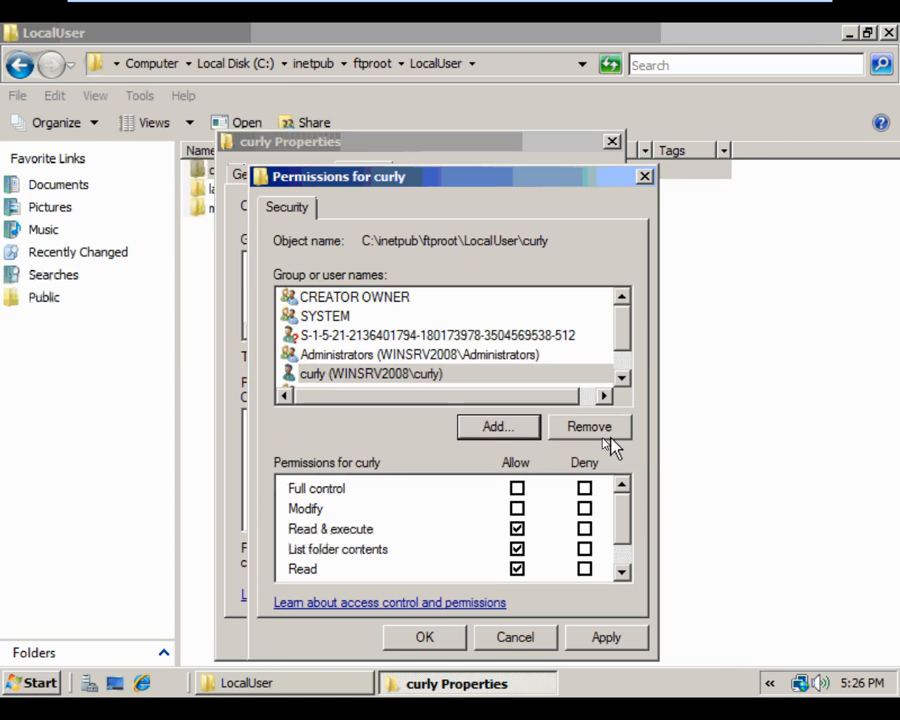
Allow curly Full control of the curly folder and save the folder's properties.
{"action": "left_click", "coordinate": [517, 489]}
{"action": "left_click", "coordinate": [433, 643]}
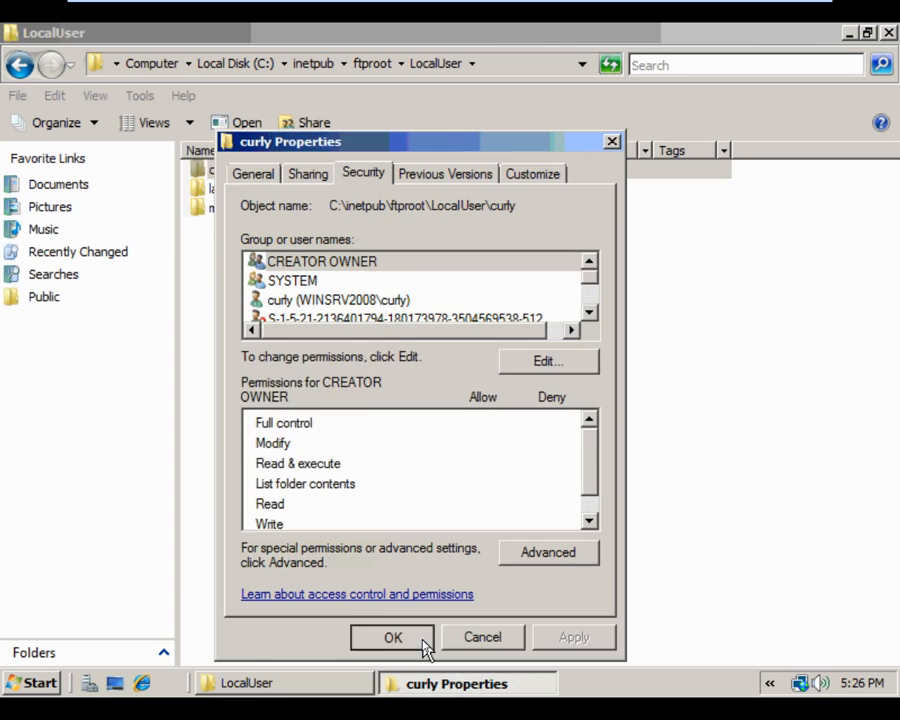
{"action": "left_click", "coordinate": [424, 645]}
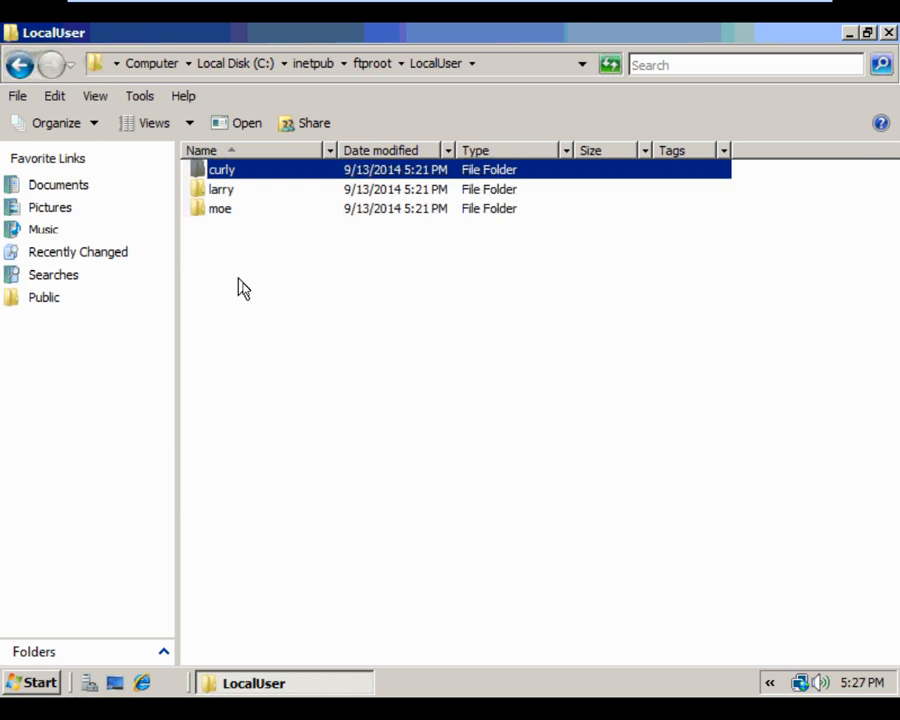
Close the LocalUser folder window and switch to IIS Manager, expanding the WINSRV2008 server down to its list of sites.
{"action": "left_click", "coordinate": [888, 33]}
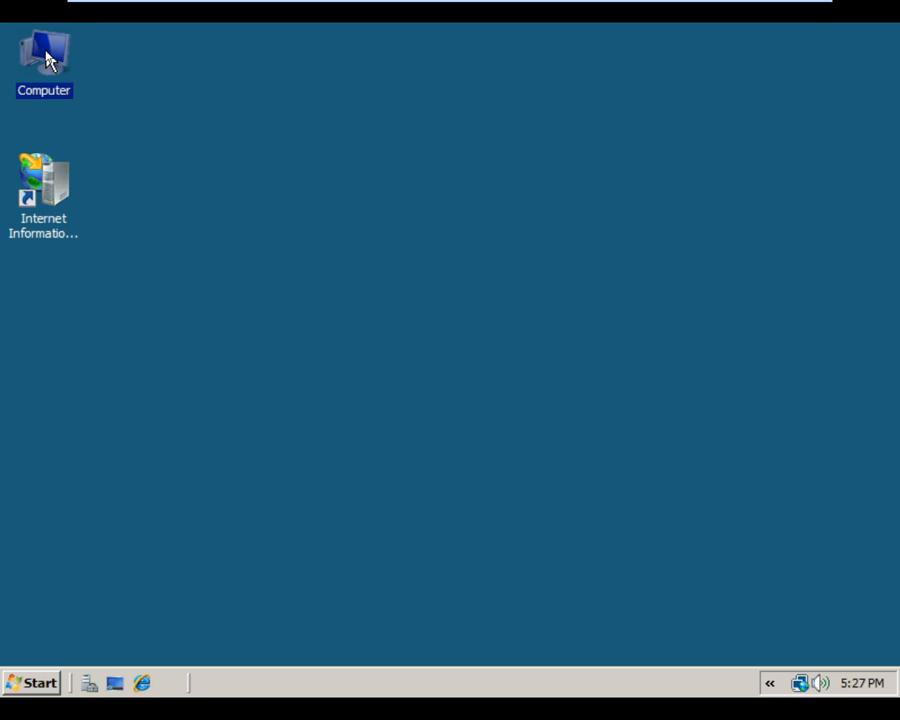
{"action": "double_click", "coordinate": [38, 198]}
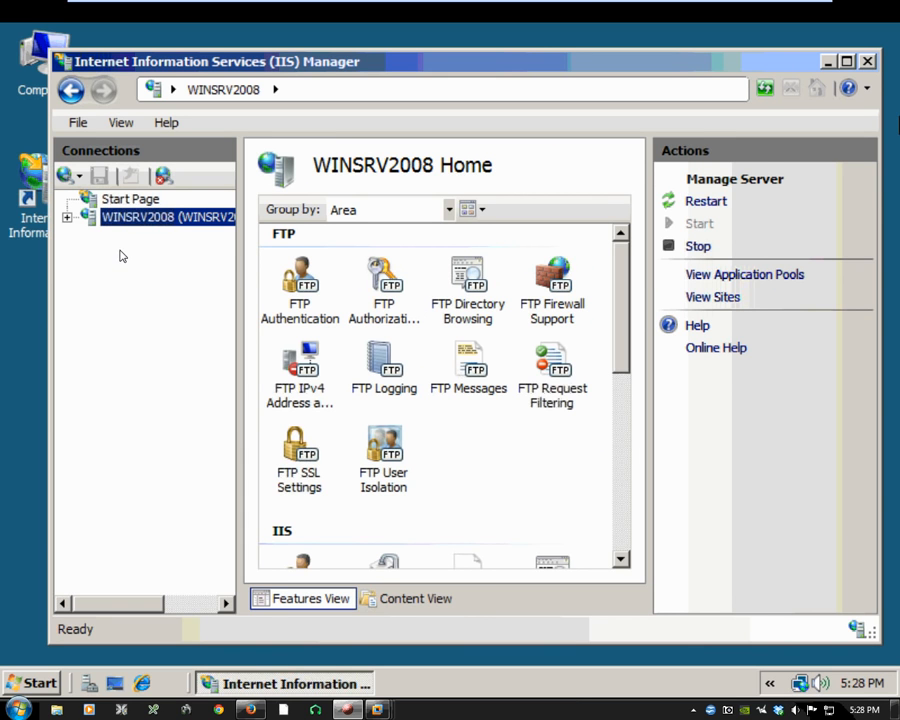
{"action": "left_click", "coordinate": [67, 218]}
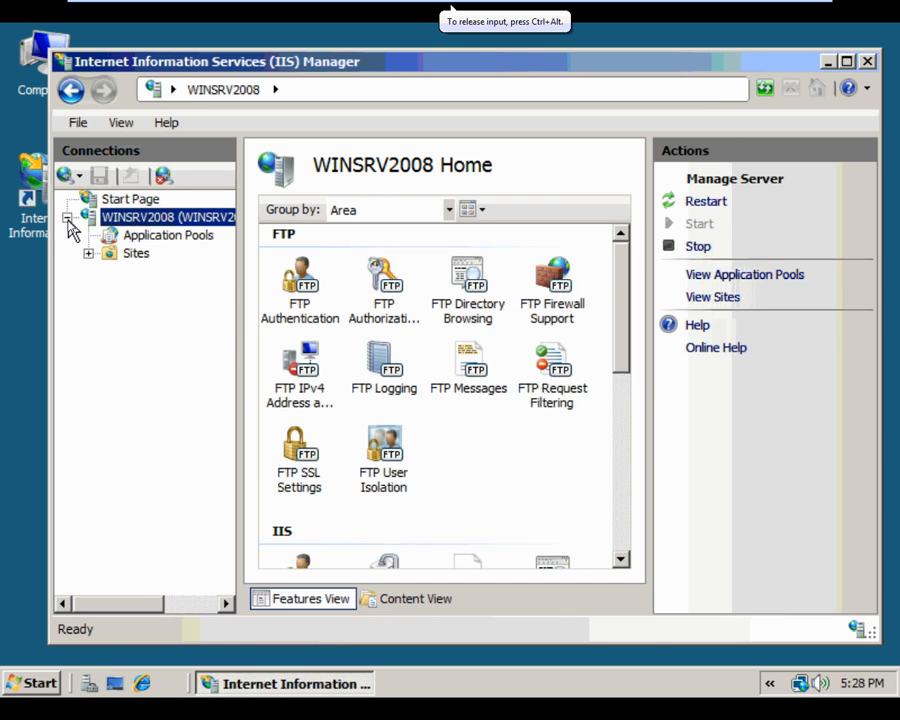
{"action": "left_click", "coordinate": [88, 254]}
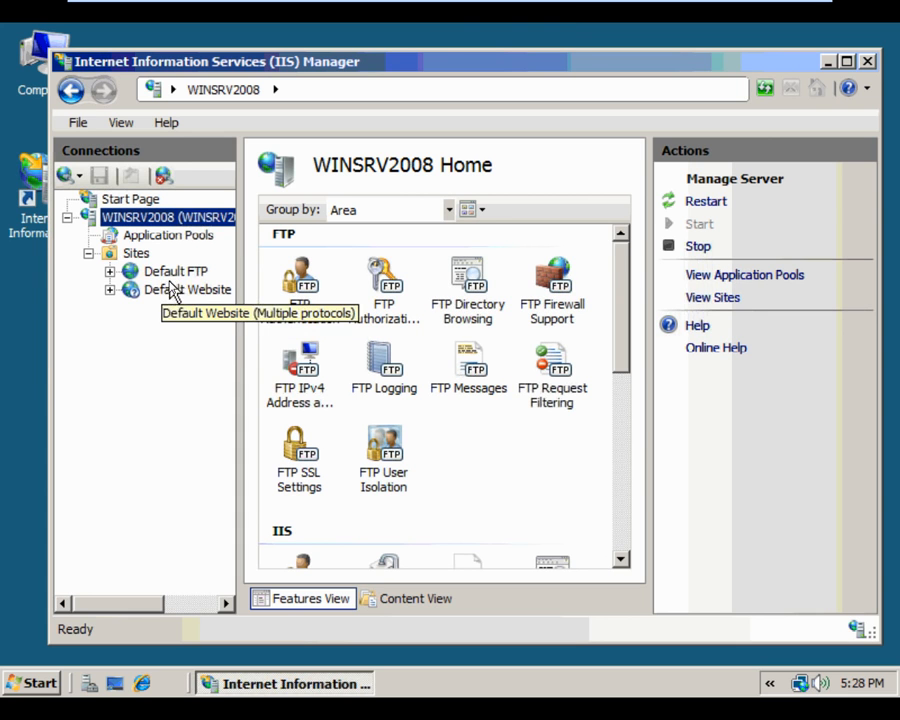
Start adding a new web site under Sites and name it Moe's Site.
{"action": "right_click", "coordinate": [122, 252]}
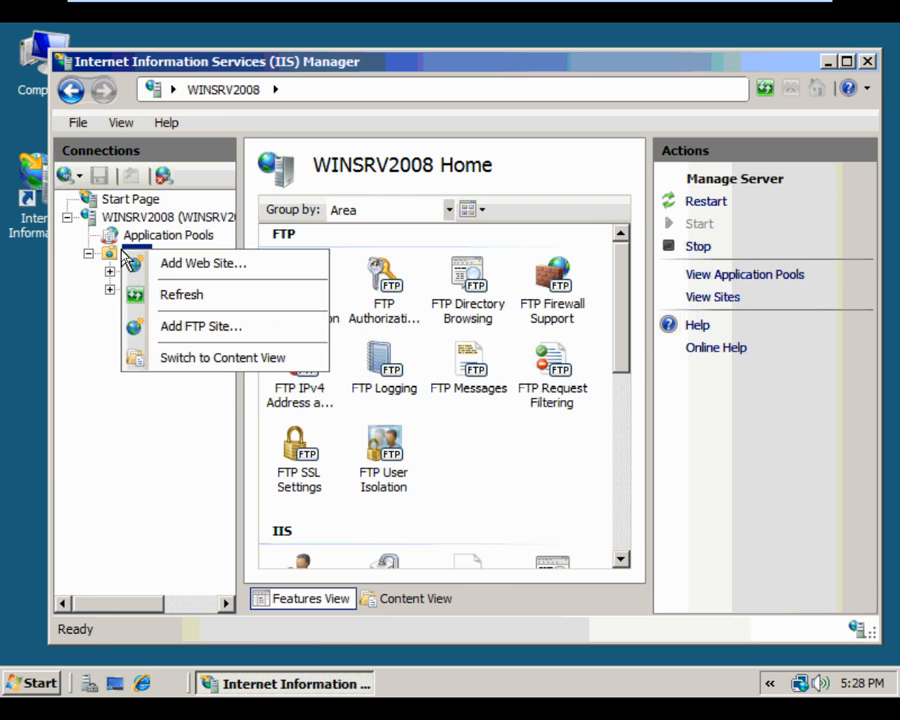
{"action": "left_click", "coordinate": [185, 265]}
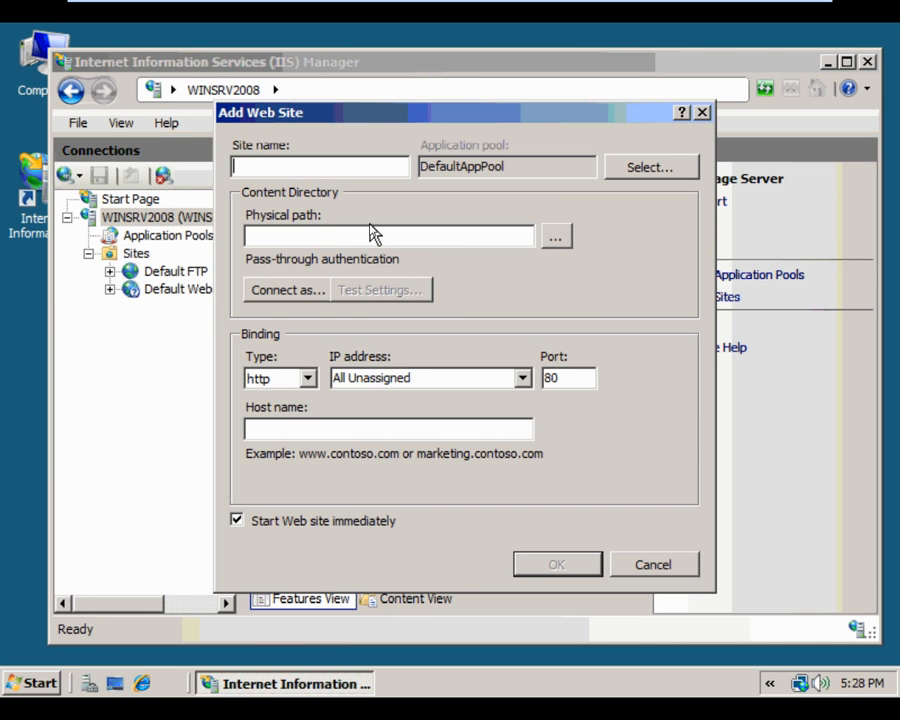
{"action": "type", "text": "Moe"}
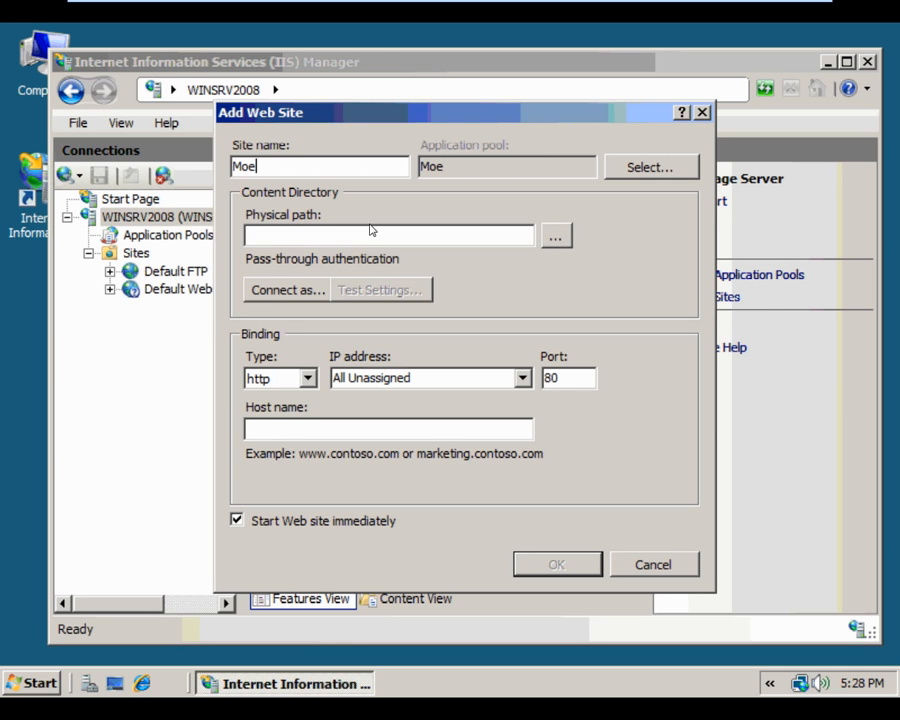
{"action": "type", "text": "'s Site"}
Set the new site's physical path to C:\inetpub\ftproot\LocalUser\moe by browsing to the folder.
{"action": "left_click", "coordinate": [556, 238]}
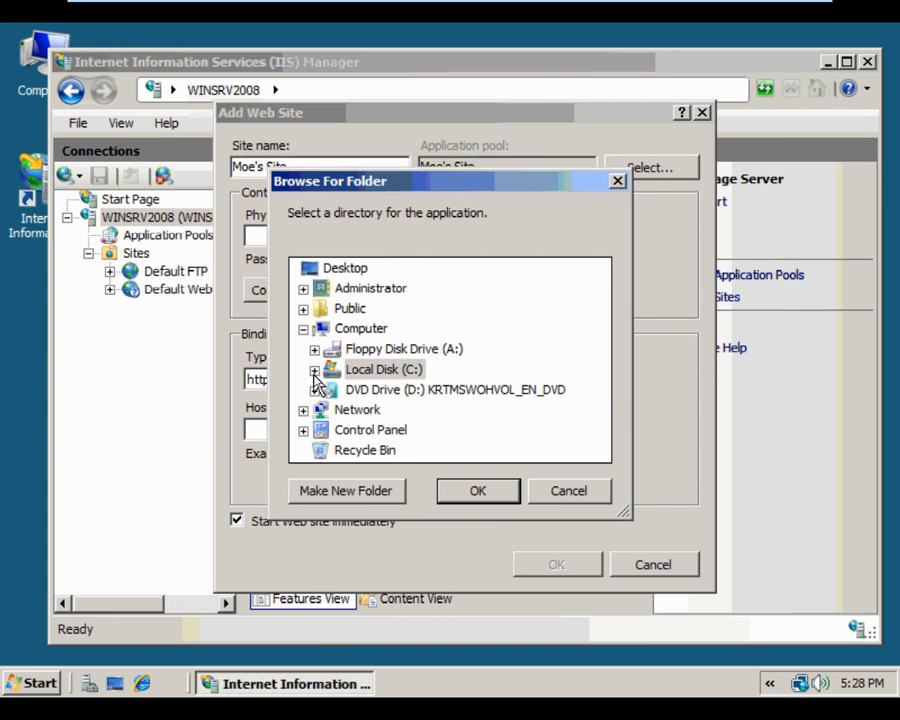
{"action": "left_click", "coordinate": [312, 366]}
{"action": "left_click", "coordinate": [325, 369]}
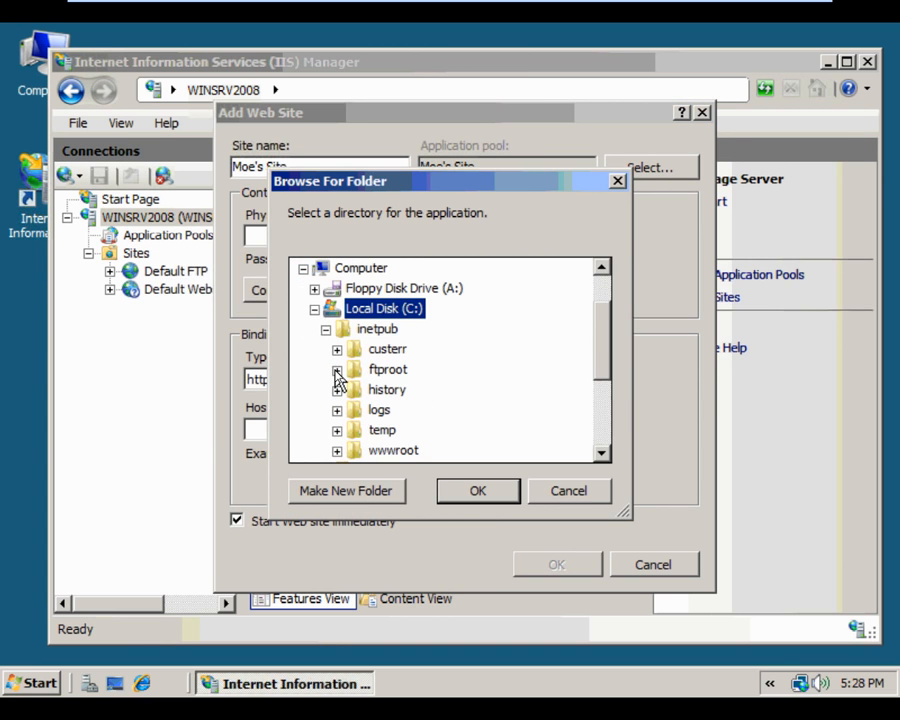
{"action": "left_click", "coordinate": [336, 369]}
{"action": "left_click", "coordinate": [347, 389]}
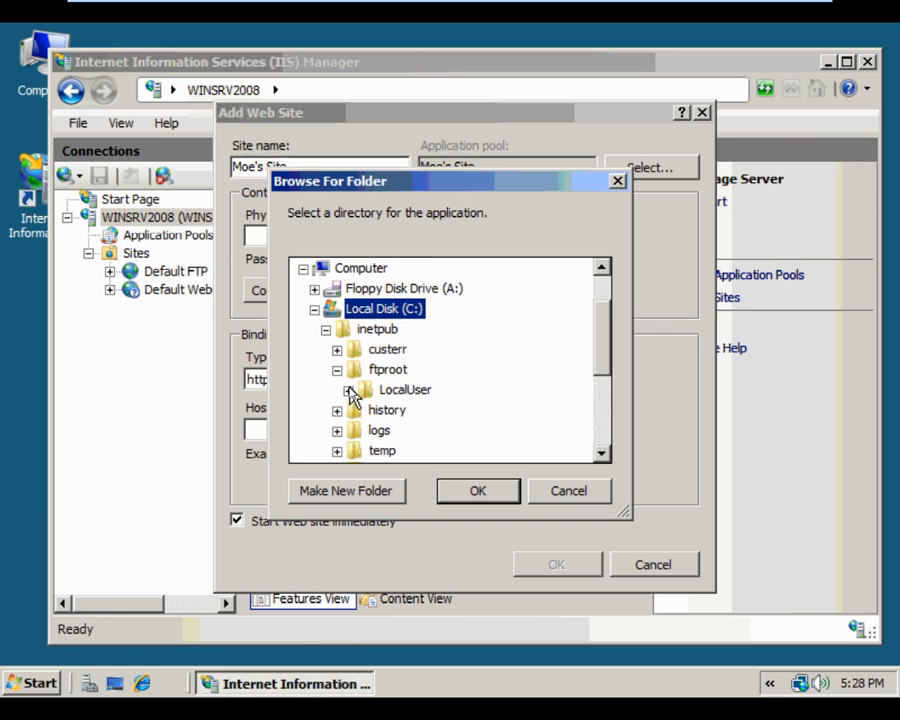
{"action": "left_click", "coordinate": [347, 389]}
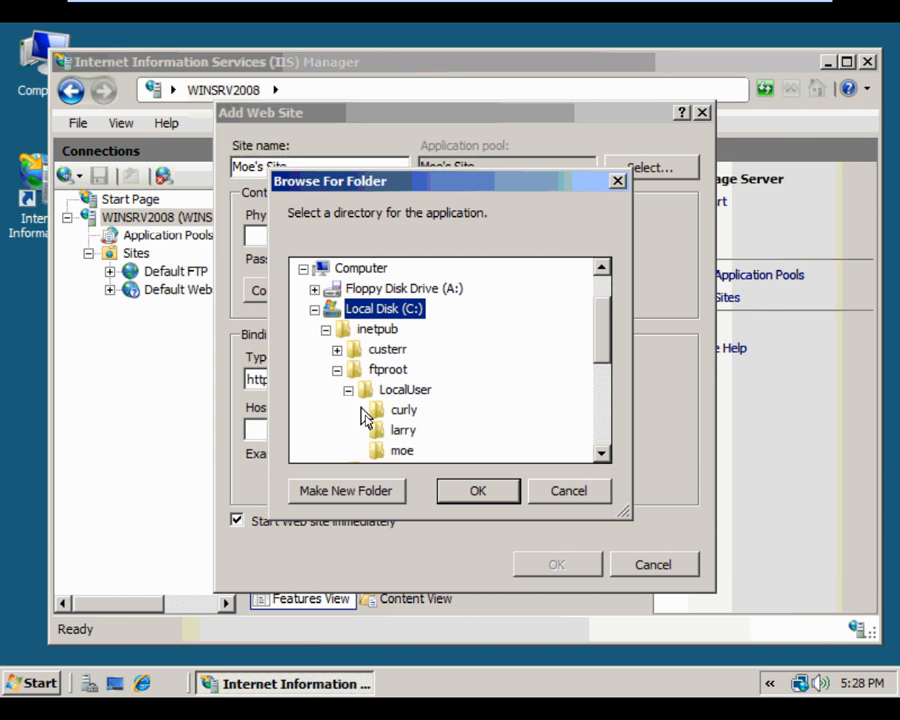
{"action": "left_click", "coordinate": [401, 451]}
{"action": "left_click", "coordinate": [490, 498]}
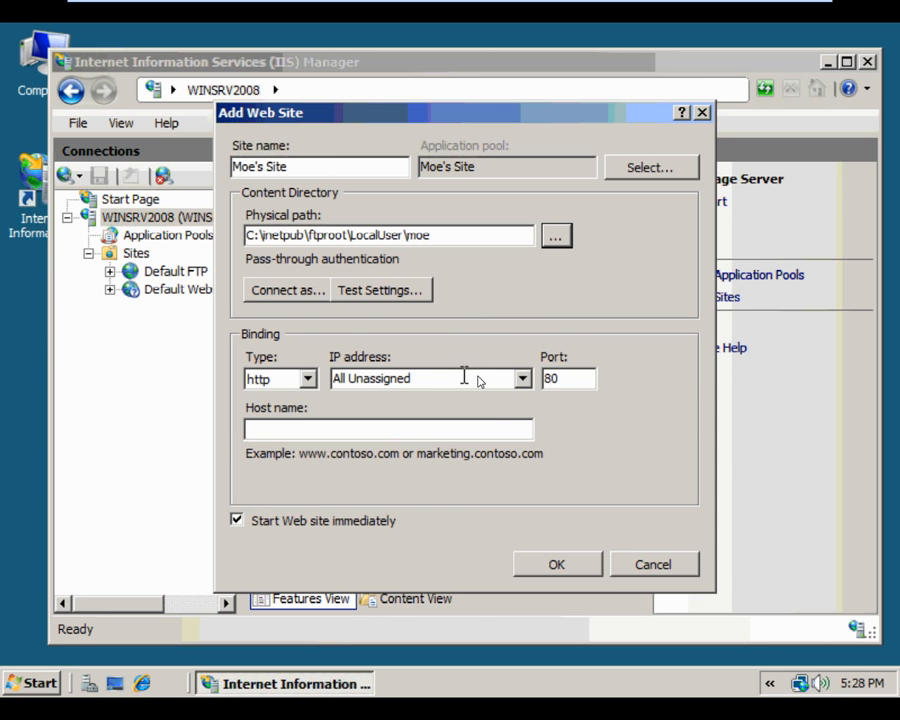
{"action": "left_click", "coordinate": [518, 378]}
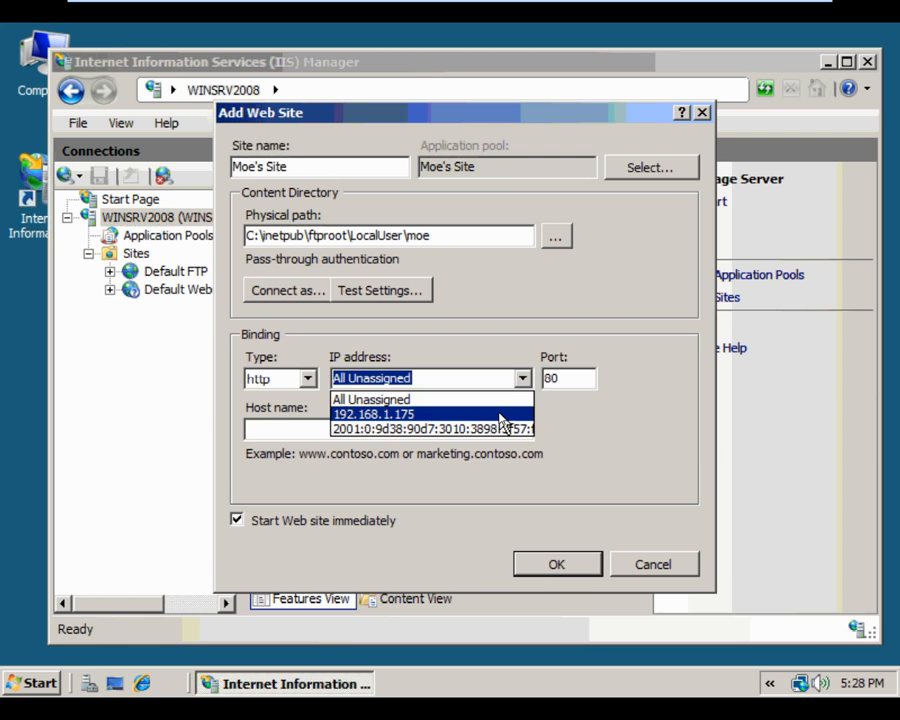
{"action": "left_click", "coordinate": [502, 414]}
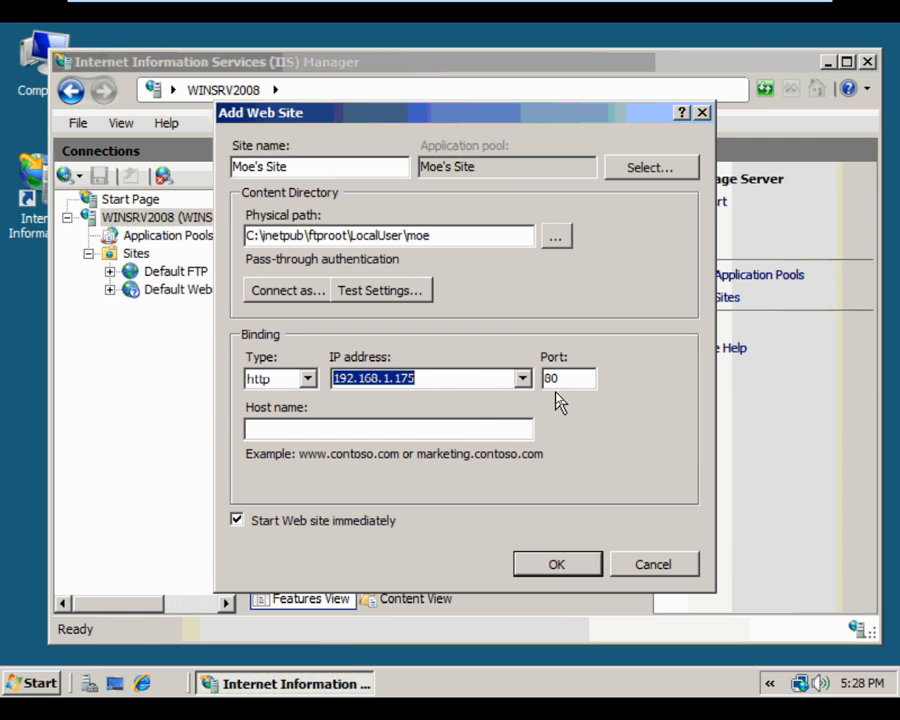
{"action": "left_click", "coordinate": [482, 430]}
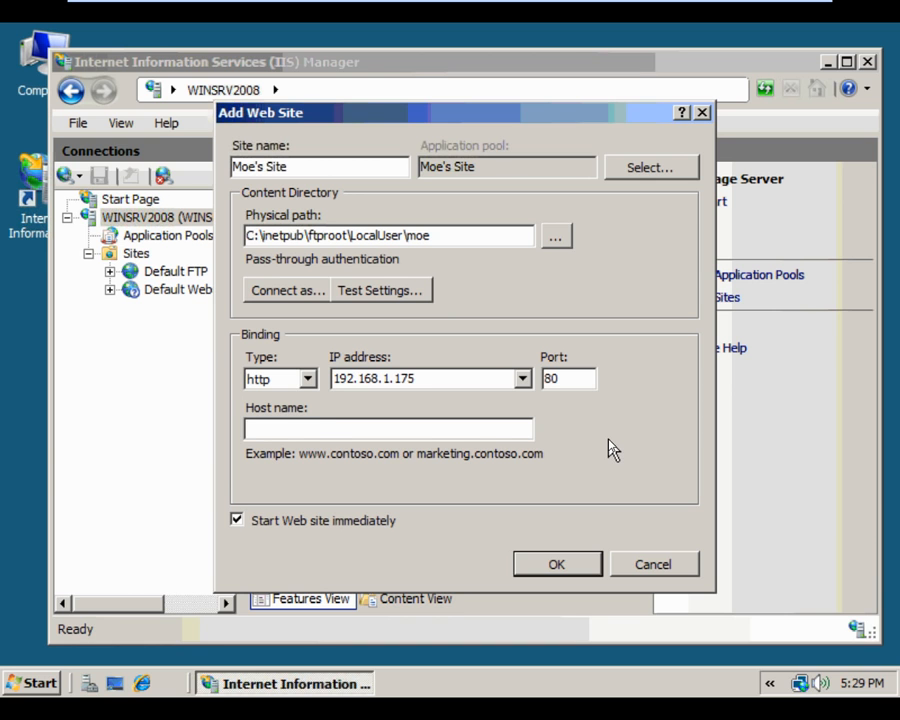
{"action": "type", "text": "www.z"}
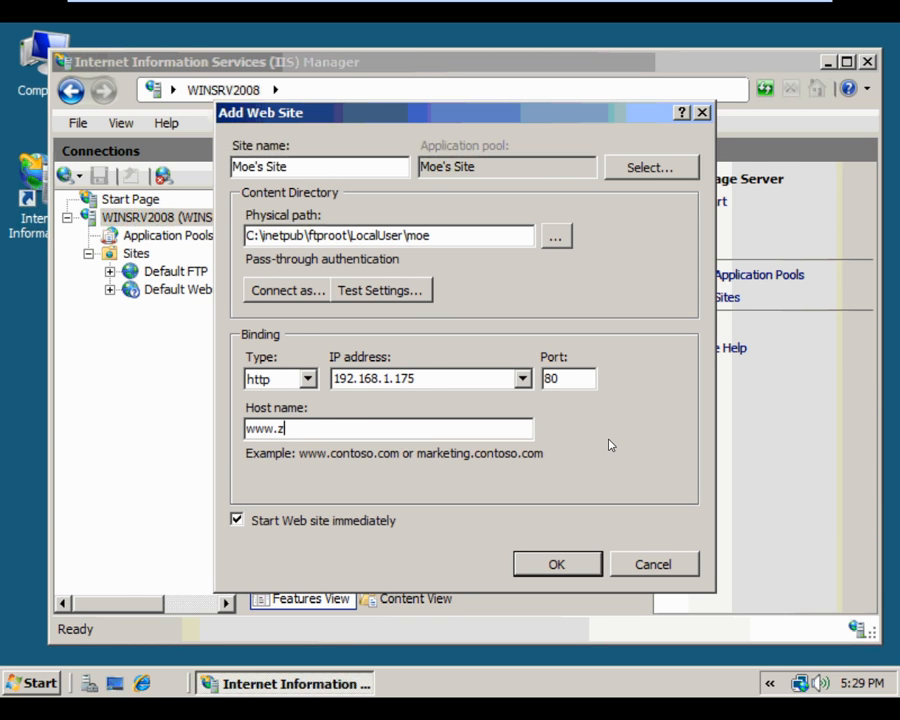
{"action": "type", "text": "zzmoe.com"}
{"action": "left_click", "coordinate": [563, 574]}
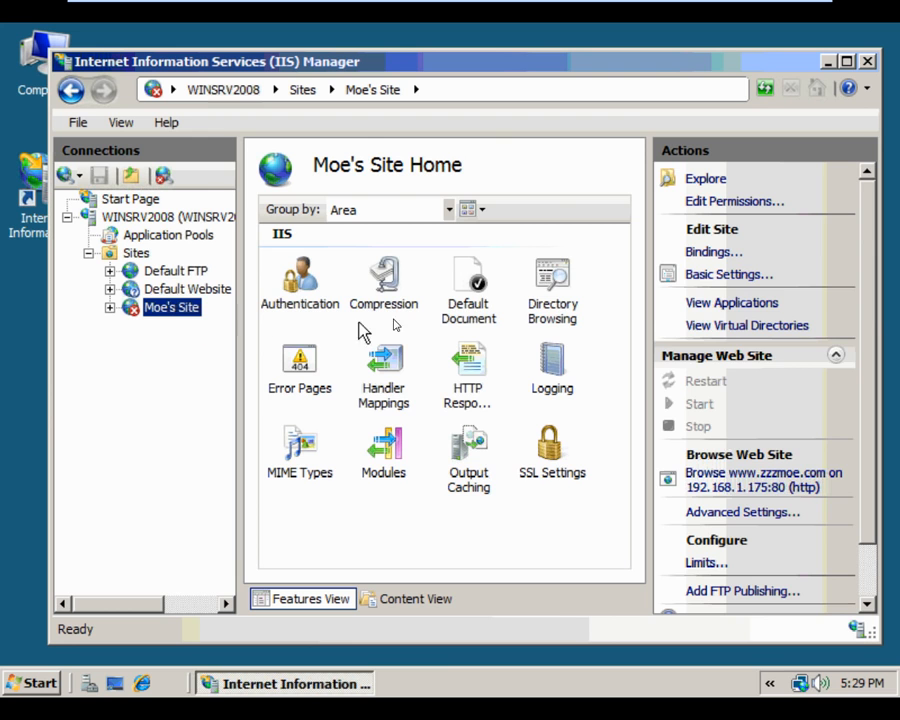
Move index.html to the top of the default document list for Moe's Site, accepting the break in inheritance.
{"action": "double_click", "coordinate": [476, 285]}
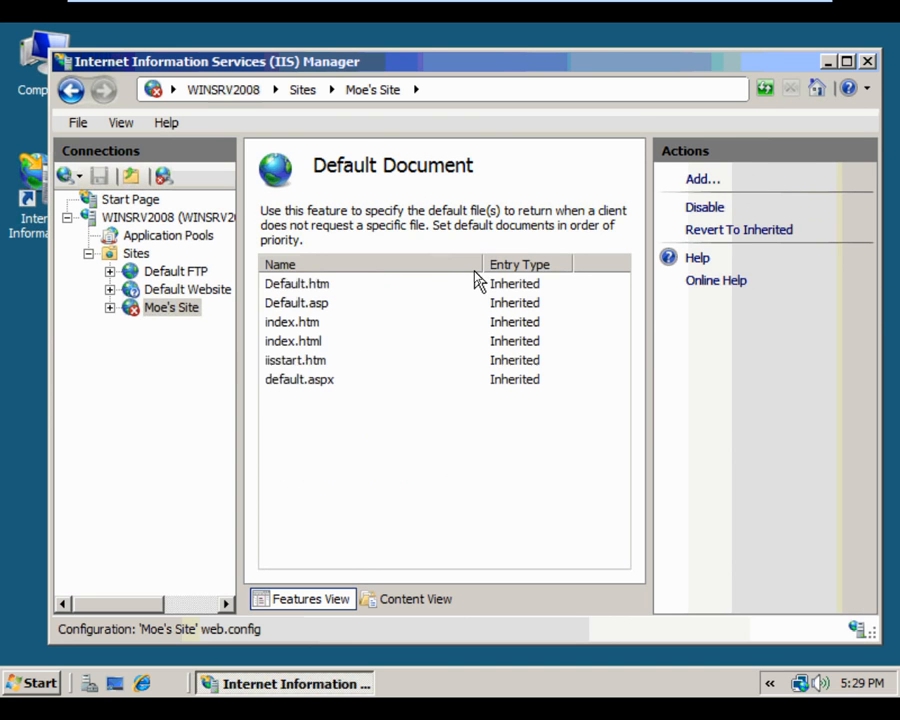
{"action": "left_click", "coordinate": [292, 345]}
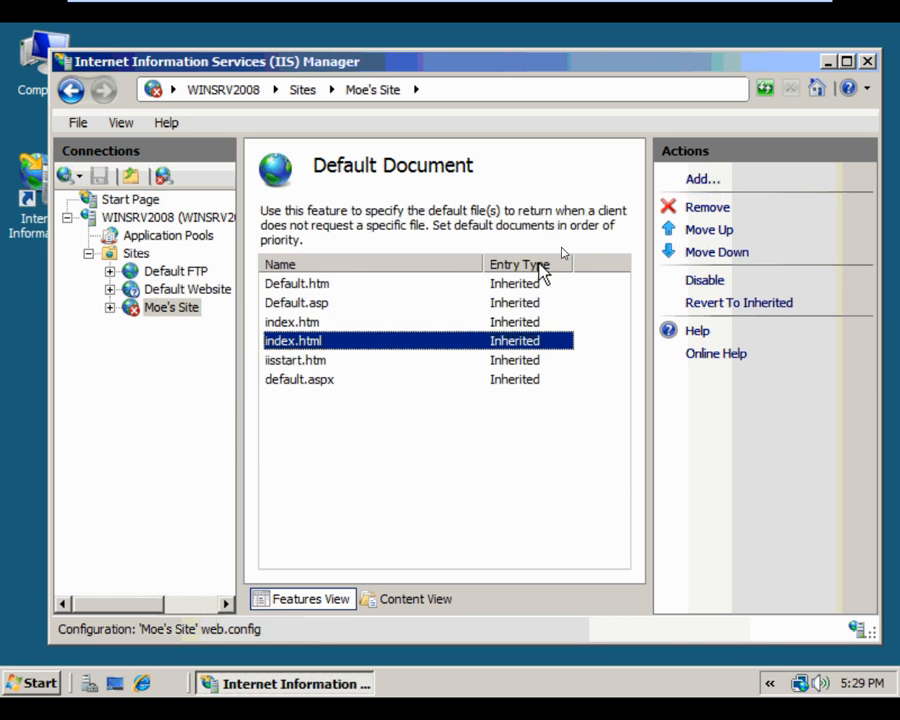
{"action": "left_click", "coordinate": [703, 230]}
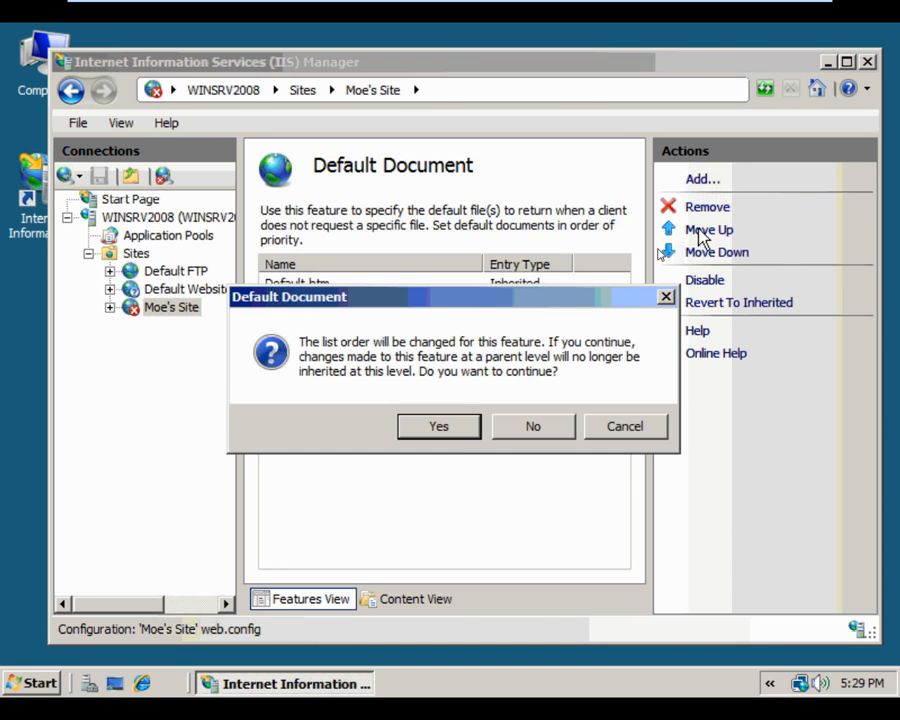
{"action": "left_click", "coordinate": [455, 428]}
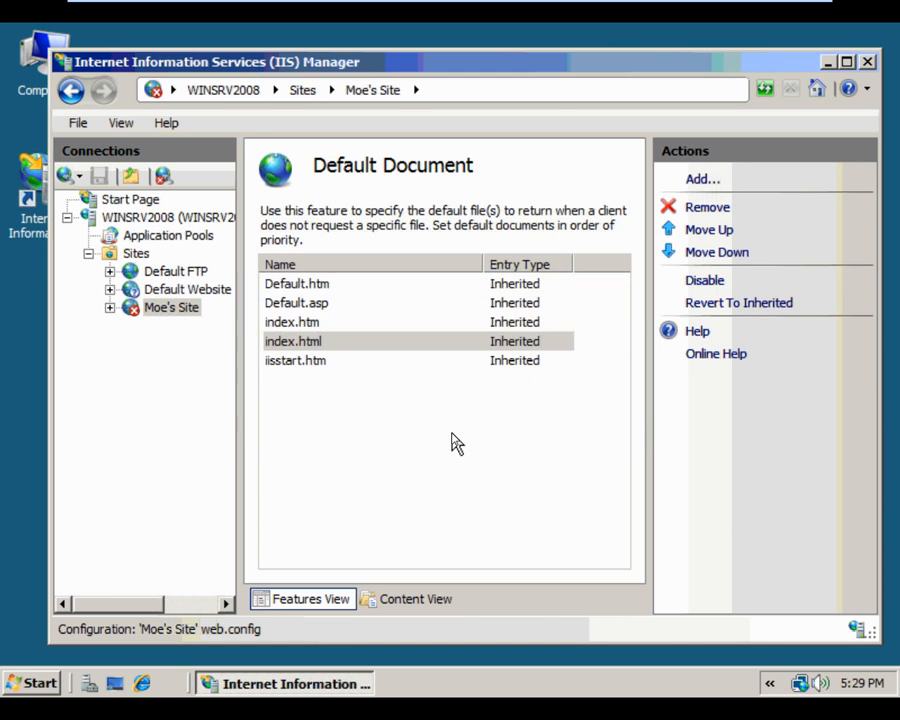
{"action": "left_click", "coordinate": [712, 232]}
{"action": "left_click", "coordinate": [712, 232]}
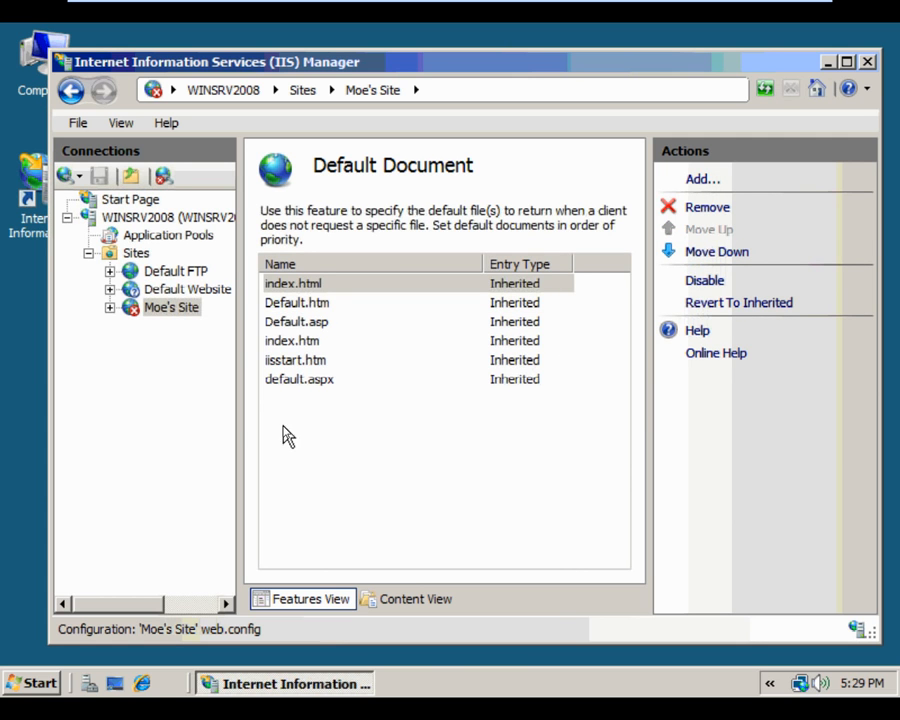
Start adding another web site under Sites and name it Larry's Site.
{"action": "left_click", "coordinate": [170, 312]}
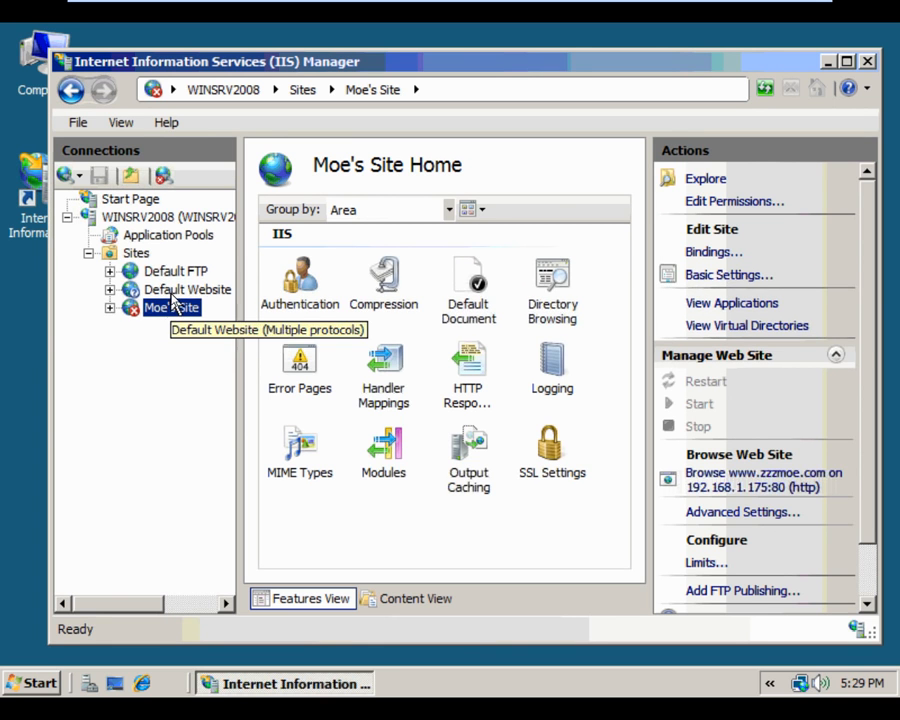
{"action": "left_click", "coordinate": [135, 254]}
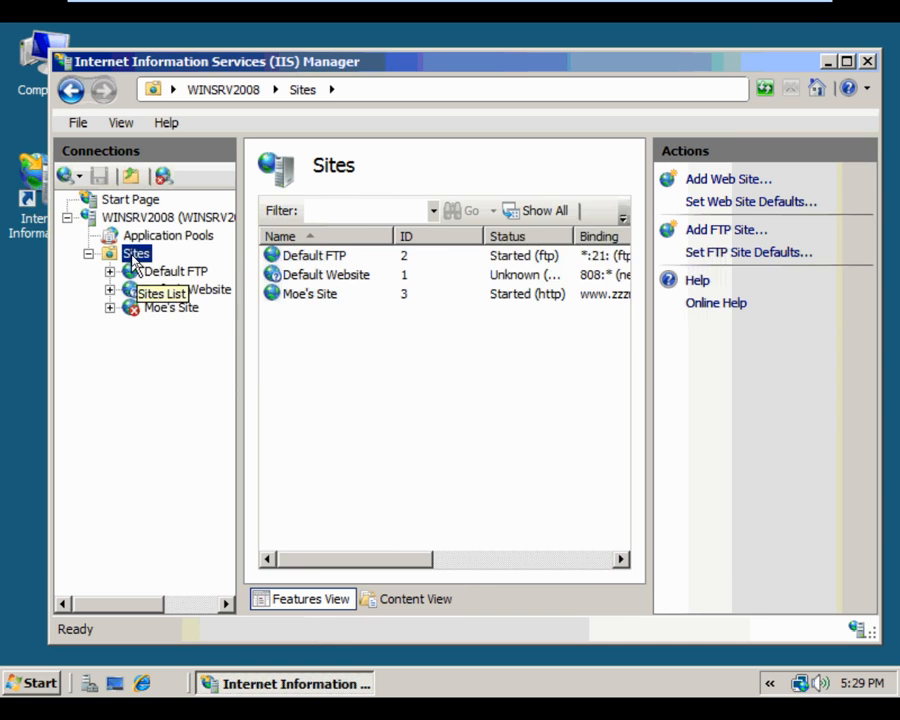
{"action": "right_click", "coordinate": [135, 256]}
{"action": "left_click", "coordinate": [190, 279]}
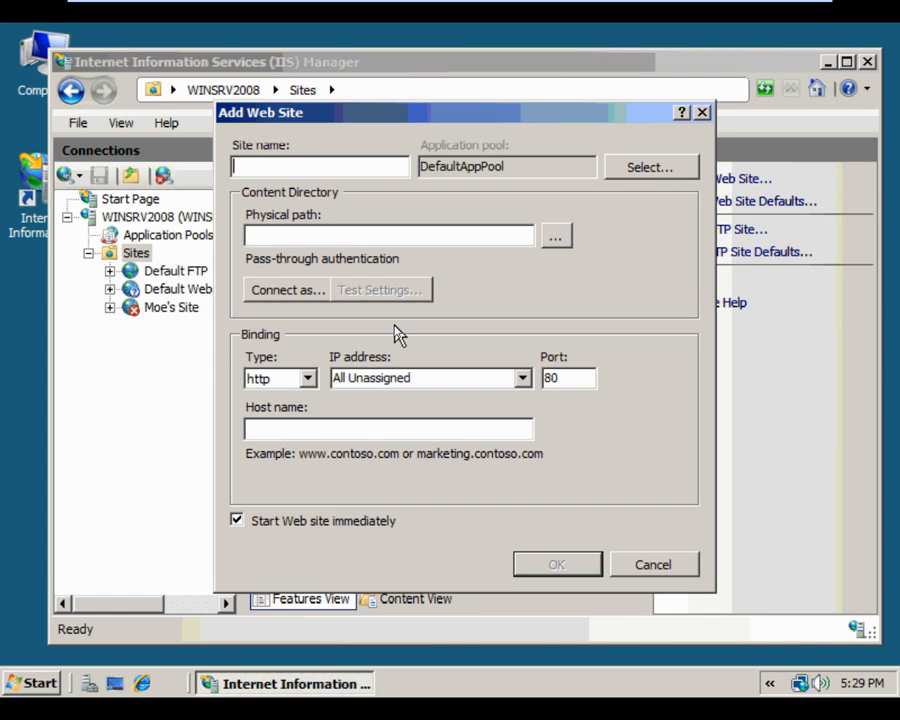
{"action": "type", "text": "L"}
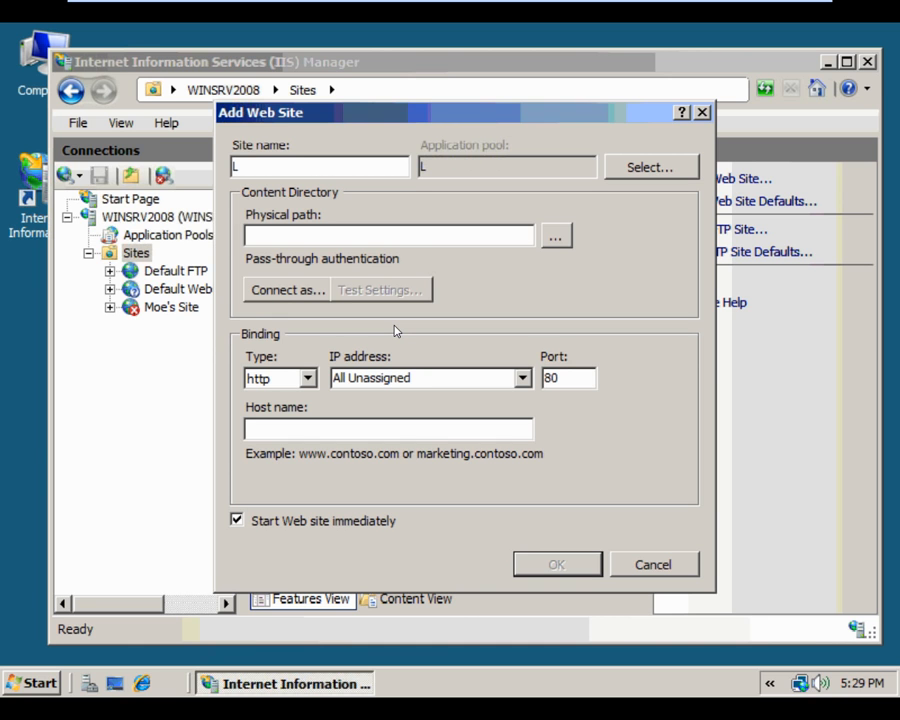
{"action": "type", "text": "arry's Site"}
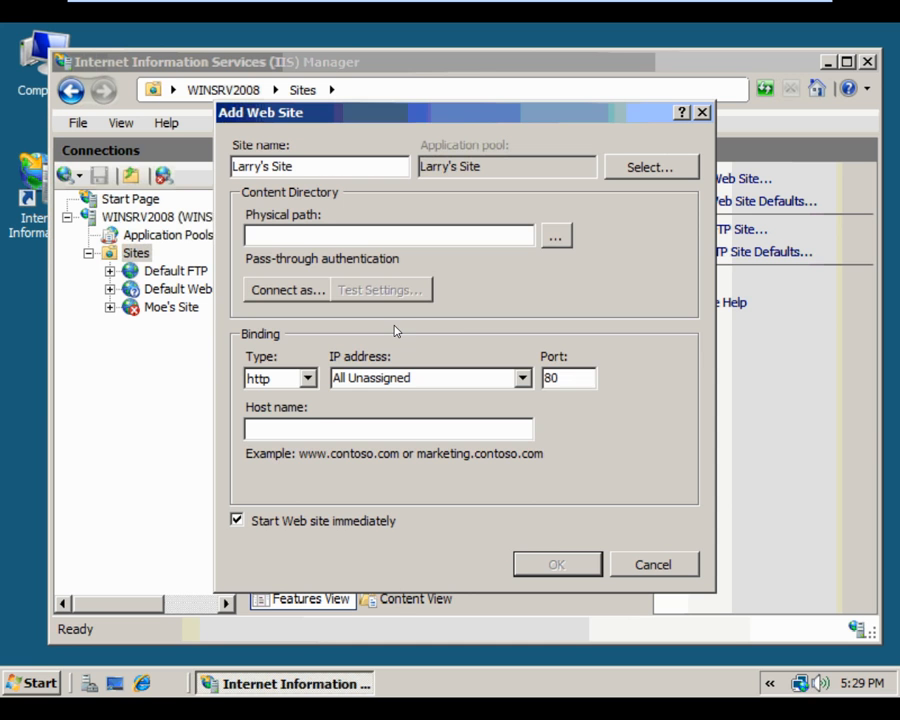
Set the physical path of Larry's Site to C:\inetpub\ftproot\LocalUser\larry by browsing to the folder.
{"action": "left_click", "coordinate": [556, 235]}
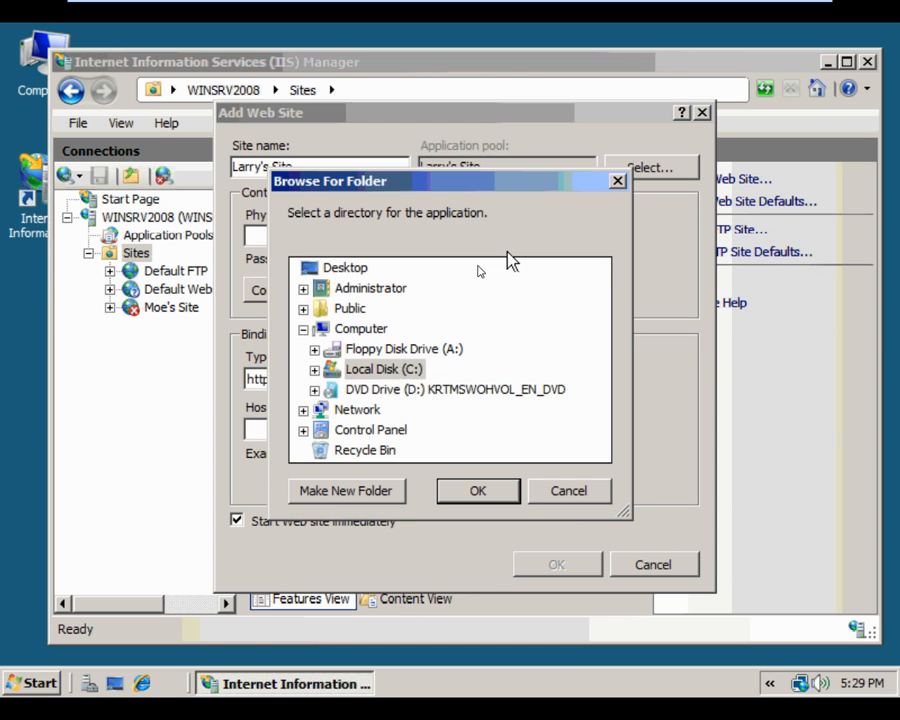
{"action": "left_click", "coordinate": [326, 370]}
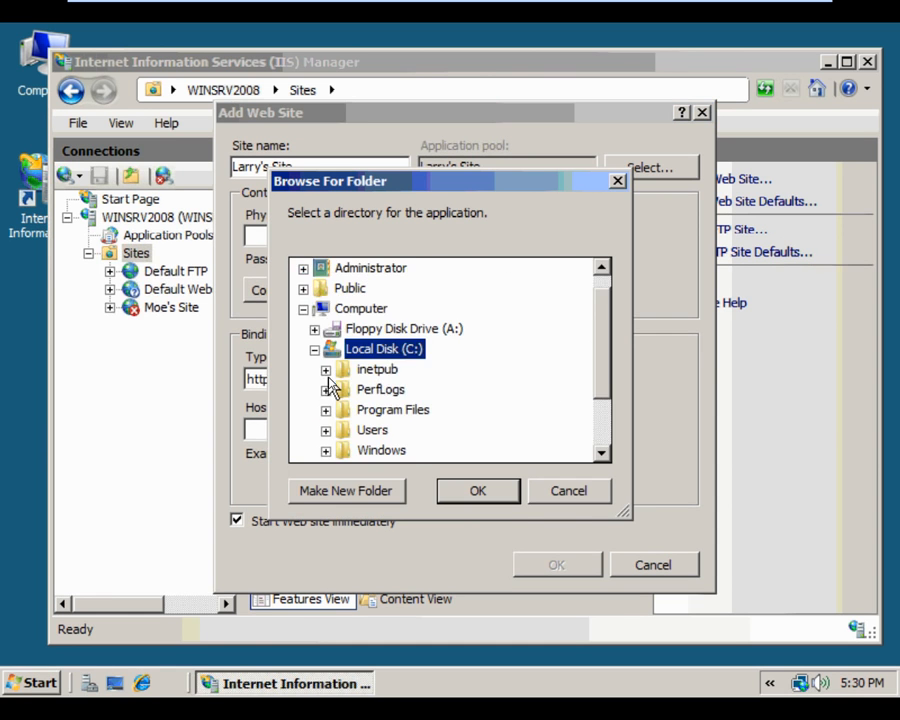
{"action": "left_click", "coordinate": [325, 369]}
{"action": "left_click", "coordinate": [337, 369]}
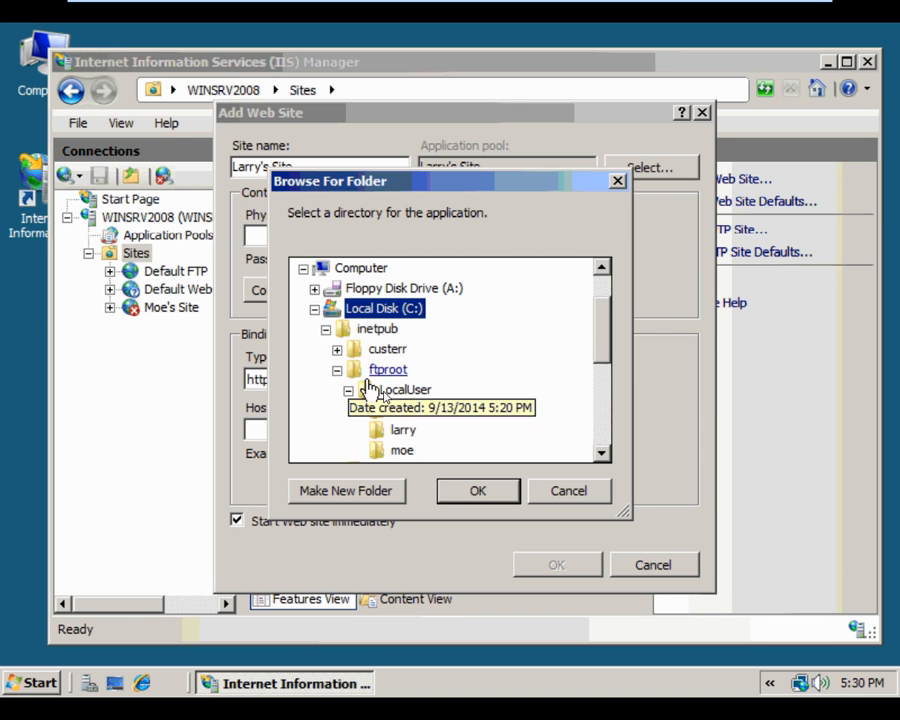
{"action": "left_click", "coordinate": [405, 430]}
{"action": "left_click", "coordinate": [474, 494]}
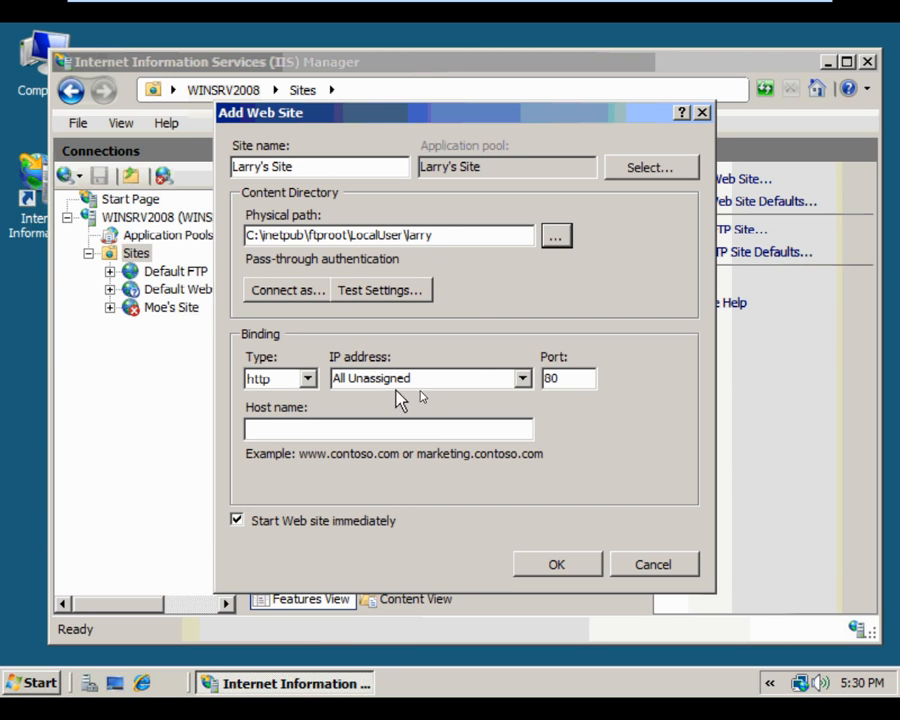
{"action": "left_click", "coordinate": [522, 378]}
{"action": "left_click", "coordinate": [505, 413]}
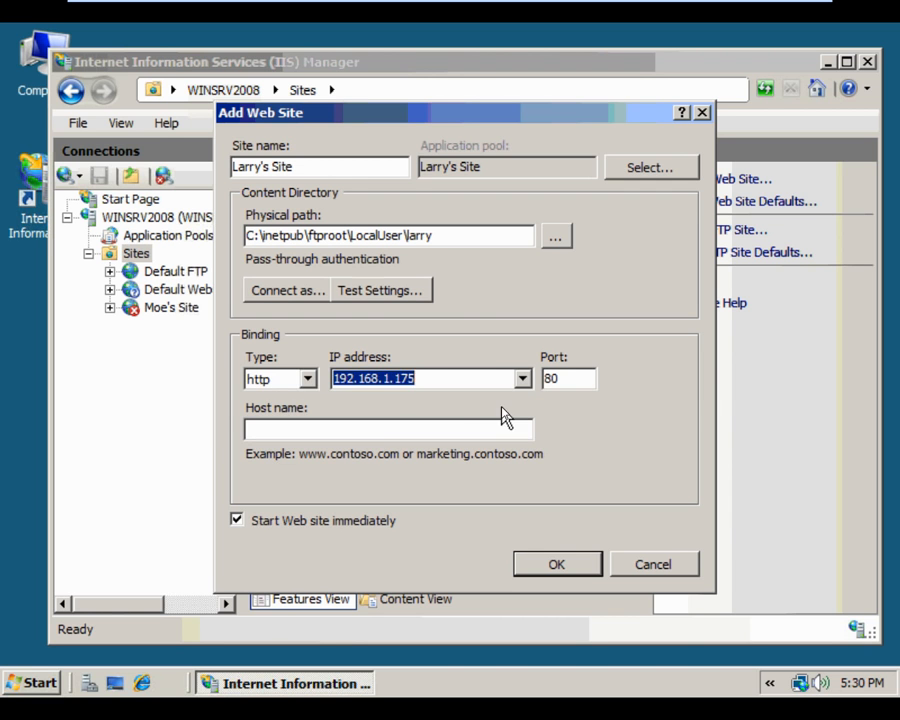
{"action": "left_click", "coordinate": [460, 428]}
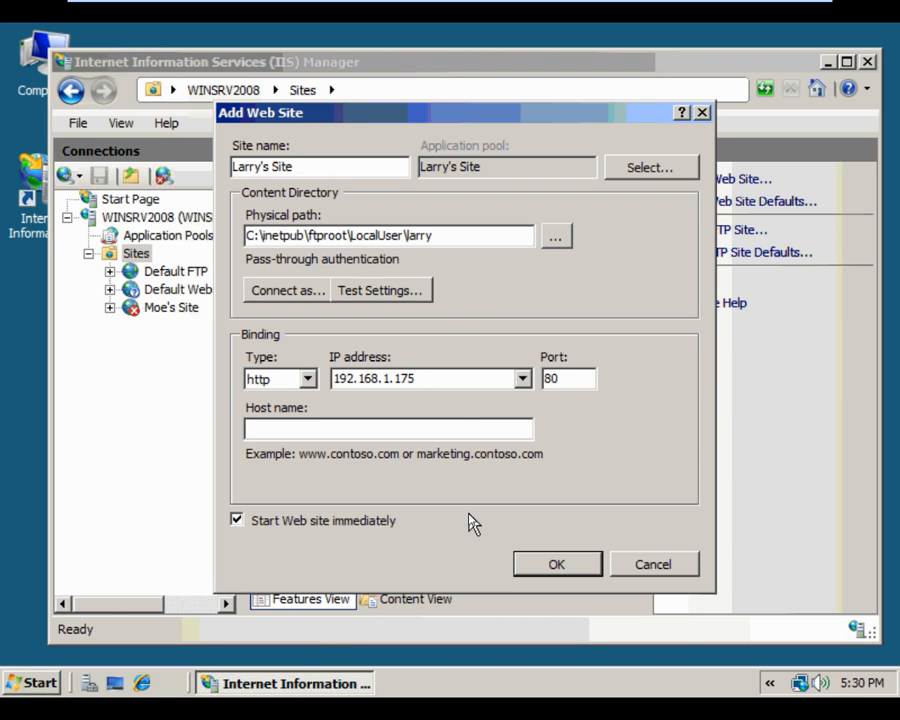
{"action": "type", "text": "www.z"}
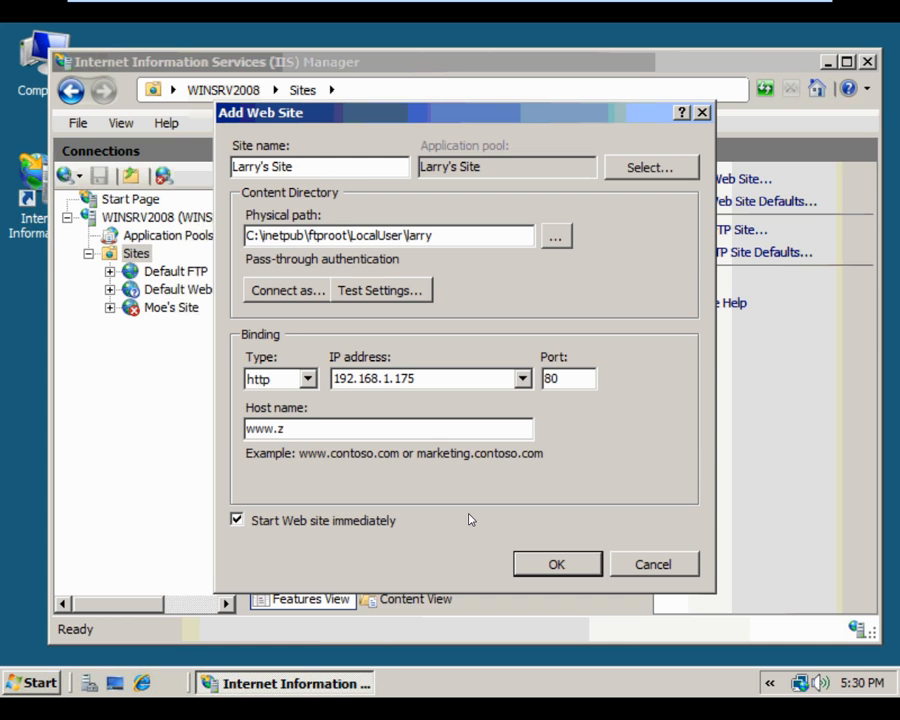
{"action": "type", "text": "zzlarry.com"}
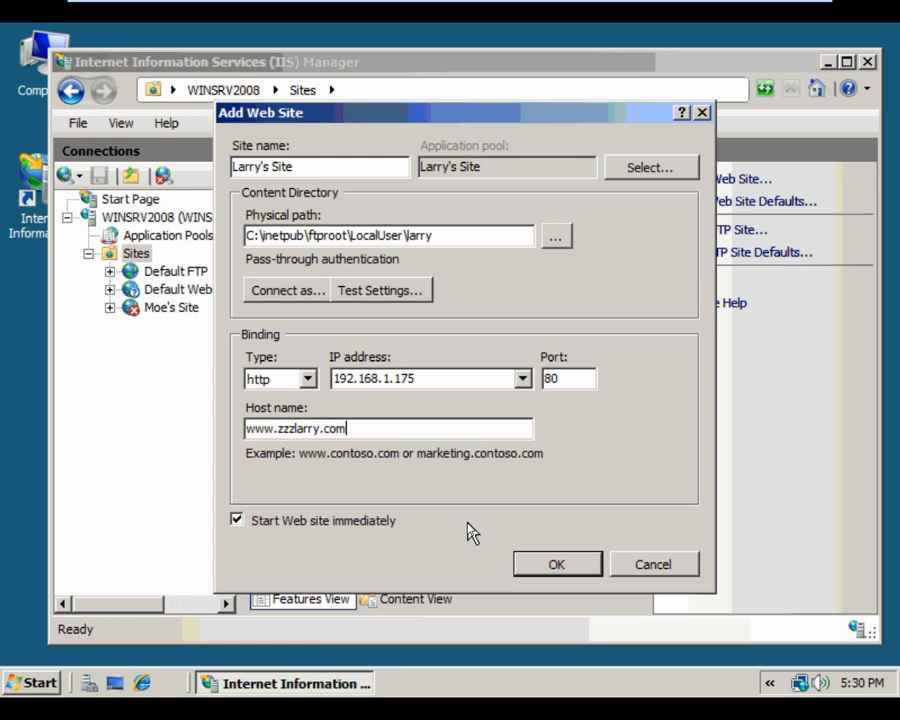
{"action": "left_click", "coordinate": [538, 565]}
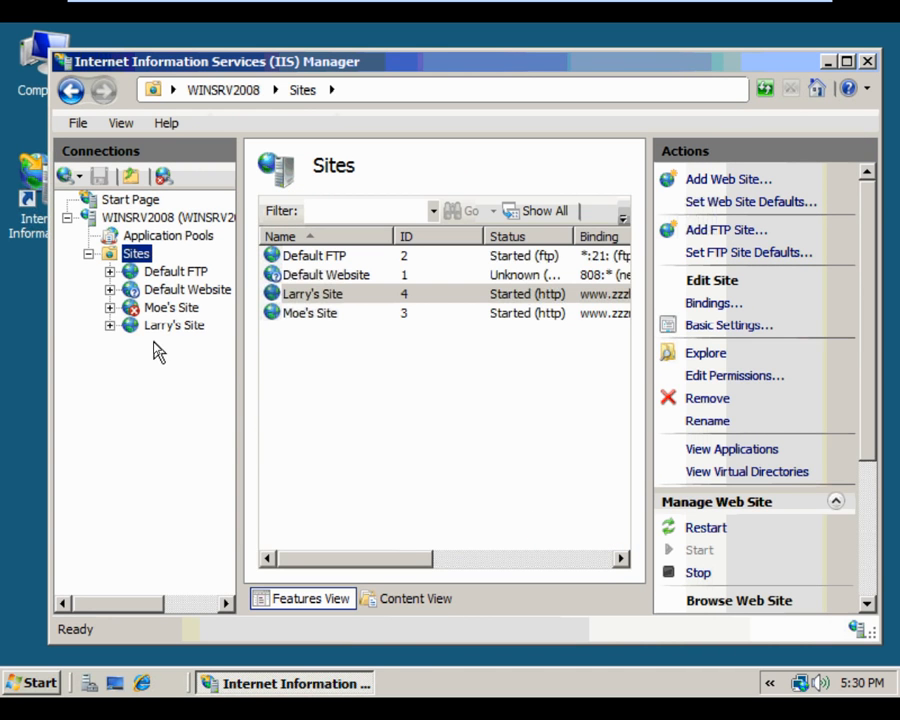
{"action": "left_click", "coordinate": [145, 313]}
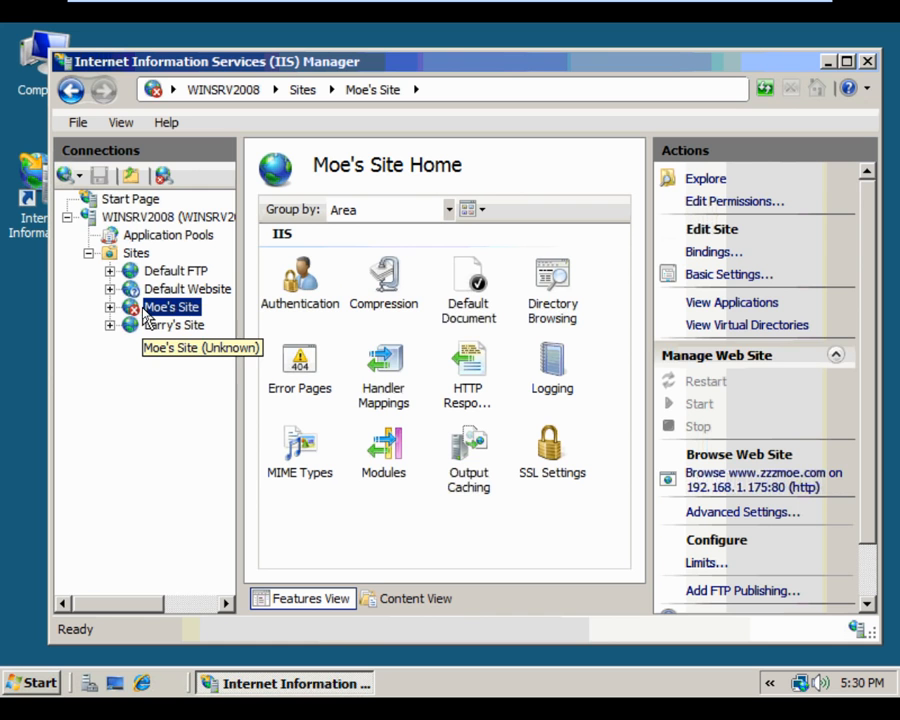
{"action": "left_click", "coordinate": [145, 331]}
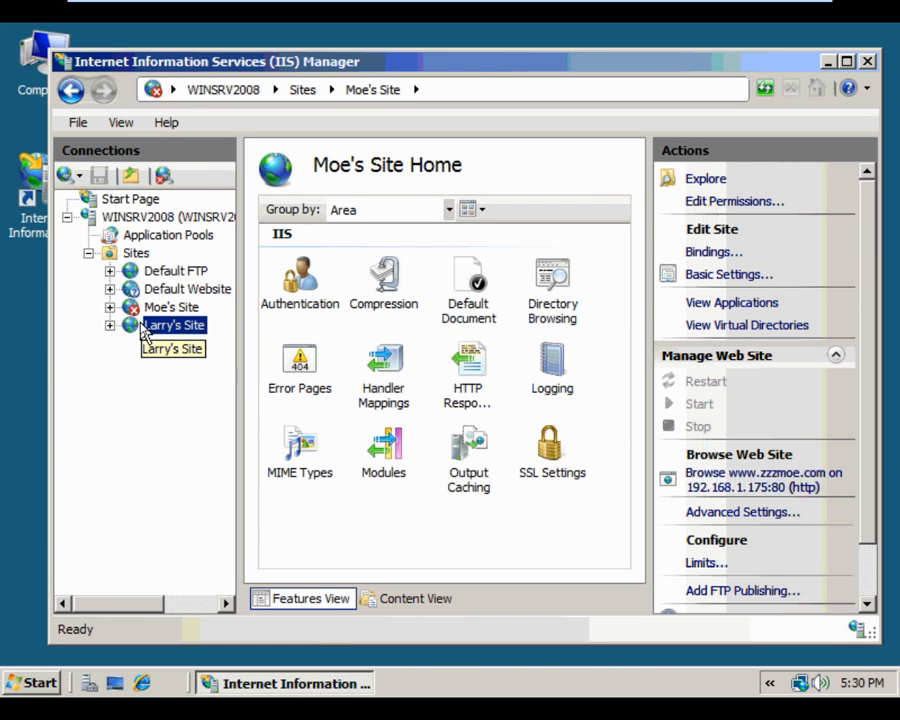
{"action": "left_click", "coordinate": [153, 310]}
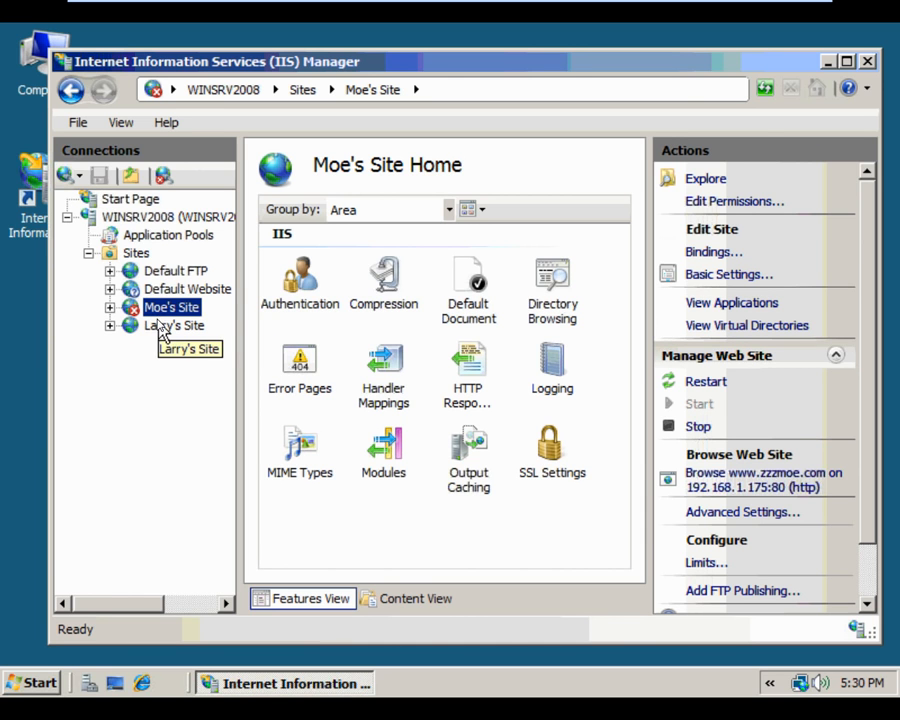
Start adding a third user web site under Sites and name it Curly's Site.
{"action": "right_click", "coordinate": [138, 254]}
{"action": "left_click", "coordinate": [150, 262]}
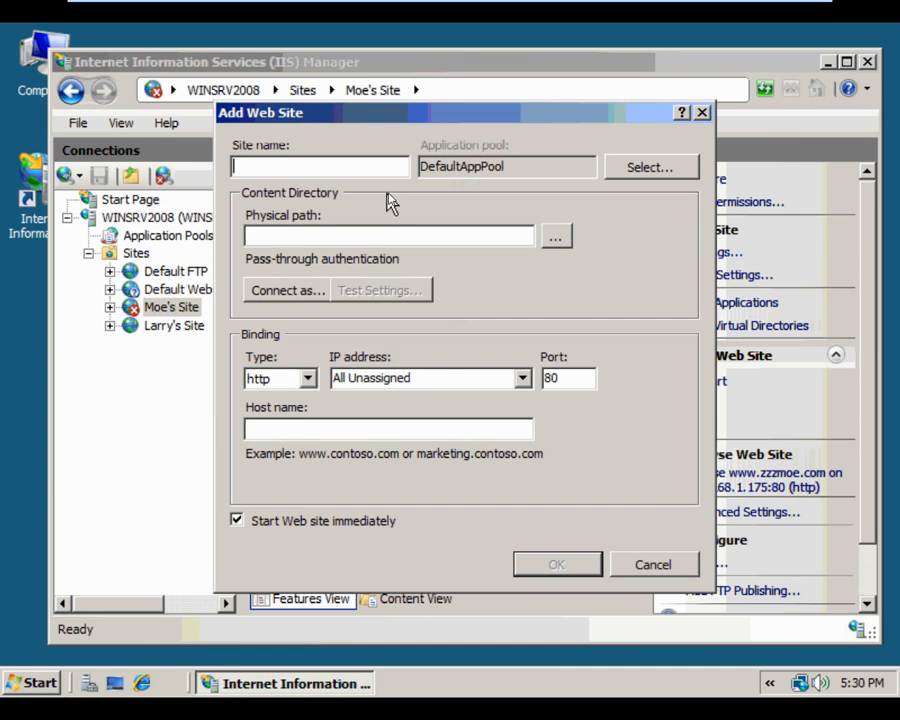
{"action": "type", "text": "Cur"}
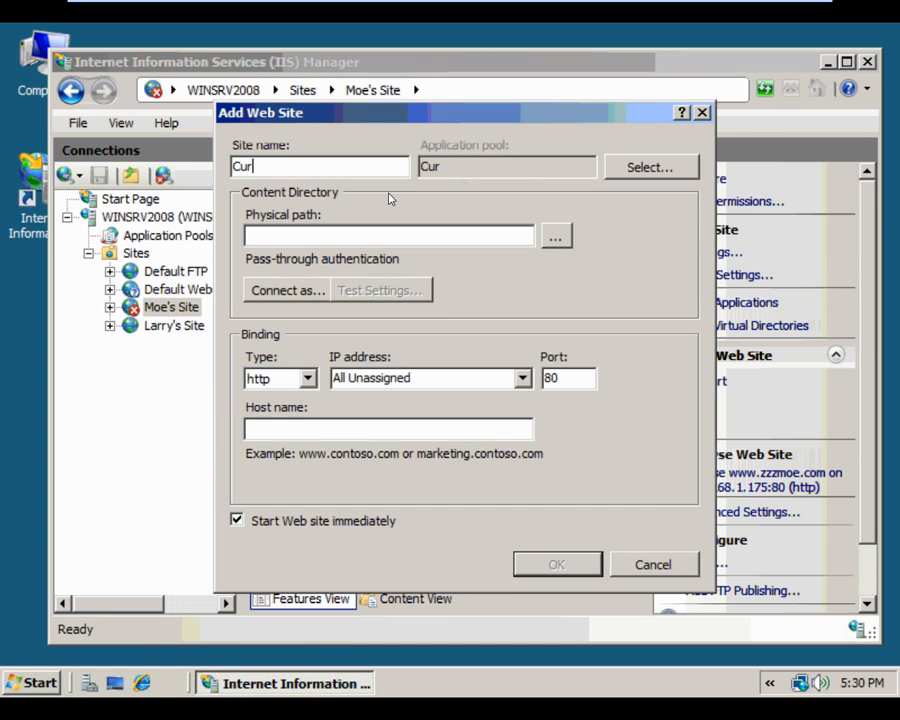
{"action": "type", "text": "ly's Site"}
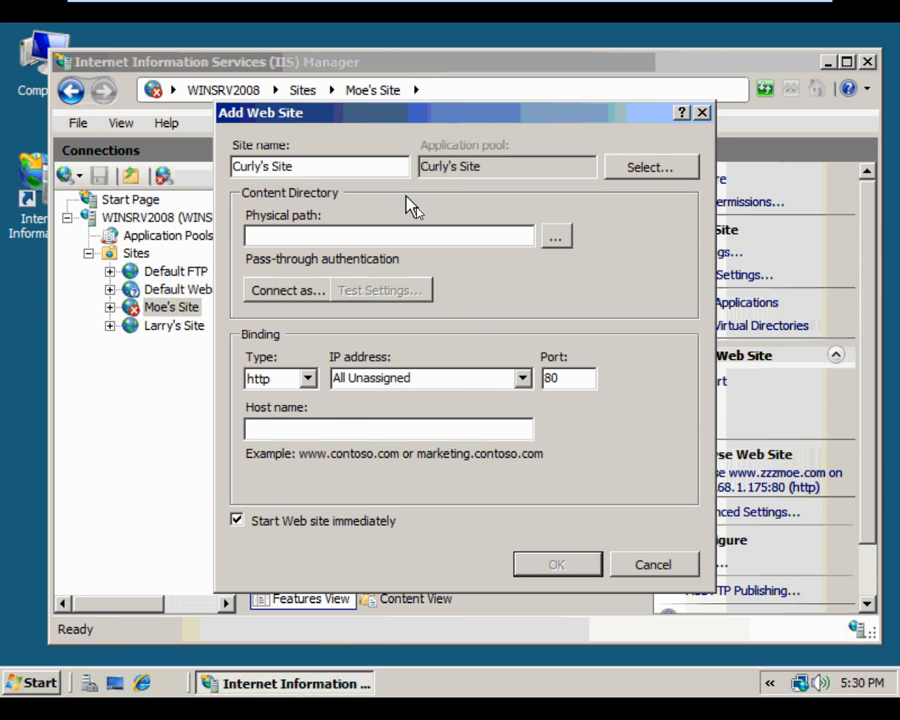
Set the physical path of Curly's Site to C:\inetpub\ftproot\LocalUser\curly by browsing to the folder.
{"action": "left_click", "coordinate": [556, 238]}
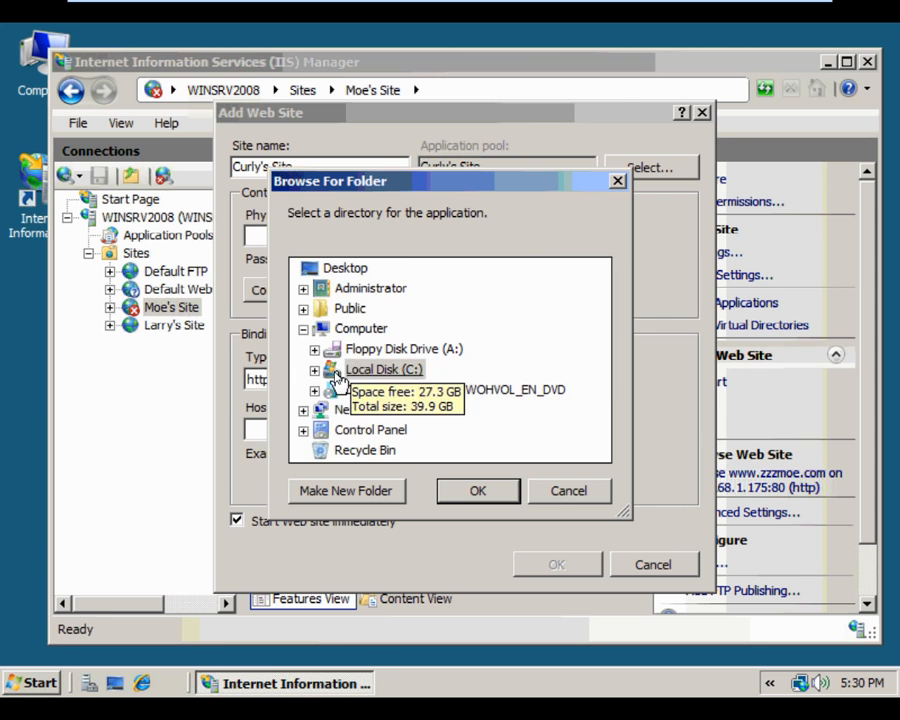
{"action": "left_click", "coordinate": [317, 368]}
{"action": "left_click", "coordinate": [325, 370]}
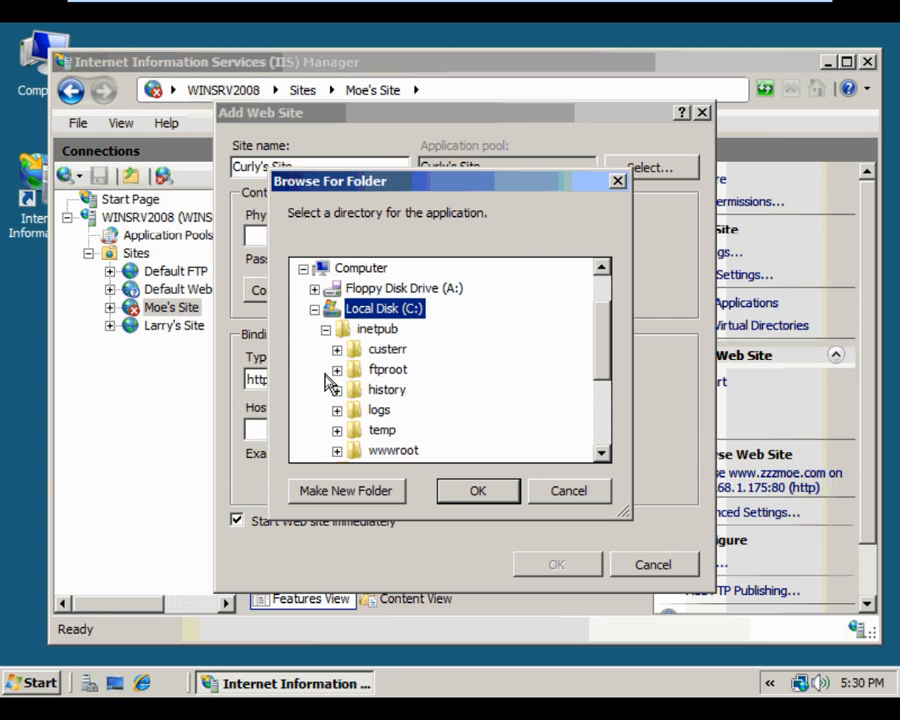
{"action": "left_click", "coordinate": [337, 370]}
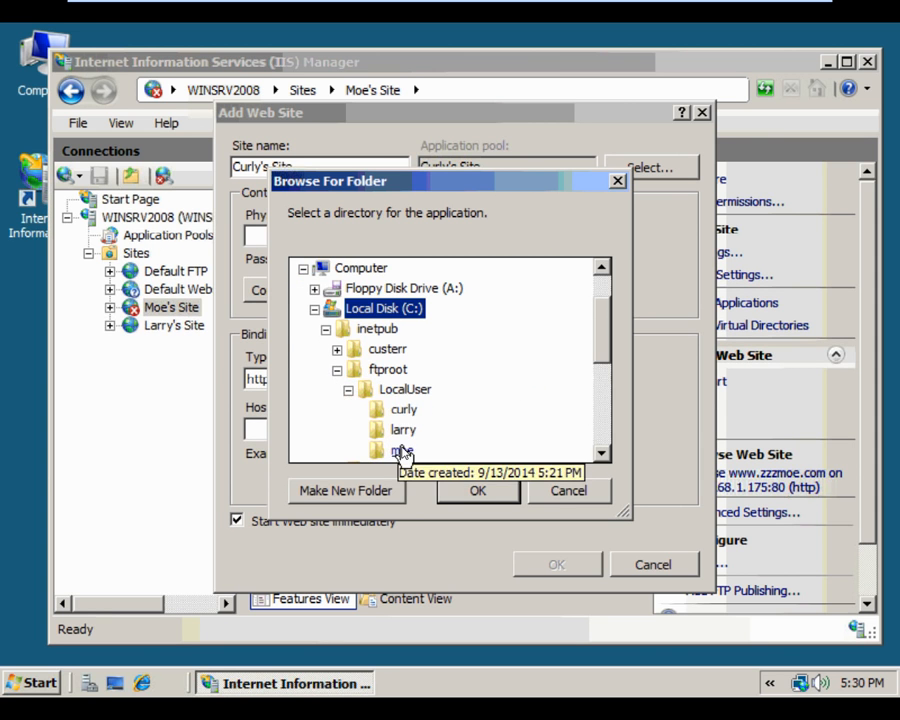
{"action": "left_click", "coordinate": [404, 410]}
{"action": "left_click", "coordinate": [476, 491]}
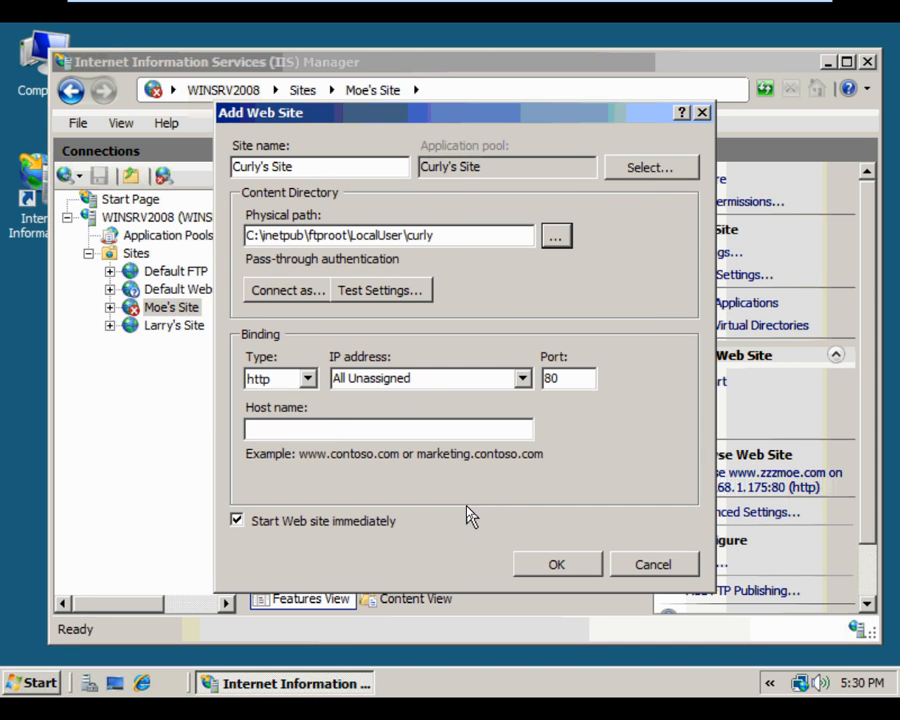
{"action": "left_click", "coordinate": [522, 378]}
{"action": "left_click", "coordinate": [513, 416]}
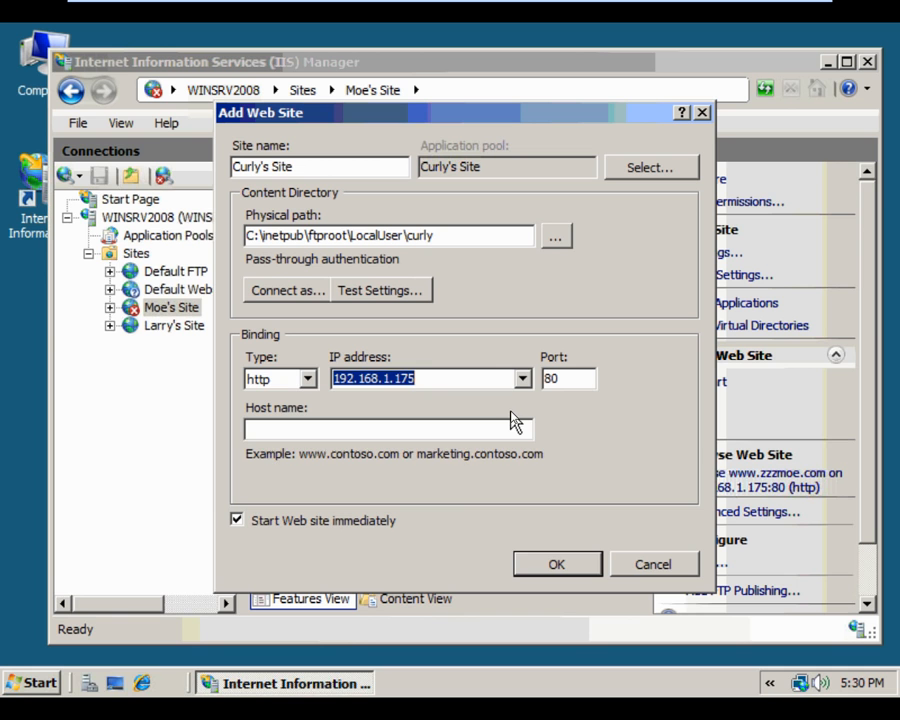
{"action": "left_click", "coordinate": [412, 428]}
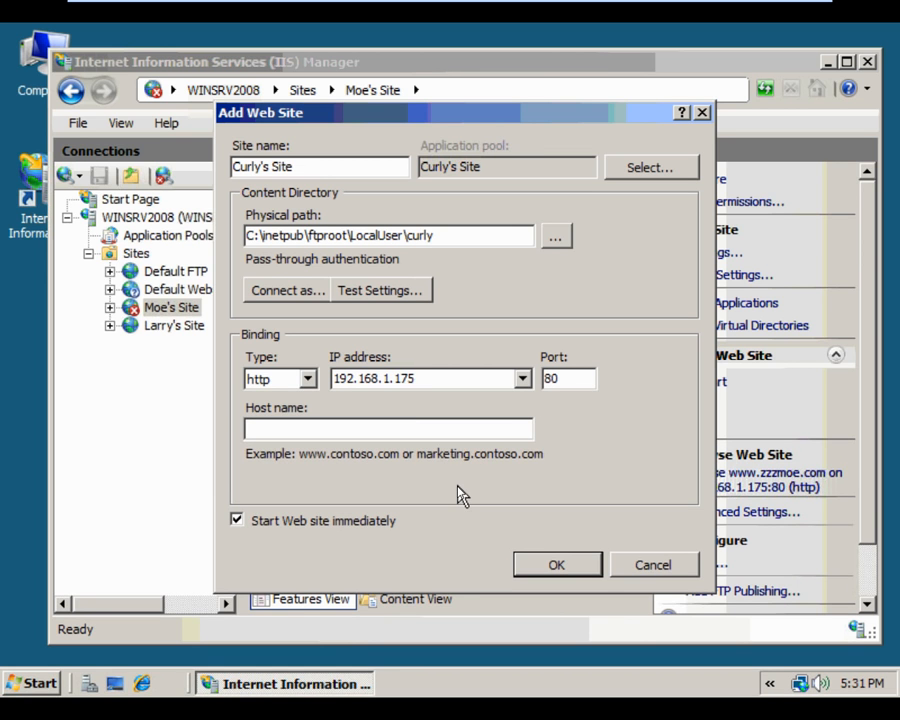
{"action": "type", "text": "www.z"}
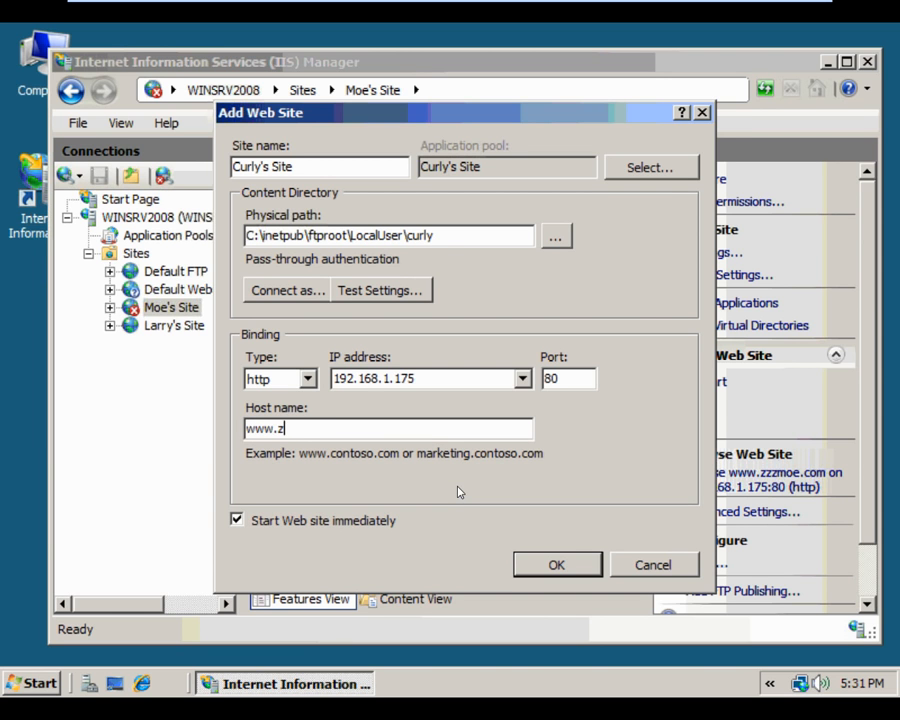
{"action": "type", "text": "zzcurly.com"}
{"action": "left_click", "coordinate": [552, 572]}
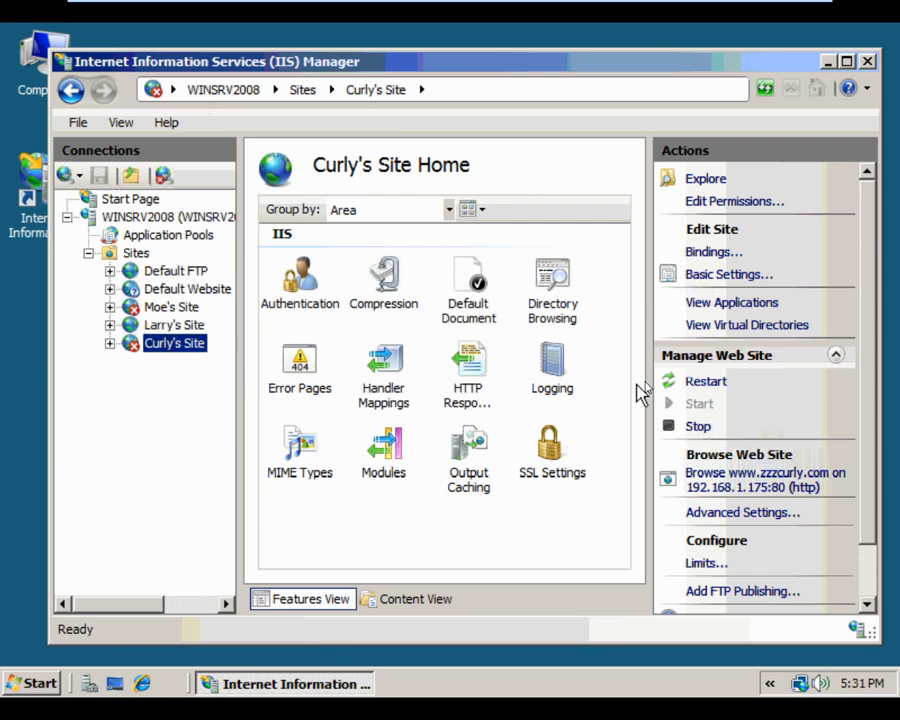
Restart Curly's Site and Moe's Site, and close IIS Manager.
{"action": "left_click", "coordinate": [697, 384]}
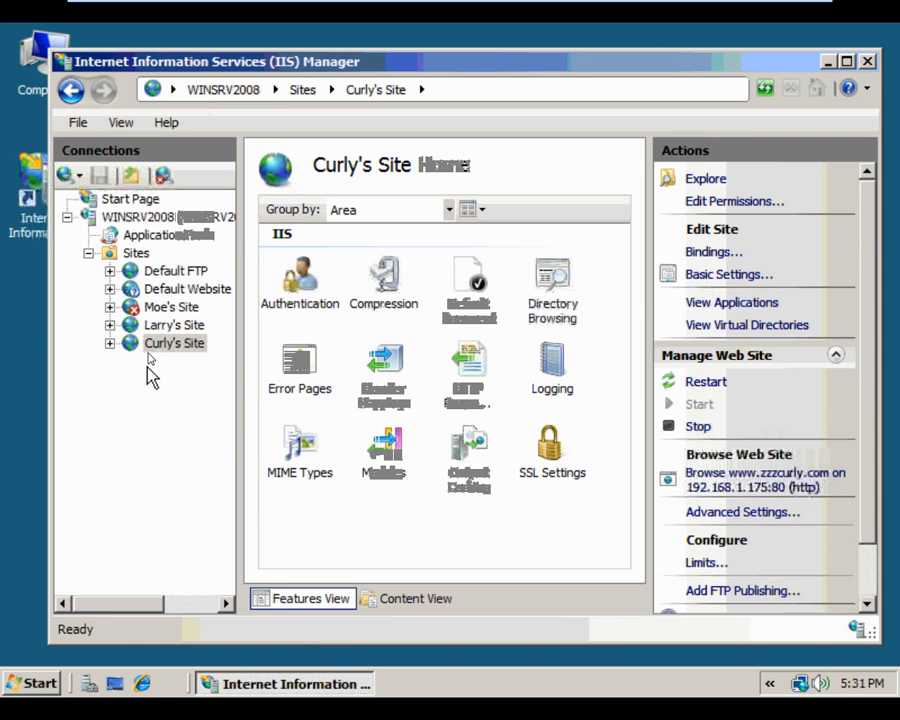
{"action": "left_click", "coordinate": [170, 308]}
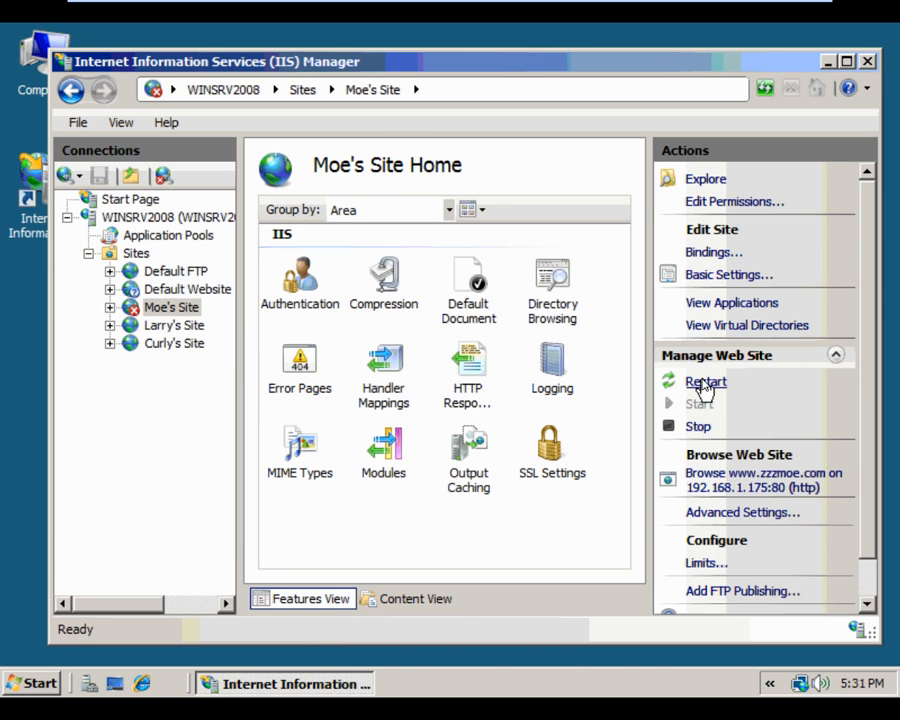
{"action": "left_click", "coordinate": [705, 383]}
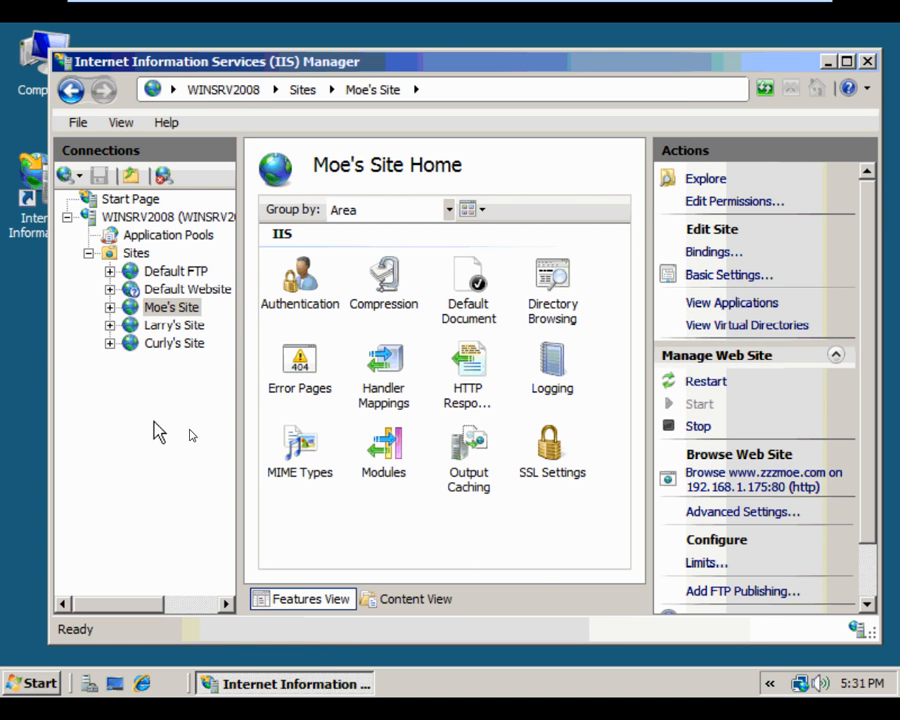
{"action": "left_click", "coordinate": [868, 62]}
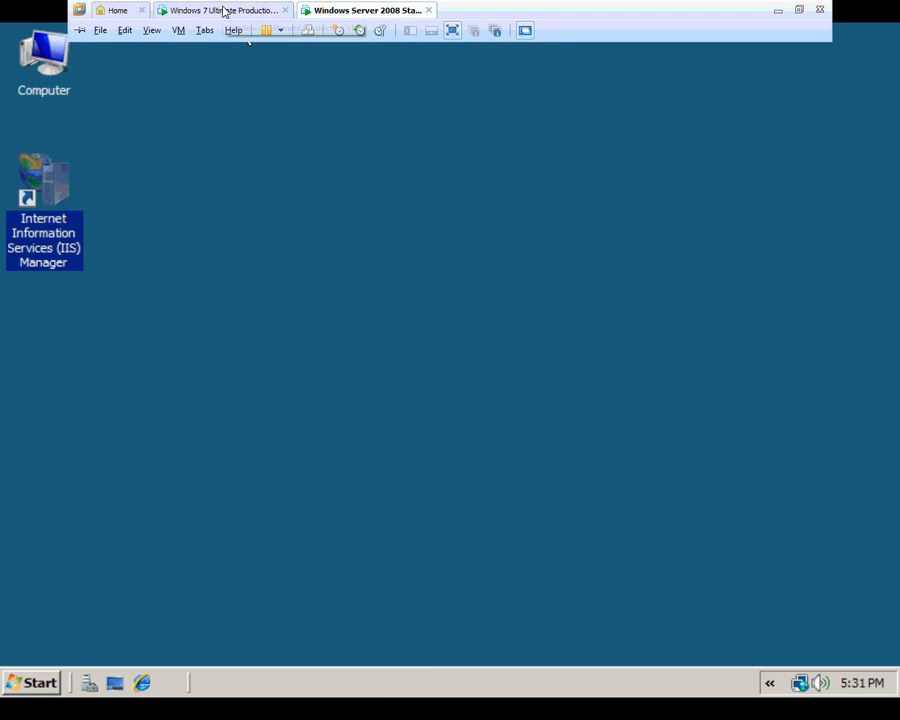
Switch to the Windows 7 virtual machine and create a desktop folder named moe.
{"action": "left_click", "coordinate": [224, 10]}
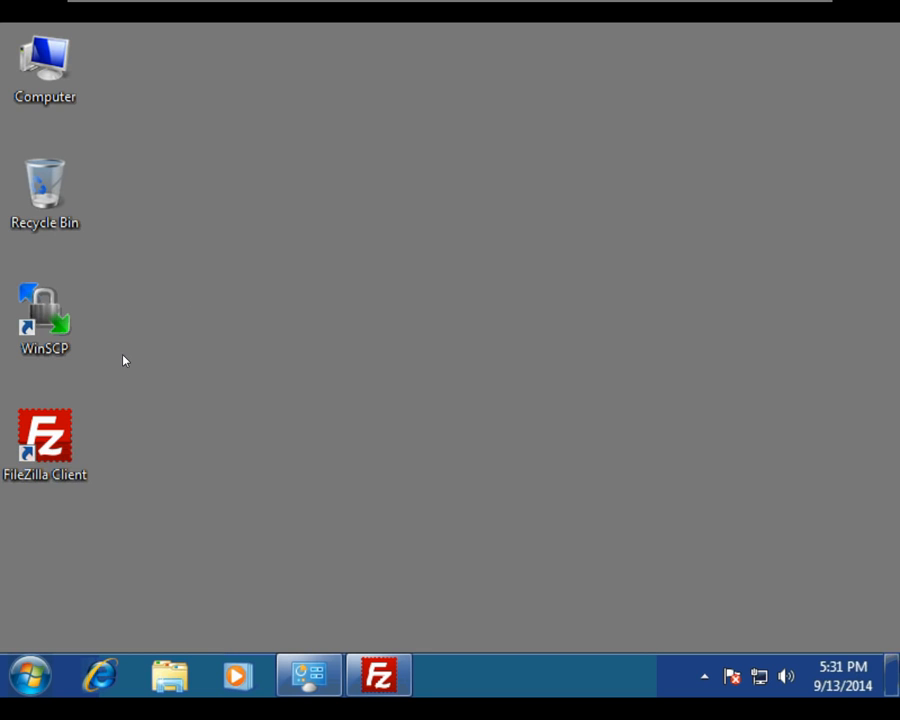
{"action": "right_click", "coordinate": [243, 246]}
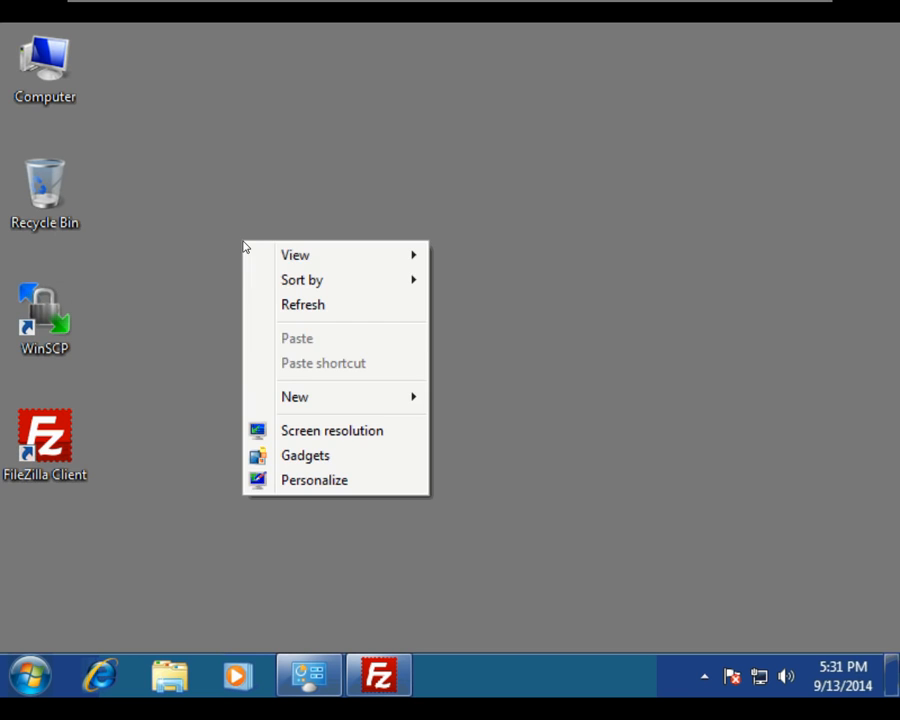
{"action": "mouse_move", "coordinate": [308, 400]}
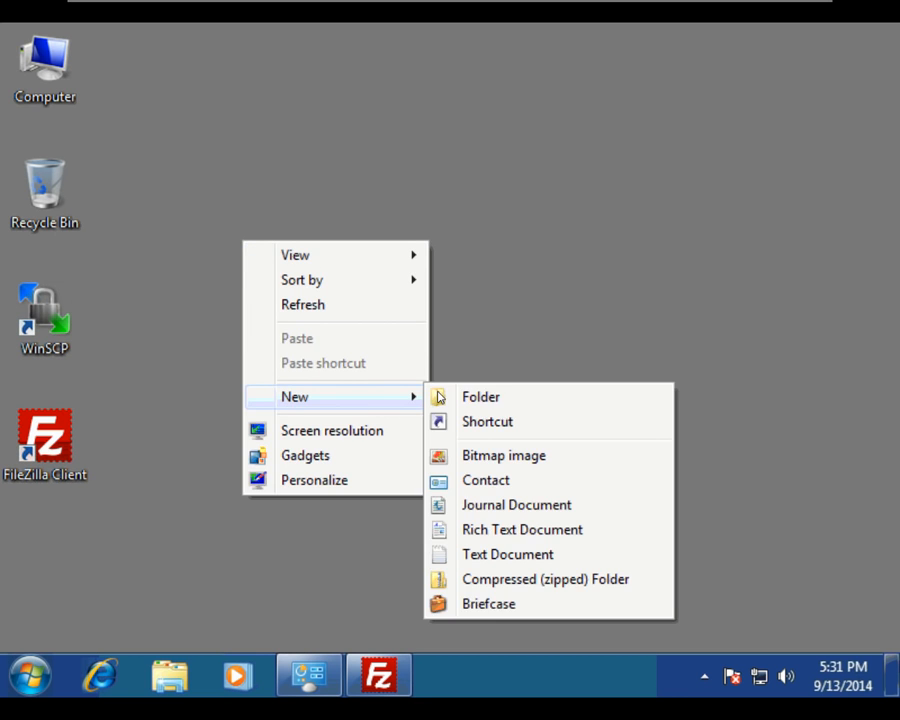
{"action": "left_click", "coordinate": [464, 397]}
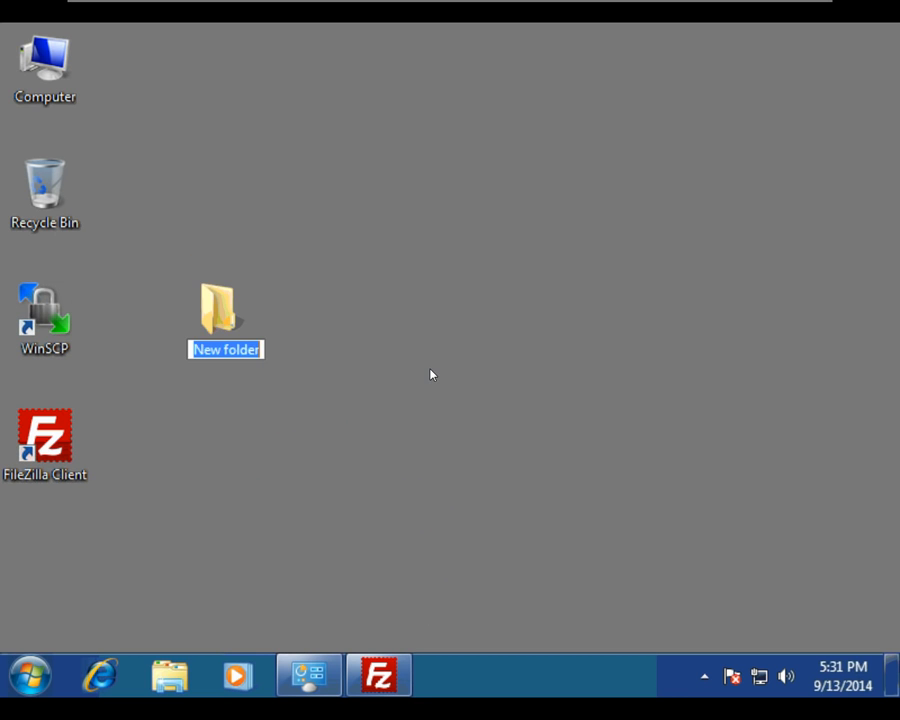
{"action": "type", "text": "moe"}
{"action": "key", "text": "Return"}
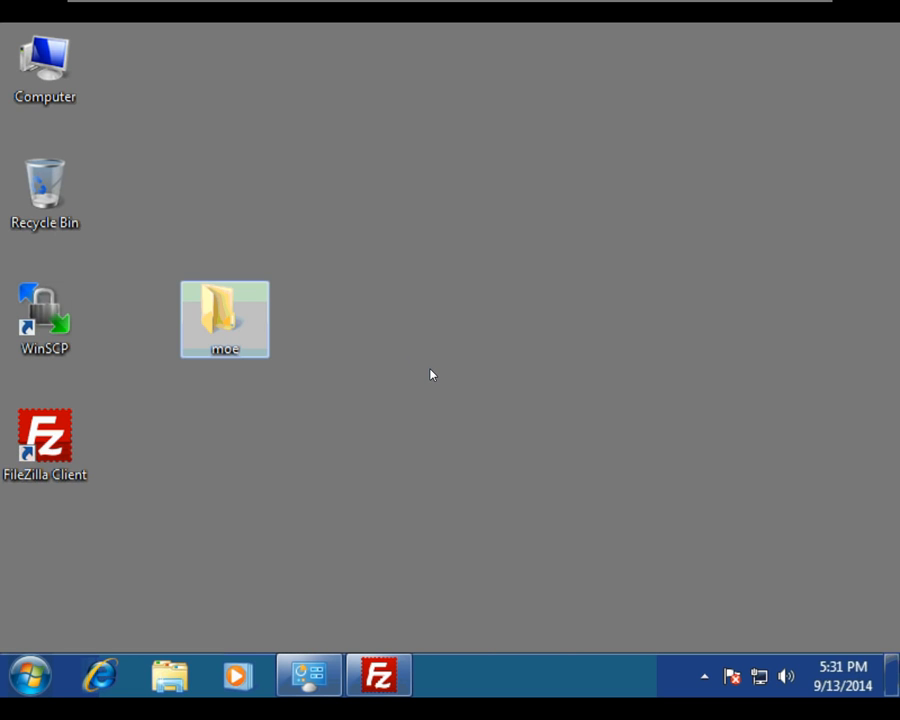
Create a second new folder on the desktop and name it larry.
{"action": "right_click", "coordinate": [385, 348]}
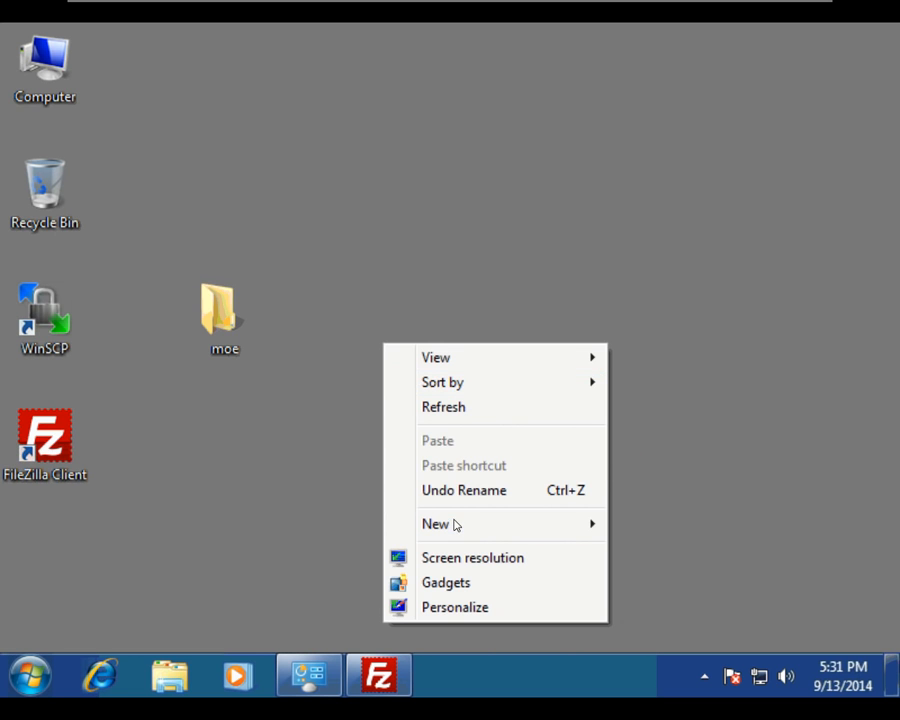
{"action": "mouse_move", "coordinate": [505, 529]}
{"action": "left_click", "coordinate": [640, 316]}
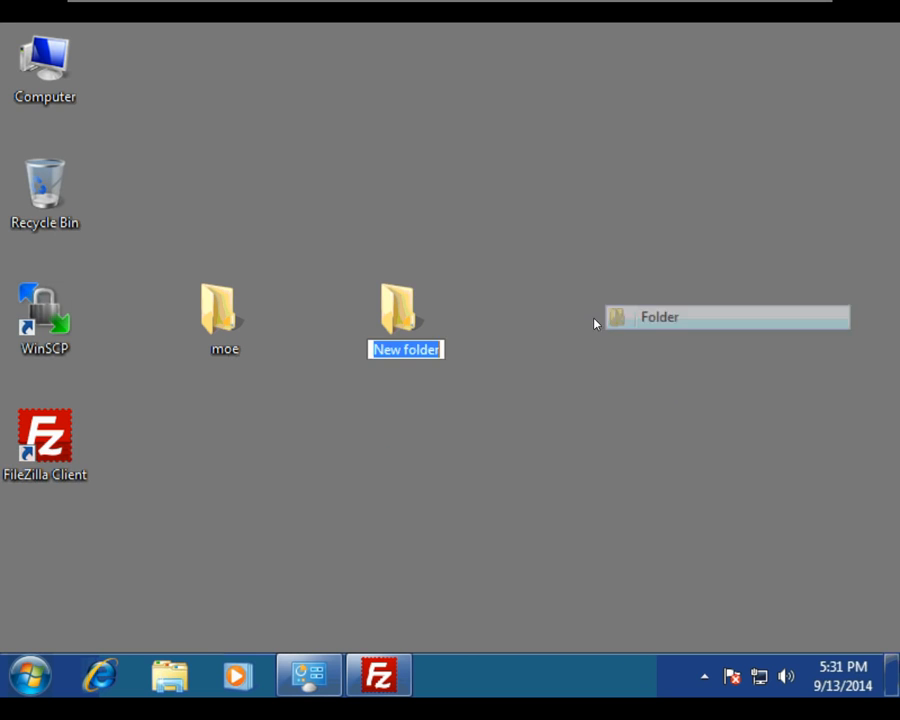
{"action": "type", "text": "larry"}
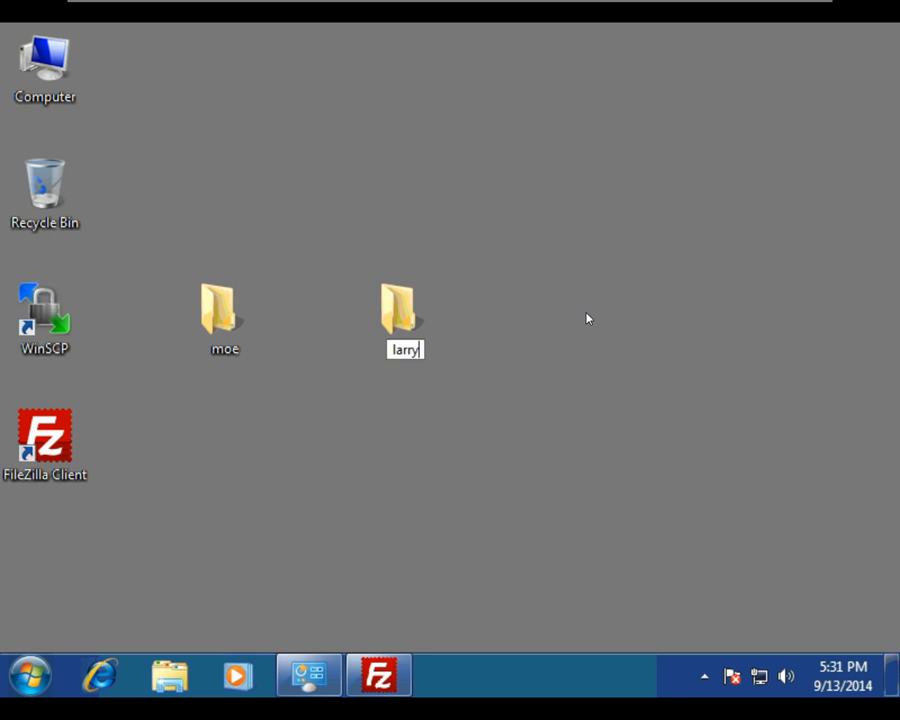
{"action": "key", "text": "Return"}
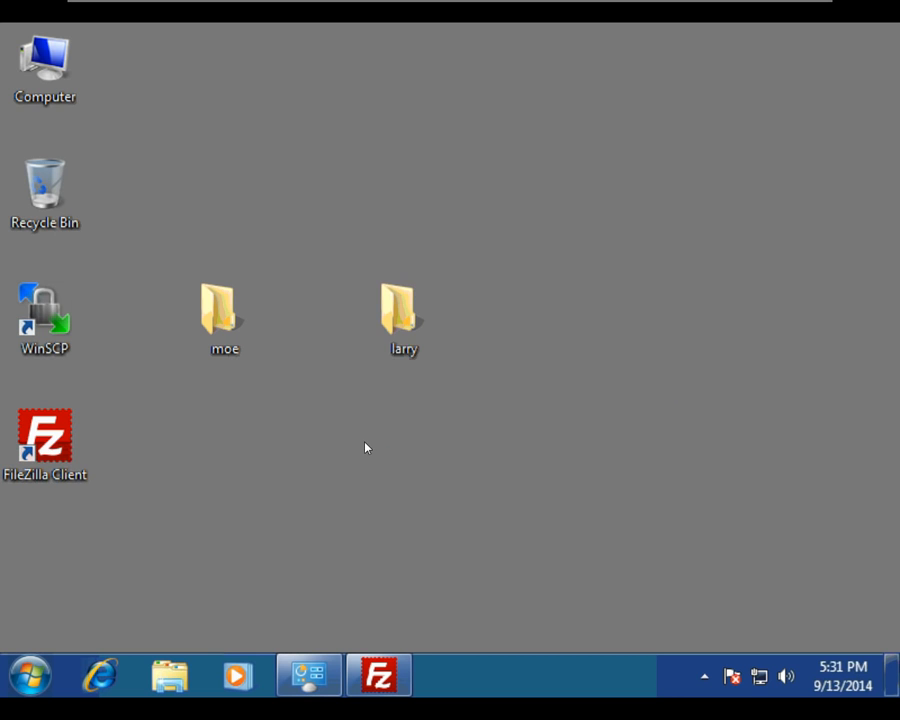
Create a third new folder on the desktop and name it curly.
{"action": "right_click", "coordinate": [366, 444]}
{"action": "mouse_move", "coordinate": [508, 346]}
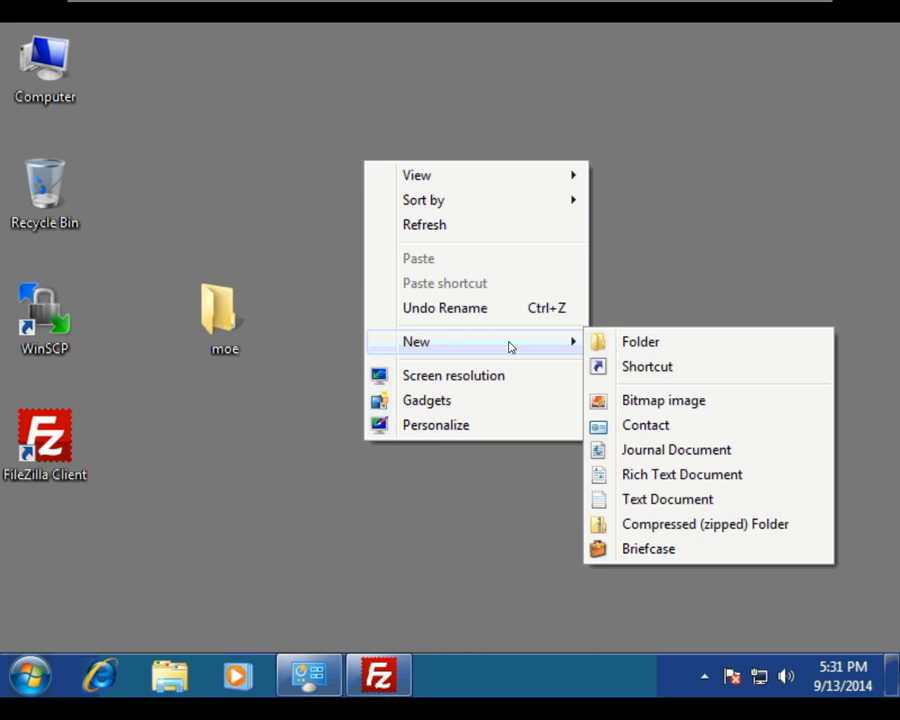
{"action": "left_click", "coordinate": [625, 341]}
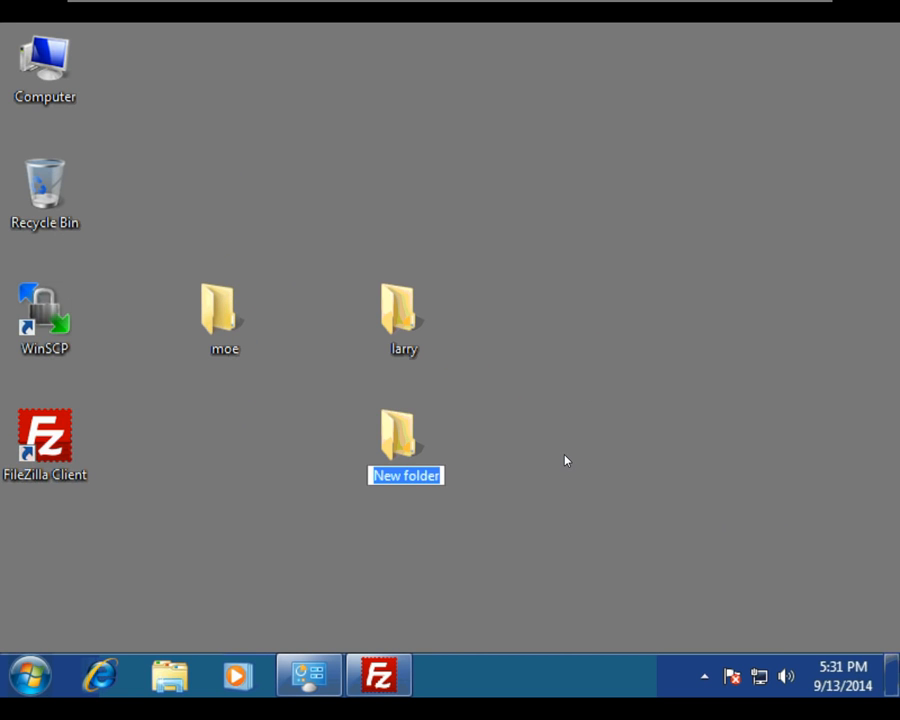
{"action": "type", "text": "curly"}
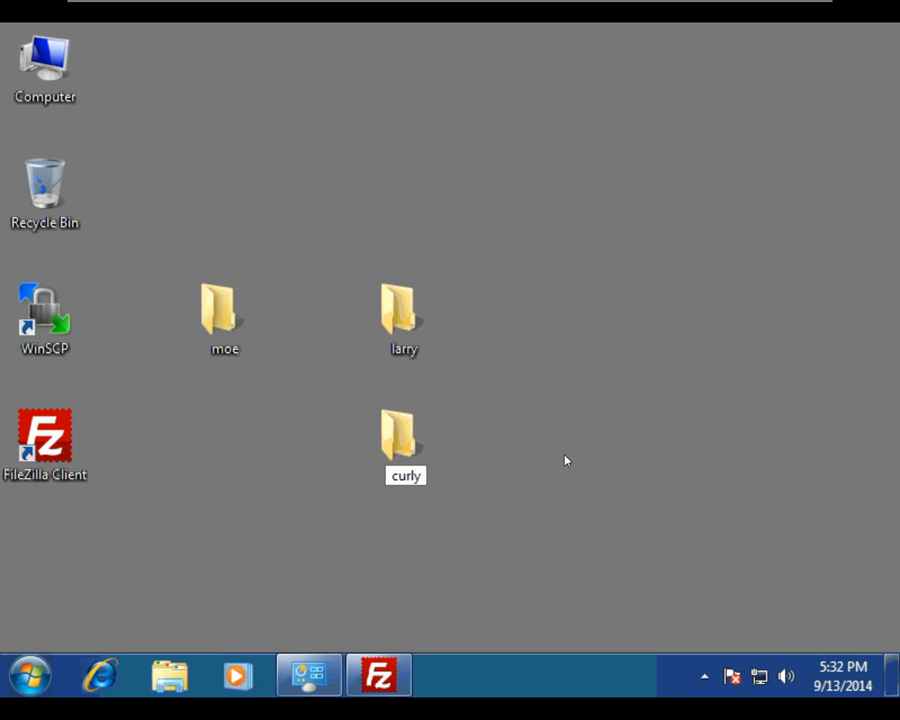
{"action": "key", "text": "Return"}
{"action": "left_click", "coordinate": [215, 458]}
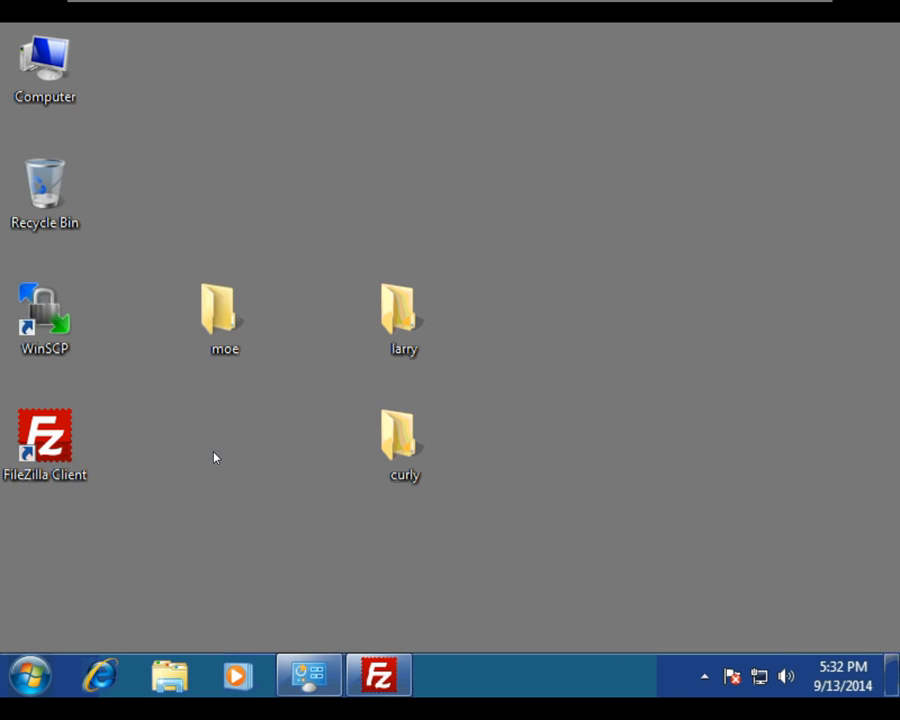
Create a text document inside the moe folder and name it index.html, accepting the change of file extension.
{"action": "double_click", "coordinate": [224, 320]}
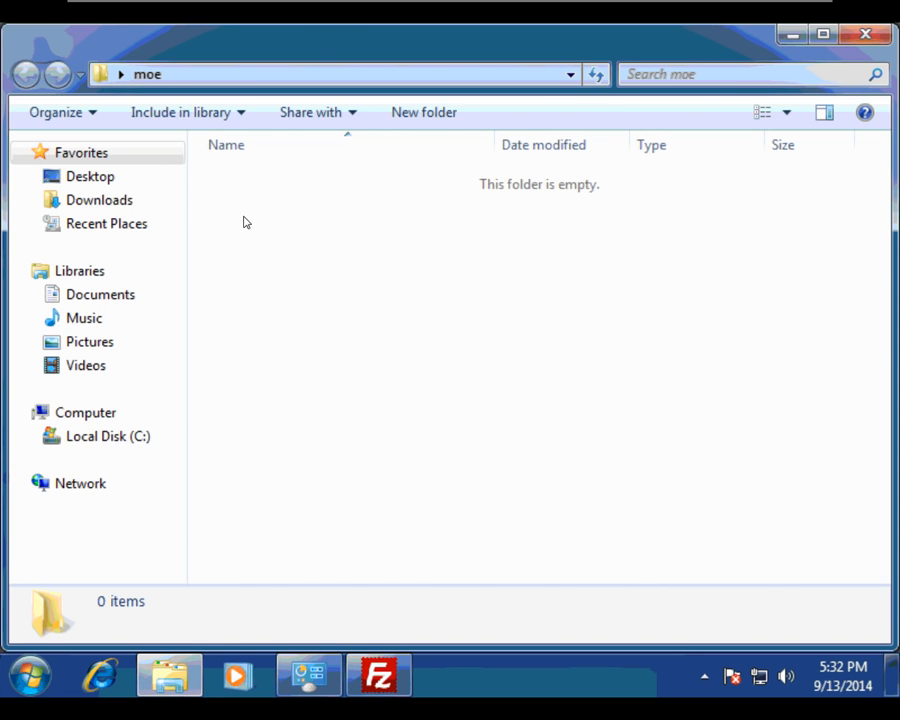
{"action": "right_click", "coordinate": [244, 221]}
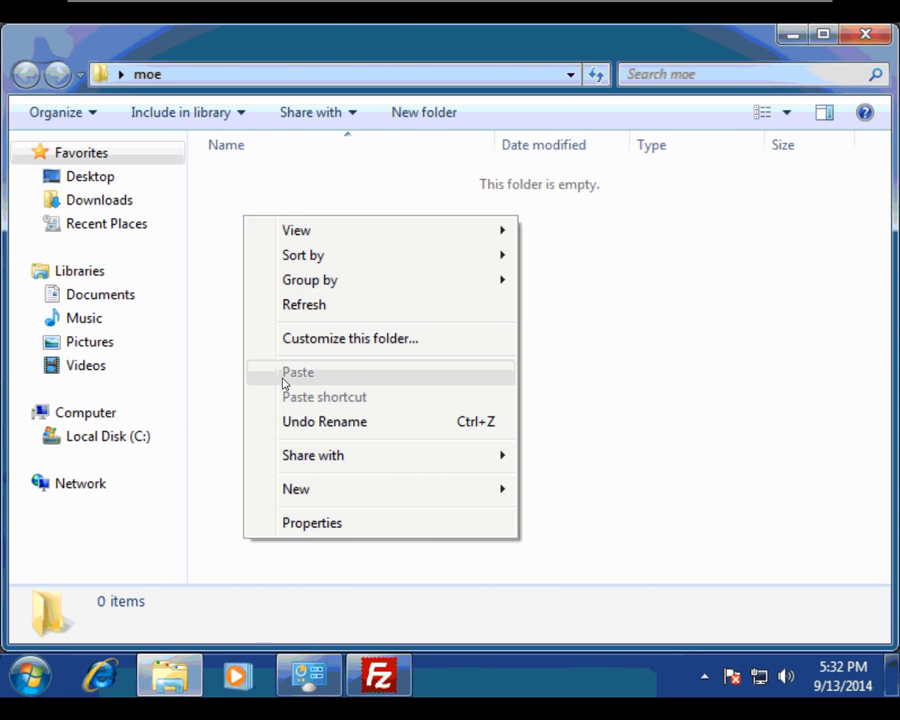
{"action": "mouse_move", "coordinate": [508, 494]}
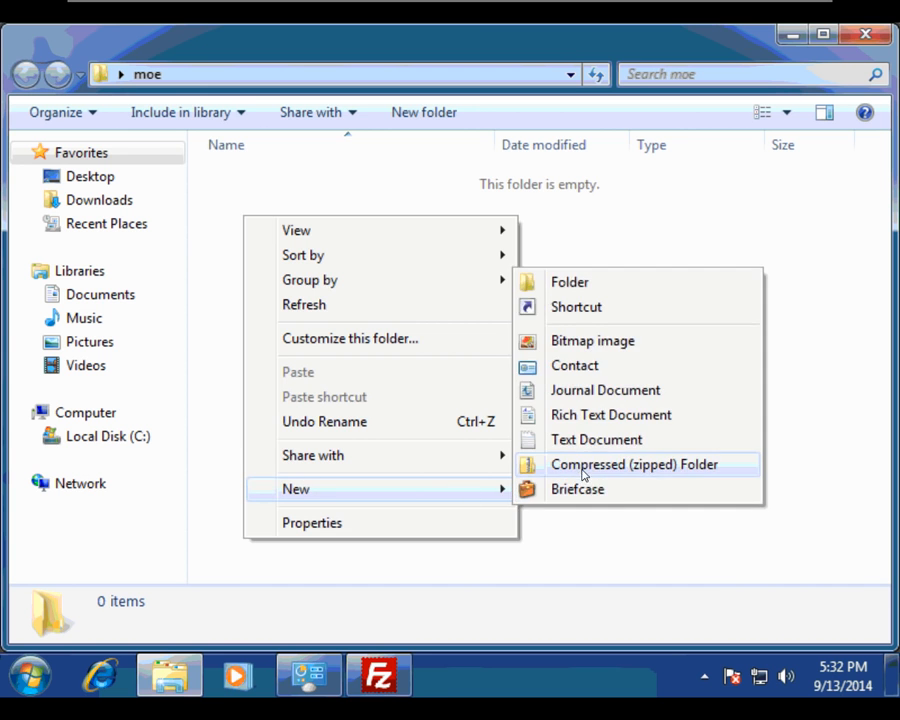
{"action": "left_click", "coordinate": [597, 440]}
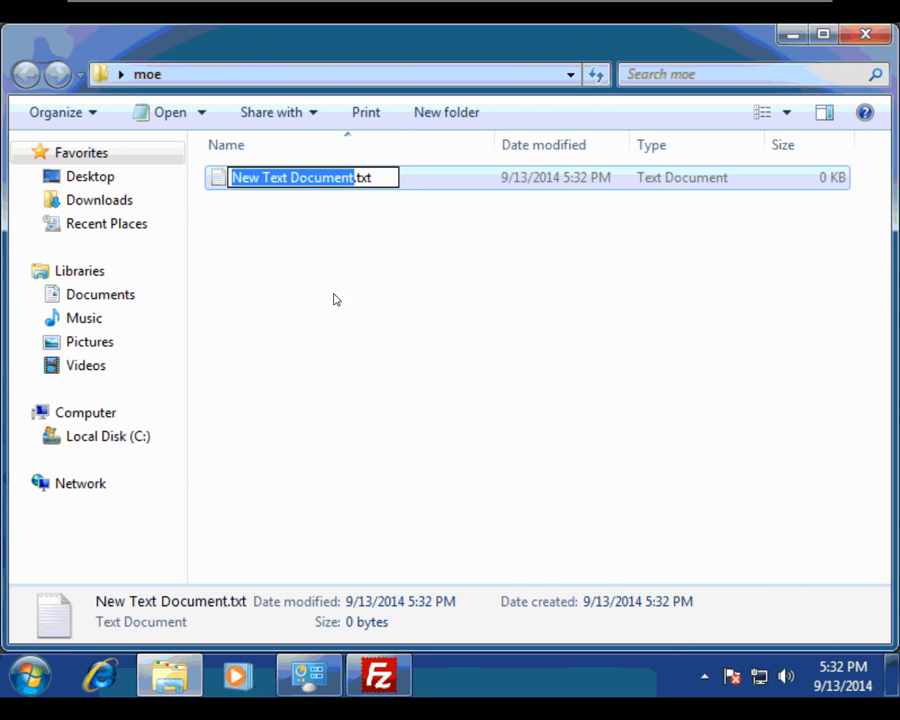
{"action": "type", "text": "index.htm"}
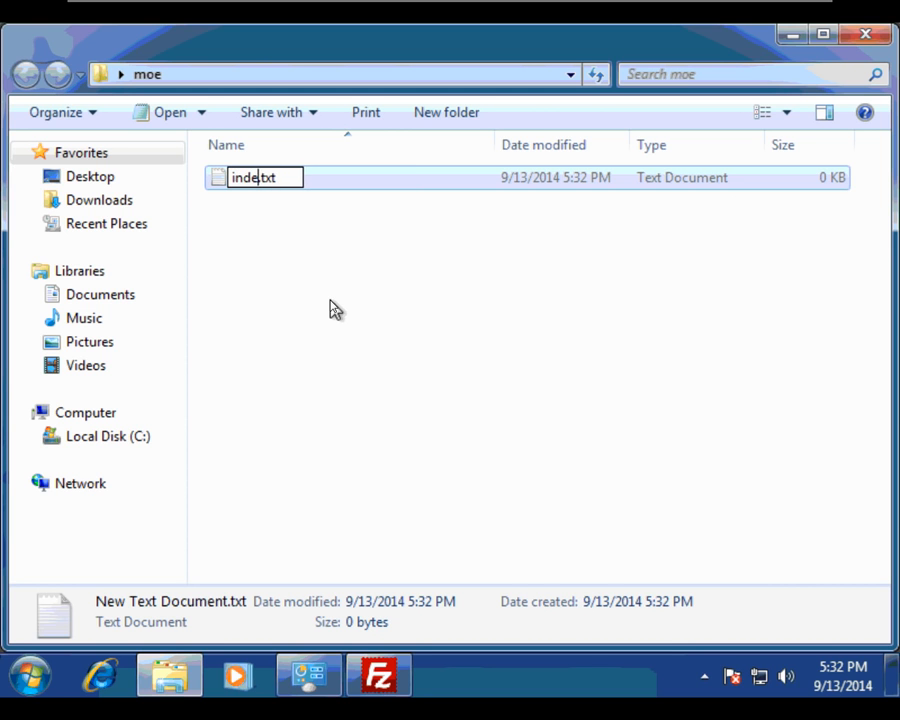
{"action": "type", "text": "l"}
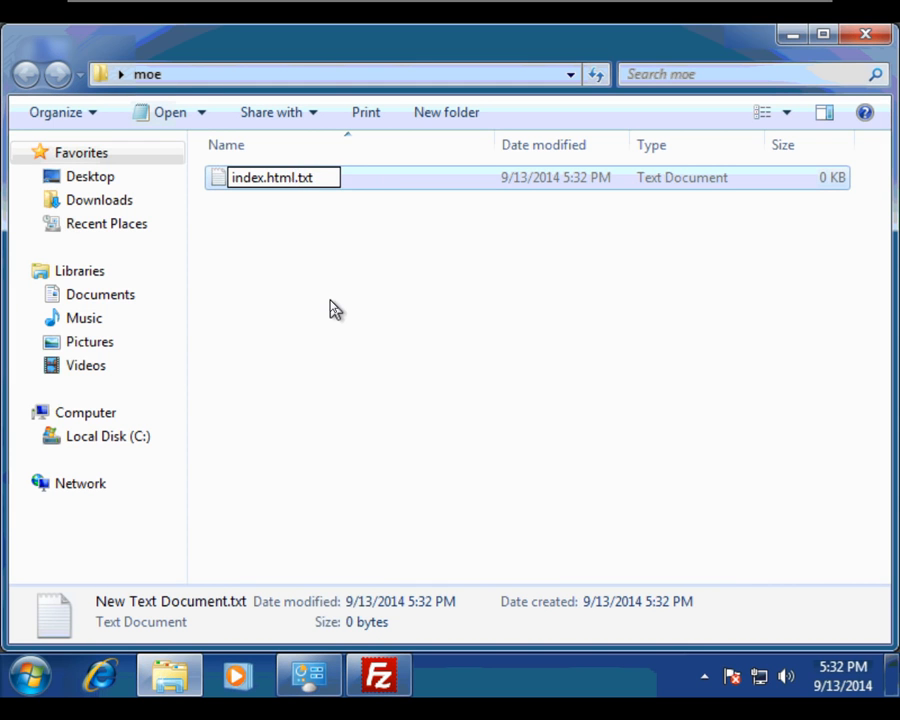
{"action": "key", "text": "Delete"}
{"action": "key", "text": "Delete"}
{"action": "key", "text": "Delete"}
{"action": "key", "text": "Delete"}
{"action": "key", "text": "Return"}
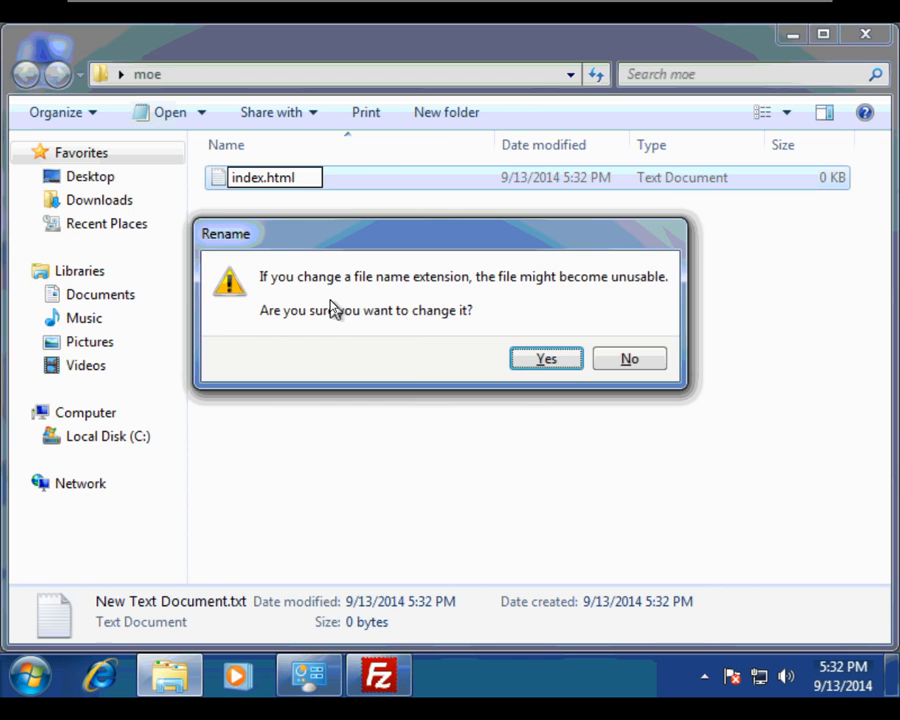
{"action": "left_click", "coordinate": [534, 356]}
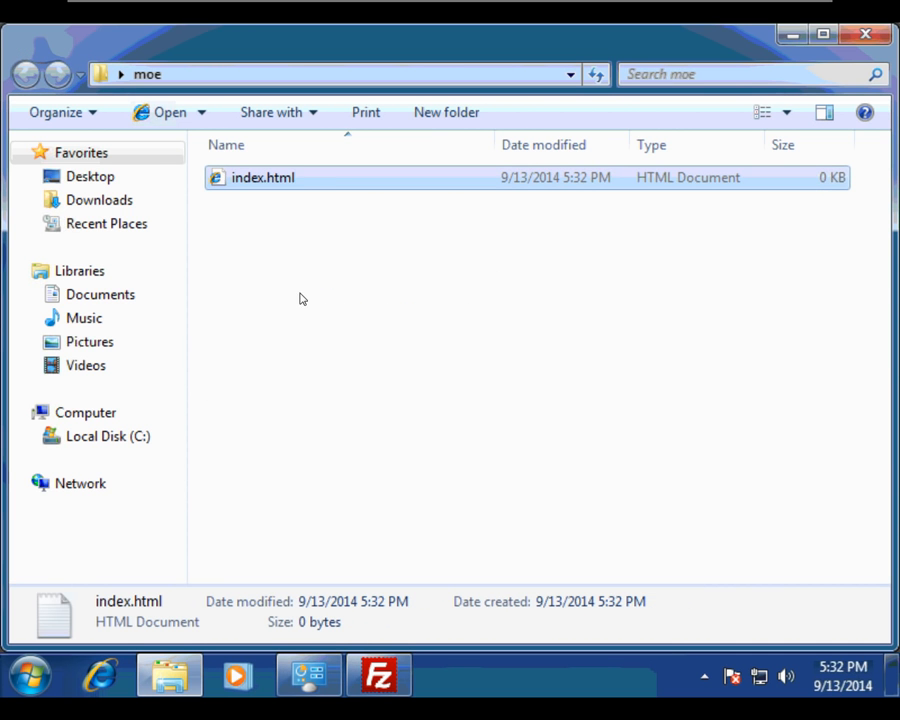
Open index.html in Notepad and write an HTML page with the h1 heading "This is Moe's Website" between html tags.
{"action": "right_click", "coordinate": [252, 183]}
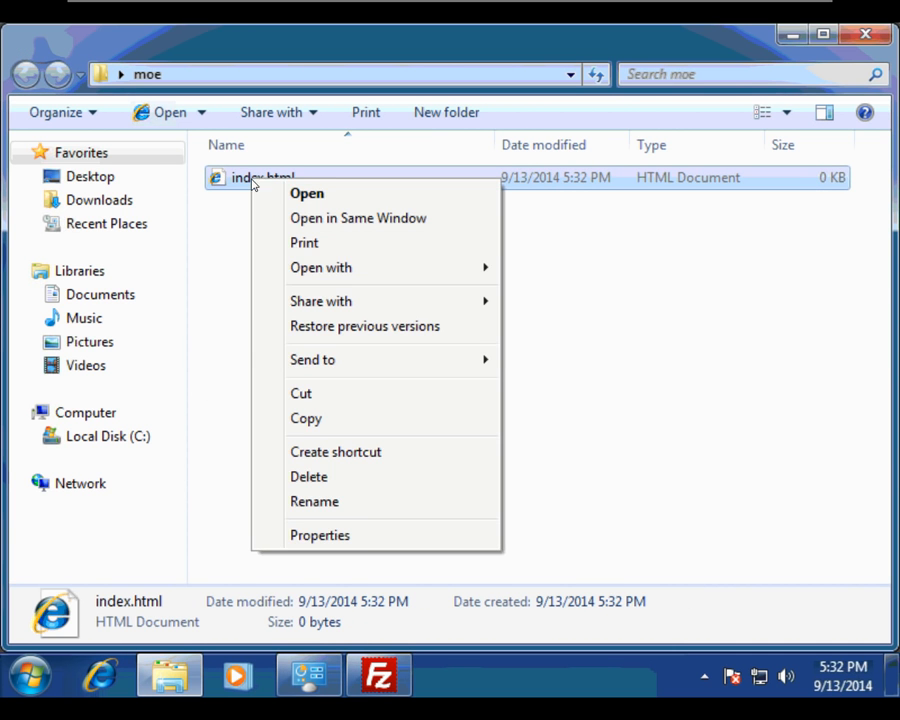
{"action": "mouse_move", "coordinate": [382, 268]}
{"action": "left_click", "coordinate": [542, 317]}
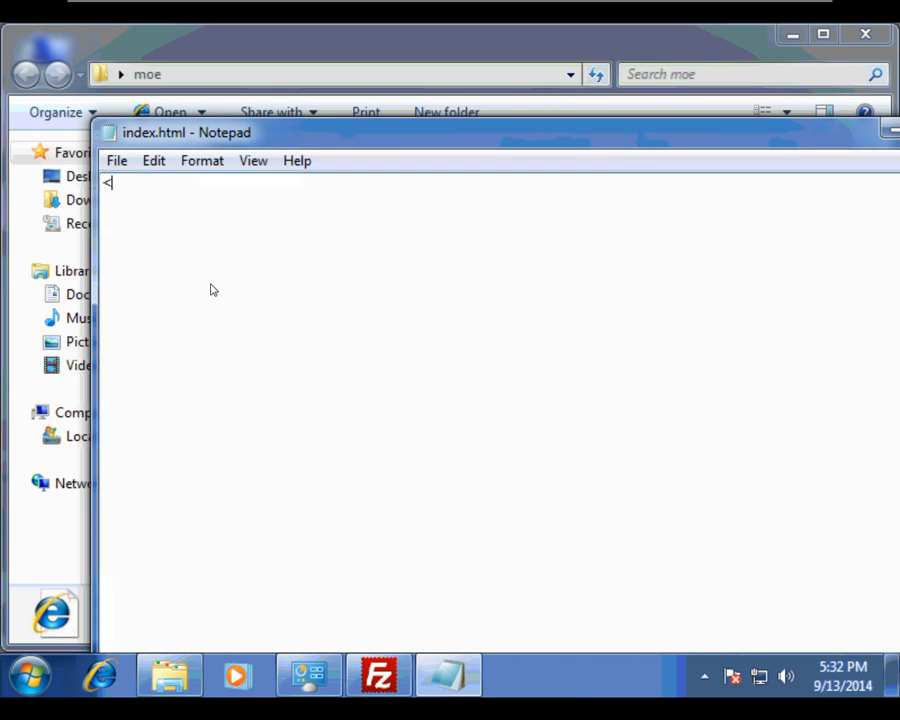
{"action": "type", "text": "<html"}
{"action": "type", "text": "> <h1>This is "}
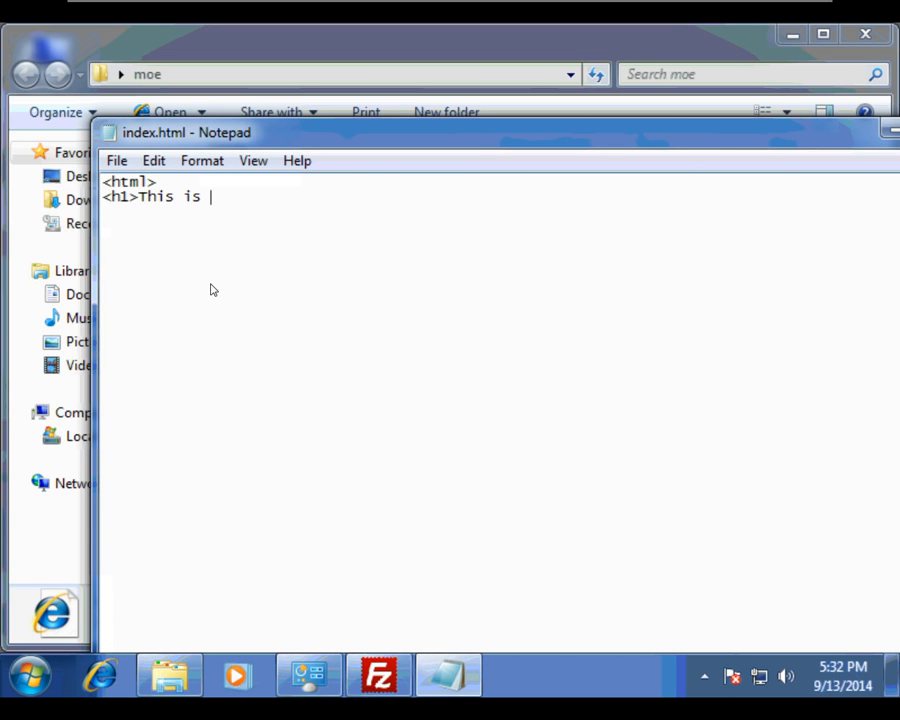
{"action": "type", "text": "Moe's Webs"}
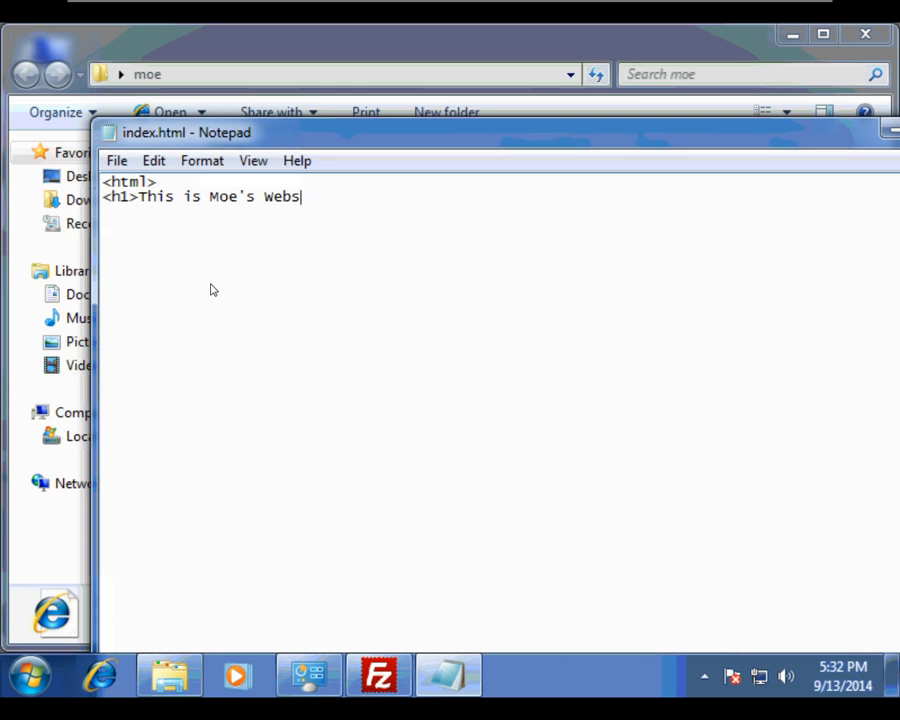
{"action": "type", "text": "ite</h1>"}
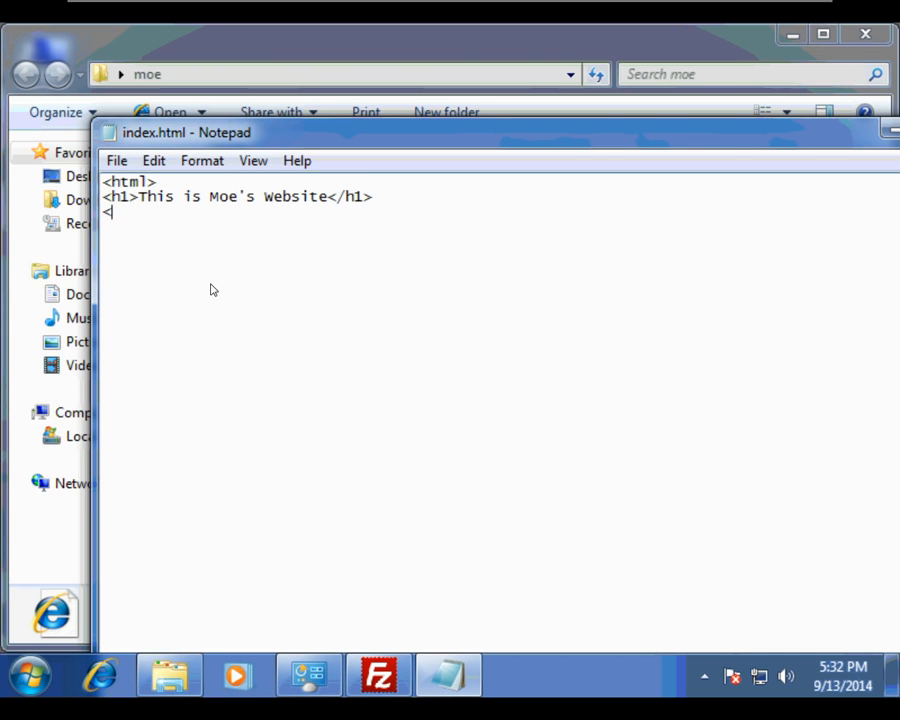
{"action": "type", "text": "html>"}
Copy the entire HTML code of Moe's page to the clipboard.
{"action": "left_click_drag", "start_coordinate": [185, 233], "coordinate": [107, 185]}
{"action": "right_click", "coordinate": [157, 190]}
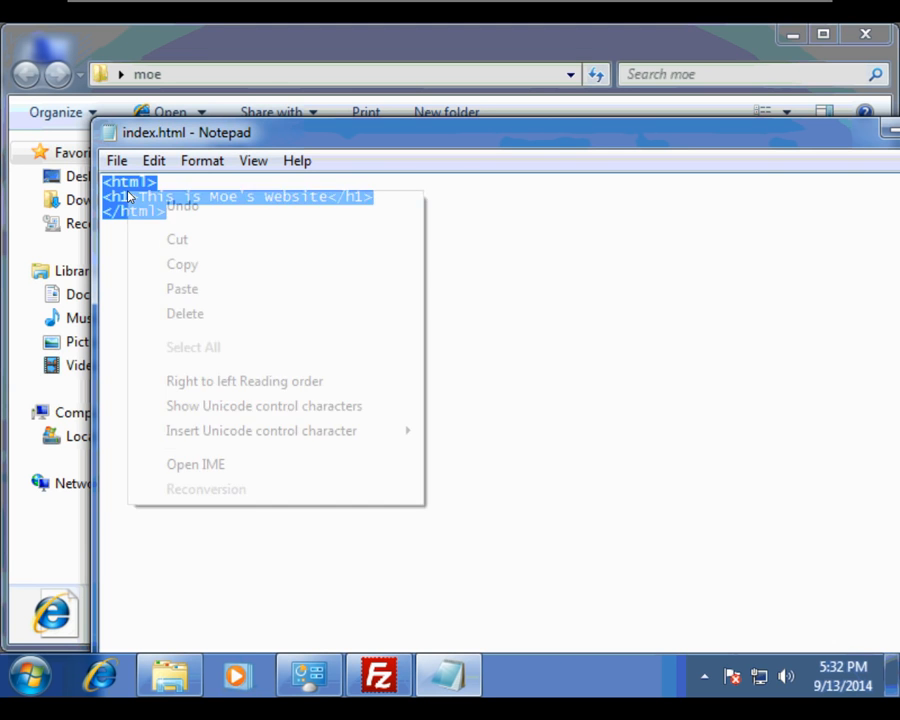
{"action": "left_click", "coordinate": [172, 262]}
{"action": "left_click", "coordinate": [313, 207]}
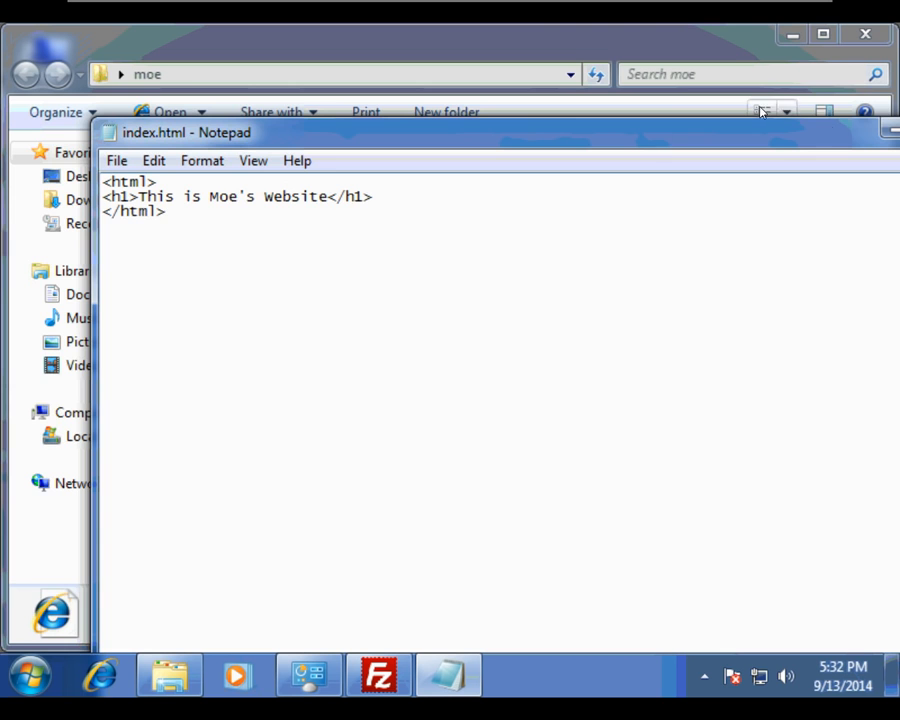
Close Notepad, saving the changes to index.html, and close the moe folder.
{"action": "left_click_drag", "start_coordinate": [810, 130], "coordinate": [748, 112]}
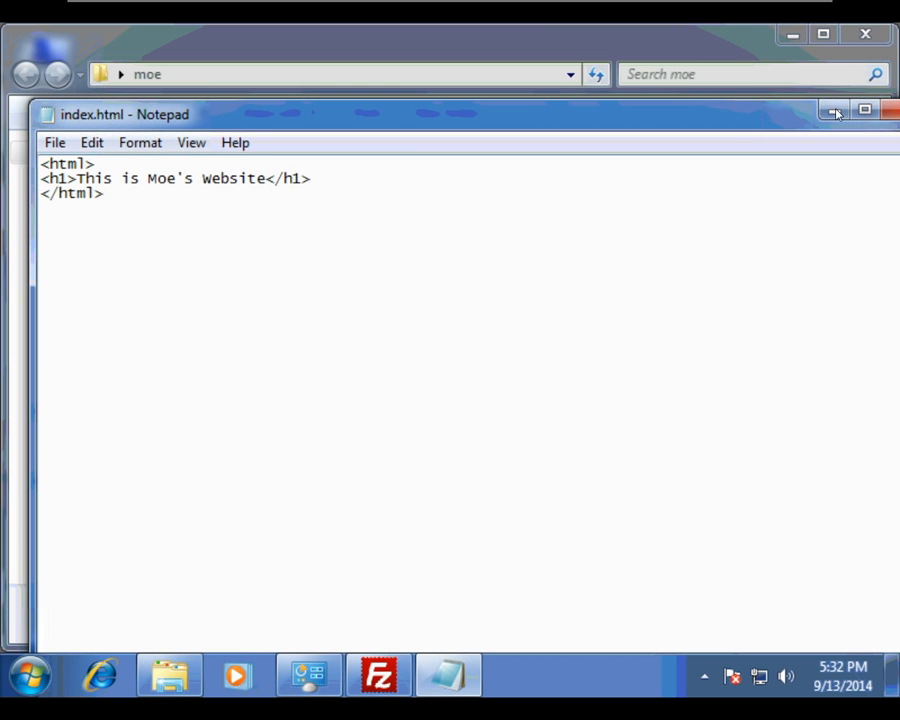
{"action": "left_click", "coordinate": [890, 112]}
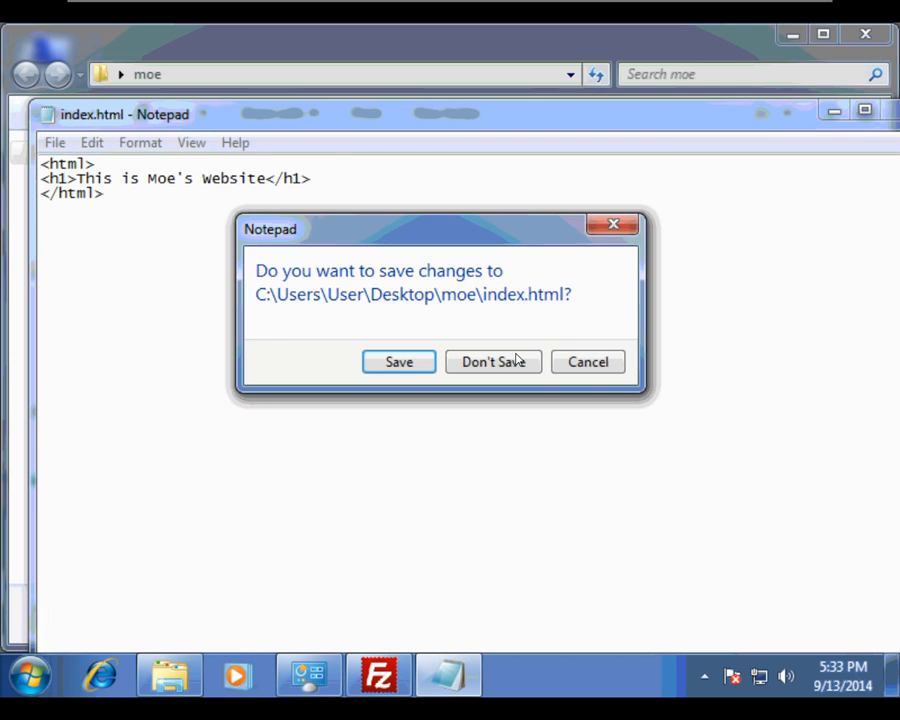
{"action": "left_click", "coordinate": [405, 367]}
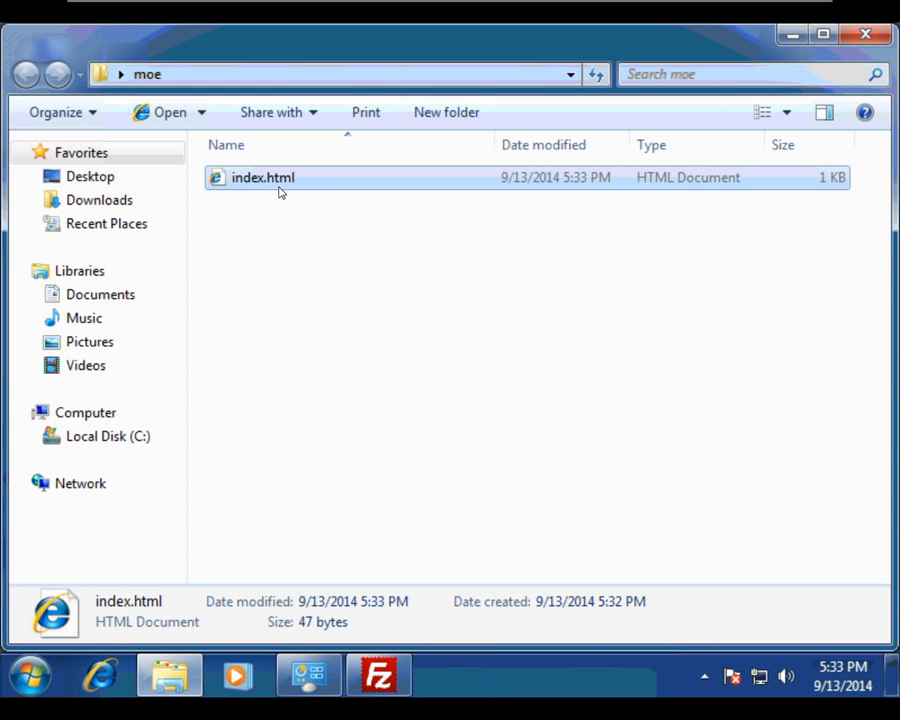
{"action": "left_click", "coordinate": [852, 35]}
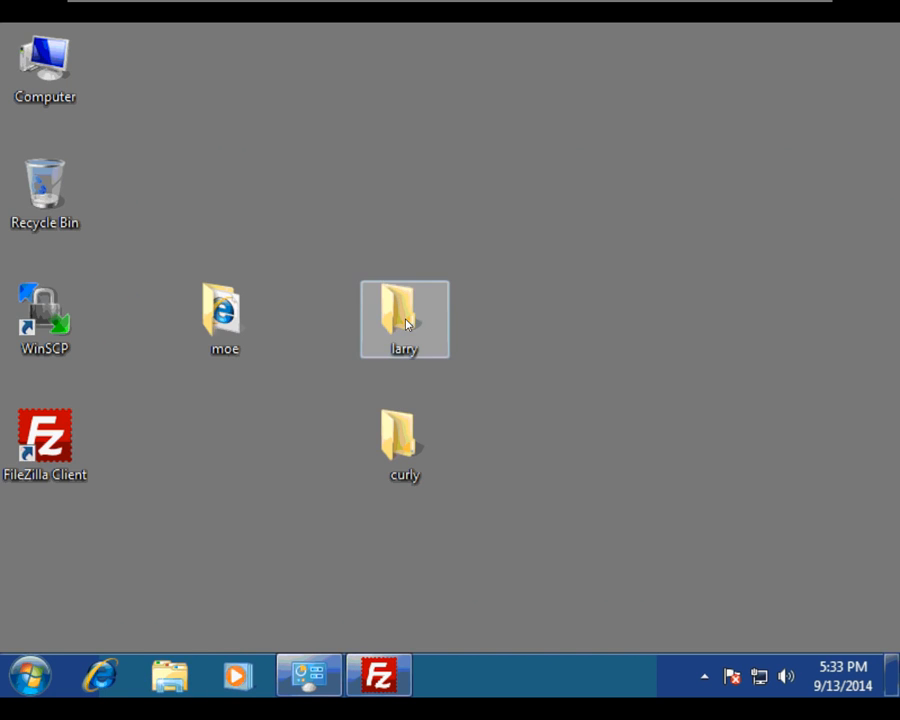
Create a text document inside the larry folder and name it index.html, accepting the change of file extension.
{"action": "double_click", "coordinate": [405, 322]}
{"action": "right_click", "coordinate": [328, 259]}
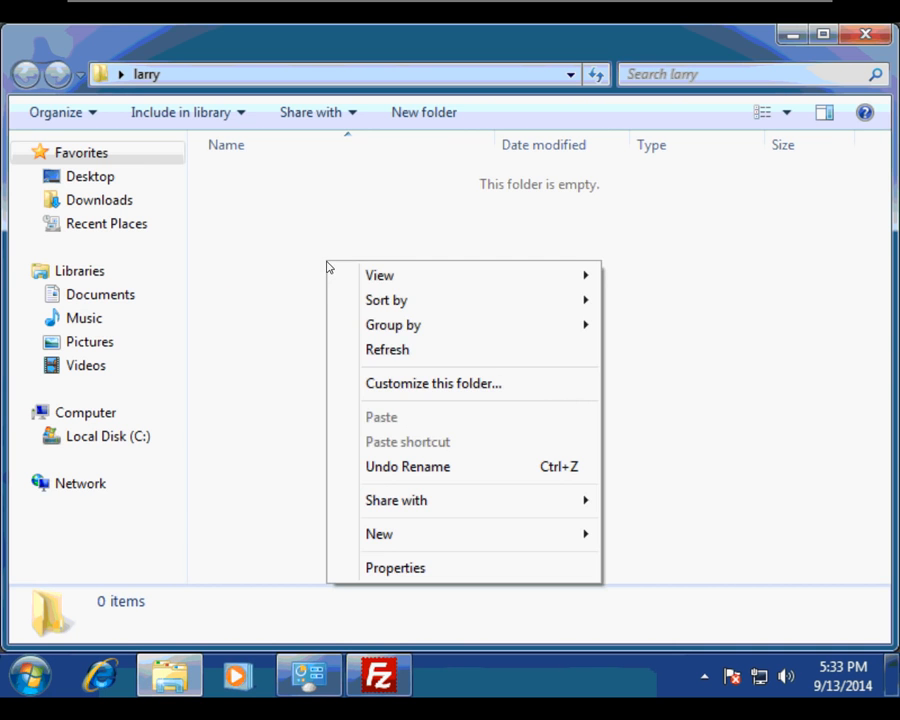
{"action": "mouse_move", "coordinate": [550, 544]}
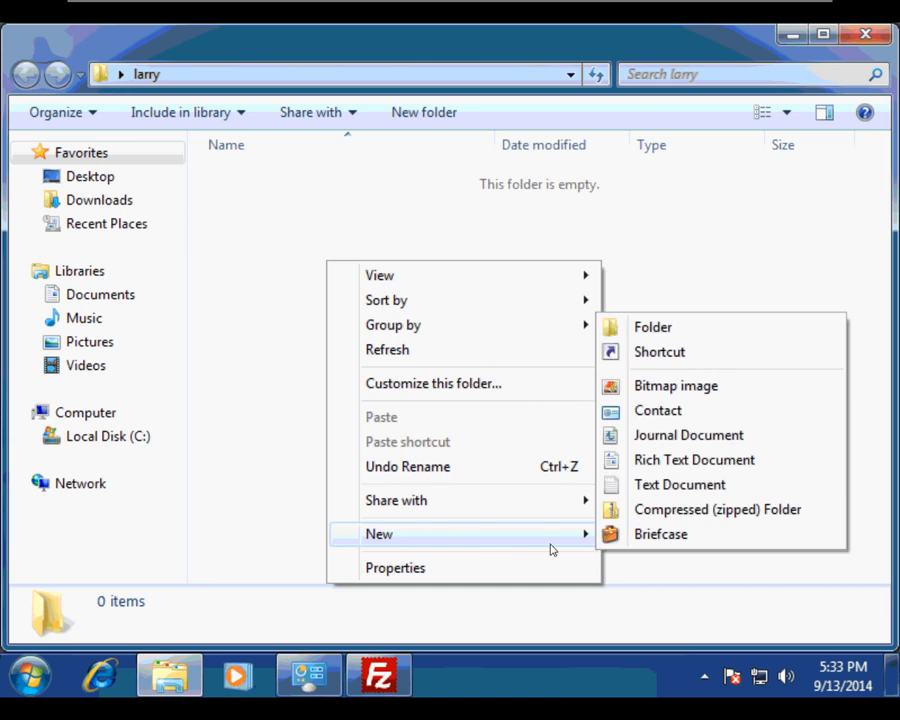
{"action": "left_click", "coordinate": [708, 484]}
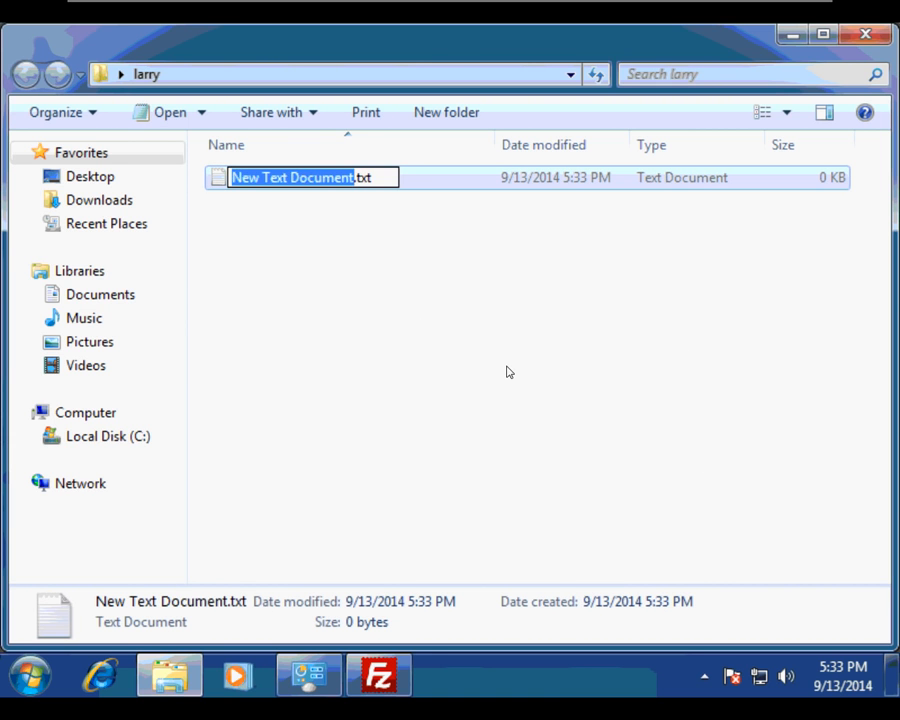
{"action": "type", "text": "index.html"}
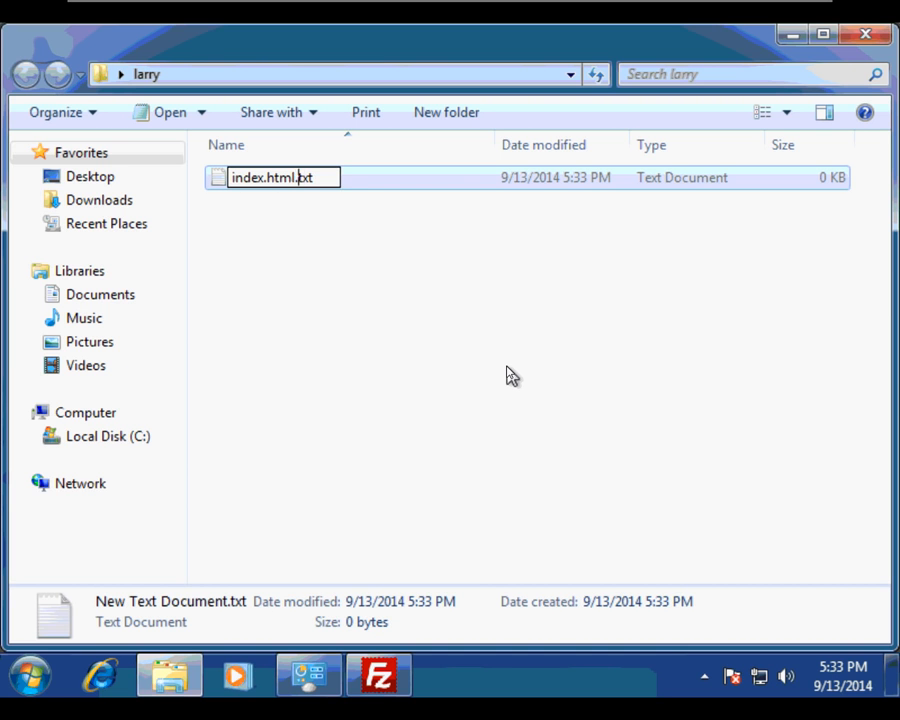
{"action": "key", "text": "BackSpace"}
{"action": "key", "text": "BackSpace"}
{"action": "key", "text": "BackSpace"}
{"action": "key", "text": "BackSpace"}
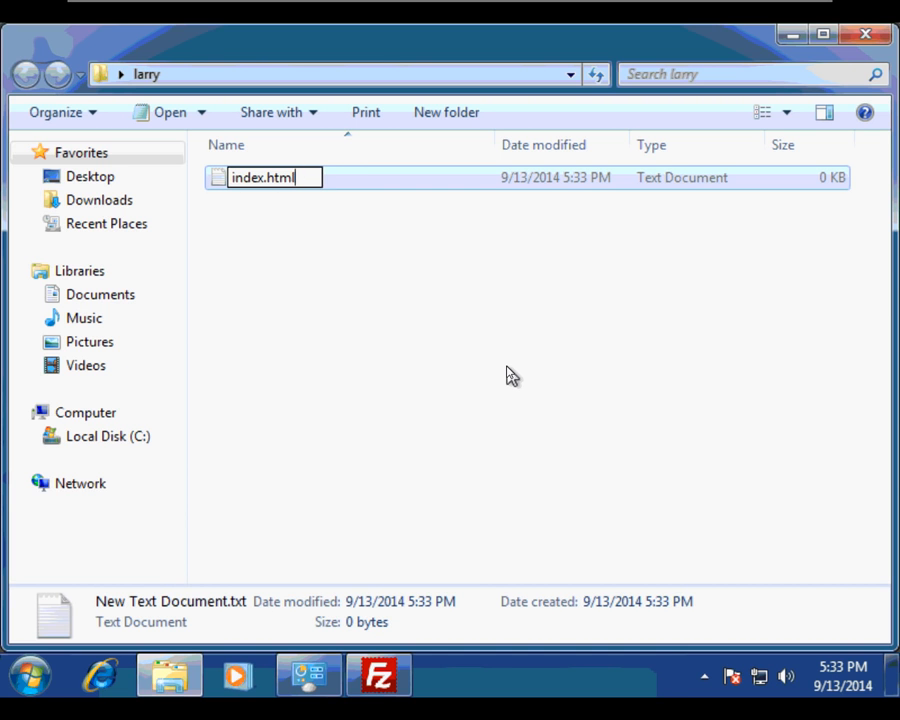
{"action": "key", "text": "Return"}
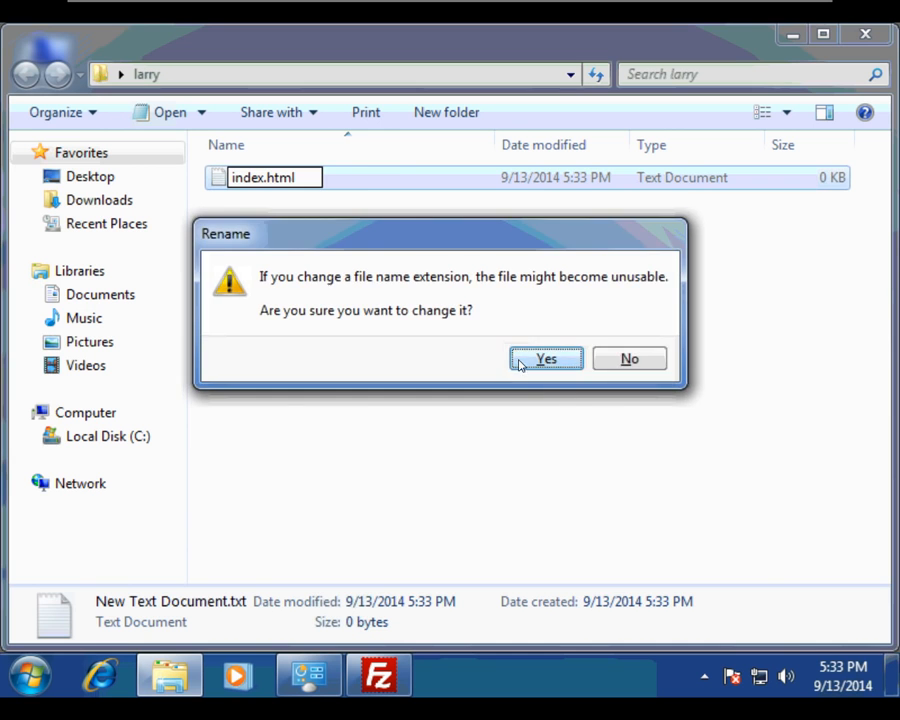
{"action": "left_click", "coordinate": [520, 360]}
Open the larry folder's index.html in Notepad and paste the copied HTML code into it.
{"action": "right_click", "coordinate": [281, 177]}
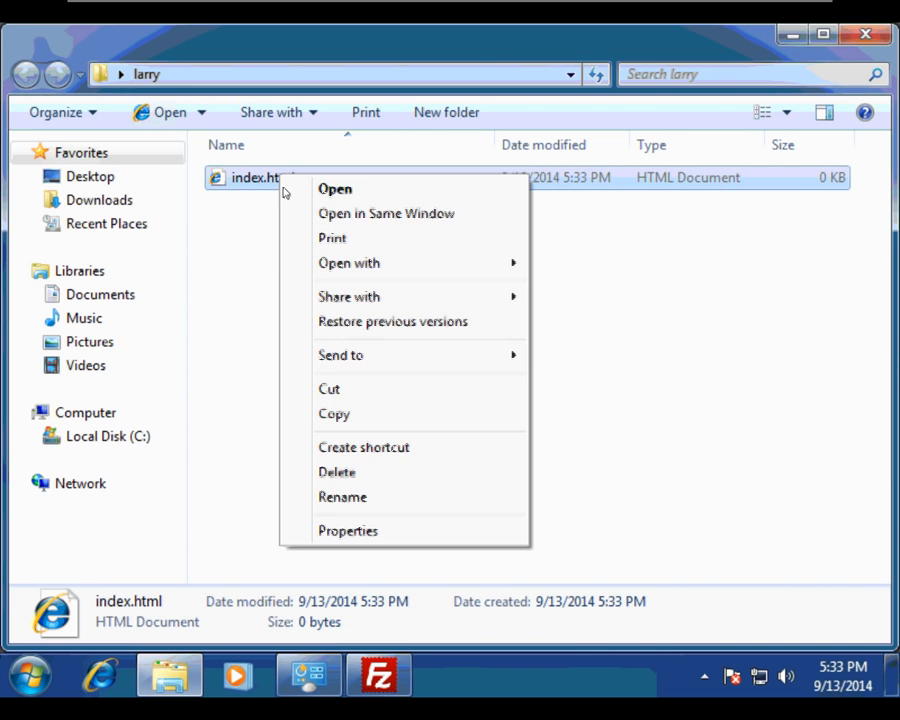
{"action": "mouse_move", "coordinate": [310, 265]}
{"action": "left_click", "coordinate": [578, 313]}
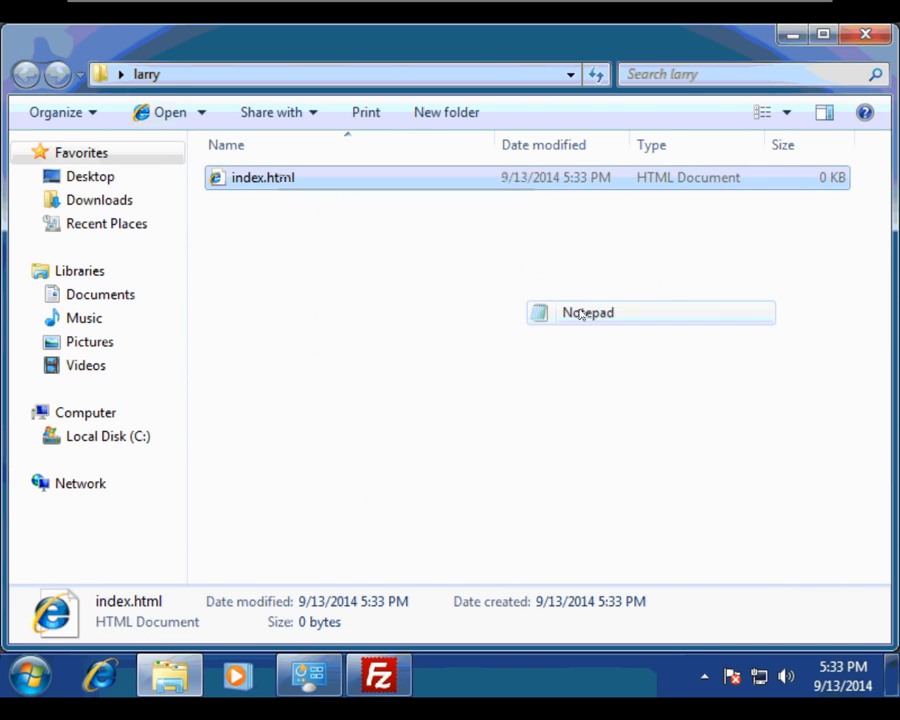
{"action": "right_click", "coordinate": [313, 255]}
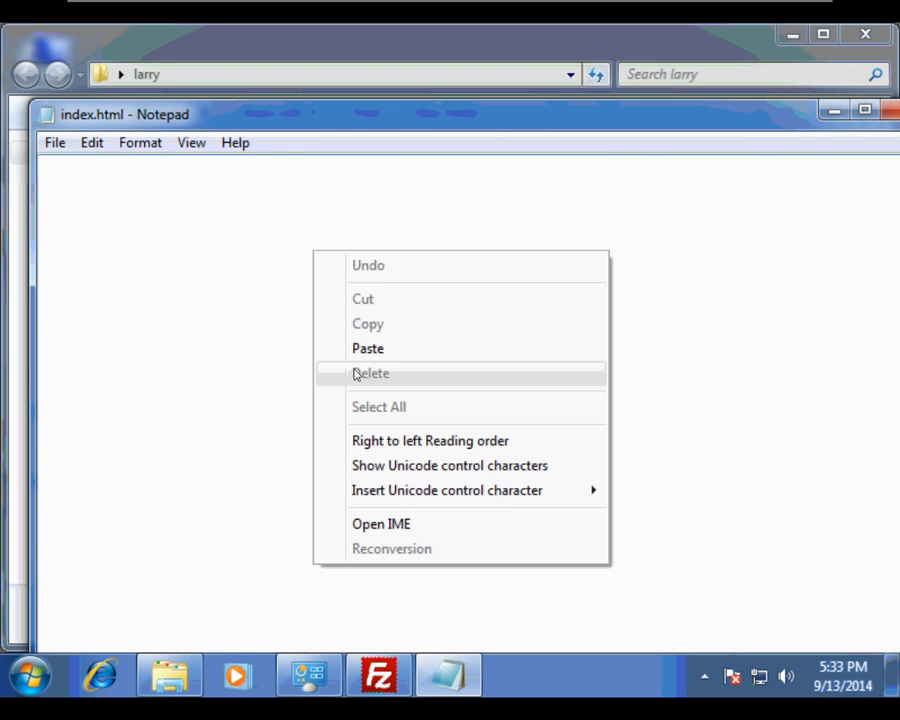
{"action": "left_click", "coordinate": [362, 349]}
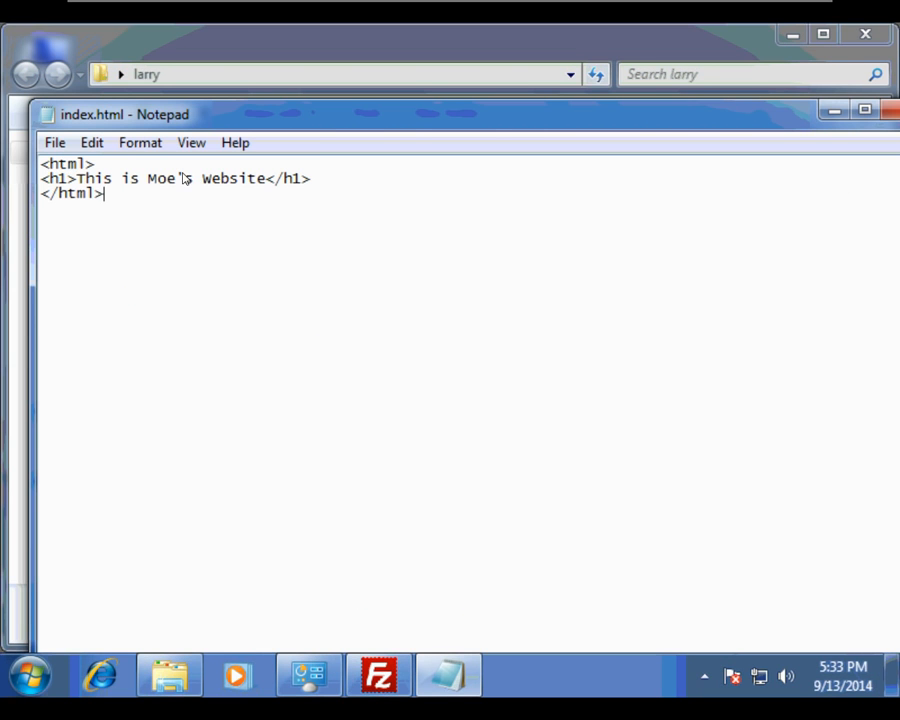
Replace "Moe" with "Larry" in the pasted h1 heading so it reads "This is Larry's Website".
{"action": "key", "text": "BackSpace"}
{"action": "key", "text": "BackSpace"}
{"action": "key", "text": "BackSpace"}
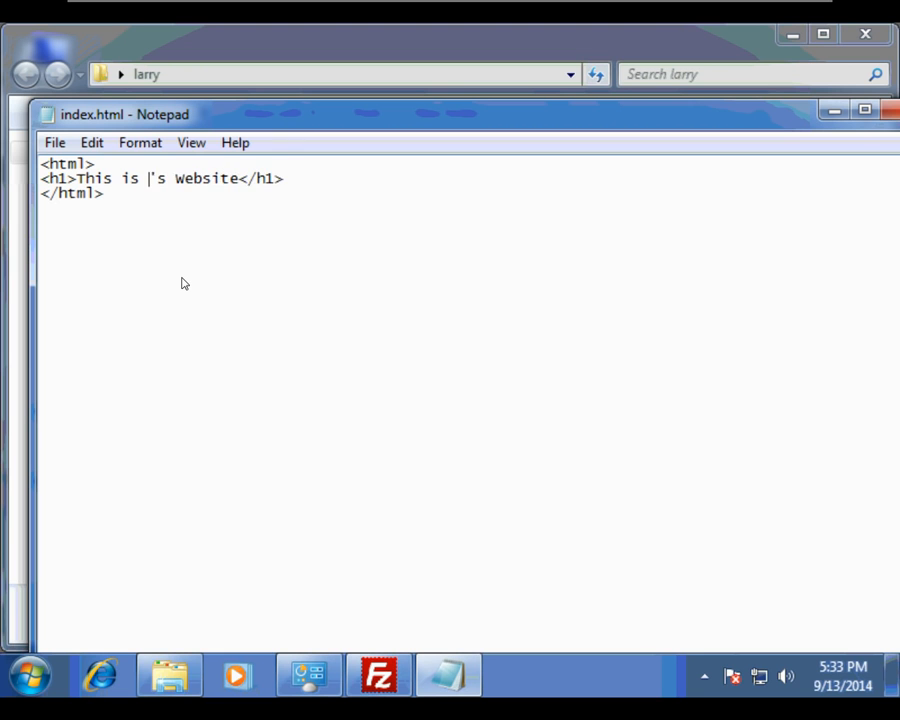
{"action": "type", "text": "Larry"}
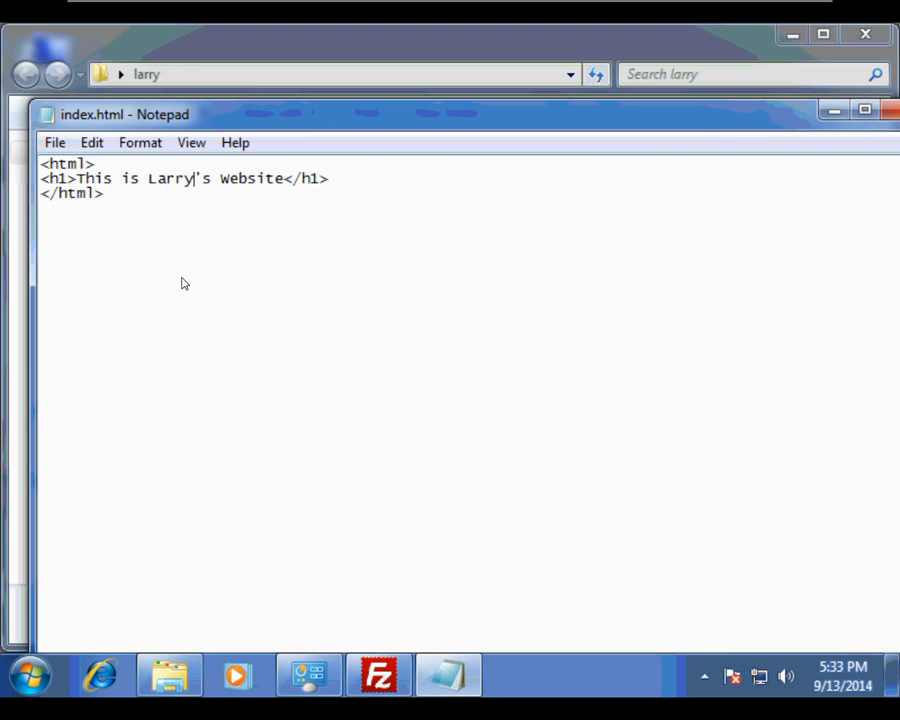
Close Notepad, saving the changes to Larry's index.html, and close the larry folder.
{"action": "left_click", "coordinate": [887, 110]}
{"action": "left_click", "coordinate": [415, 361]}
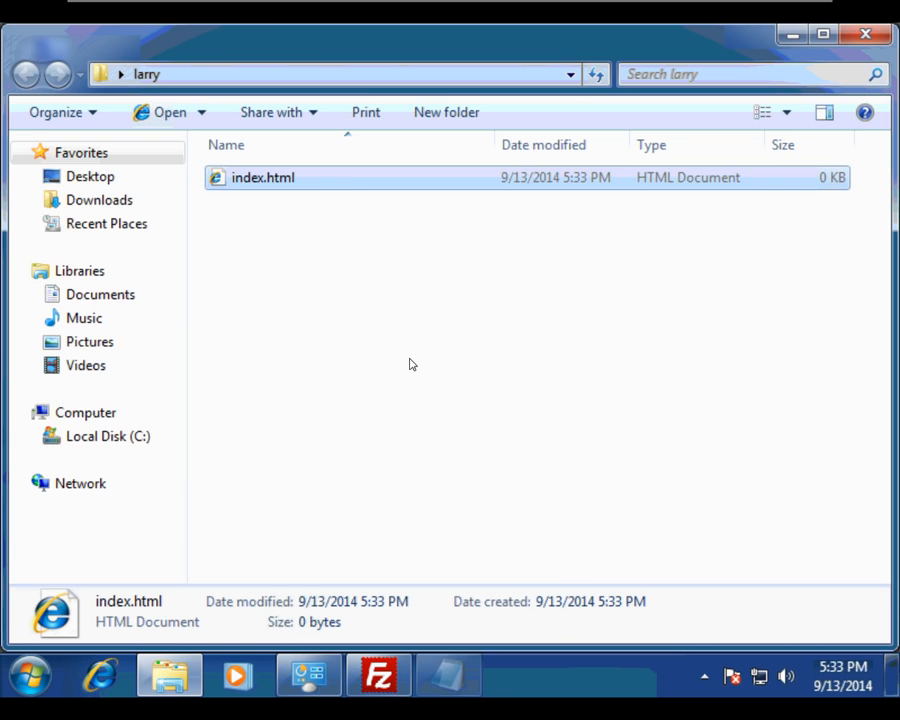
{"action": "left_click", "coordinate": [865, 34]}
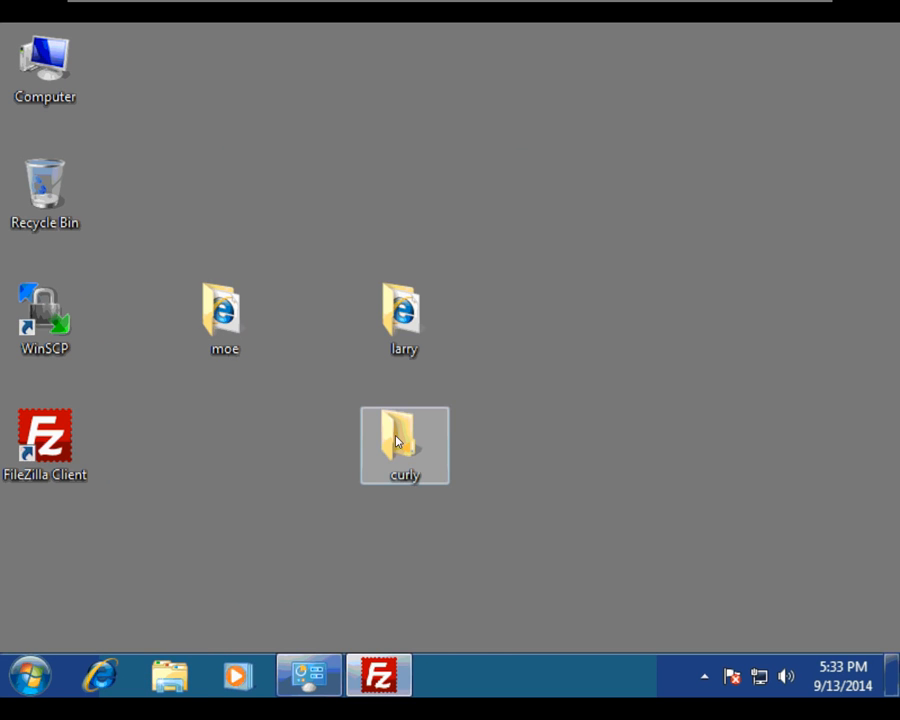
Create a text document inside the curly folder and name it index.html, accepting the change of file extension.
{"action": "right_click", "coordinate": [396, 441]}
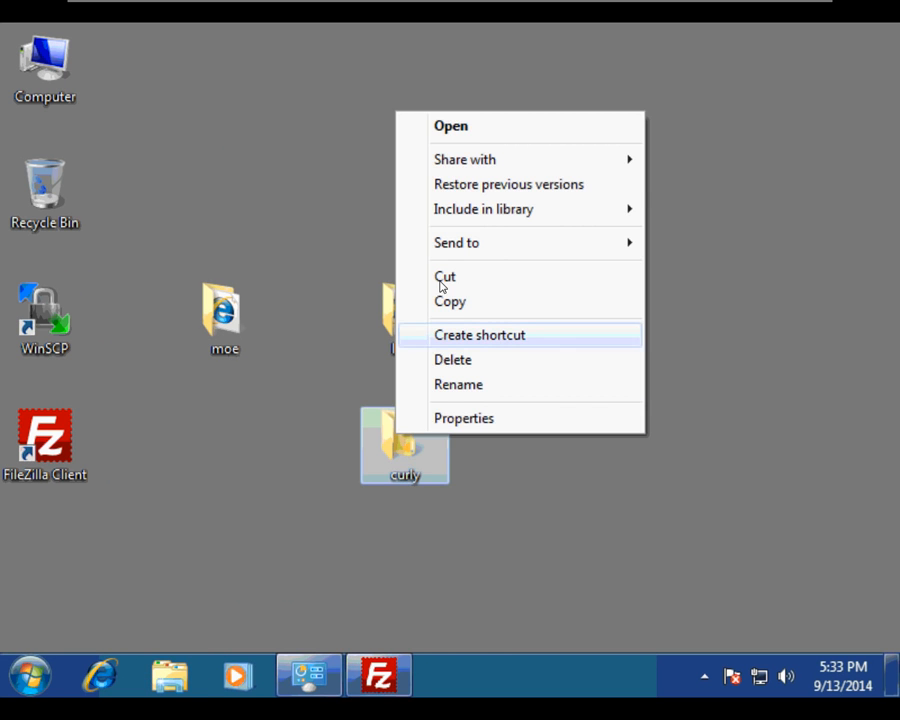
{"action": "left_click", "coordinate": [476, 130]}
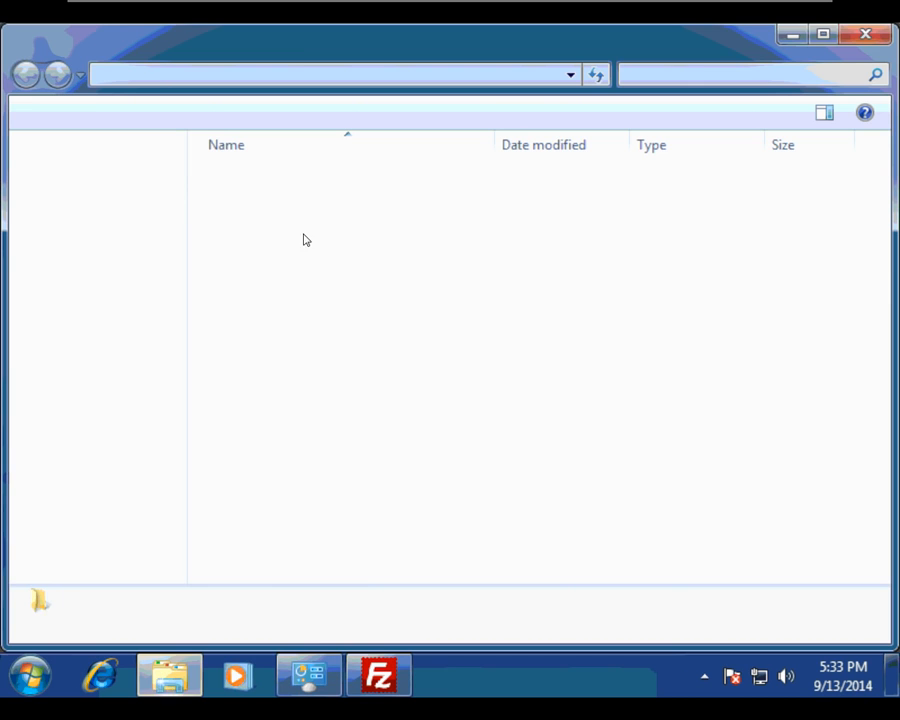
{"action": "right_click", "coordinate": [273, 273]}
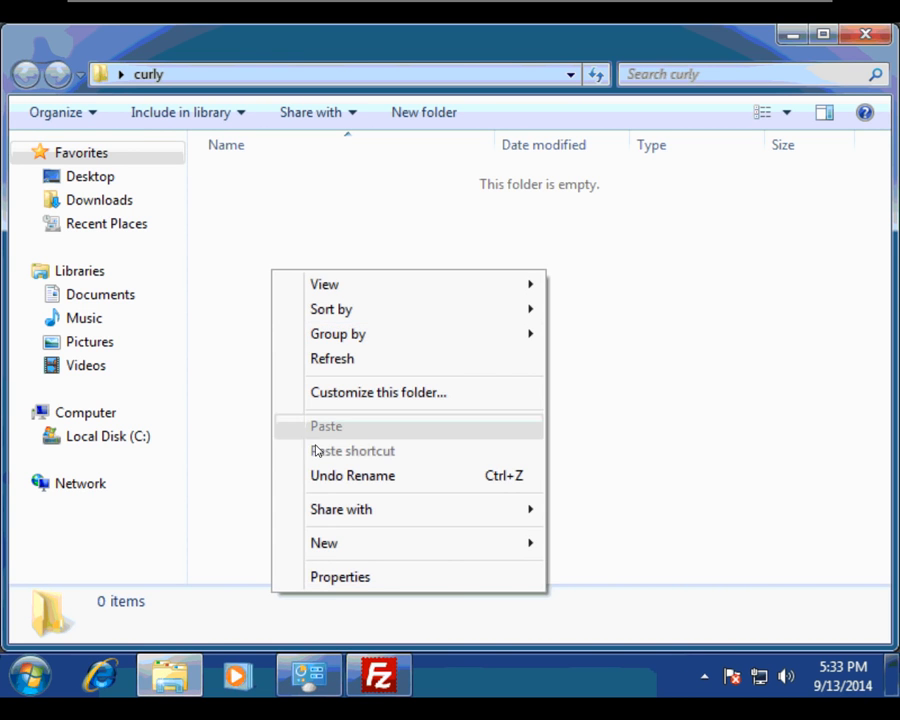
{"action": "mouse_move", "coordinate": [333, 541]}
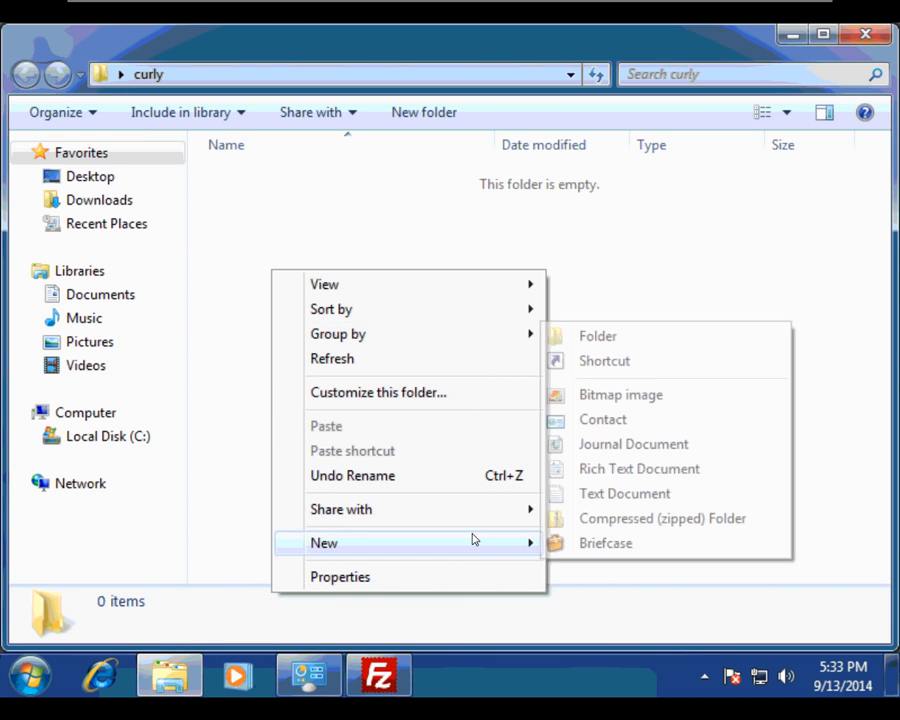
{"action": "left_click", "coordinate": [641, 492]}
{"action": "type", "text": "inde"}
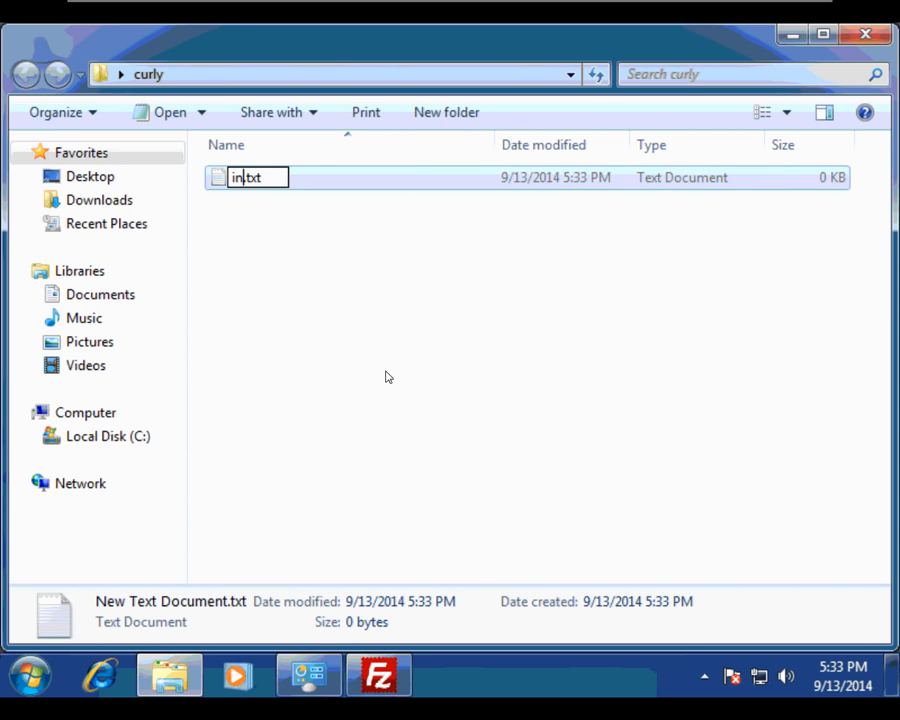
{"action": "type", "text": "x.html"}
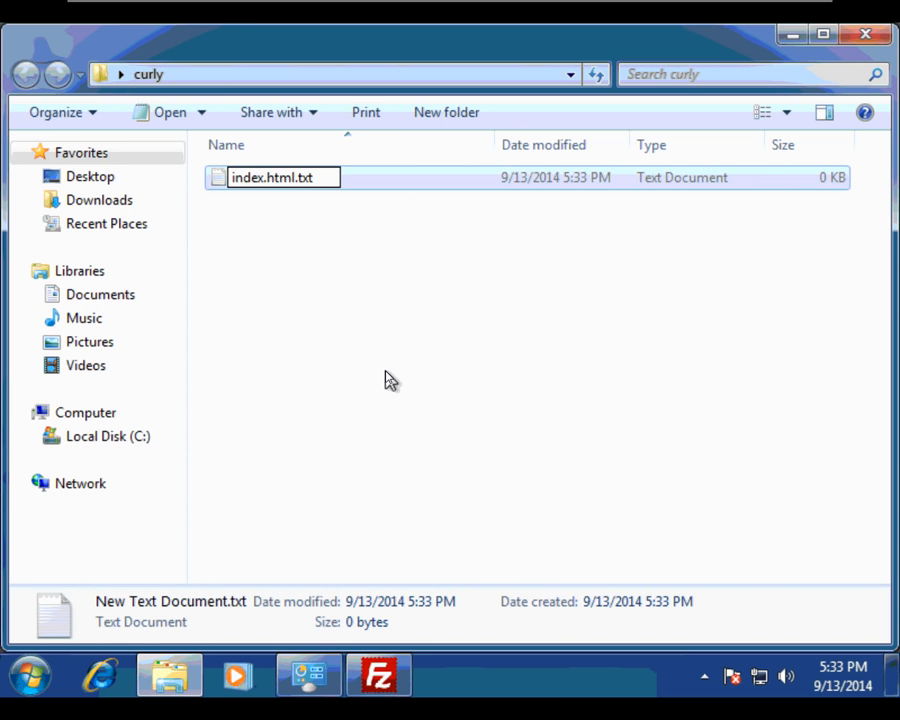
{"action": "key", "text": "BackSpace"}
{"action": "key", "text": "BackSpace"}
{"action": "key", "text": "BackSpace"}
{"action": "key", "text": "BackSpace"}
{"action": "key", "text": "Return"}
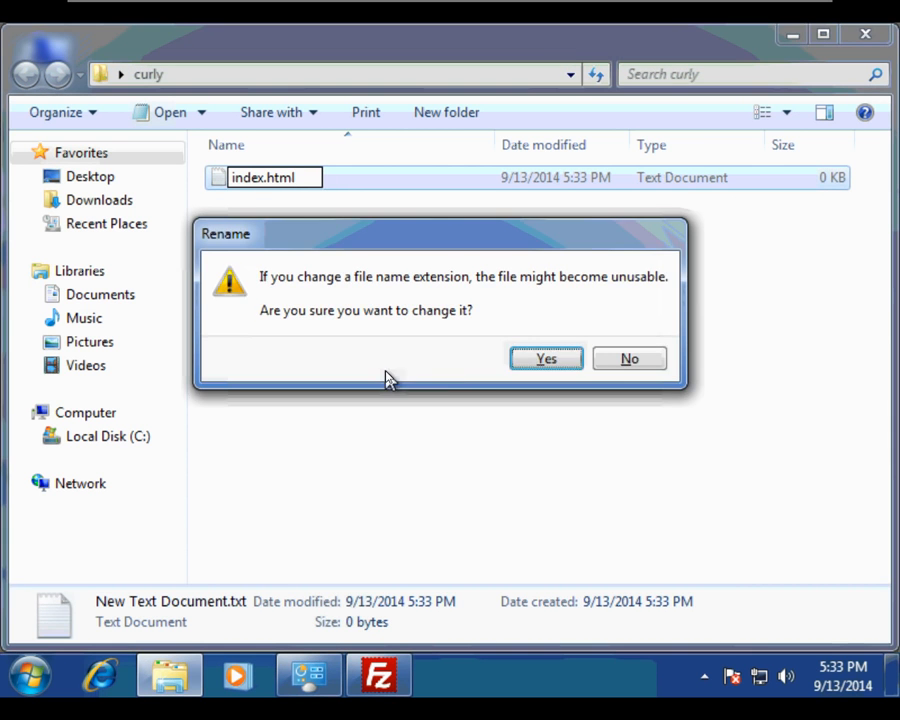
{"action": "left_click", "coordinate": [530, 358]}
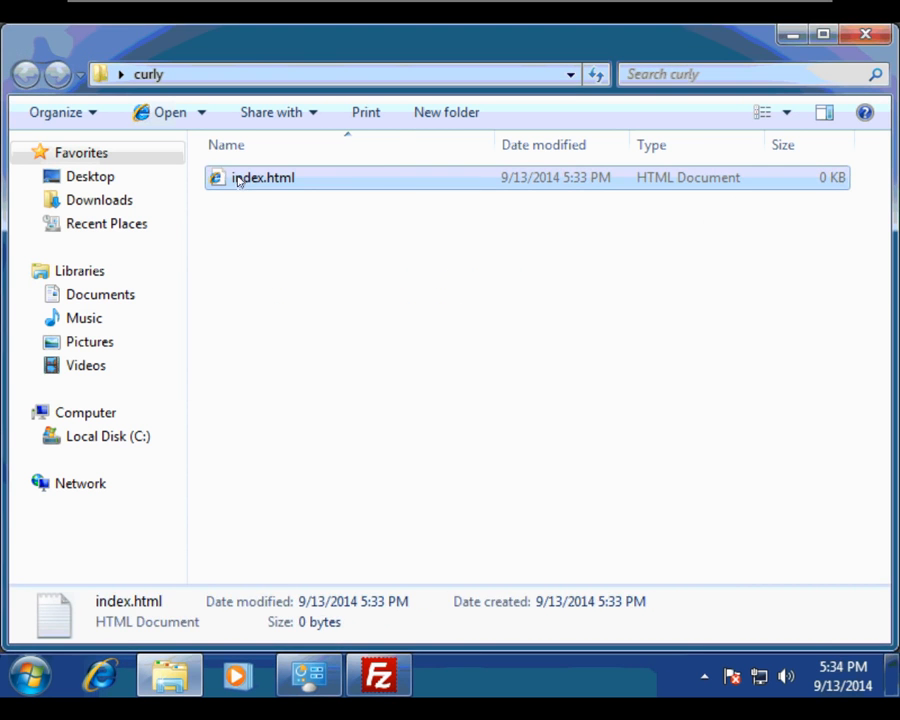
Open the curly folder's index.html in Notepad and paste the copied HTML code into it.
{"action": "right_click", "coordinate": [236, 178]}
{"action": "mouse_move", "coordinate": [290, 266]}
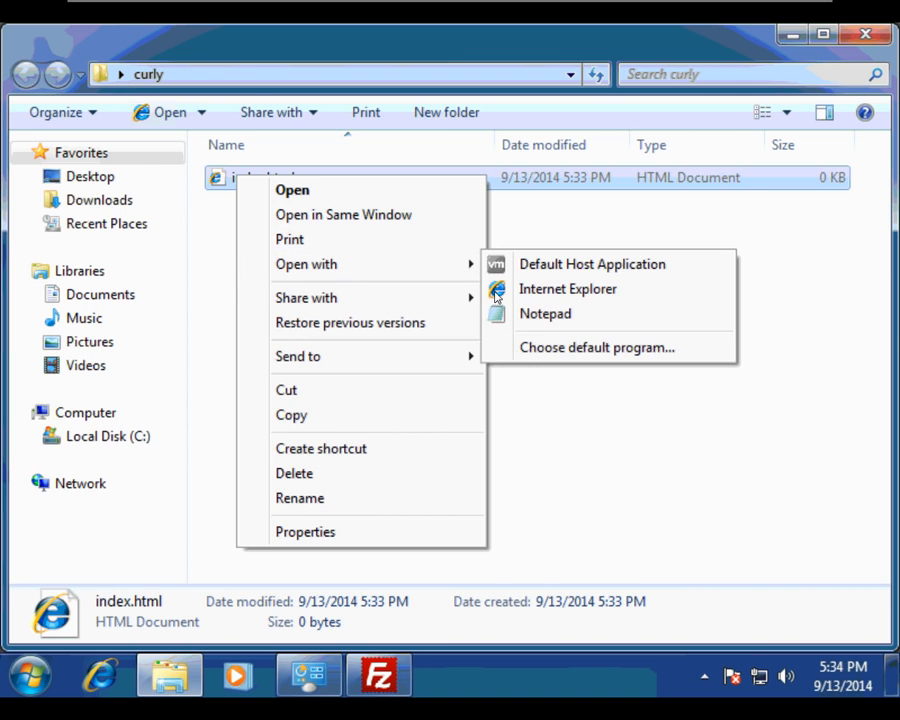
{"action": "left_click", "coordinate": [540, 312]}
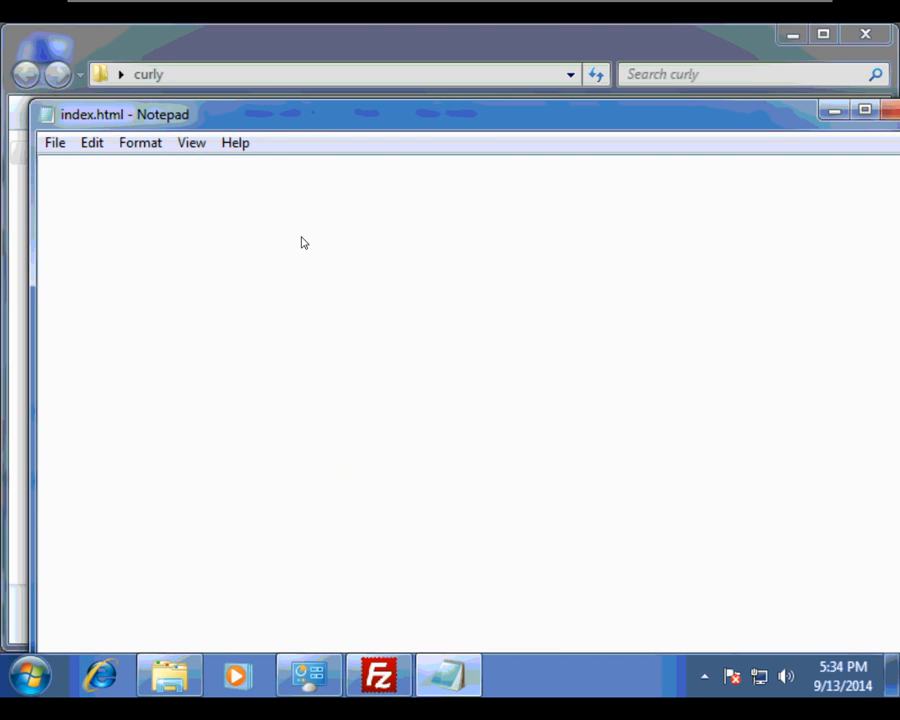
{"action": "right_click", "coordinate": [301, 239]}
{"action": "left_click", "coordinate": [348, 336]}
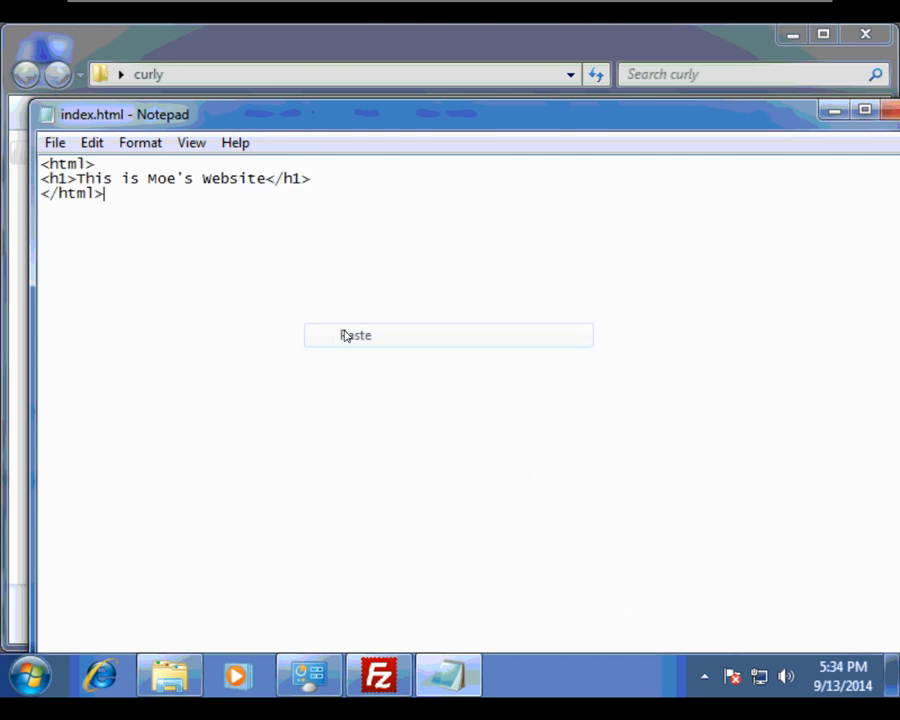
Replace "Moe" with "Curly" in the pasted h1 heading so it reads "This is Curly's Website".
{"action": "left_click", "coordinate": [176, 179]}
{"action": "key", "text": "BackSpace"}
{"action": "key", "text": "BackSpace"}
{"action": "key", "text": "BackSpace"}
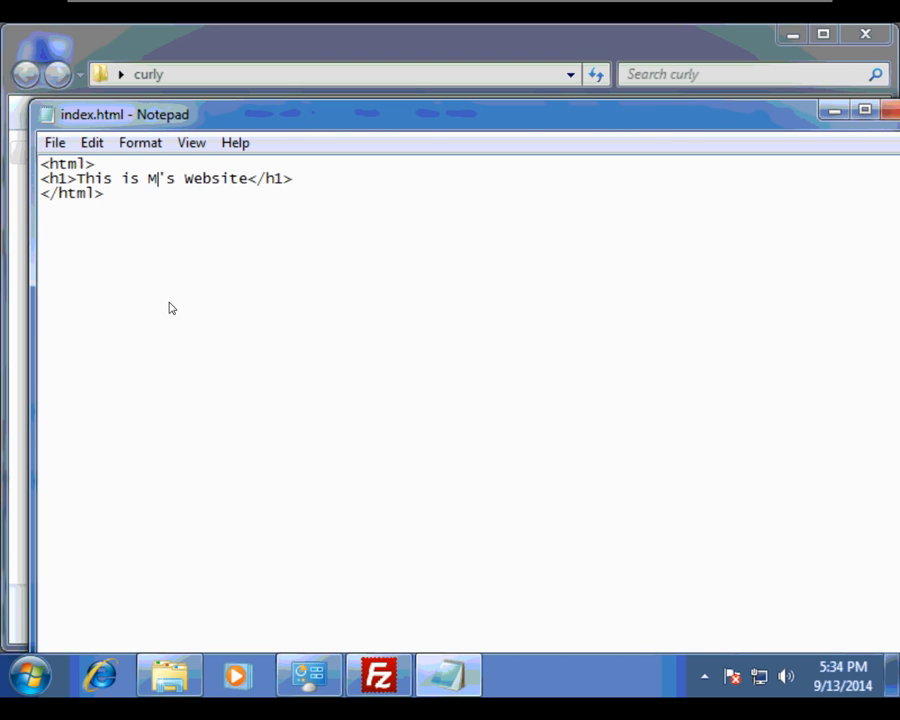
{"action": "type", "text": "Curly"}
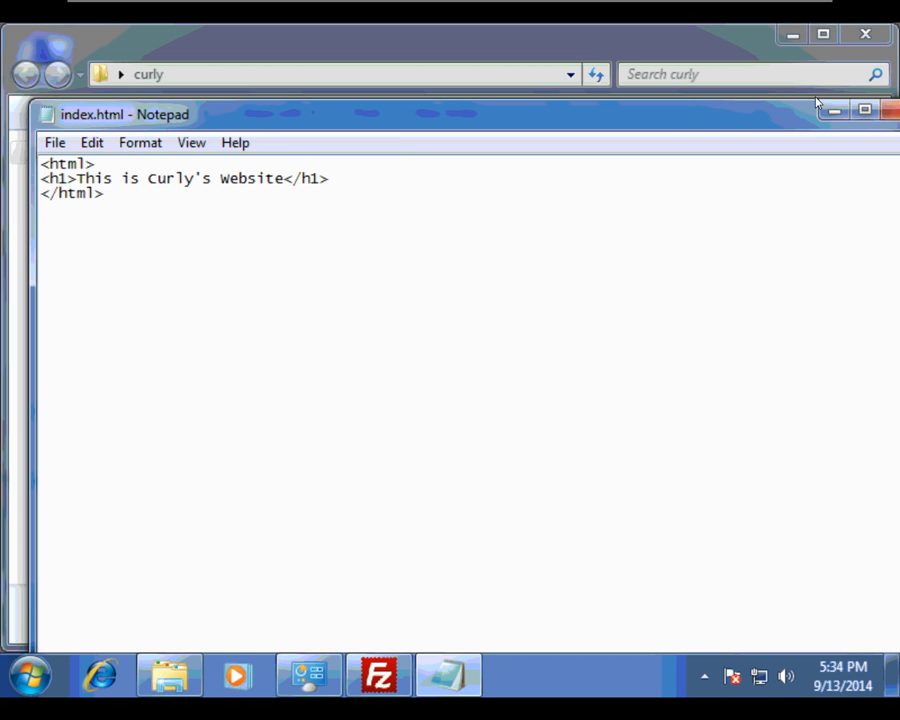
Close Notepad, saving the changes to Curly's index.html, and close the curly folder.
{"action": "left_click", "coordinate": [885, 110]}
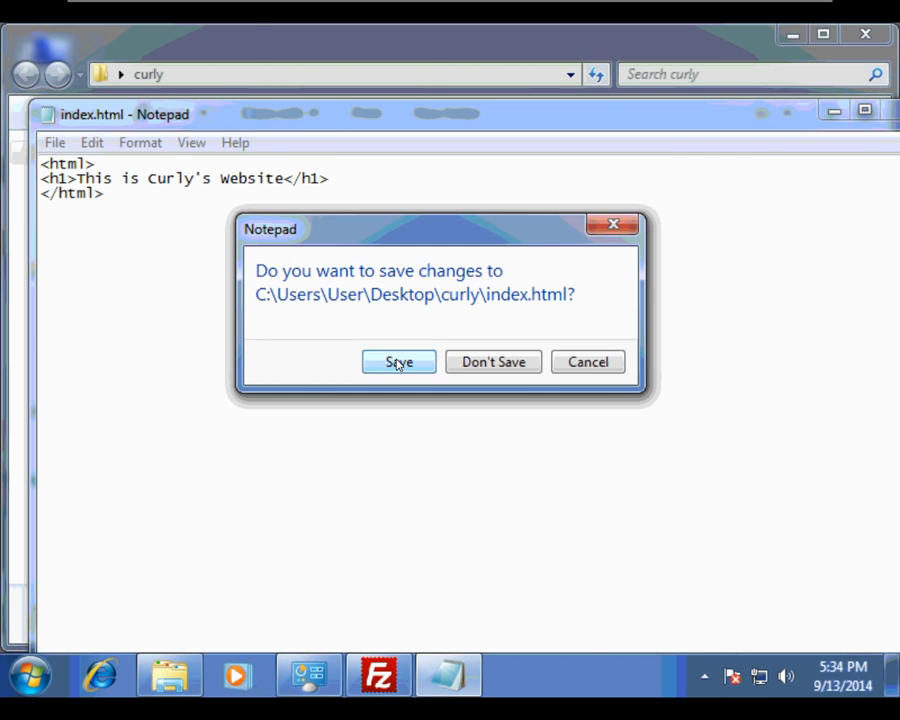
{"action": "left_click", "coordinate": [398, 364]}
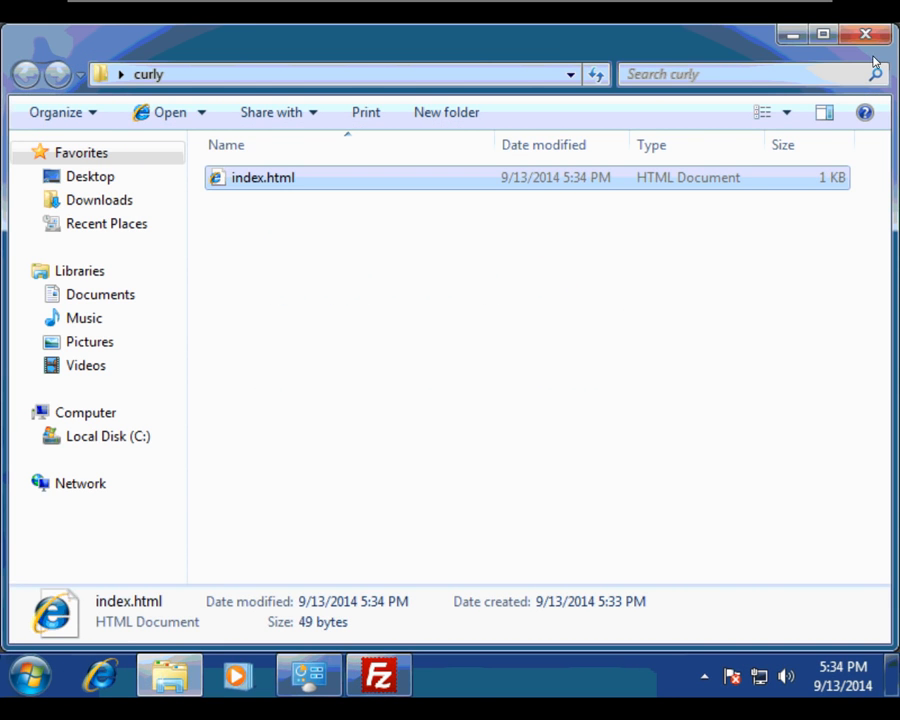
{"action": "left_click", "coordinate": [872, 39]}
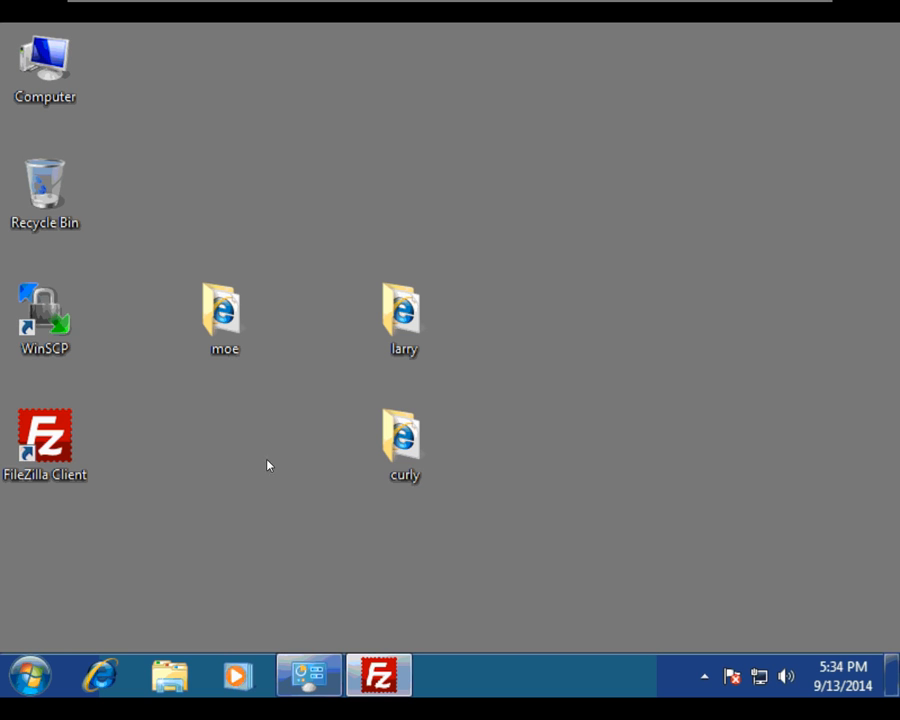
Open WinSCP and configure a new session with the FTP protocol and host name 192.168.1.175.
{"action": "left_click", "coordinate": [55, 320]}
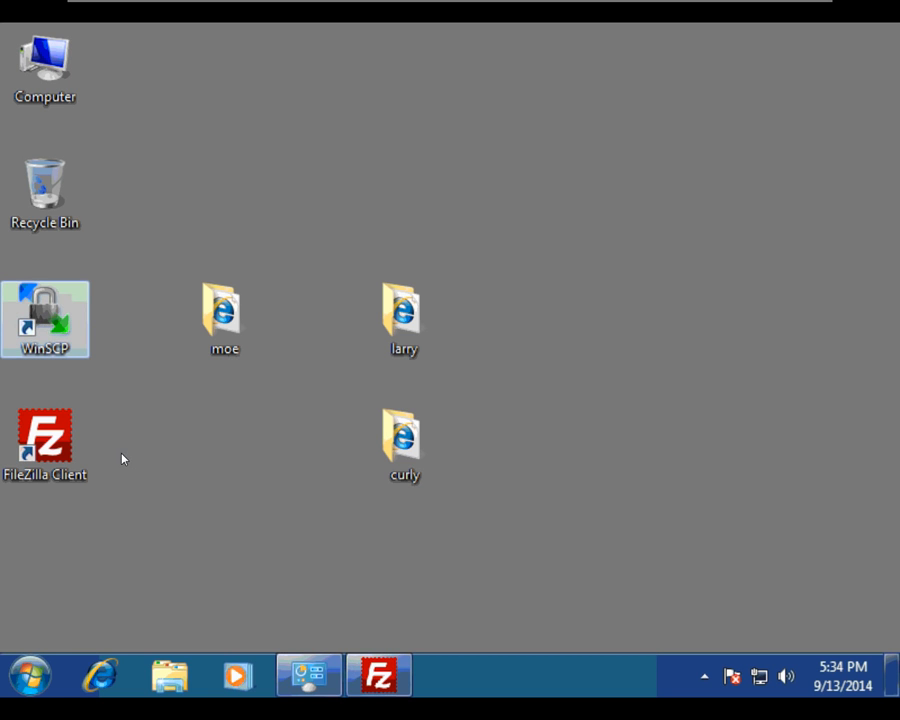
{"action": "key", "text": "Return"}
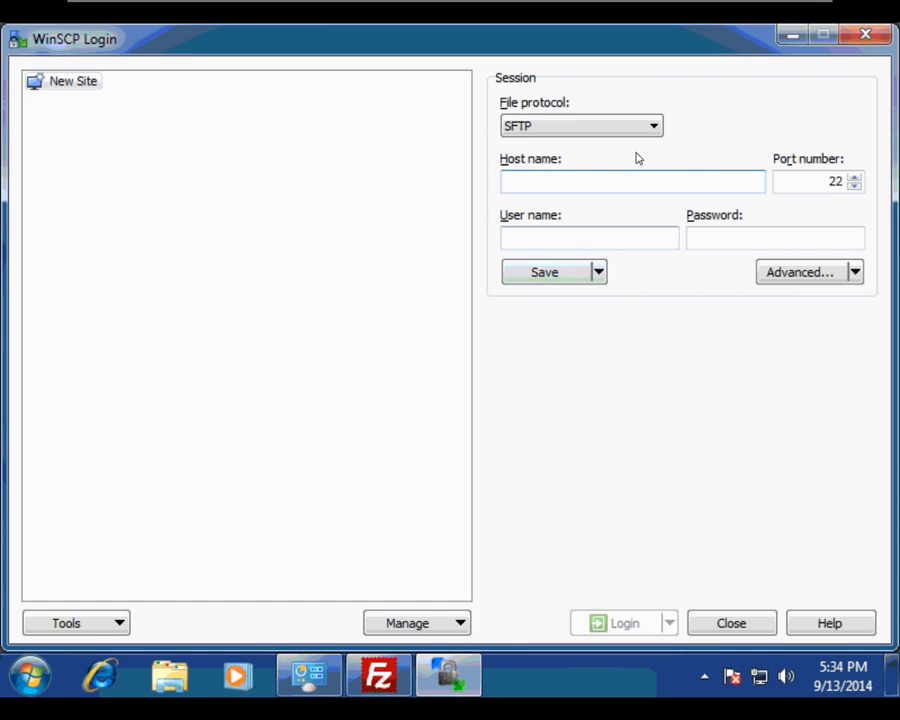
{"action": "left_click", "coordinate": [656, 129]}
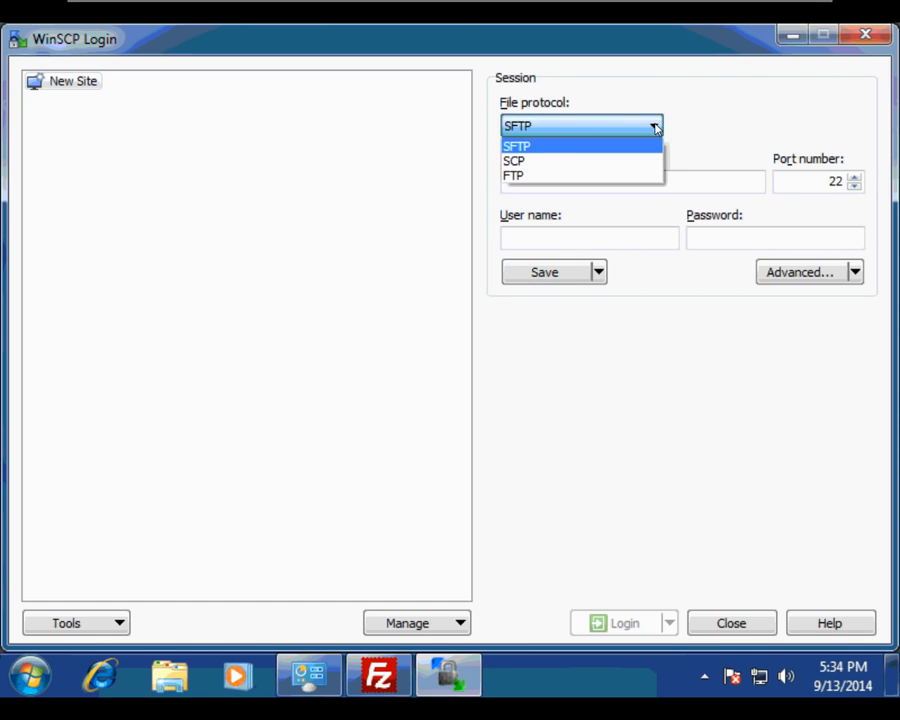
{"action": "left_click", "coordinate": [645, 175]}
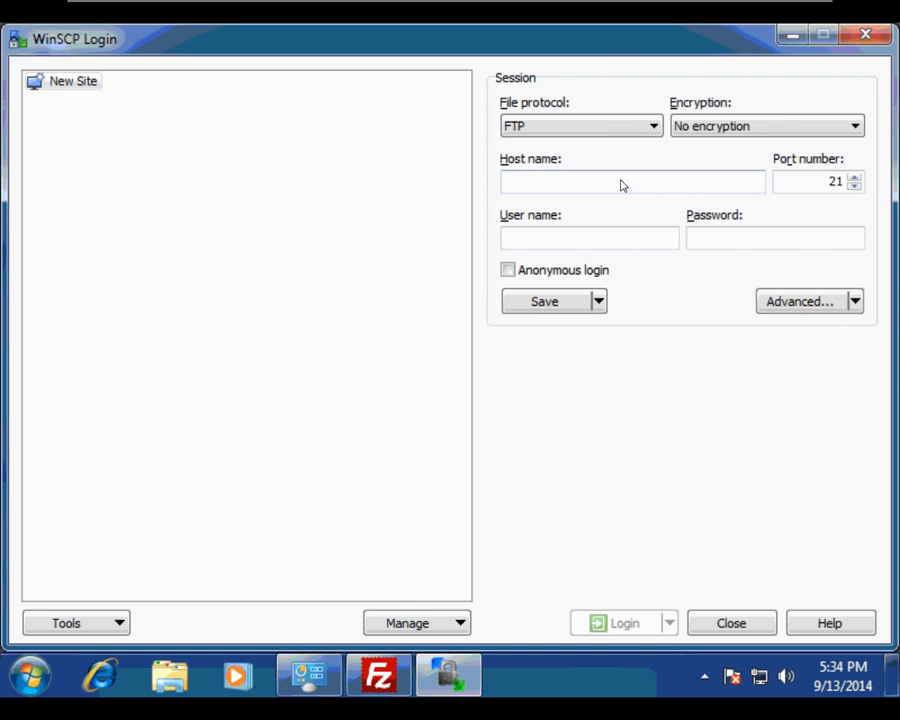
{"action": "left_click", "coordinate": [620, 184]}
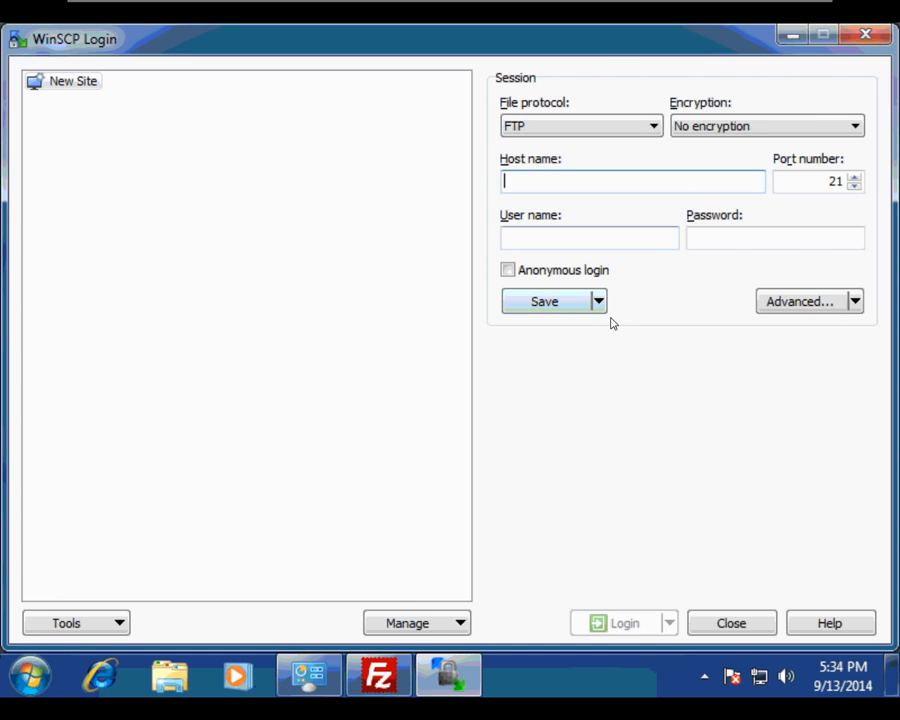
{"action": "type", "text": "19"}
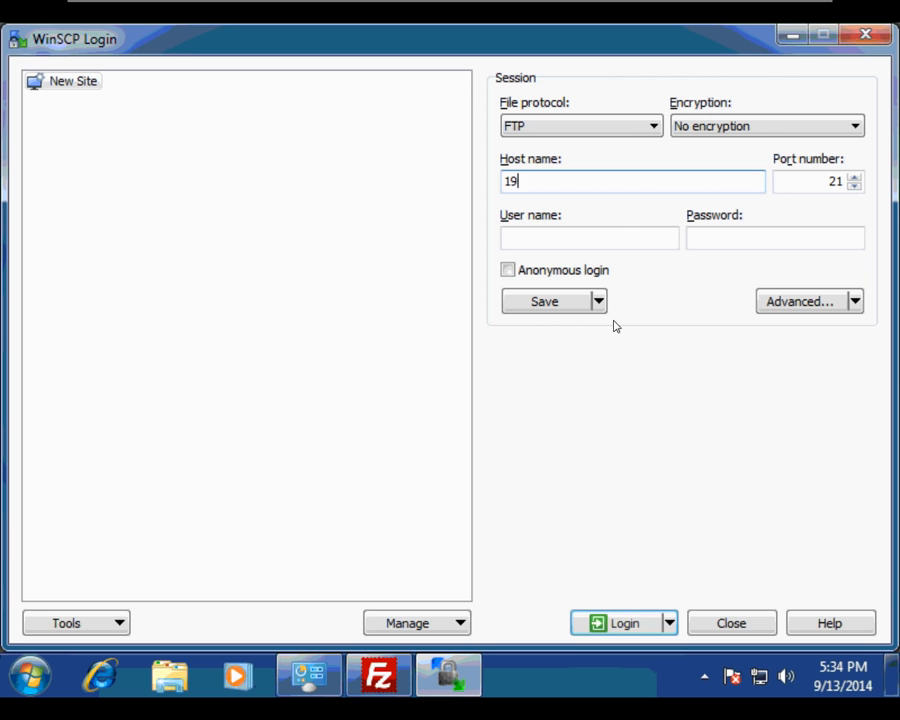
{"action": "type", "text": "2.16"}
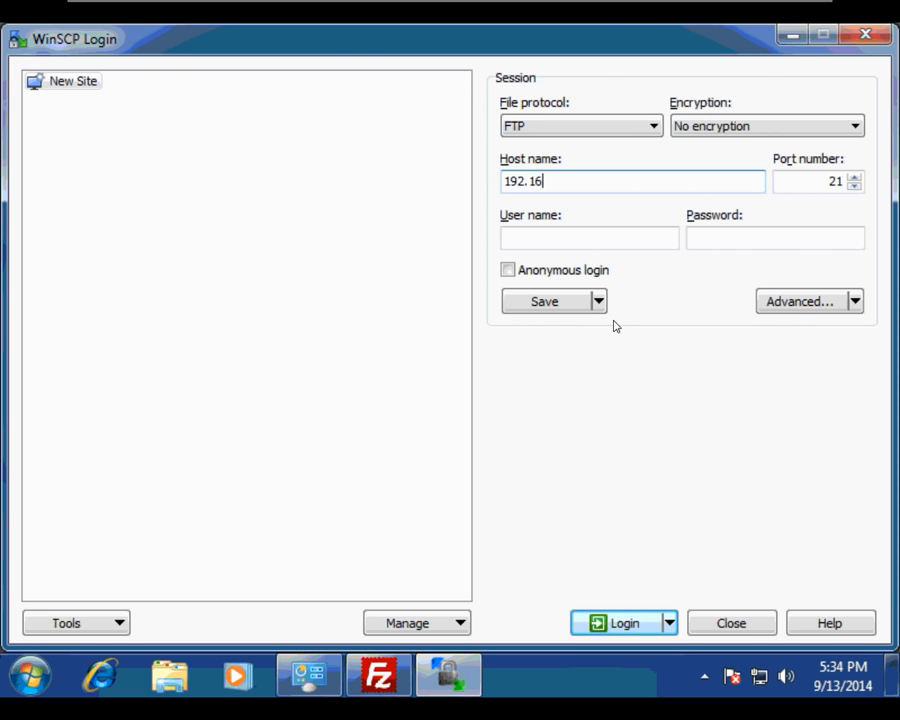
{"action": "type", "text": "8.1.175"}
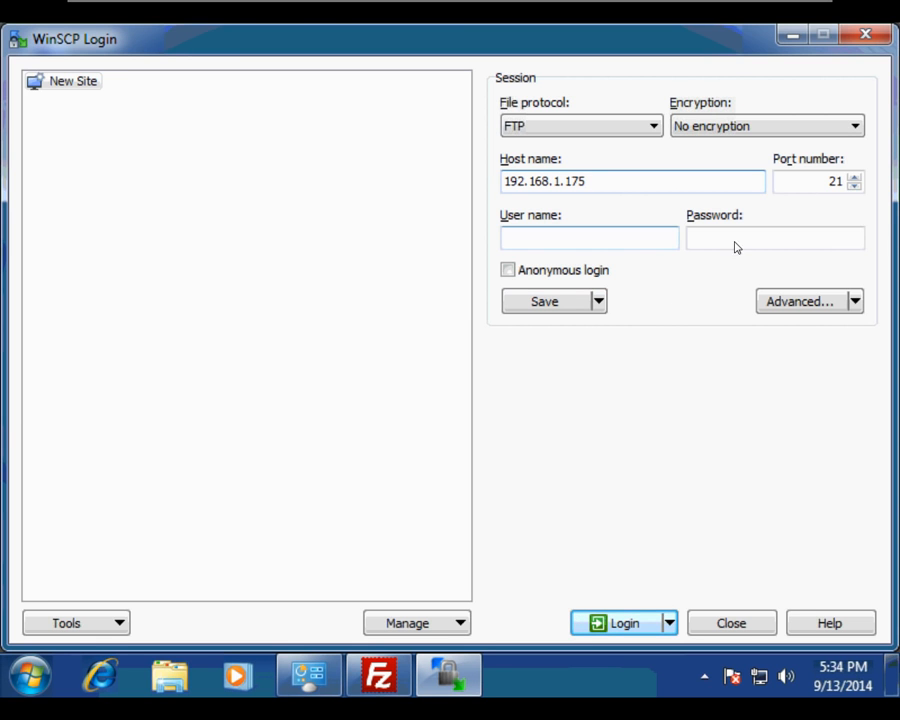
Turn off passive mode in the new site's advanced connection settings and accept the change.
{"action": "left_click", "coordinate": [856, 302]}
{"action": "left_click", "coordinate": [809, 361]}
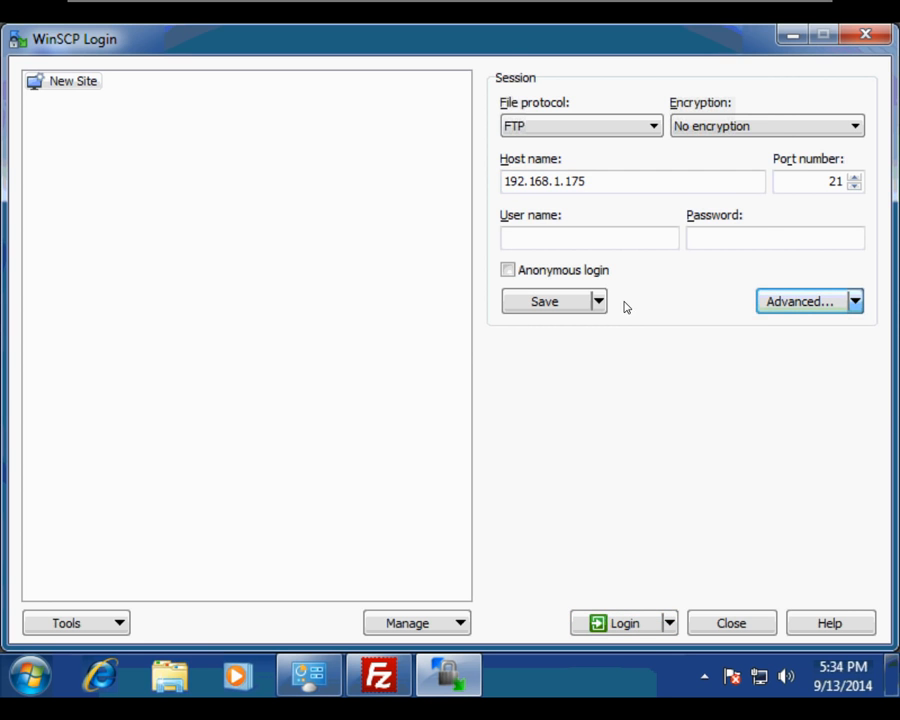
{"action": "left_click", "coordinate": [180, 200]}
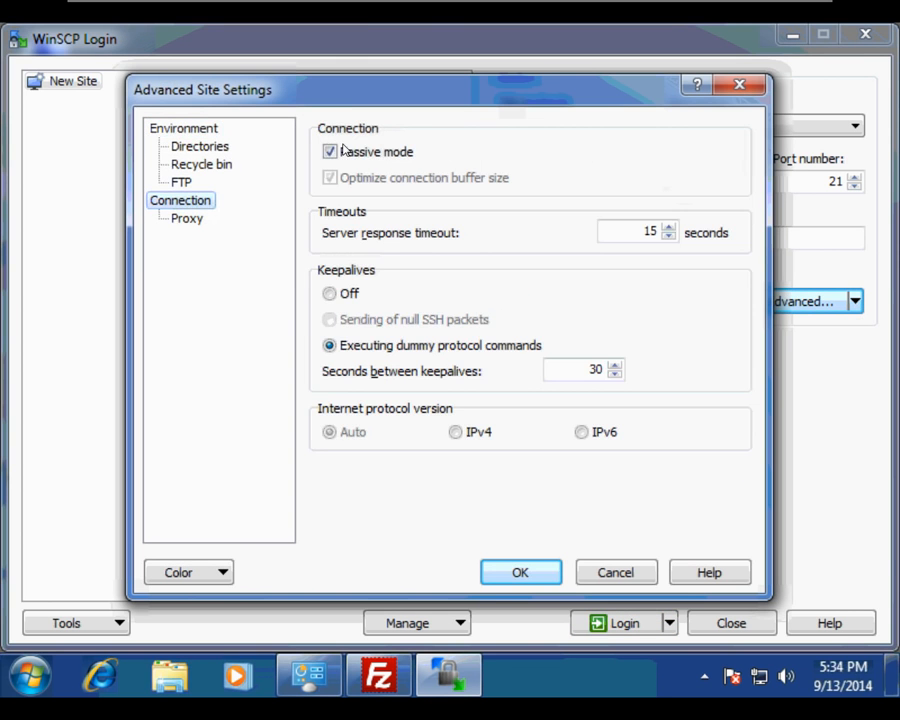
{"action": "left_click", "coordinate": [330, 151]}
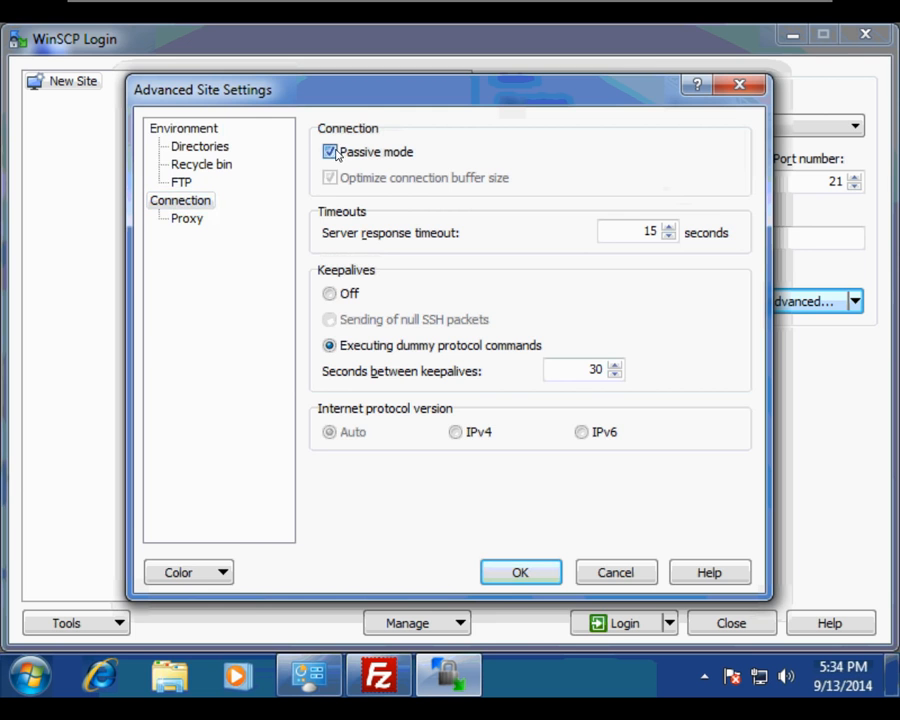
{"action": "left_click", "coordinate": [518, 572]}
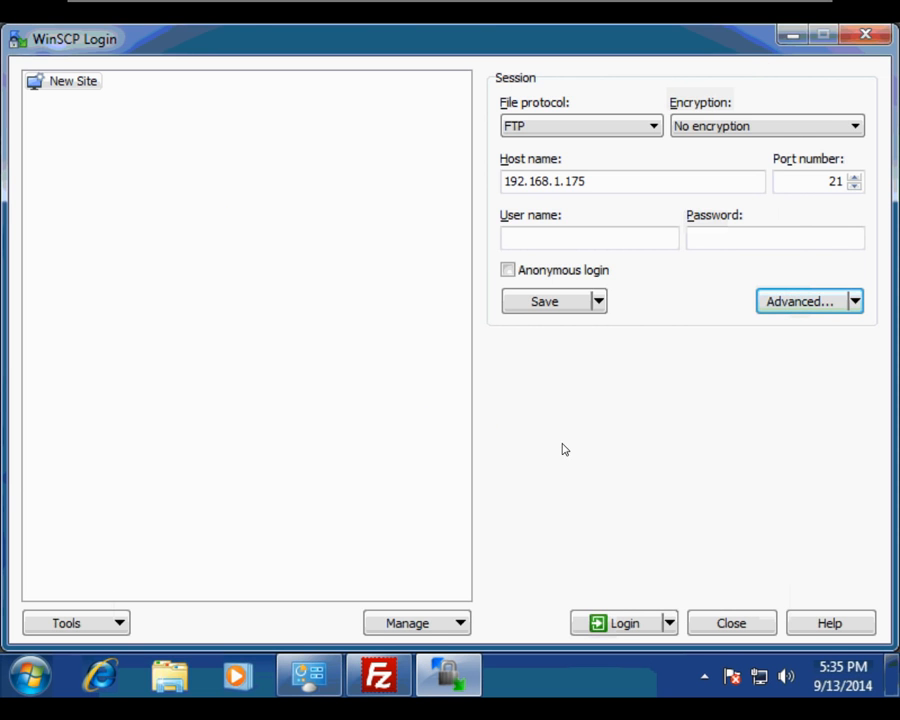
Log in to the FTP server with the username moe and enter the account password.
{"action": "left_click", "coordinate": [612, 627]}
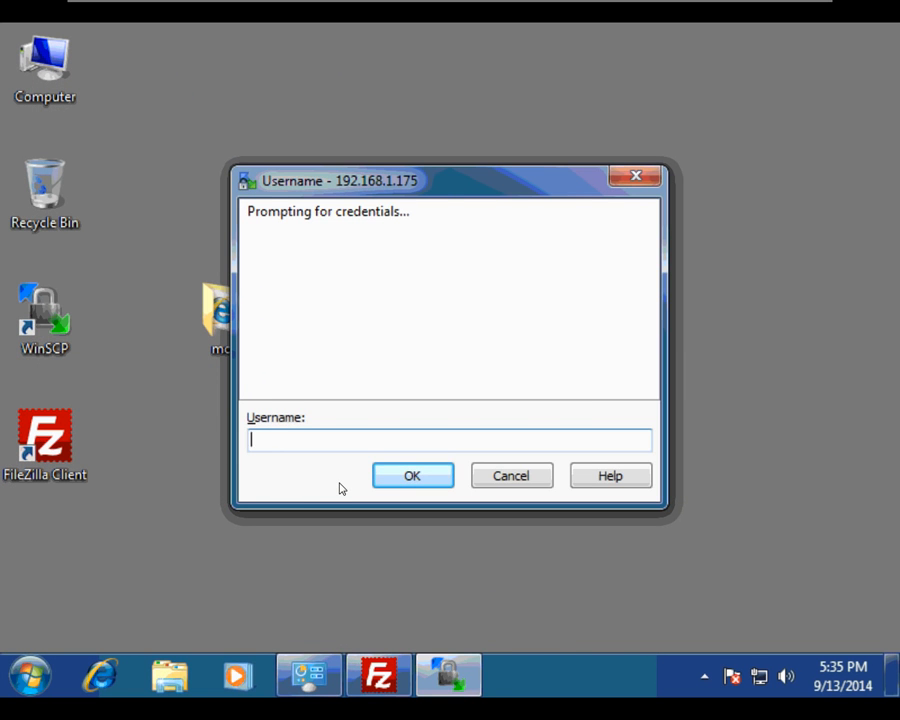
{"action": "type", "text": "moe"}
{"action": "left_click", "coordinate": [389, 477]}
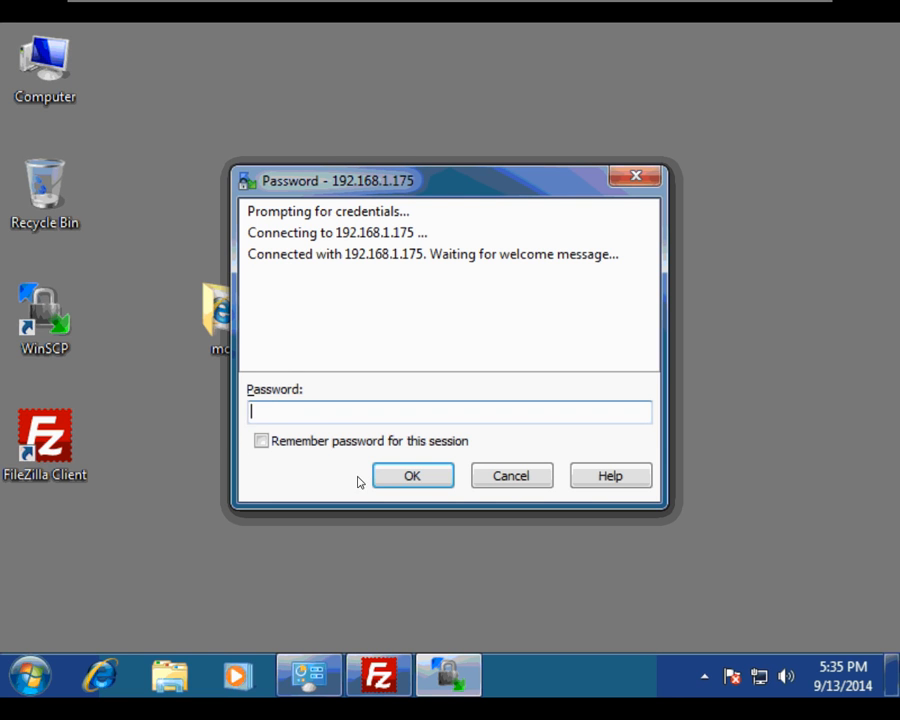
{"action": "type", "text": "••••••"}
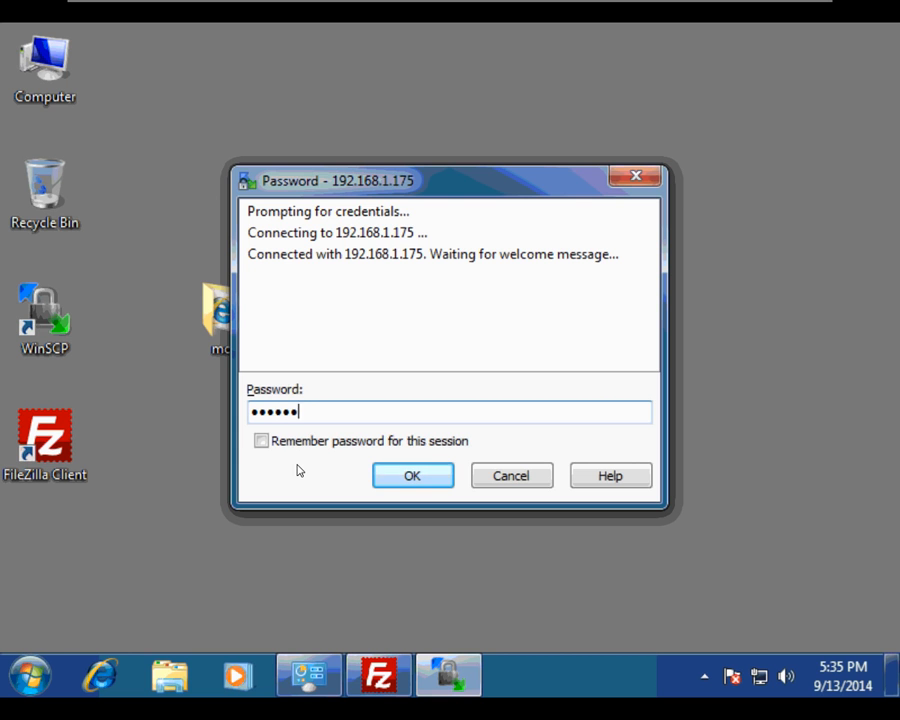
{"action": "type", "text": "••"}
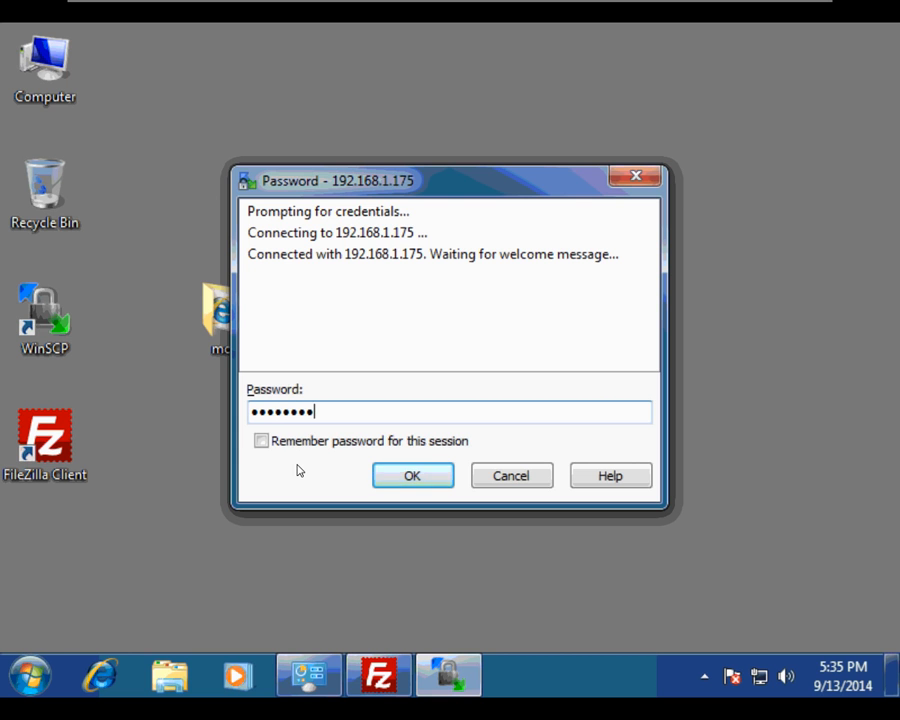
{"action": "left_click", "coordinate": [422, 483]}
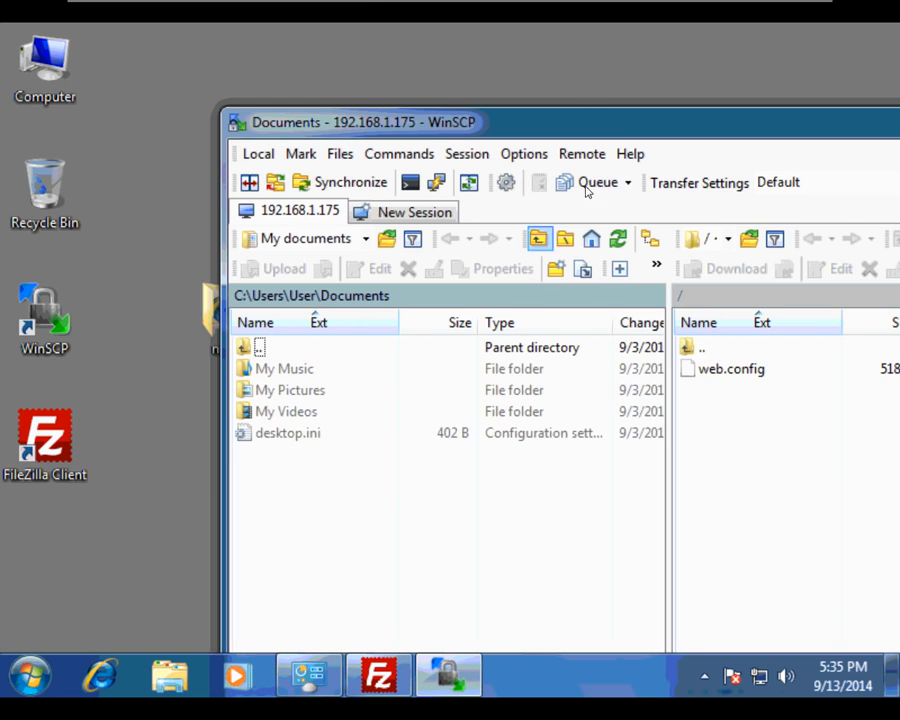
Browse the local files to the desktop's moe folder and upload its index.html to the remote root directory.
{"action": "left_click_drag", "start_coordinate": [609, 127], "coordinate": [380, 57]}
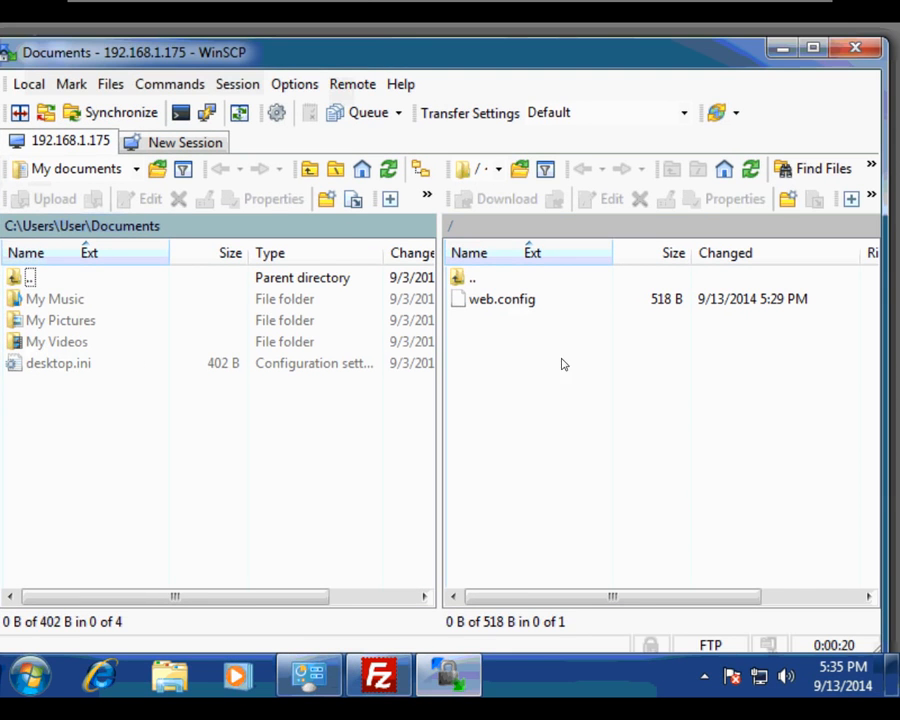
{"action": "double_click", "coordinate": [20, 277]}
{"action": "left_click", "coordinate": [40, 385]}
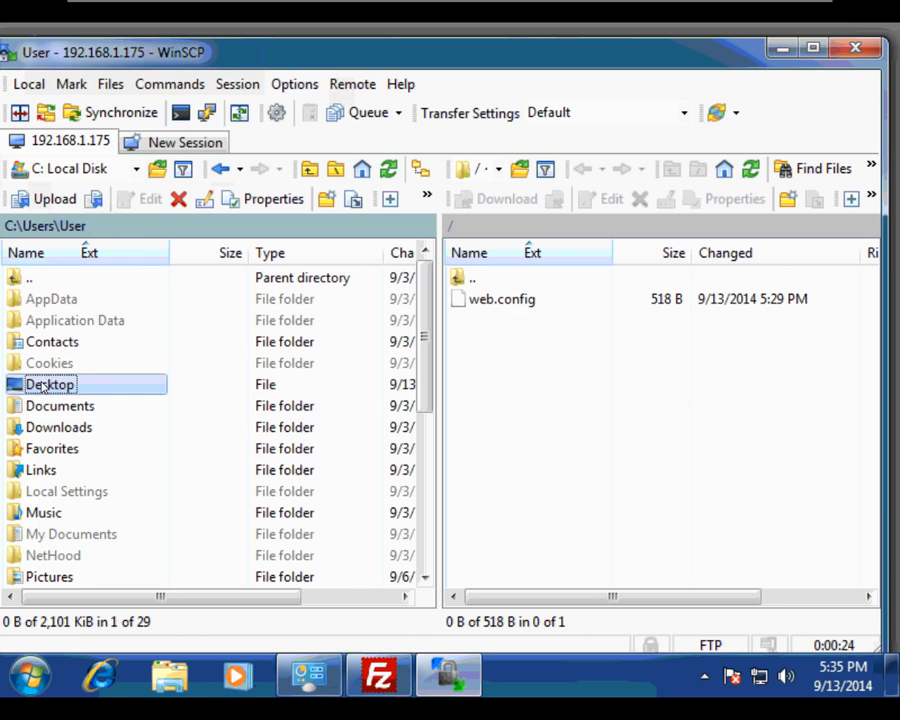
{"action": "double_click", "coordinate": [40, 385]}
{"action": "double_click", "coordinate": [40, 341]}
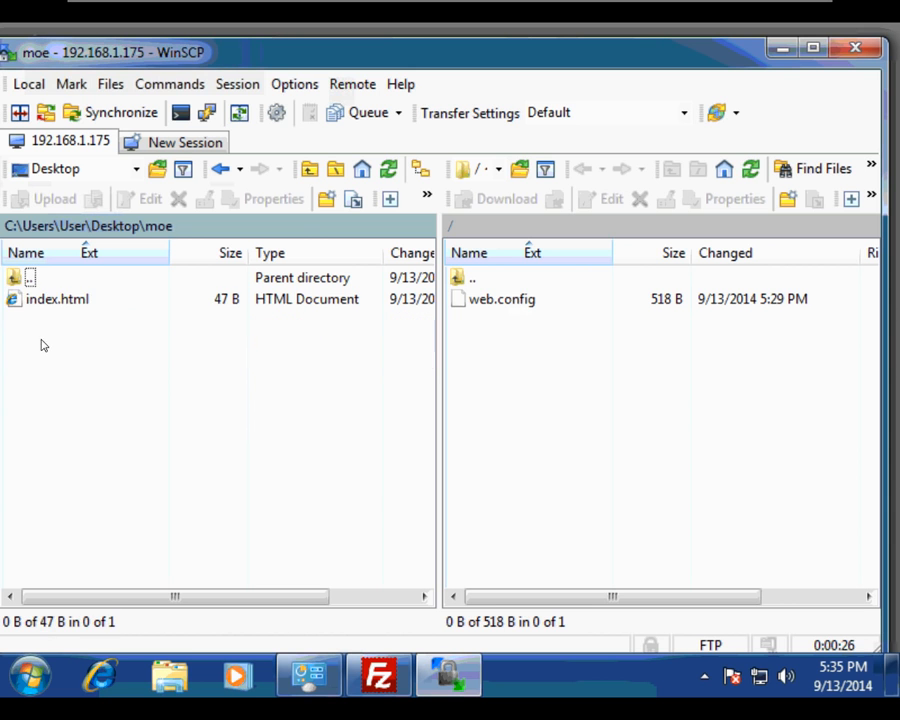
{"action": "left_click_drag", "start_coordinate": [55, 299], "coordinate": [494, 366]}
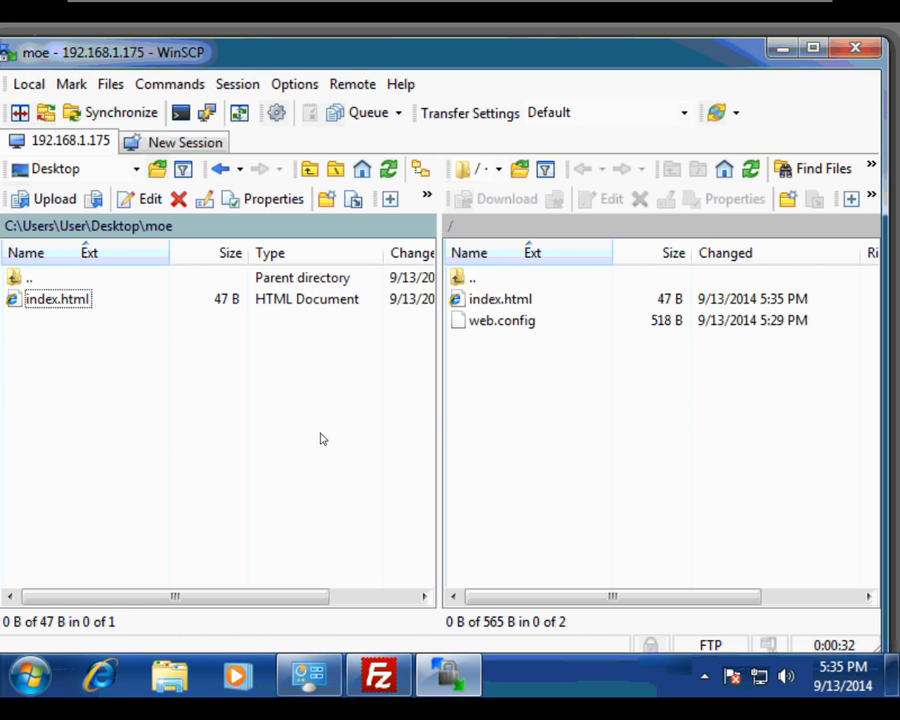
Start a second session using the FTP protocol and host name 192.168.1.175.
{"action": "left_click", "coordinate": [172, 143]}
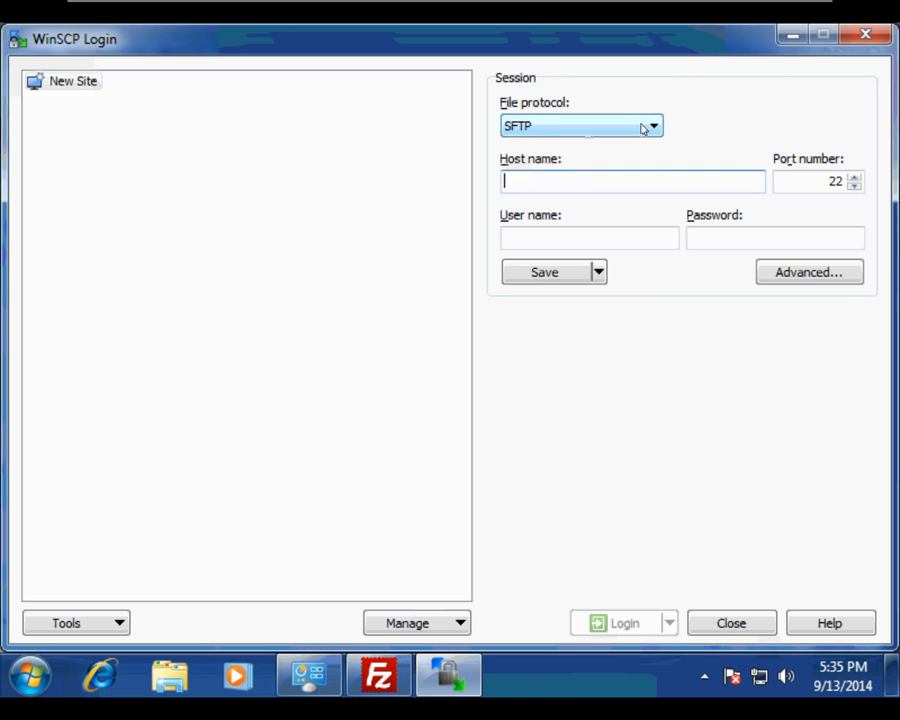
{"action": "left_click", "coordinate": [651, 128]}
{"action": "left_click", "coordinate": [624, 177]}
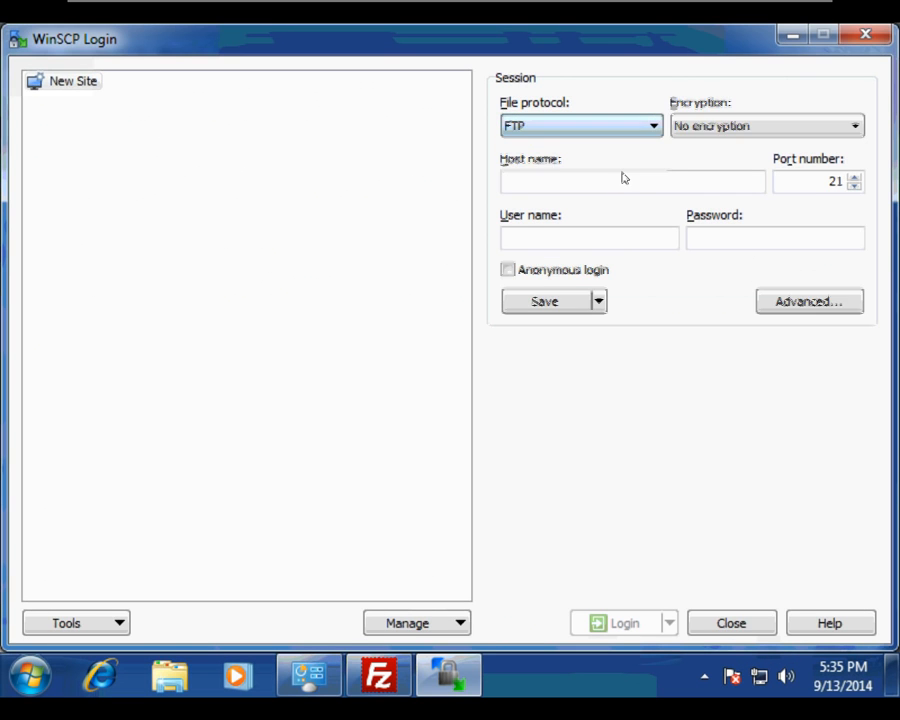
{"action": "left_click", "coordinate": [600, 246]}
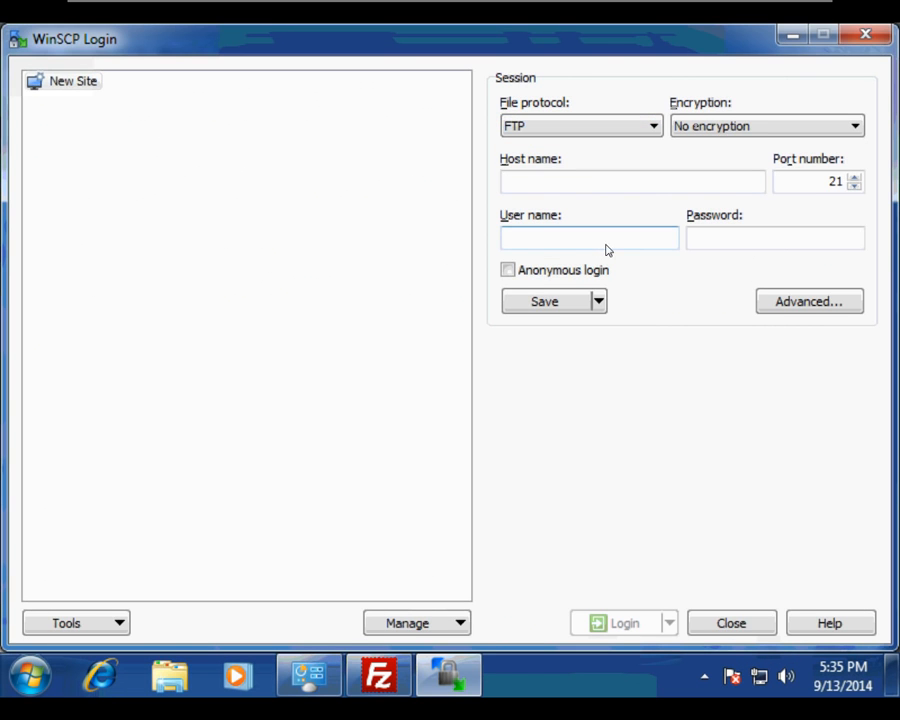
{"action": "left_click", "coordinate": [681, 183]}
{"action": "type", "text": "192."}
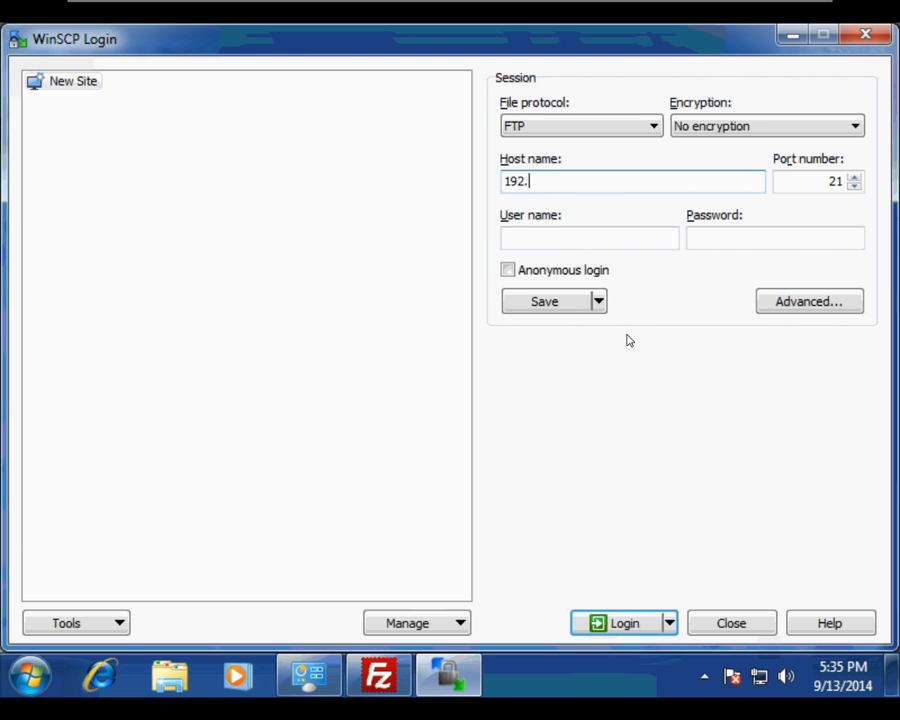
{"action": "type", "text": "168.1.175"}
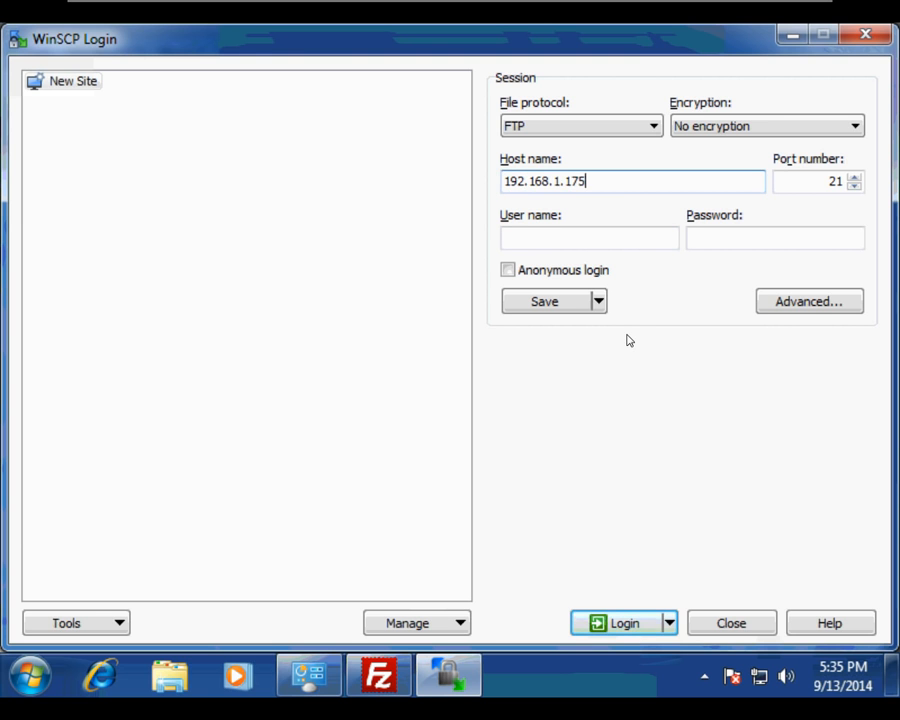
Turn off passive mode in the second session's advanced connection settings and accept the change.
{"action": "left_click", "coordinate": [808, 303]}
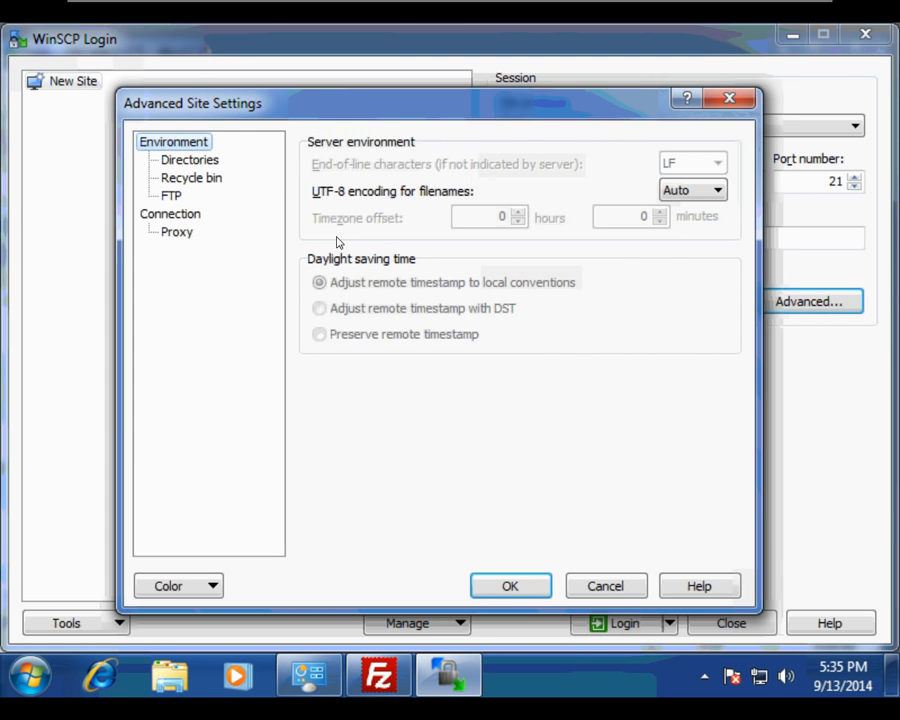
{"action": "left_click", "coordinate": [198, 214]}
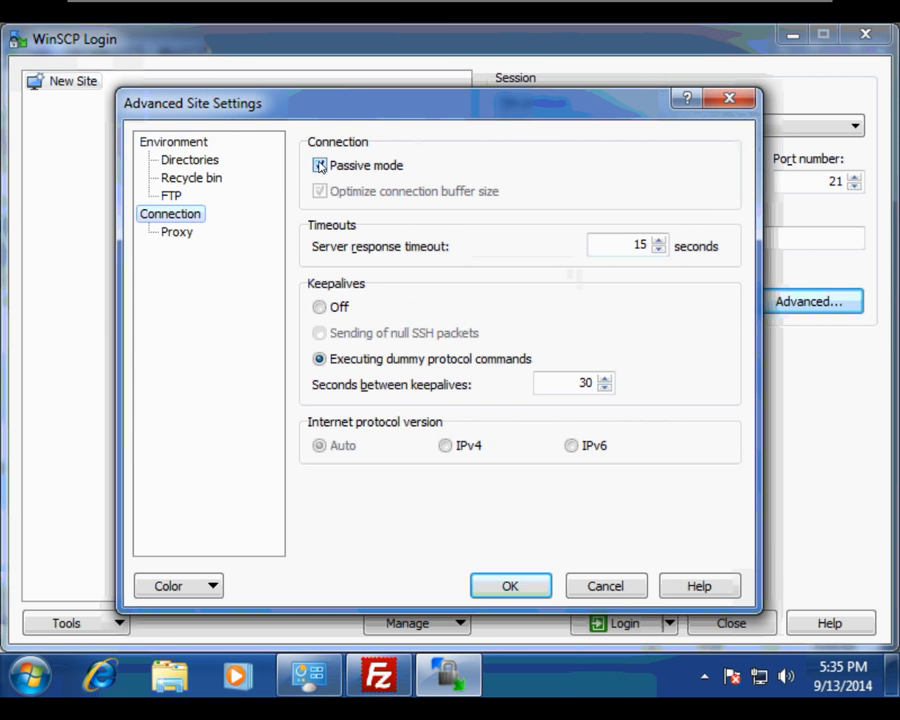
{"action": "left_click", "coordinate": [320, 166]}
{"action": "left_click", "coordinate": [511, 586]}
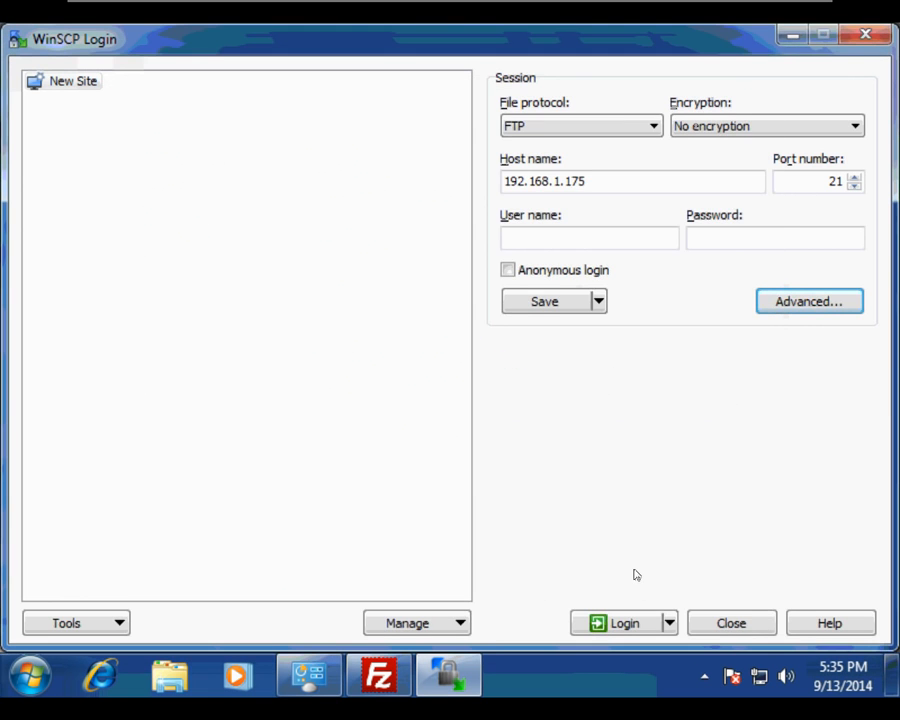
Log in to the second FTP session with the username larry and enter the account password.
{"action": "left_click", "coordinate": [624, 624]}
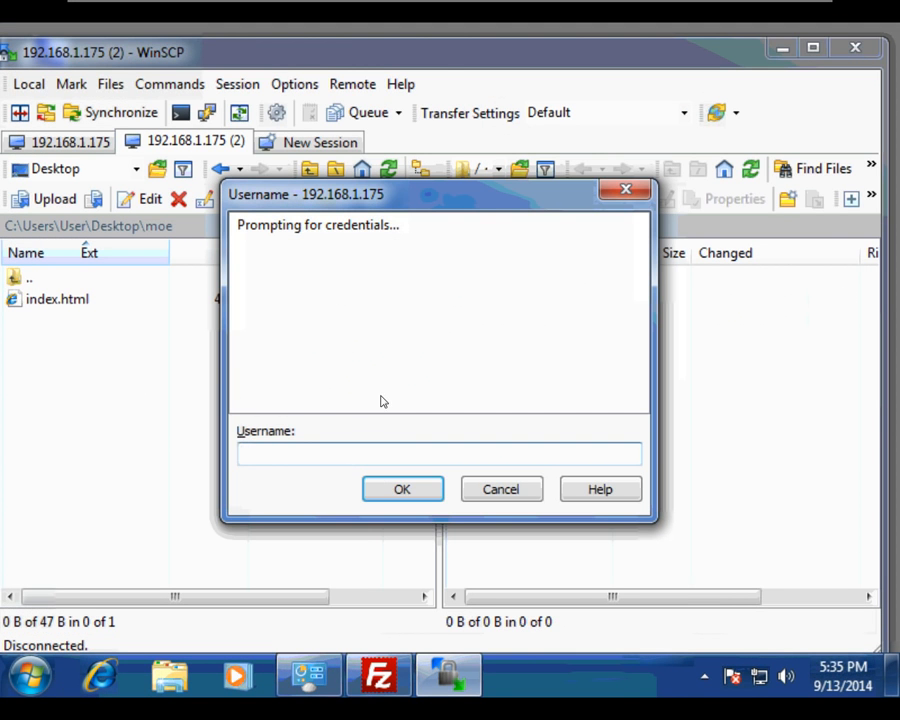
{"action": "type", "text": "larry"}
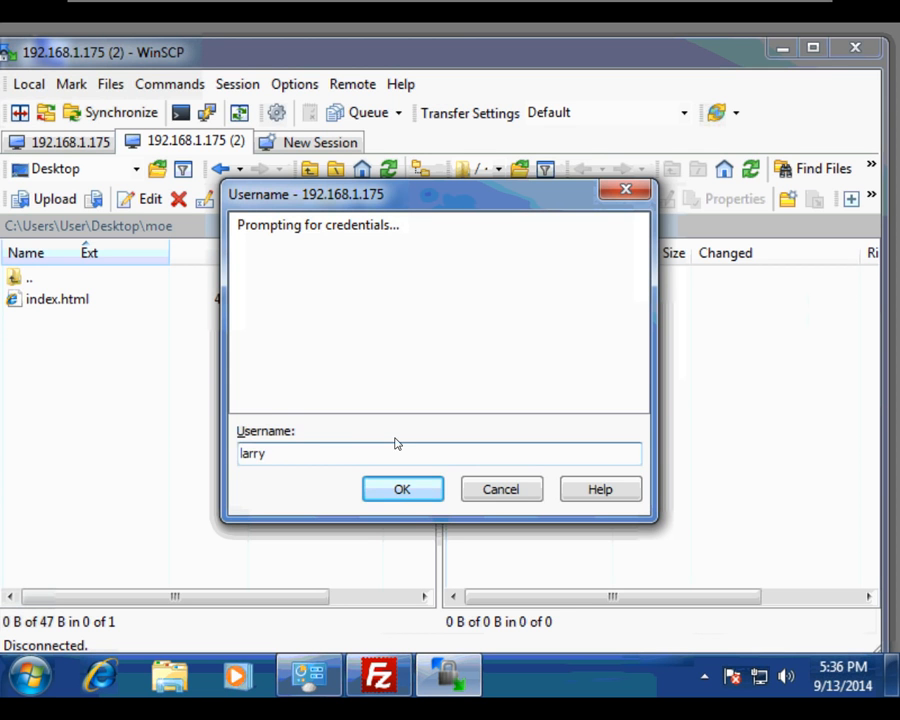
{"action": "left_click", "coordinate": [400, 496]}
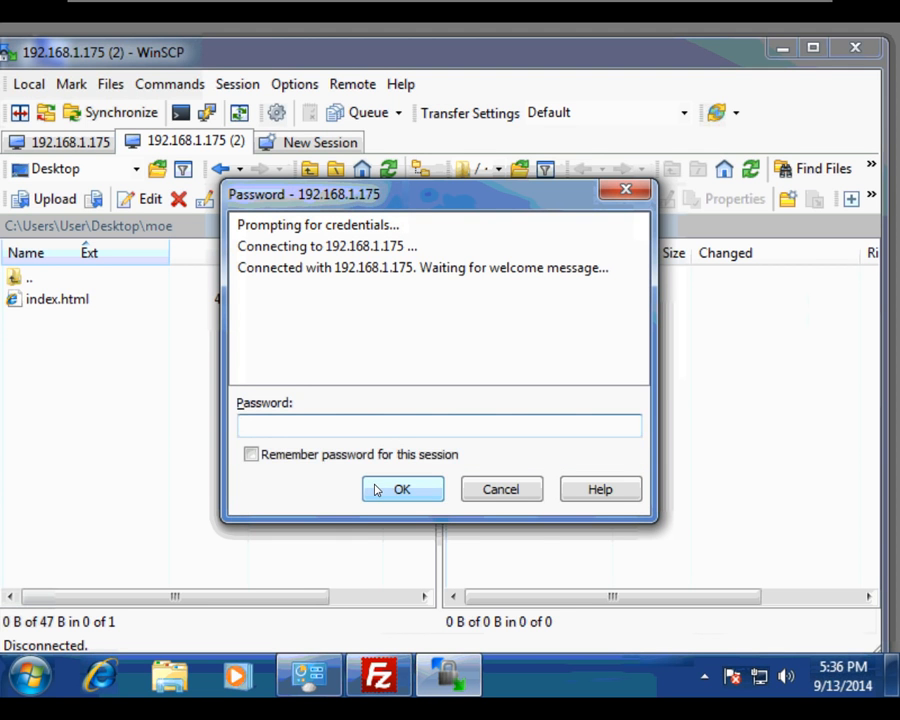
{"action": "type", "text": "••••••••"}
{"action": "left_click", "coordinate": [400, 488]}
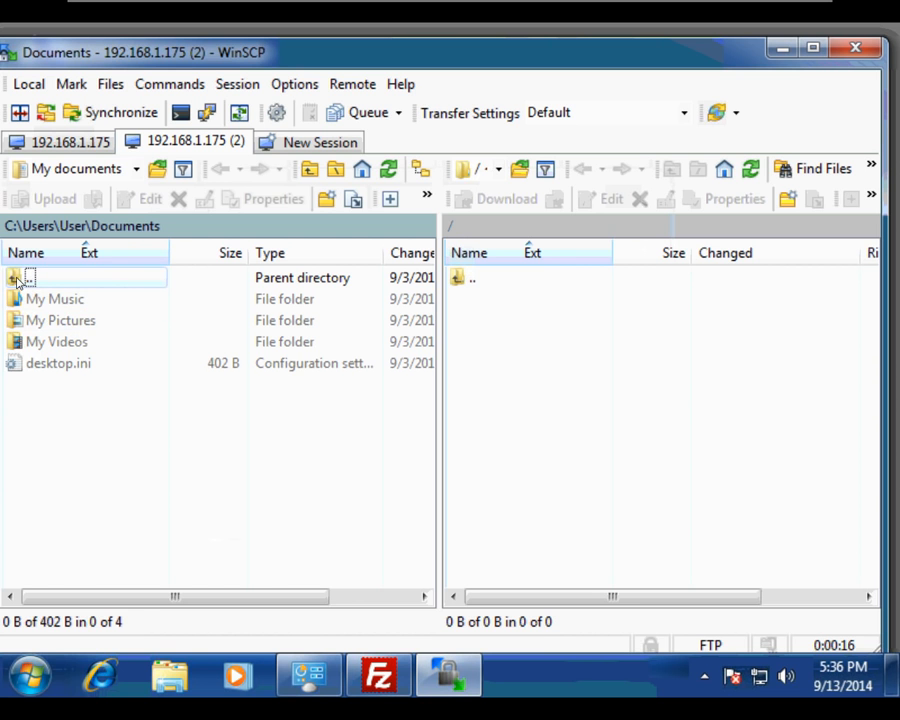
Browse the local files to the desktop's larry folder and upload its index.html to the remote root directory.
{"action": "double_click", "coordinate": [17, 280]}
{"action": "double_click", "coordinate": [46, 381]}
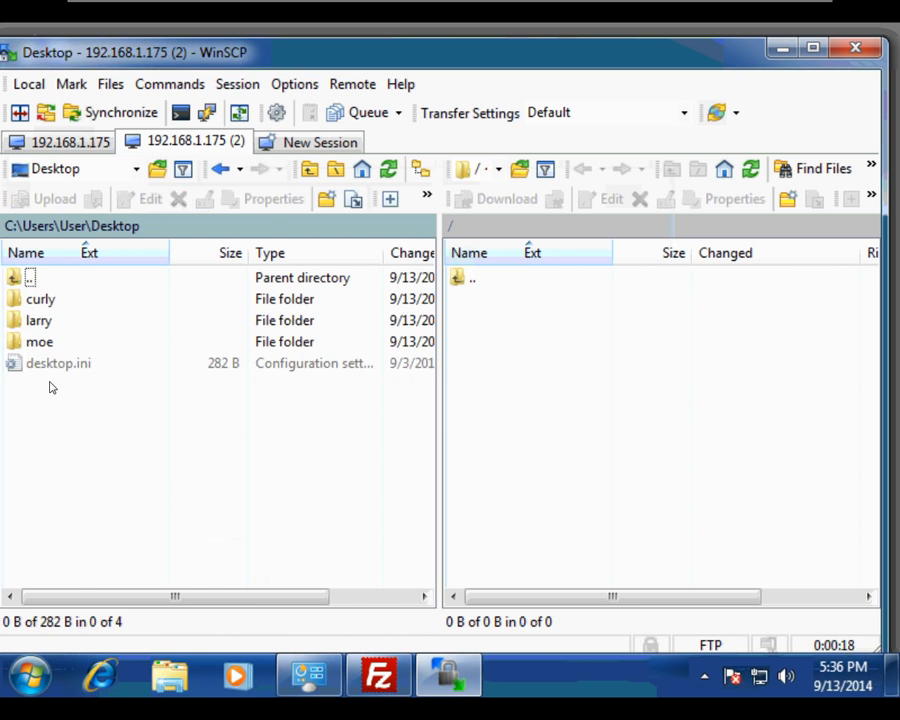
{"action": "double_click", "coordinate": [20, 320]}
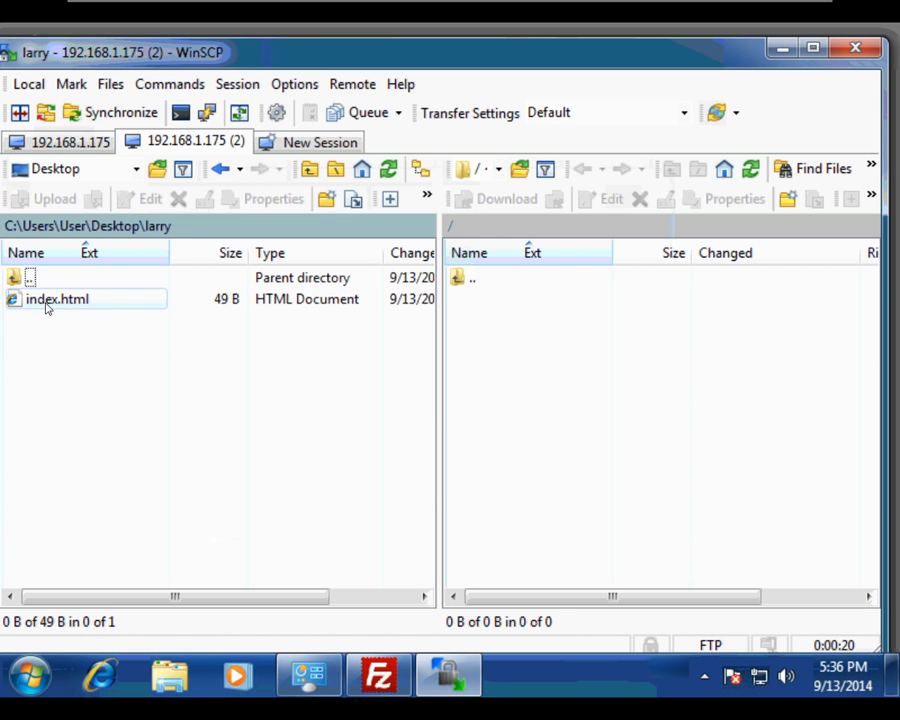
{"action": "left_click_drag", "start_coordinate": [45, 308], "coordinate": [524, 324]}
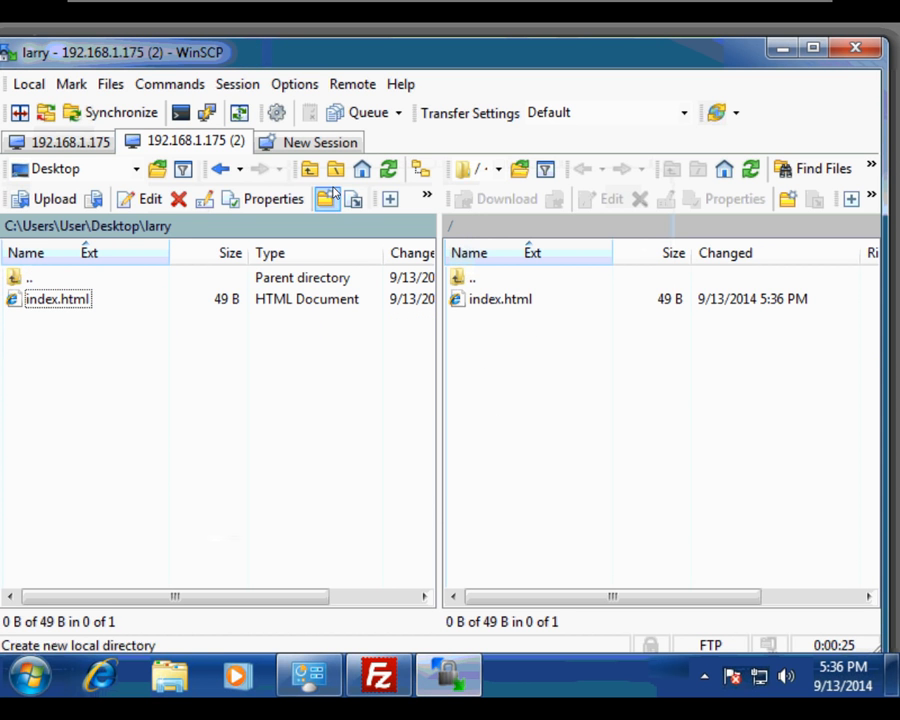
Start a third session using the FTP protocol and host name 192.168.1.175.
{"action": "left_click", "coordinate": [321, 148]}
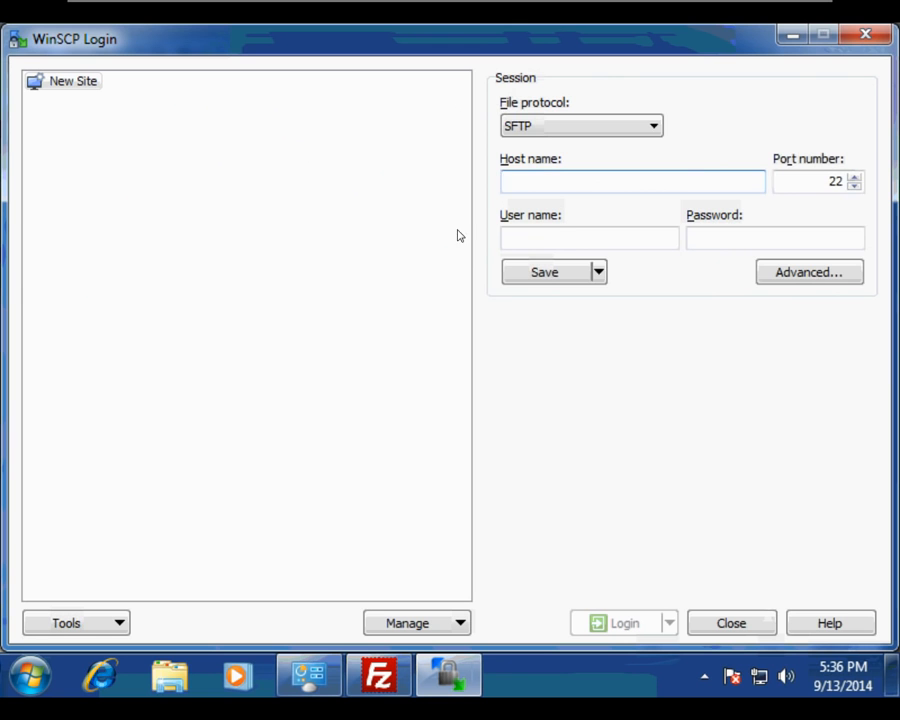
{"action": "left_click", "coordinate": [656, 127]}
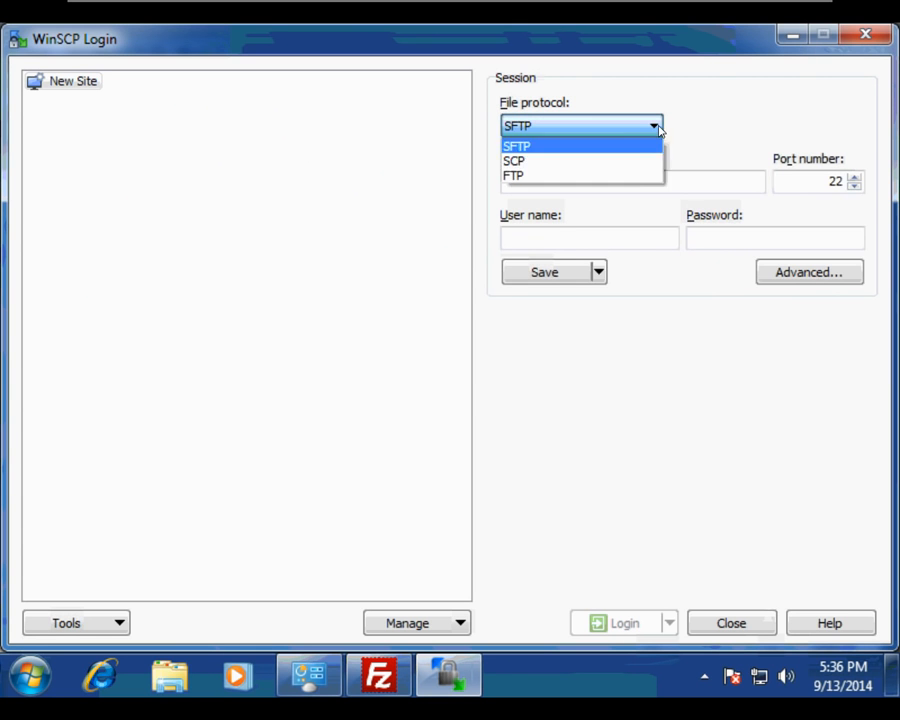
{"action": "left_click", "coordinate": [634, 177]}
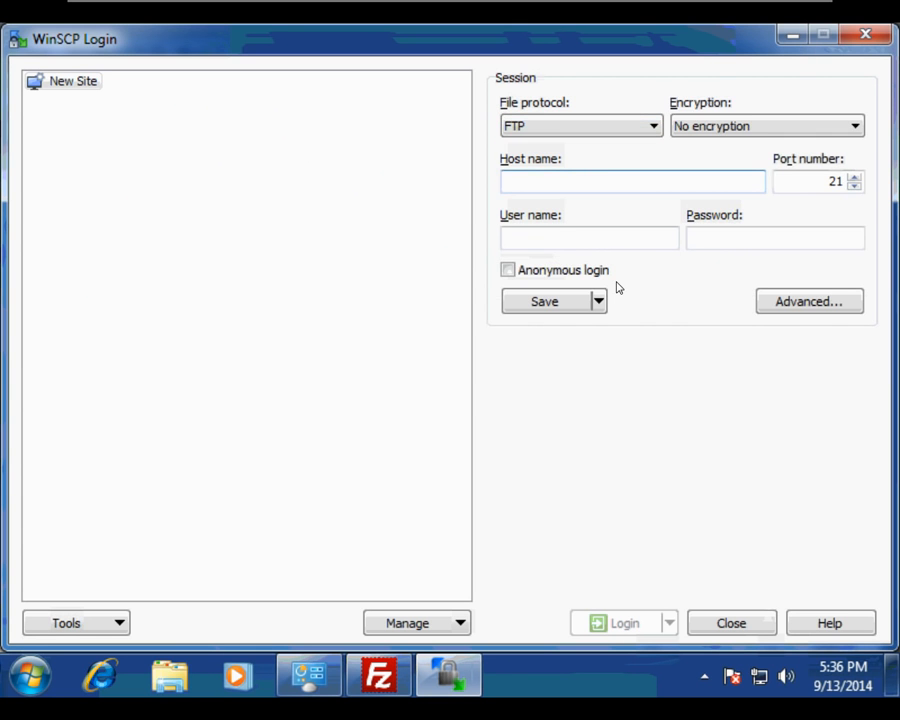
{"action": "type", "text": "192.1681."}
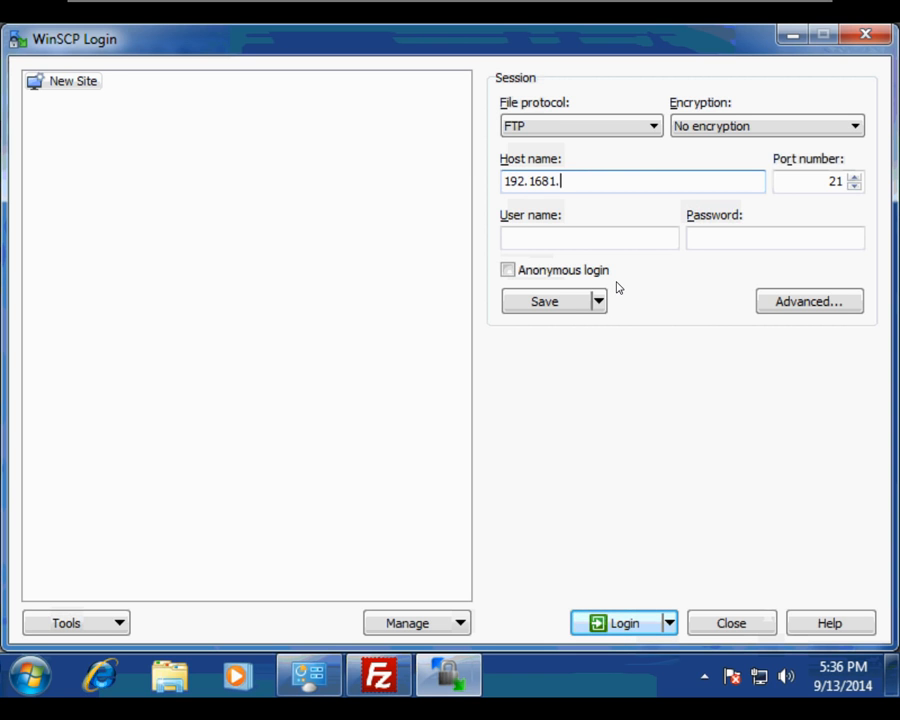
{"action": "key", "text": "BackSpace"}
{"action": "key", "text": "BackSpace"}
{"action": "type", "text": ".1.175"}
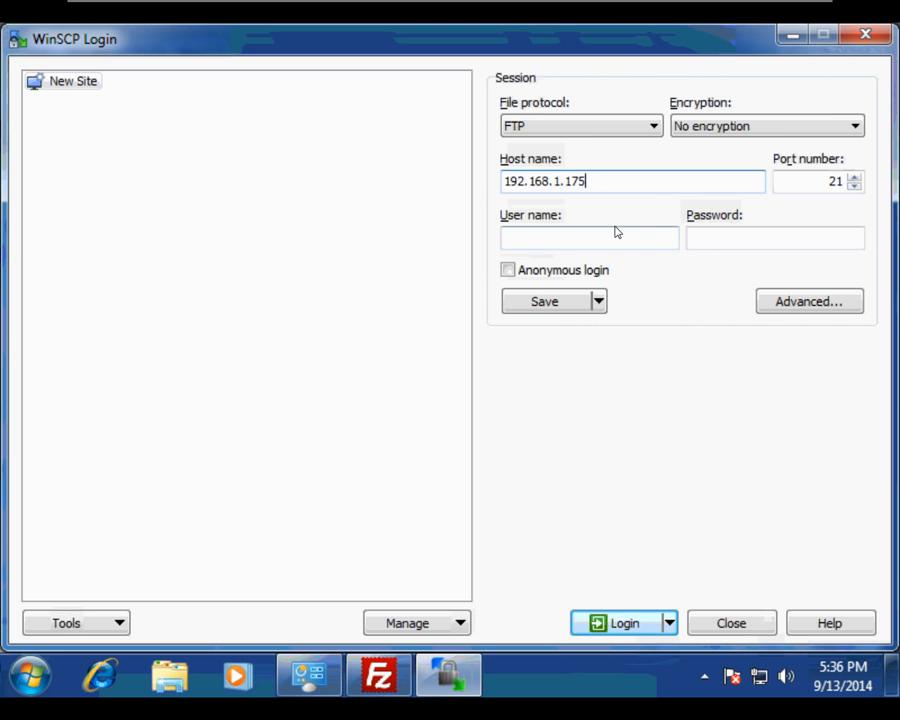
Turn off passive mode in the third session's advanced connection settings and accept the change.
{"action": "left_click", "coordinate": [760, 312]}
{"action": "left_click", "coordinate": [196, 215]}
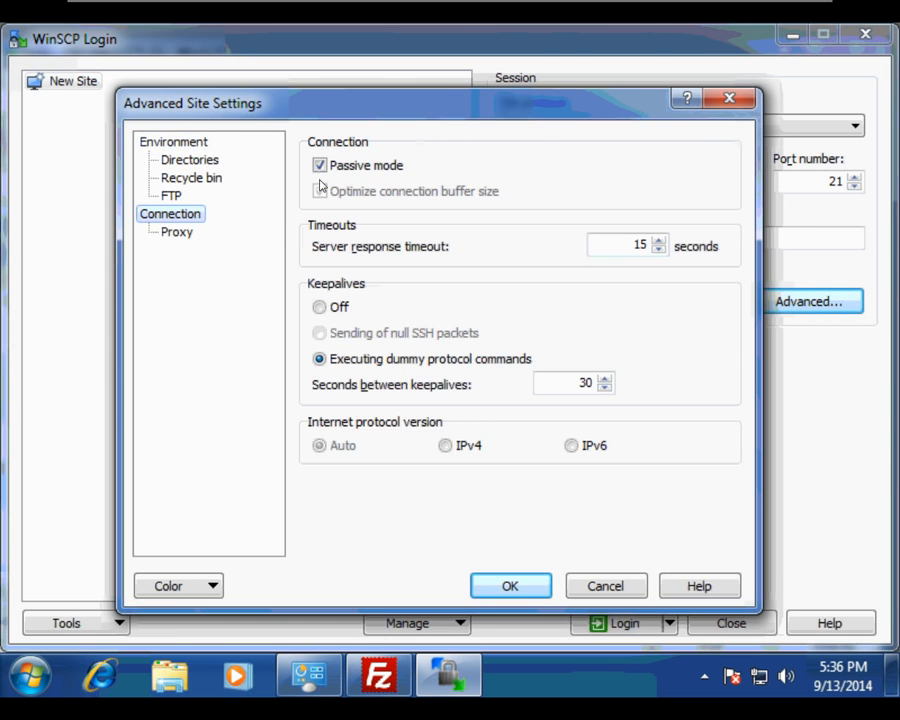
{"action": "left_click", "coordinate": [319, 165]}
{"action": "left_click", "coordinate": [510, 585]}
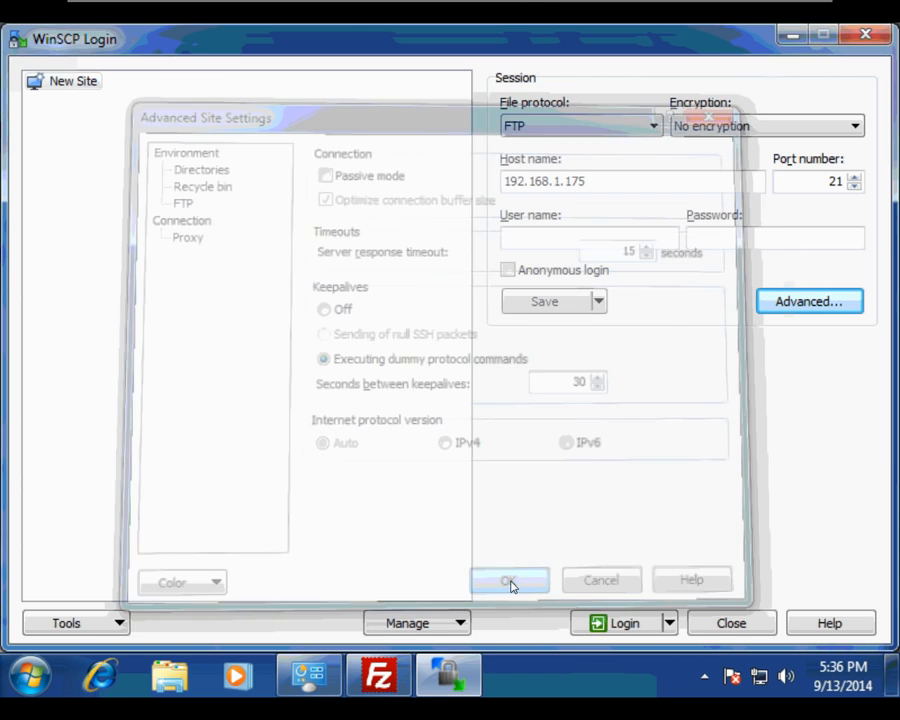
Log in to the third FTP session with the username curly and enter the account password.
{"action": "left_click", "coordinate": [642, 624]}
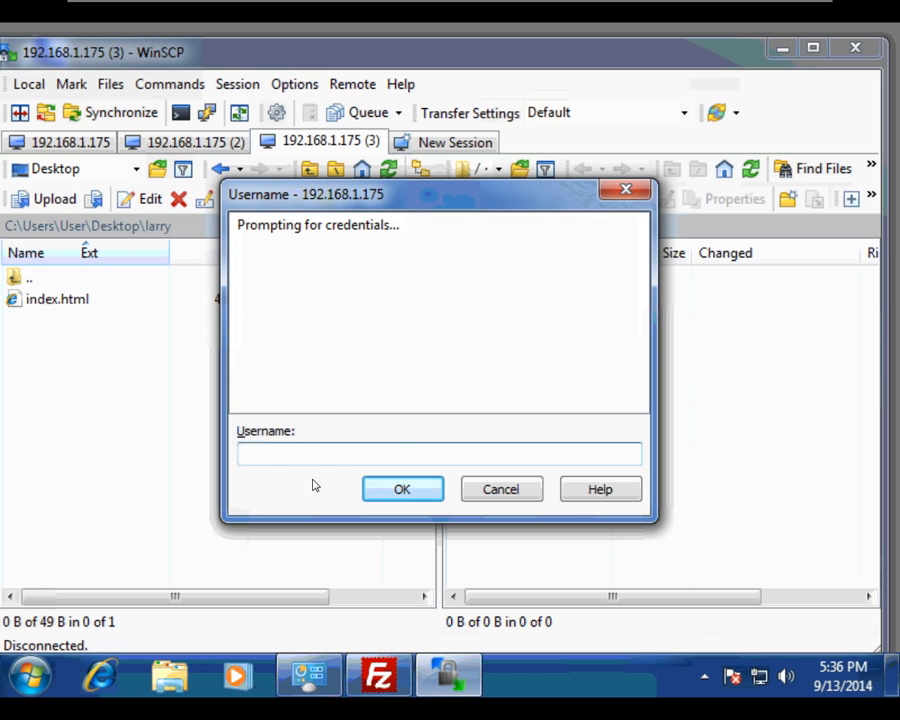
{"action": "type", "text": "curly"}
{"action": "left_click", "coordinate": [418, 503]}
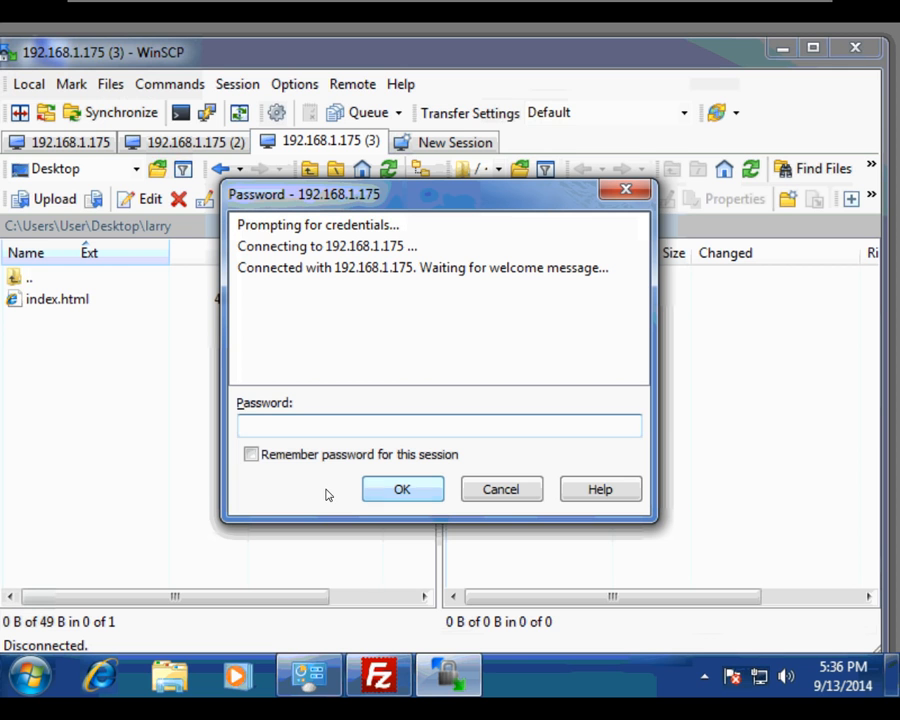
{"action": "type", "text": "pa"}
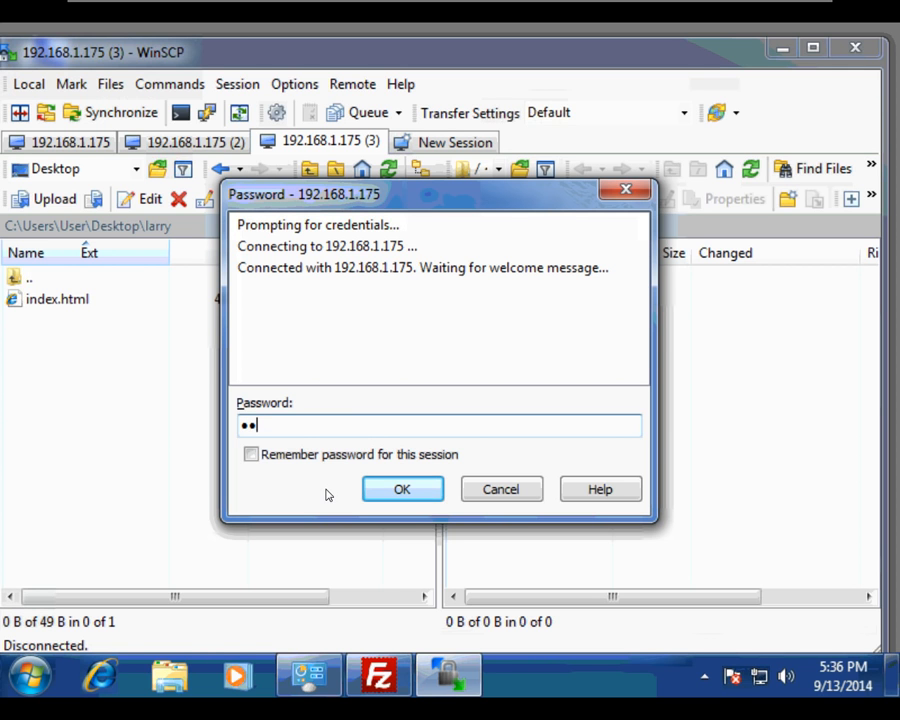
{"action": "type", "text": "ssword"}
{"action": "left_click", "coordinate": [402, 490]}
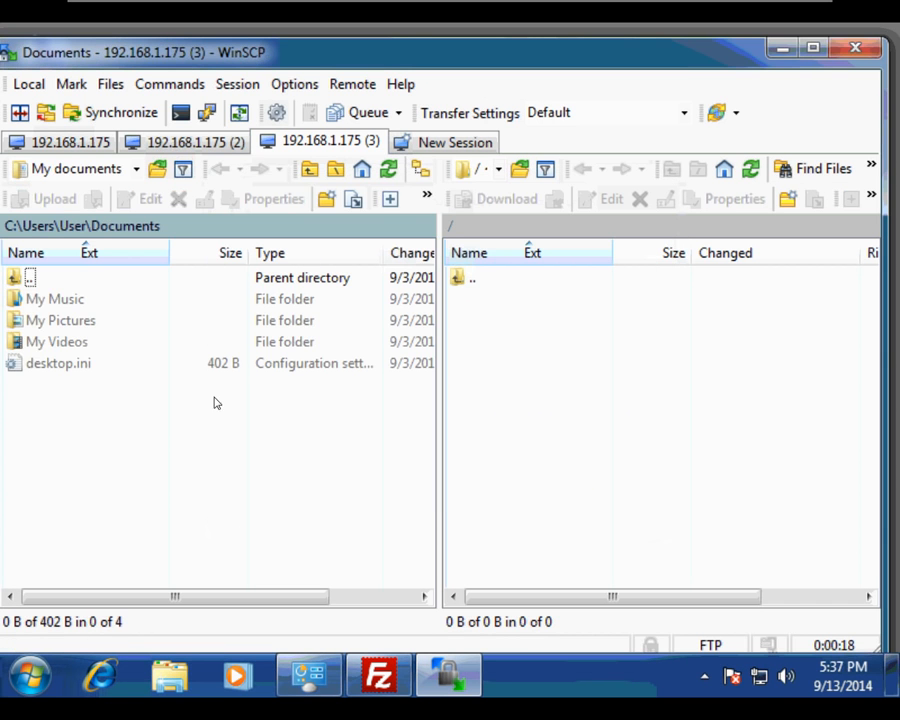
Upload index.html from the desktop's curly folder to the remote root directory, and close WinSCP, terminating all sessions without saving a workspace.
{"action": "double_click", "coordinate": [25, 277]}
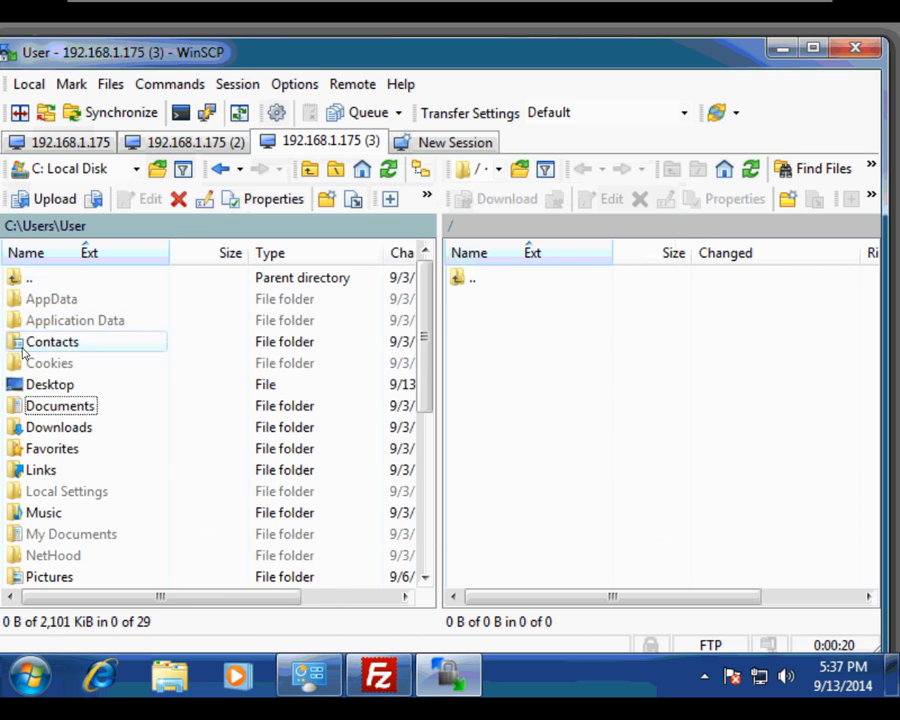
{"action": "double_click", "coordinate": [35, 384]}
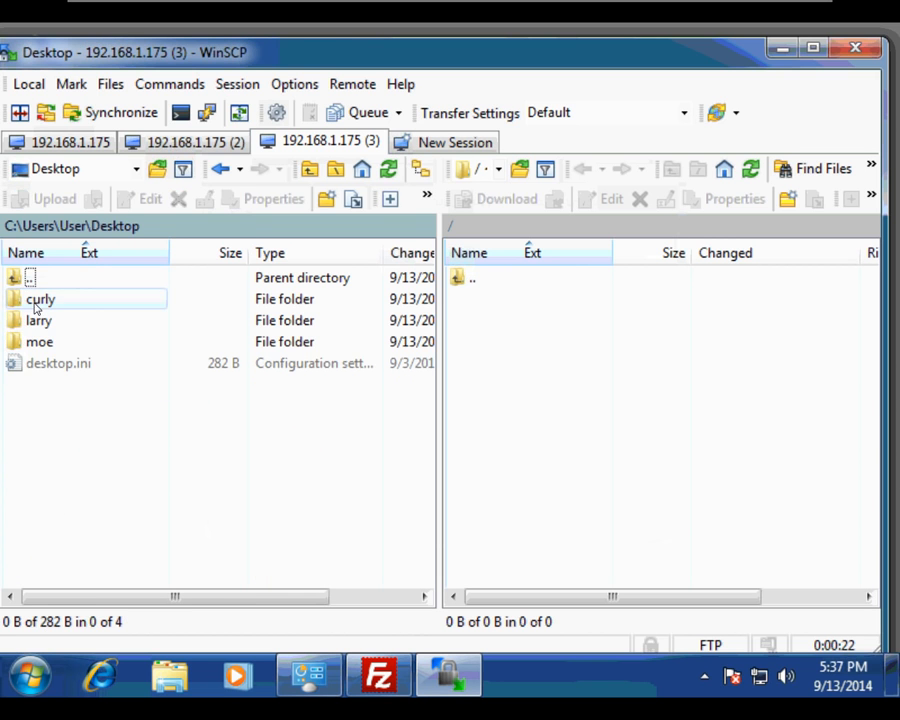
{"action": "double_click", "coordinate": [38, 299]}
{"action": "left_click_drag", "start_coordinate": [35, 302], "coordinate": [514, 370]}
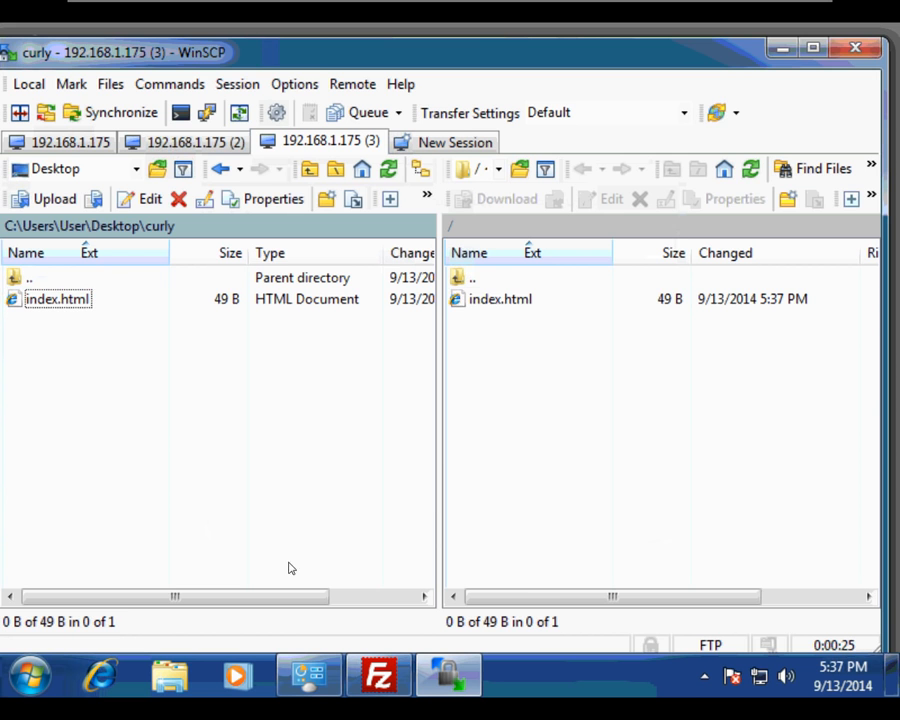
{"action": "left_click", "coordinate": [850, 57]}
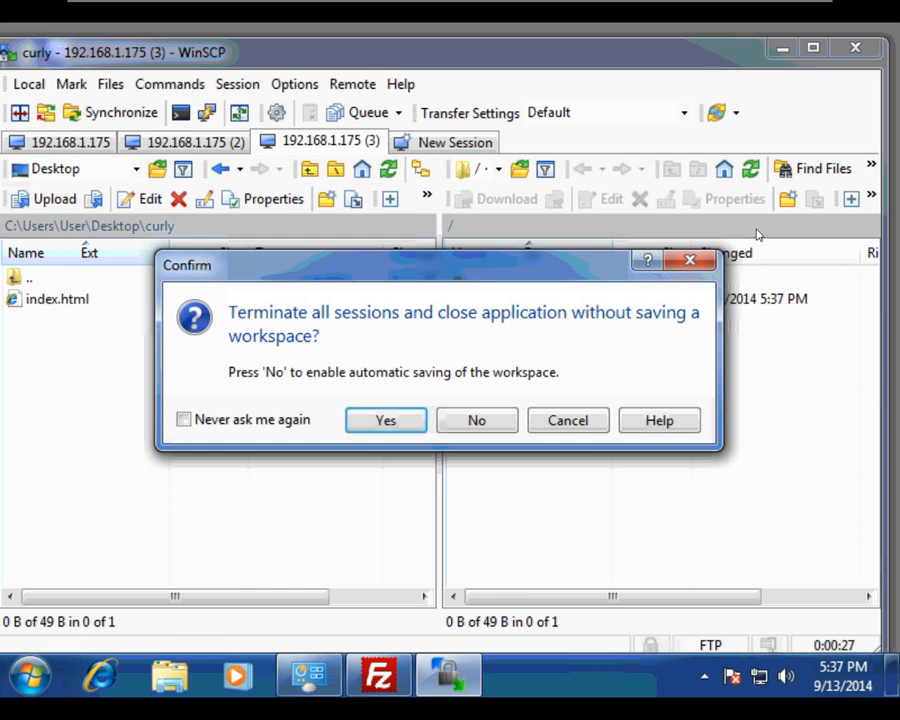
{"action": "left_click", "coordinate": [388, 416]}
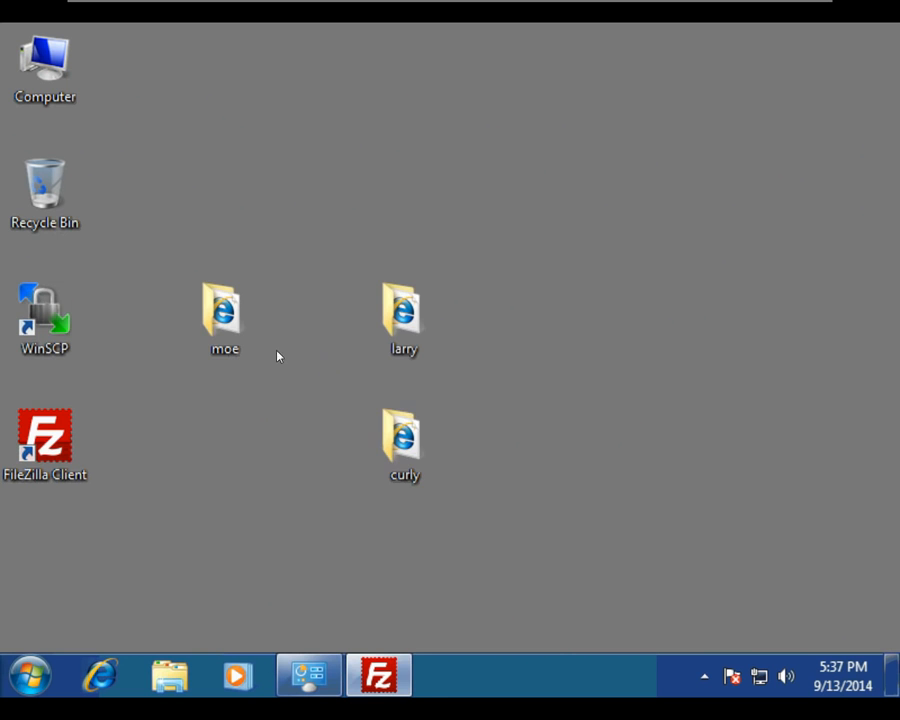
Delete the moe, larry and curly folders from the desktop and empty the Recycle Bin.
{"action": "left_click_drag", "start_coordinate": [170, 255], "coordinate": [506, 494]}
{"action": "key", "text": "Delete"}
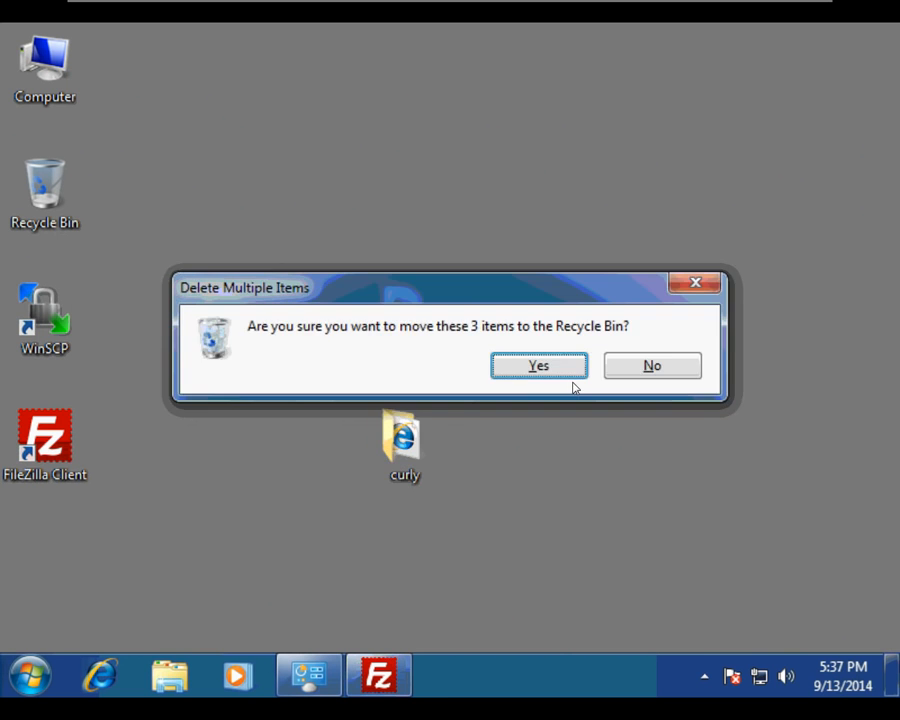
{"action": "left_click", "coordinate": [553, 370]}
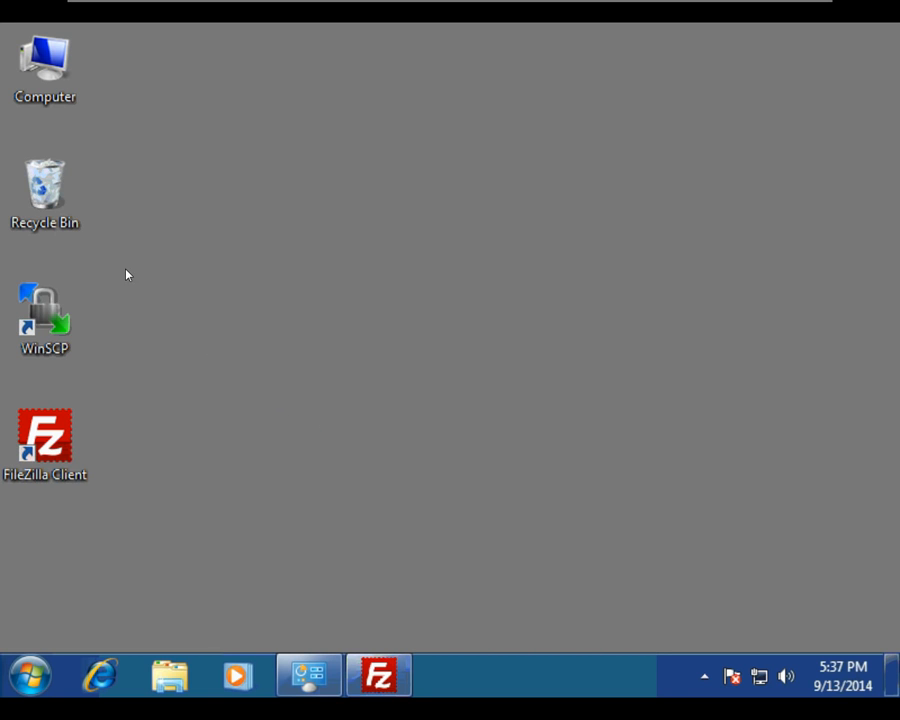
{"action": "right_click", "coordinate": [36, 193]}
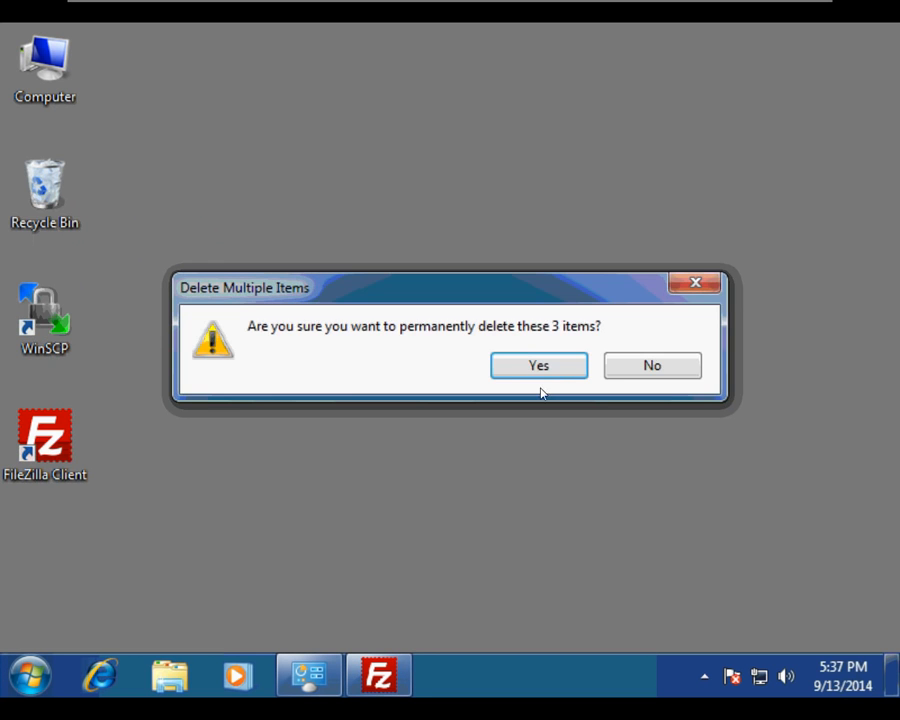
{"action": "left_click", "coordinate": [551, 372]}
{"action": "left_click", "coordinate": [432, 440]}
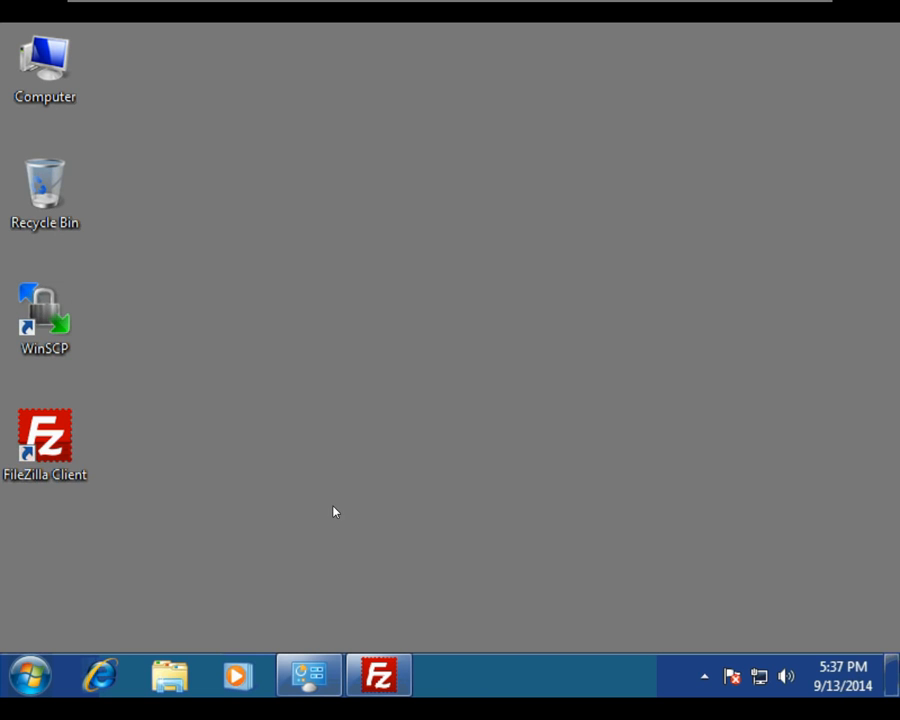
Find cmd.exe and run it as administrator, allowing it to make changes to the computer.
{"action": "left_click", "coordinate": [30, 680]}
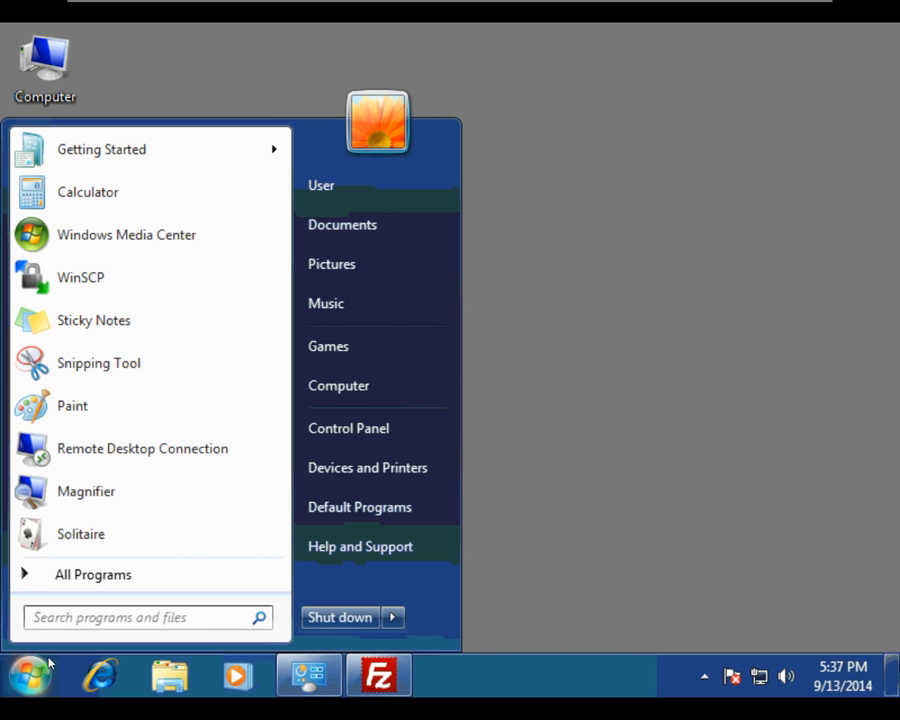
{"action": "type", "text": "cmd"}
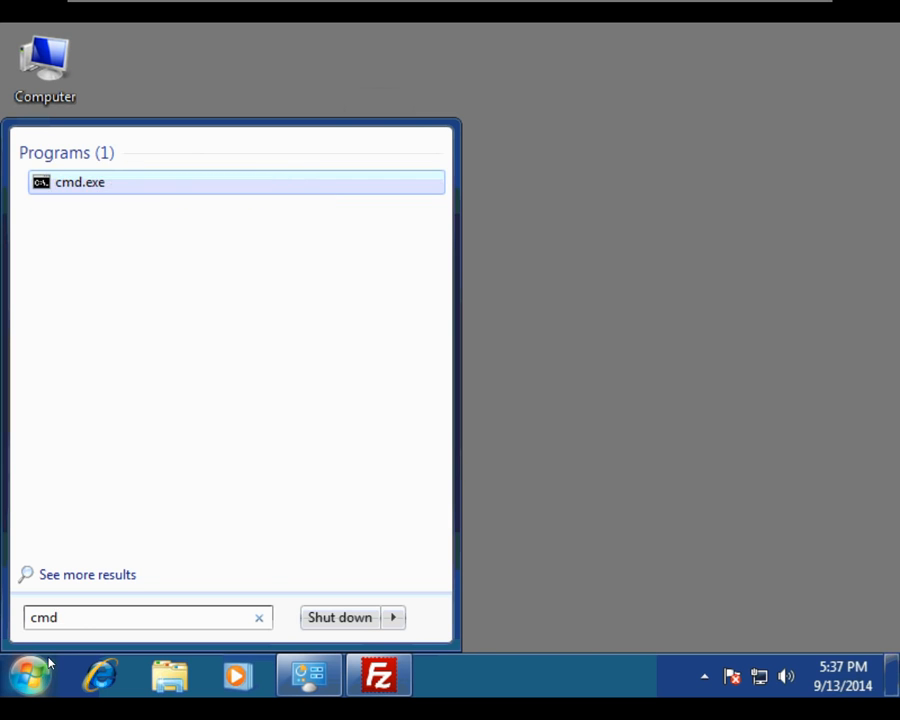
{"action": "right_click", "coordinate": [76, 184]}
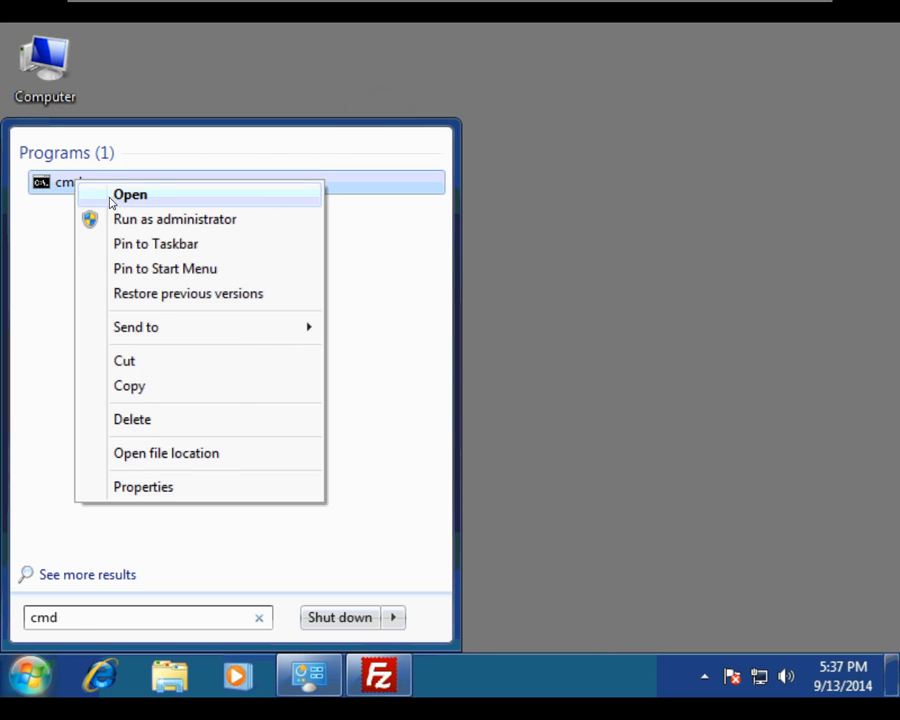
{"action": "left_click", "coordinate": [122, 217]}
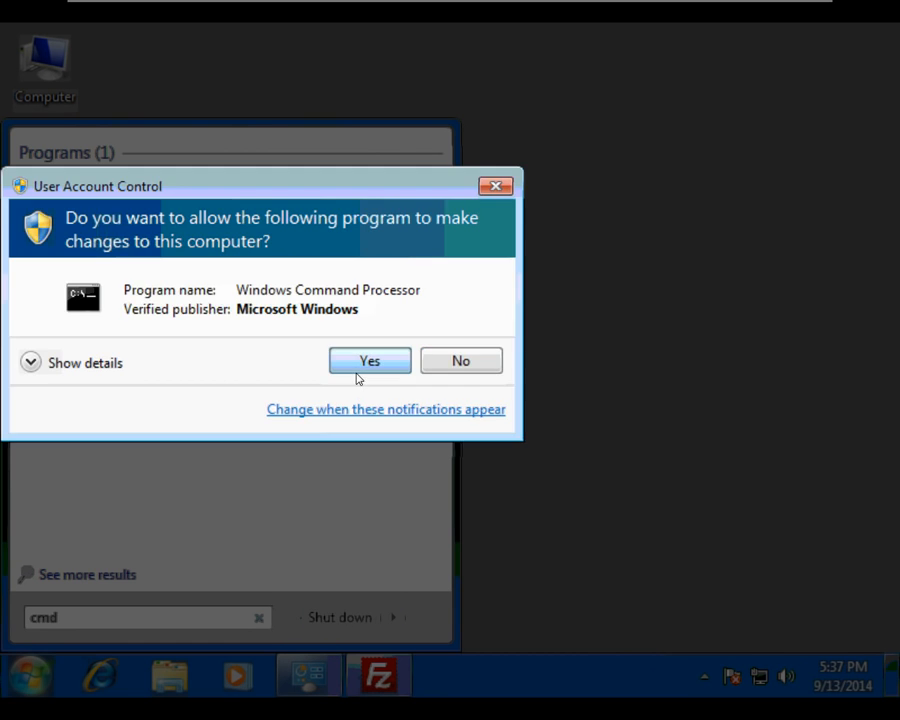
{"action": "left_click", "coordinate": [358, 372]}
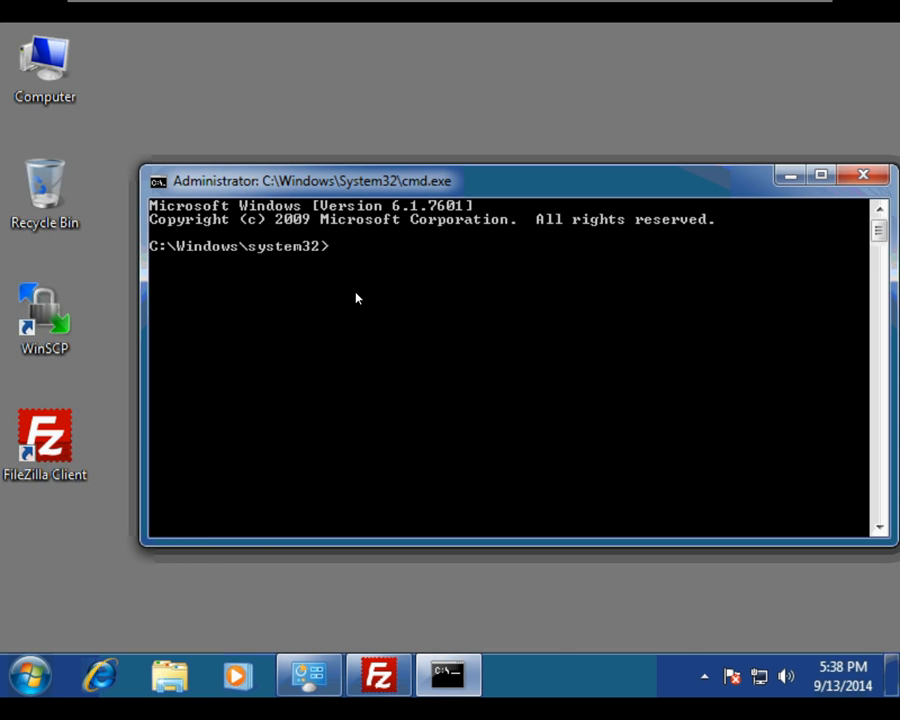
Change the command prompt's directory to drivers/etc and list its contents.
{"action": "type", "text": "cd drivers/etc"}
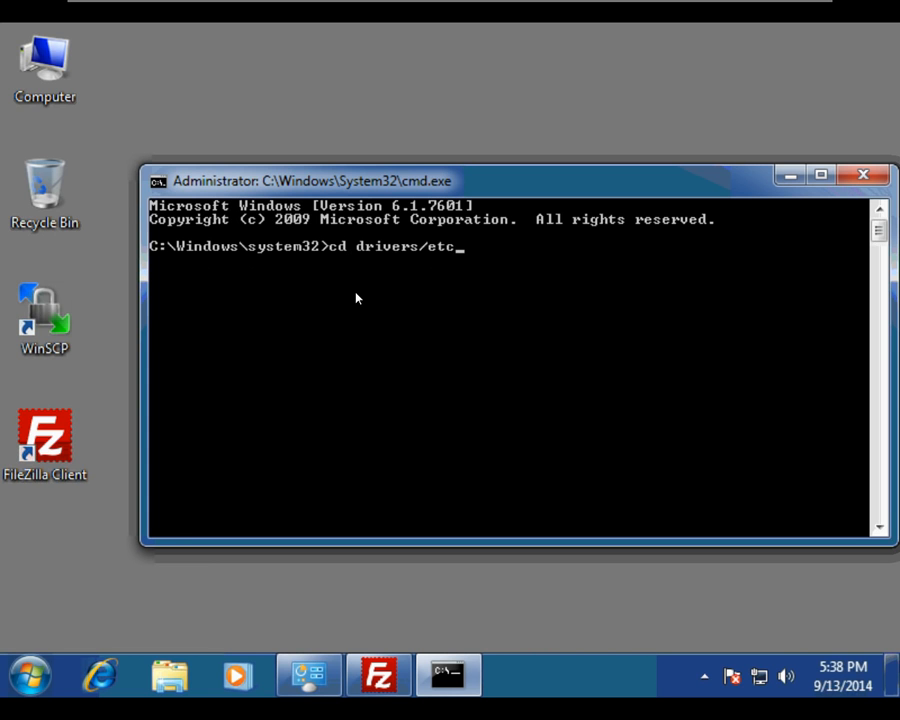
{"action": "key", "text": "Return"}
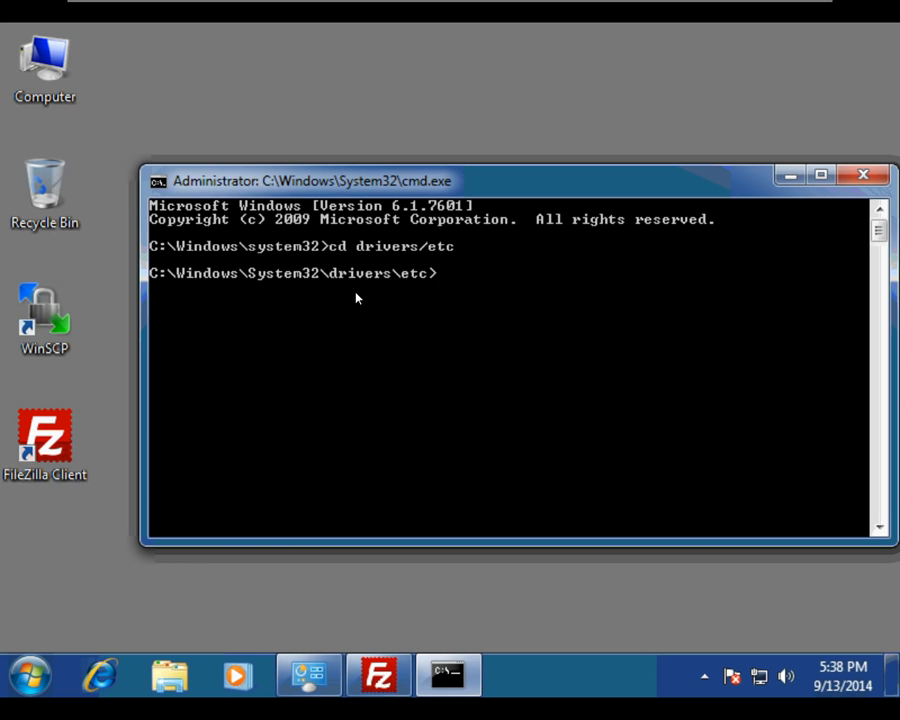
{"action": "type", "text": "dir"}
{"action": "key", "text": "Return"}
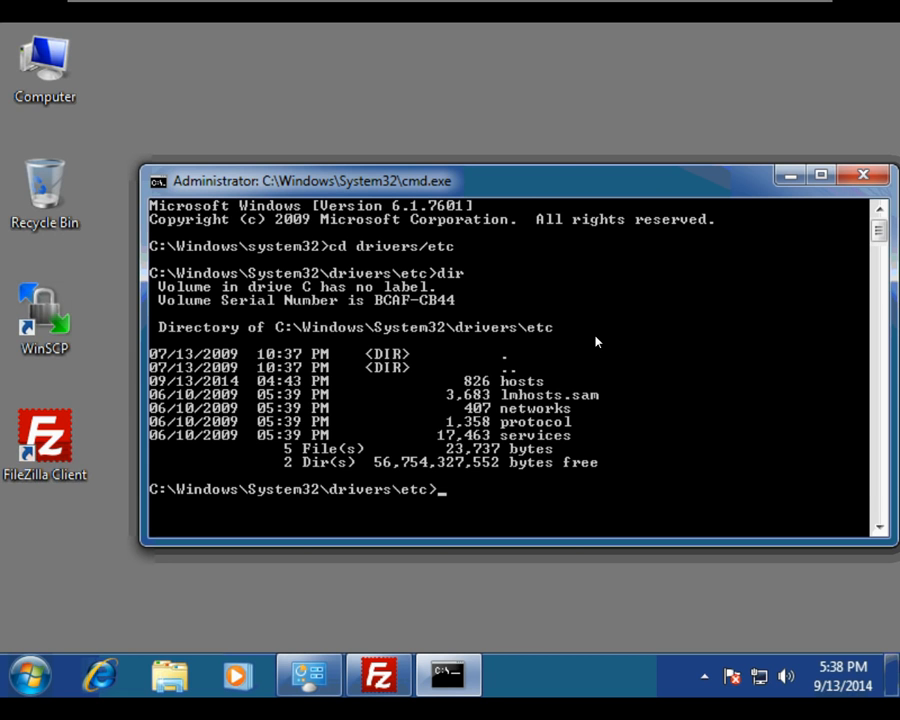
Open the hosts file in Notepad from the elevated command prompt.
{"action": "type", "text": "notepad "}
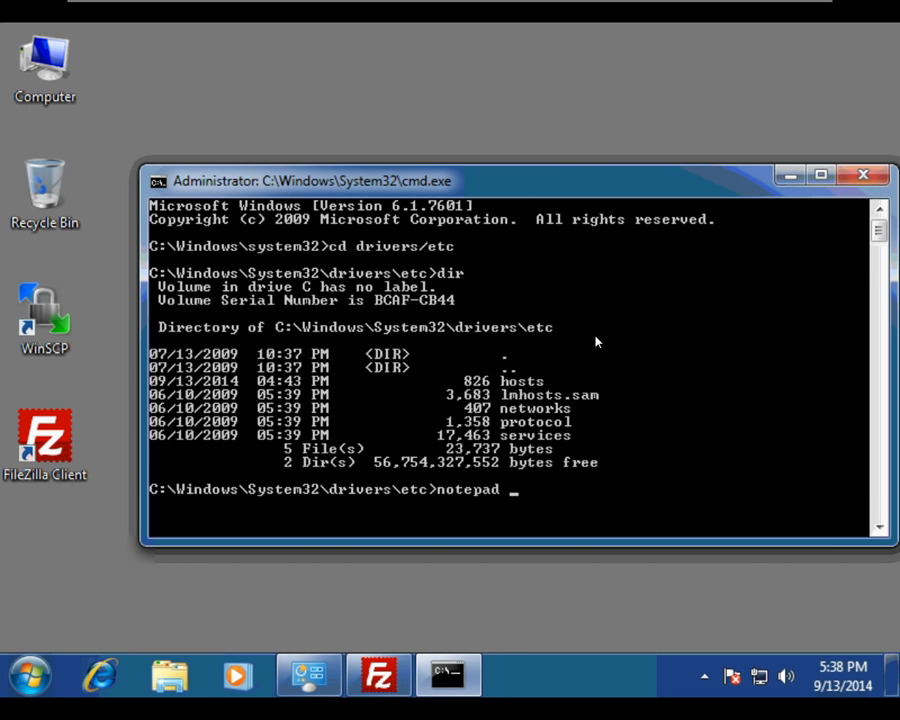
{"action": "type", "text": "hosts"}
{"action": "key", "text": "Return"}
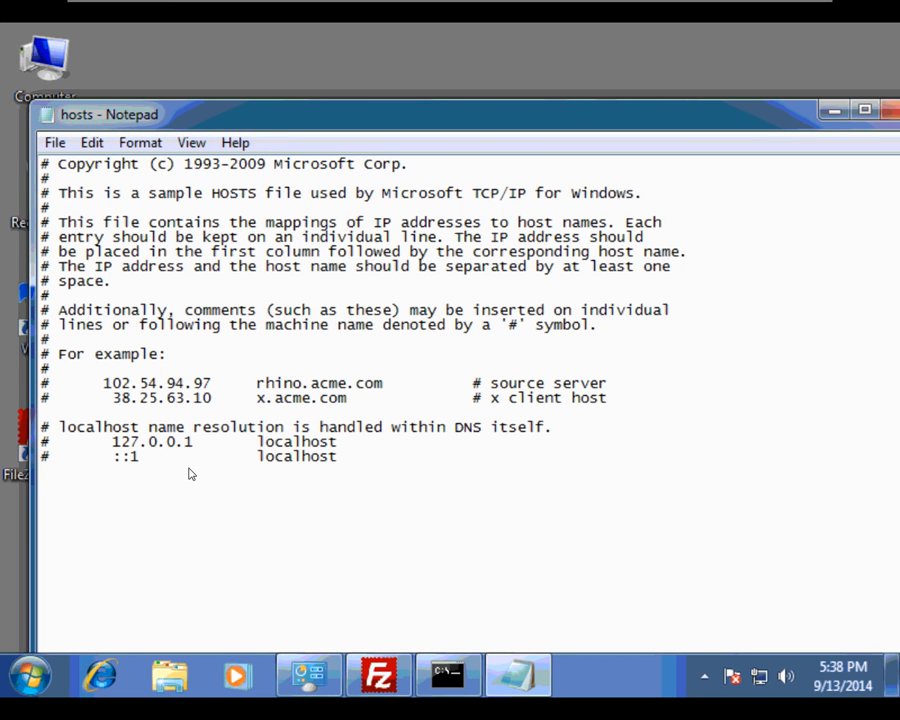
{"action": "left_click", "coordinate": [182, 483]}
{"action": "type", "text": "192.168.1.175"}
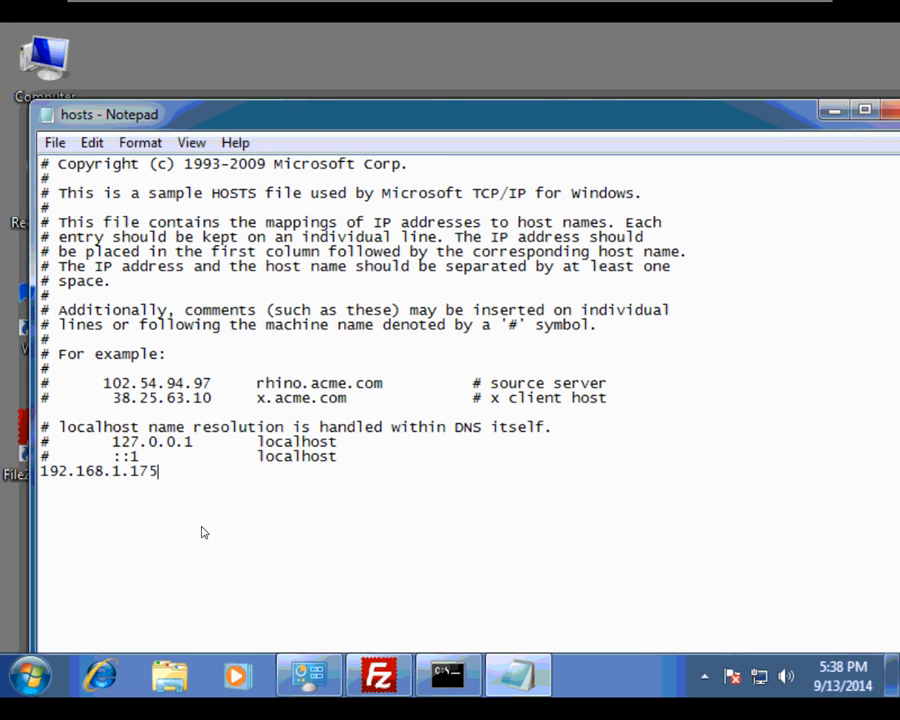
{"action": "key", "text": "Tab"}
{"action": "type", "text": "www.zzzmoe.com"}
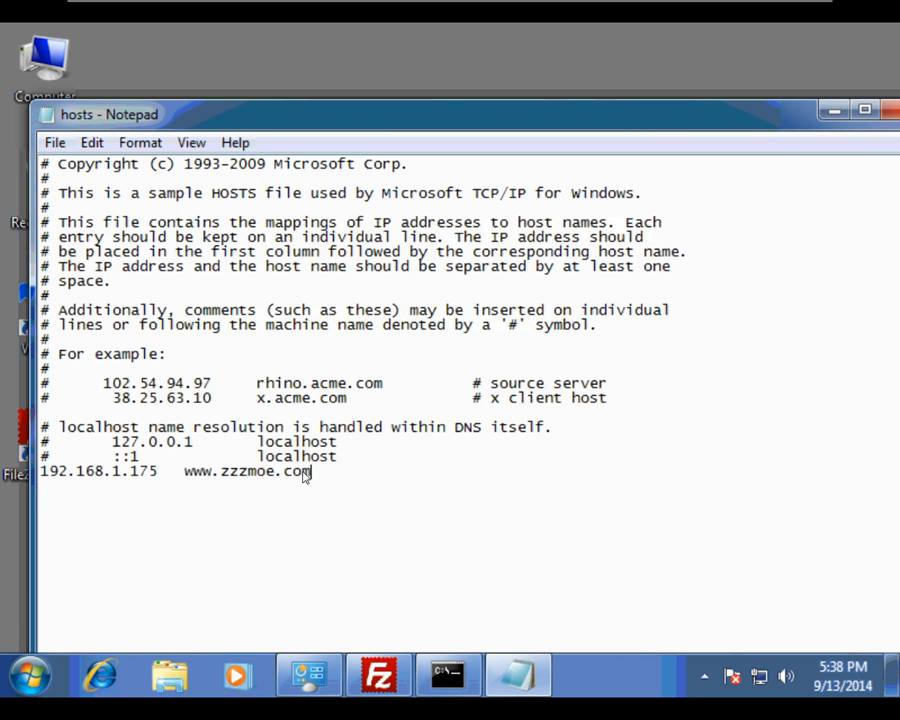
{"action": "left_click_drag", "start_coordinate": [309, 471], "coordinate": [38, 471]}
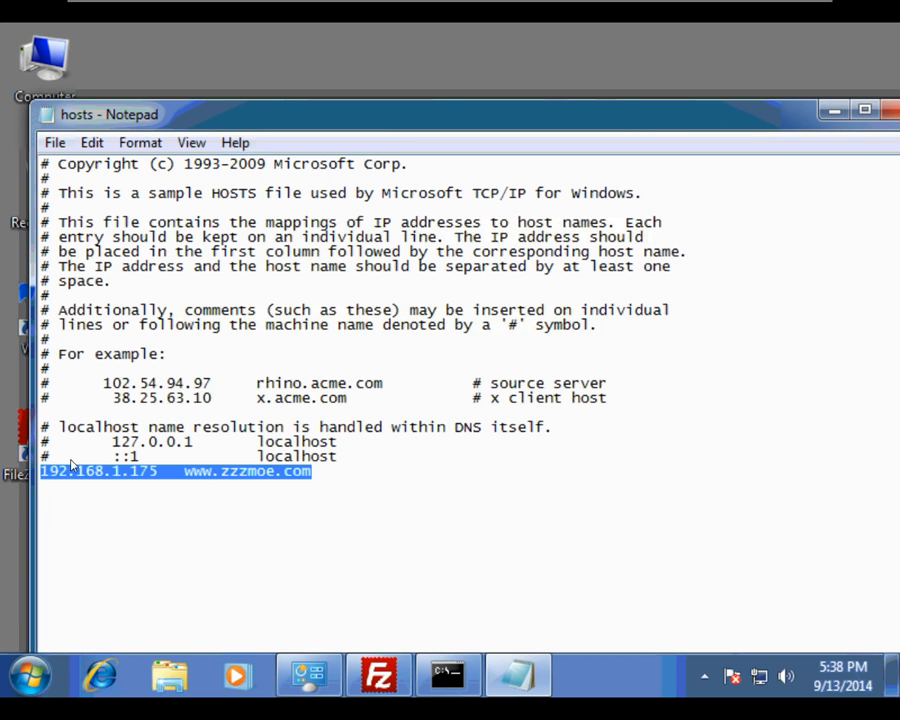
{"action": "right_click", "coordinate": [80, 473]}
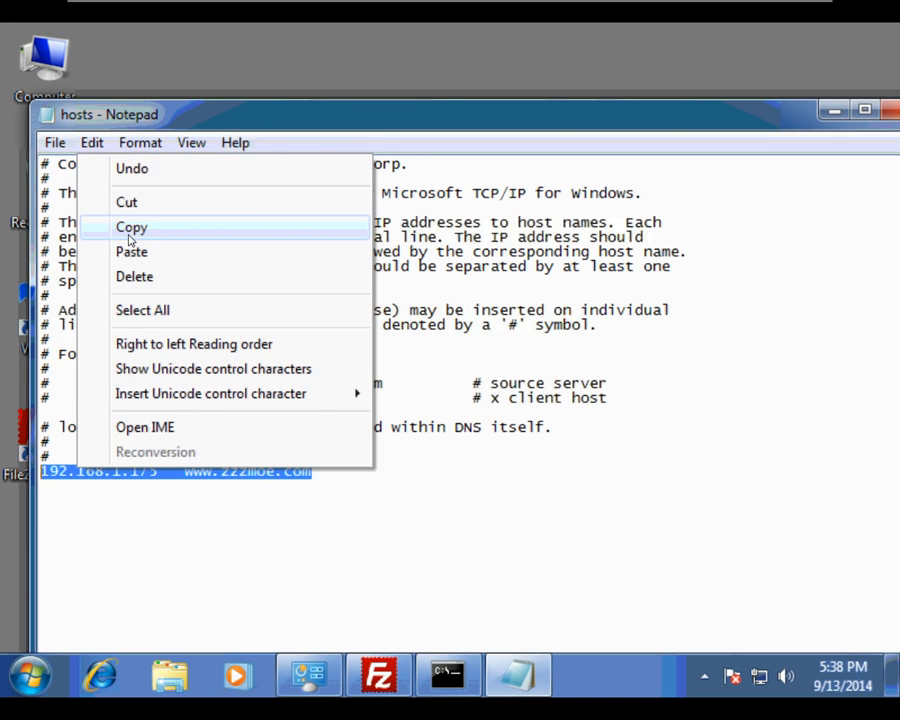
{"action": "left_click", "coordinate": [126, 226]}
{"action": "left_click", "coordinate": [333, 480]}
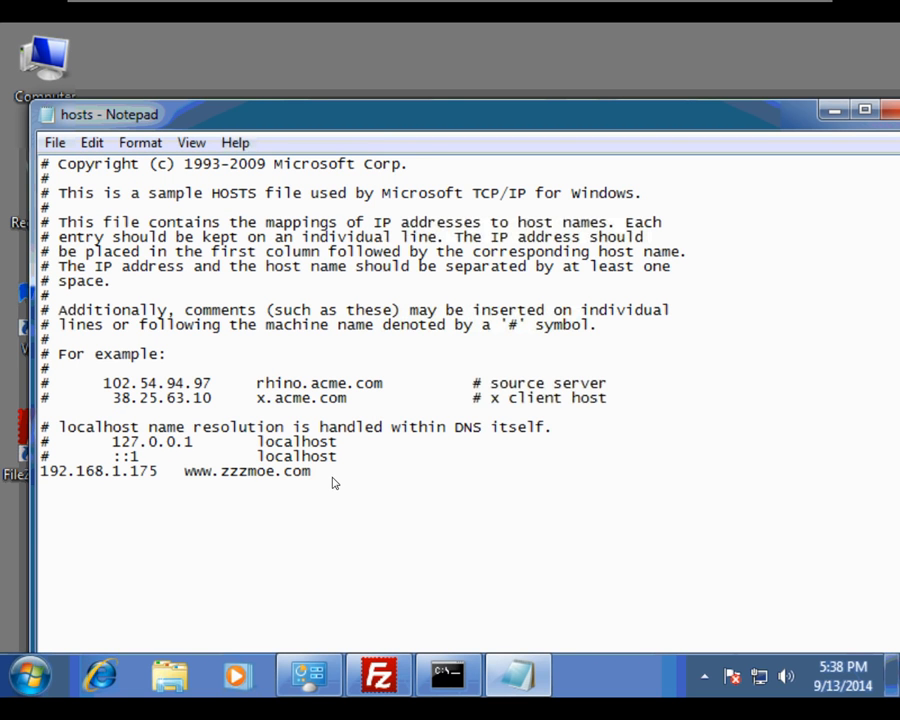
{"action": "right_click", "coordinate": [300, 487]}
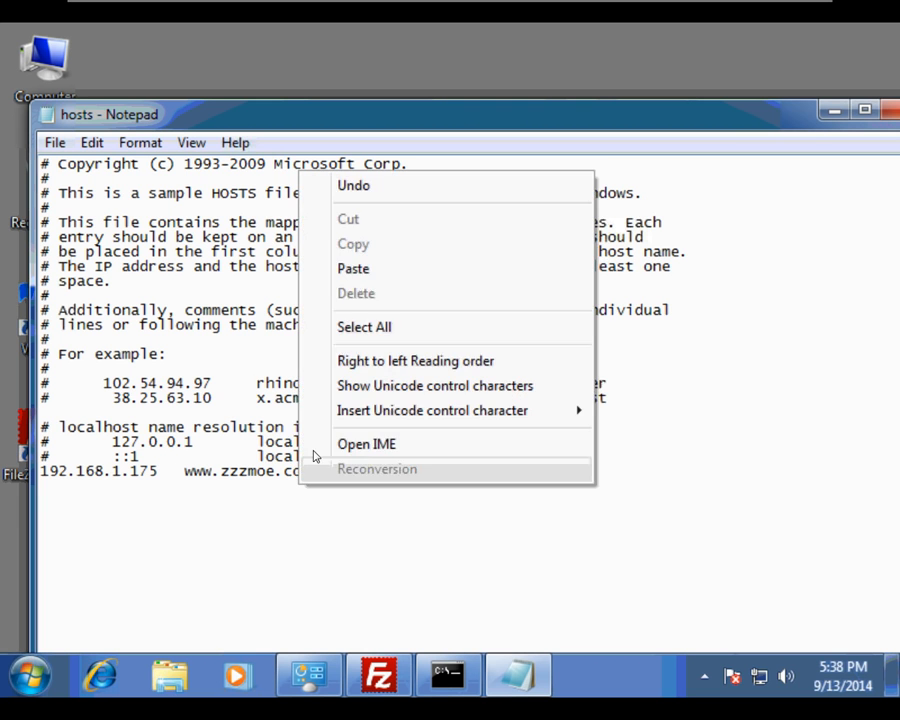
{"action": "left_click", "coordinate": [342, 267]}
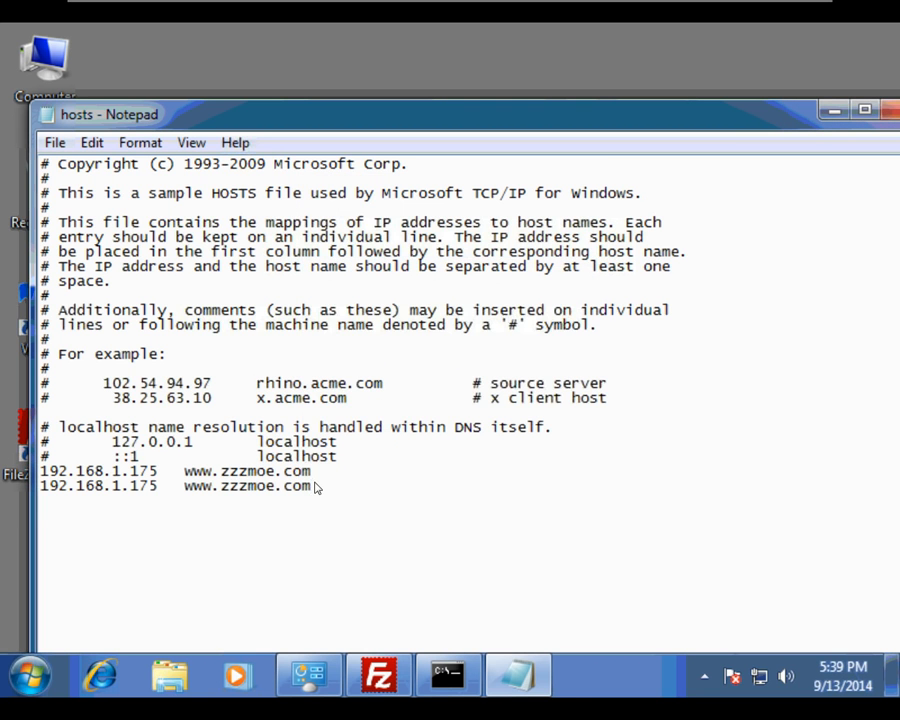
{"action": "key", "text": "Return"}
{"action": "right_click", "coordinate": [293, 512]}
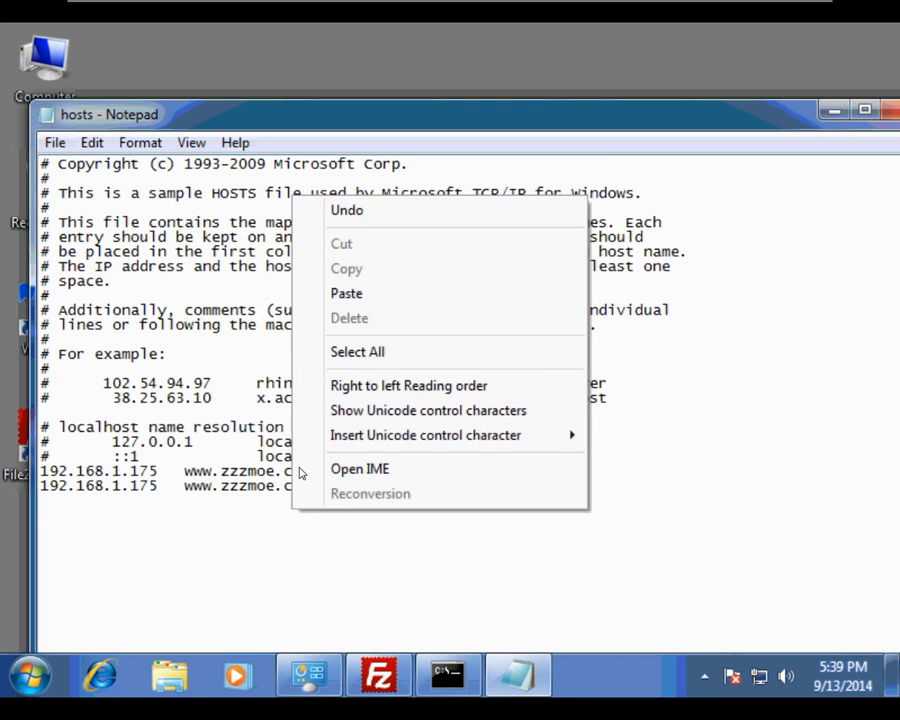
{"action": "left_click", "coordinate": [342, 293]}
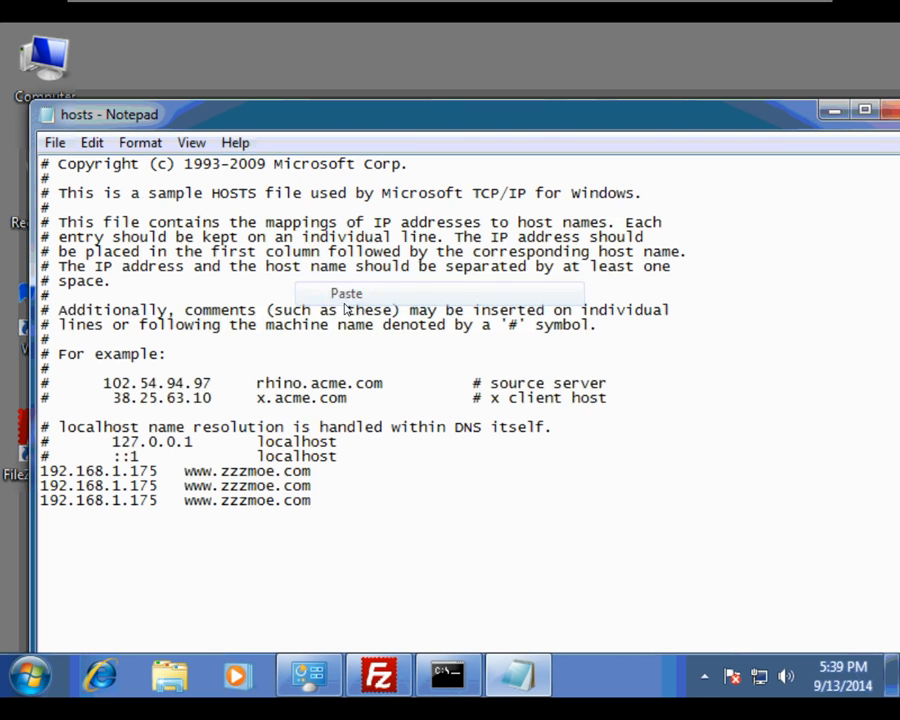
{"action": "left_click", "coordinate": [274, 486]}
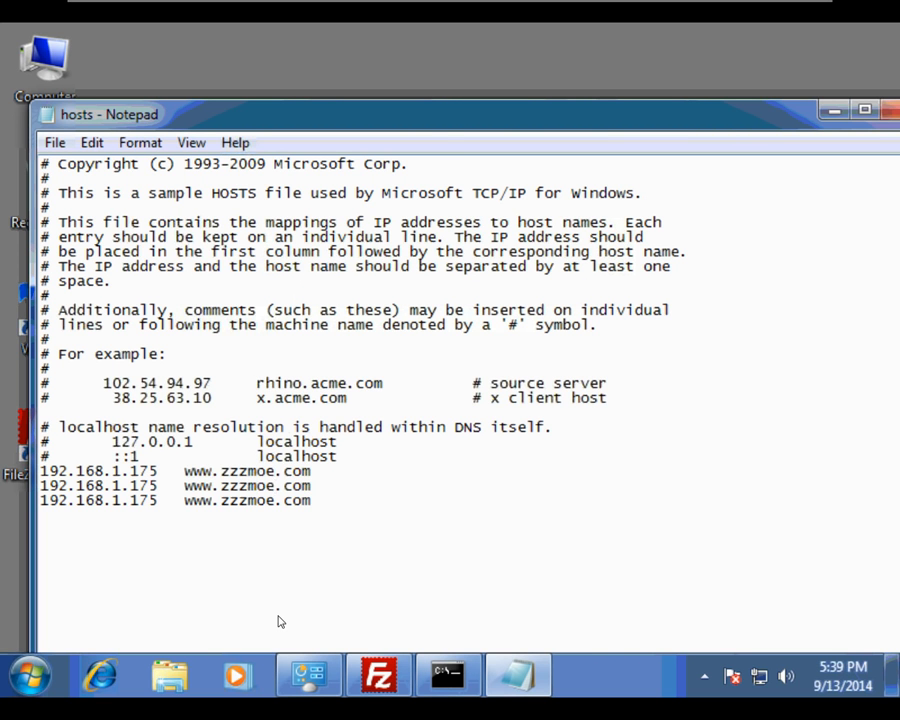
{"action": "key", "text": "BackSpace"}
{"action": "key", "text": "BackSpace"}
{"action": "key", "text": "BackSpace"}
{"action": "type", "text": "larry"}
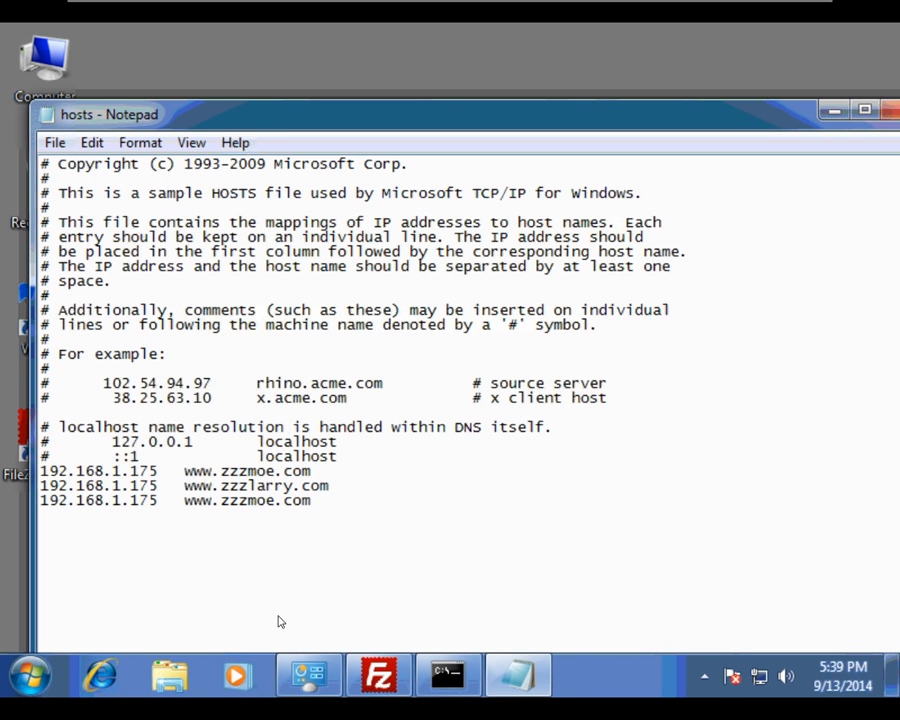
{"action": "left_click", "coordinate": [274, 504]}
{"action": "key", "text": "BackSpace"}
{"action": "key", "text": "BackSpace"}
{"action": "key", "text": "BackSpace"}
{"action": "type", "text": "curly"}
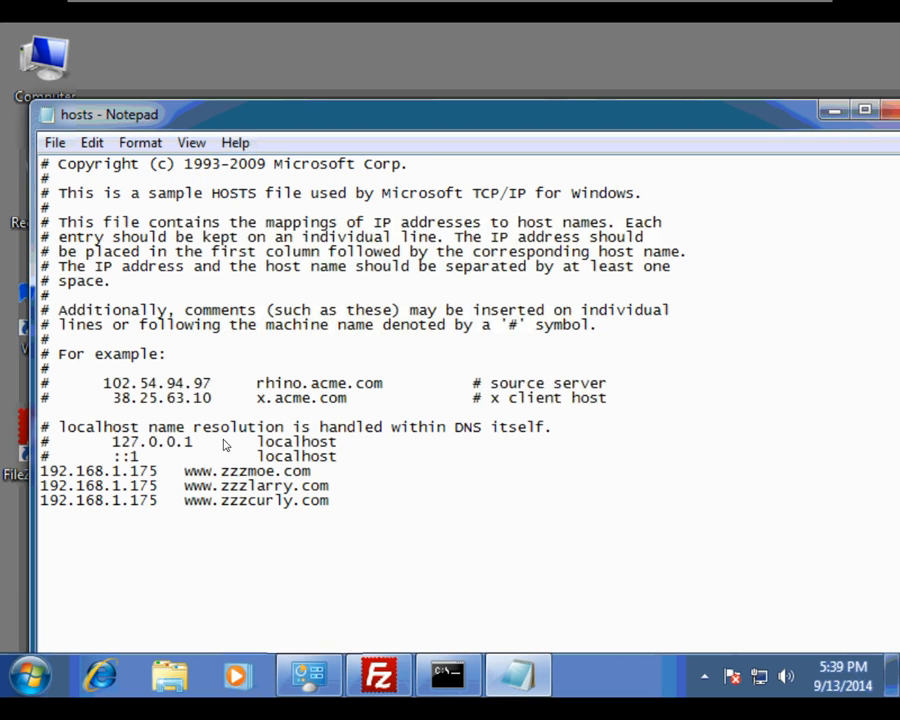
Close the hosts file with its changes saved and exit the command prompt.
{"action": "left_click", "coordinate": [886, 113]}
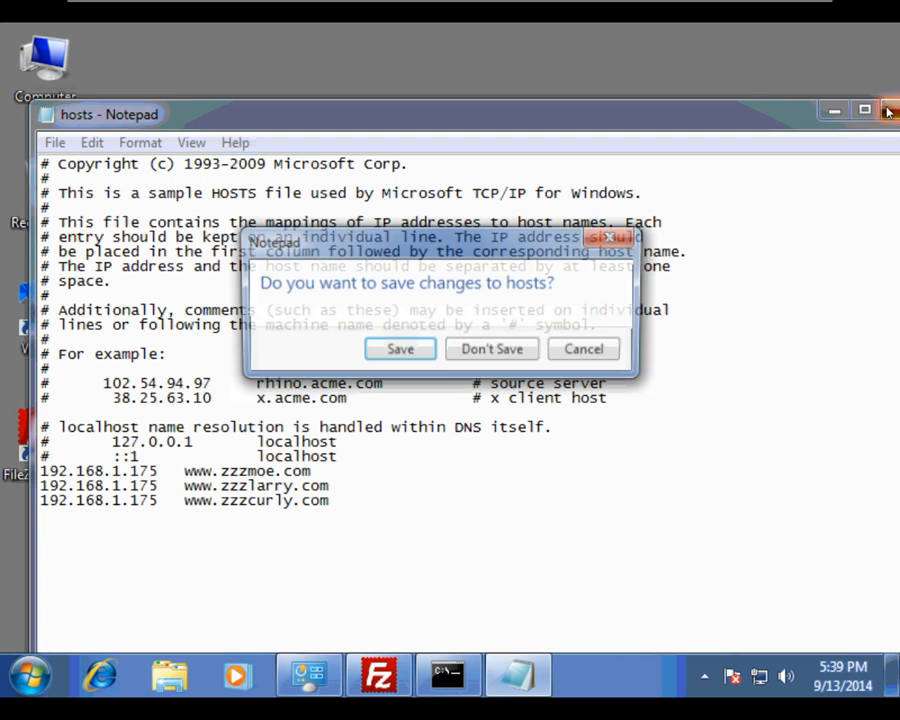
{"action": "left_click", "coordinate": [402, 350]}
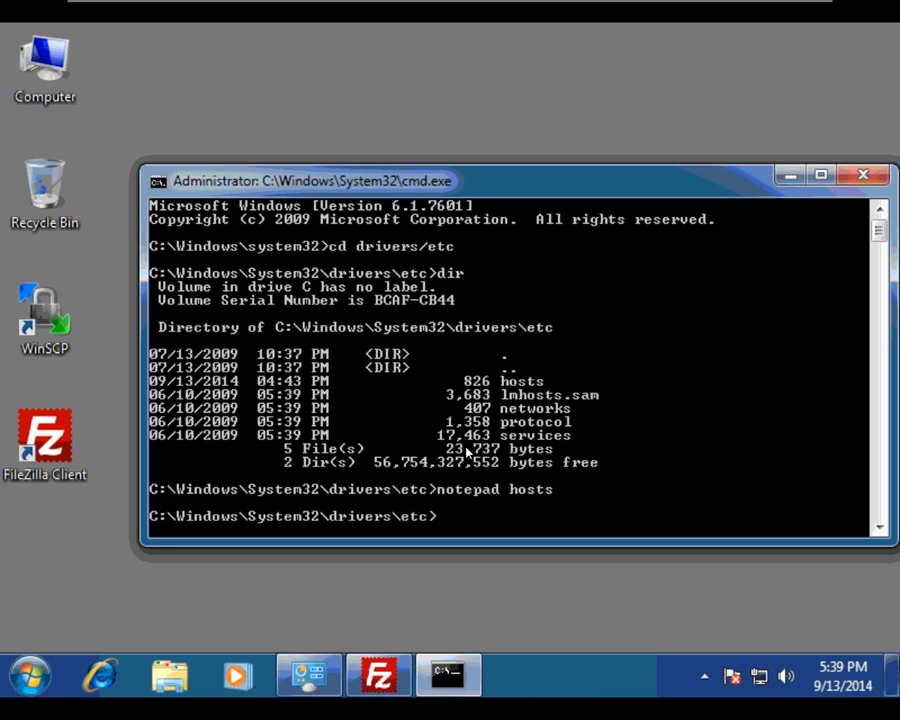
{"action": "type", "text": "exit"}
{"action": "key", "text": "Return"}
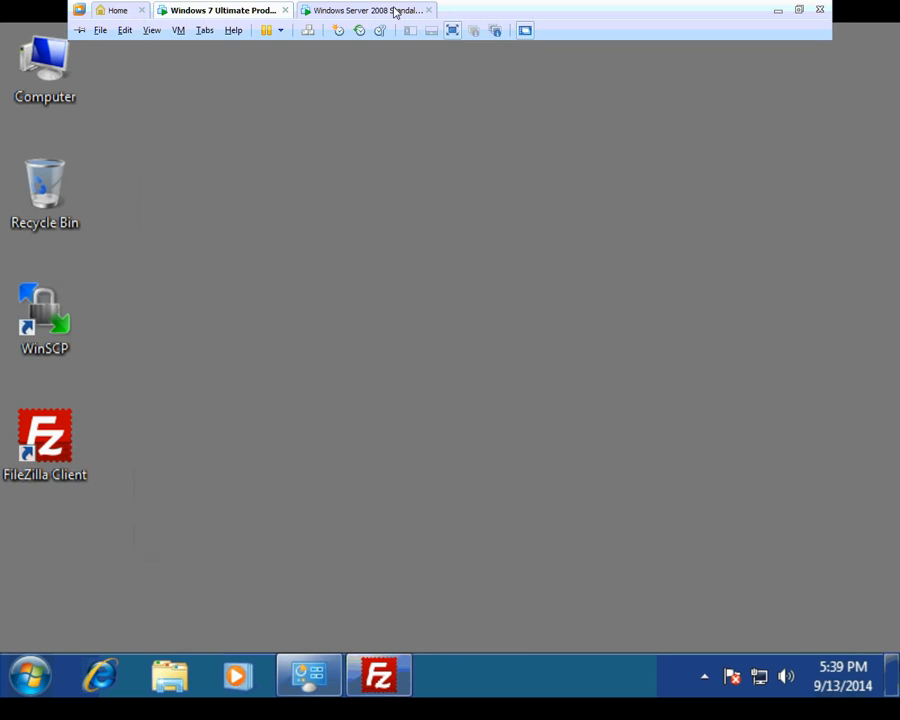
Switch to the Windows Server 2008 virtual machine and open Windows Firewall from Control Panel.
{"action": "left_click", "coordinate": [392, 10]}
{"action": "left_click", "coordinate": [200, 334]}
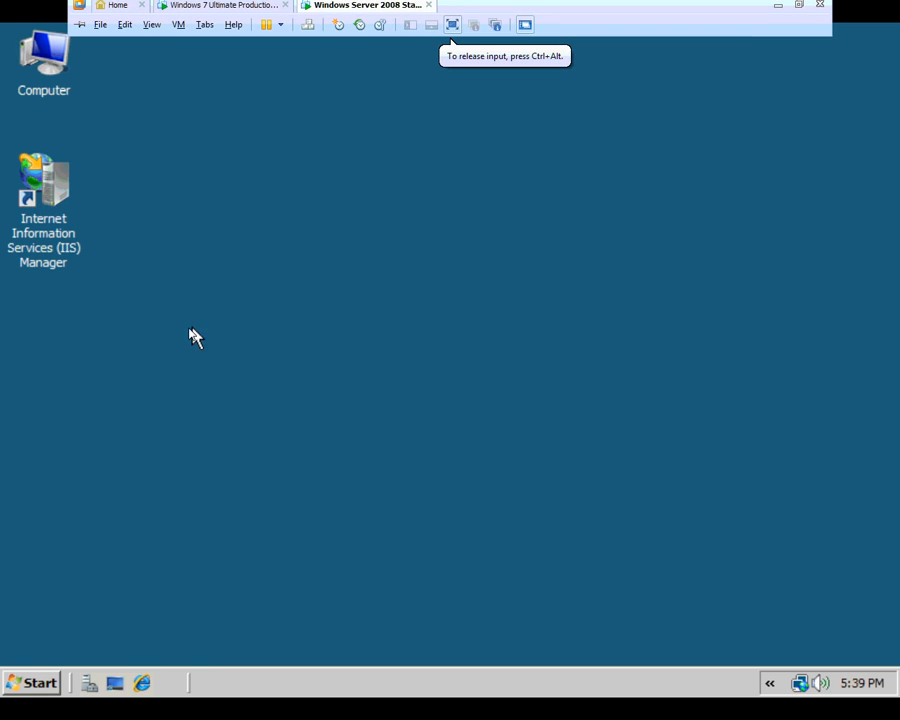
{"action": "left_click", "coordinate": [34, 683]}
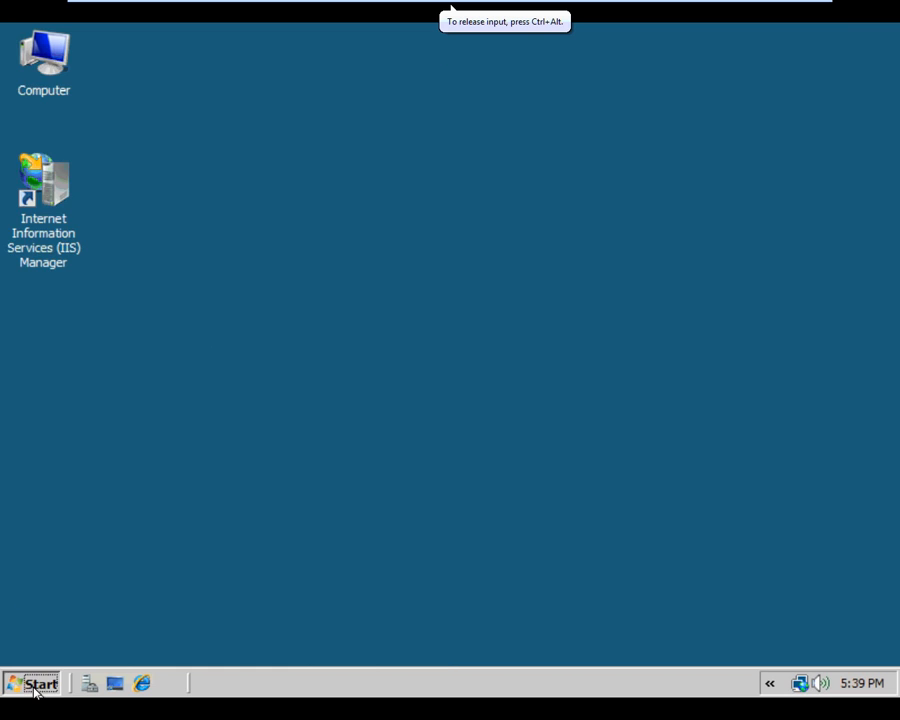
{"action": "left_click", "coordinate": [390, 330]}
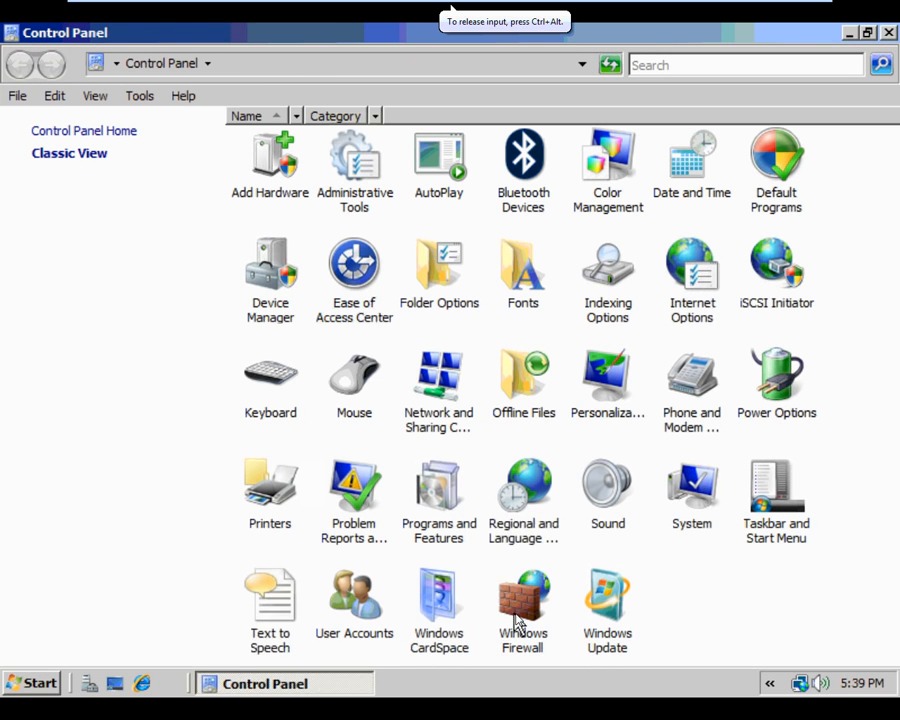
{"action": "left_click", "coordinate": [518, 621]}
{"action": "double_click", "coordinate": [518, 621]}
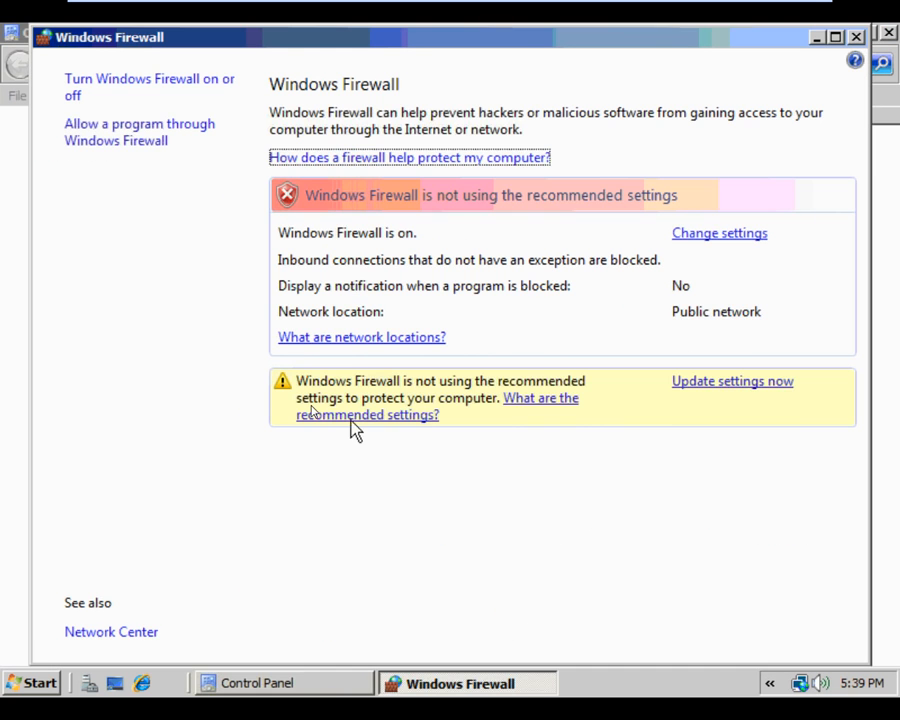
Check the Windows Firewall exceptions for the FTP ports 20 and 21, and close the firewall and Control Panel windows.
{"action": "left_click", "coordinate": [104, 141]}
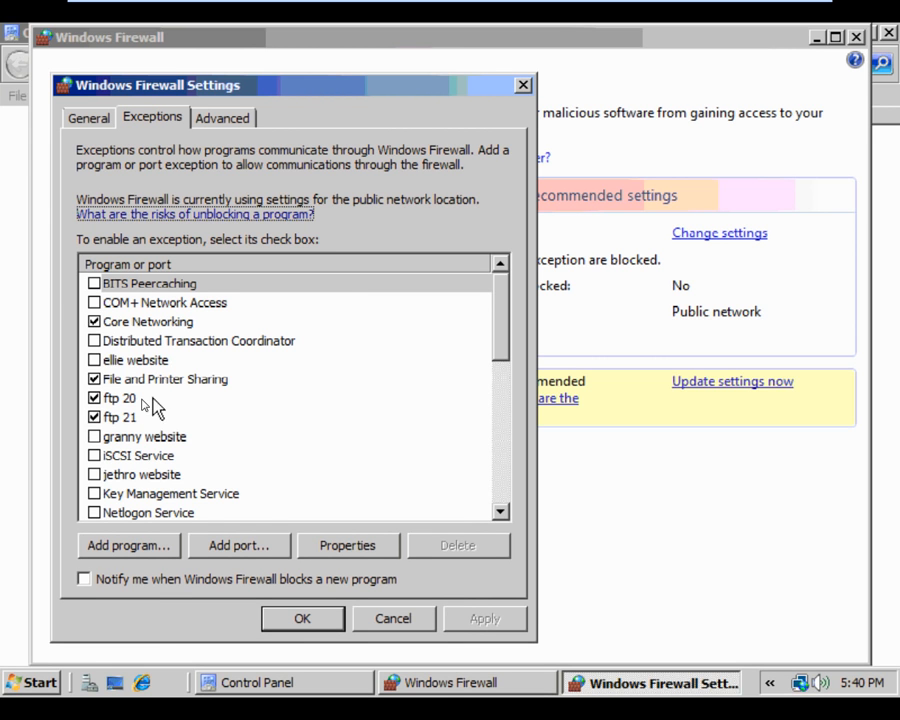
{"action": "left_click", "coordinate": [300, 620]}
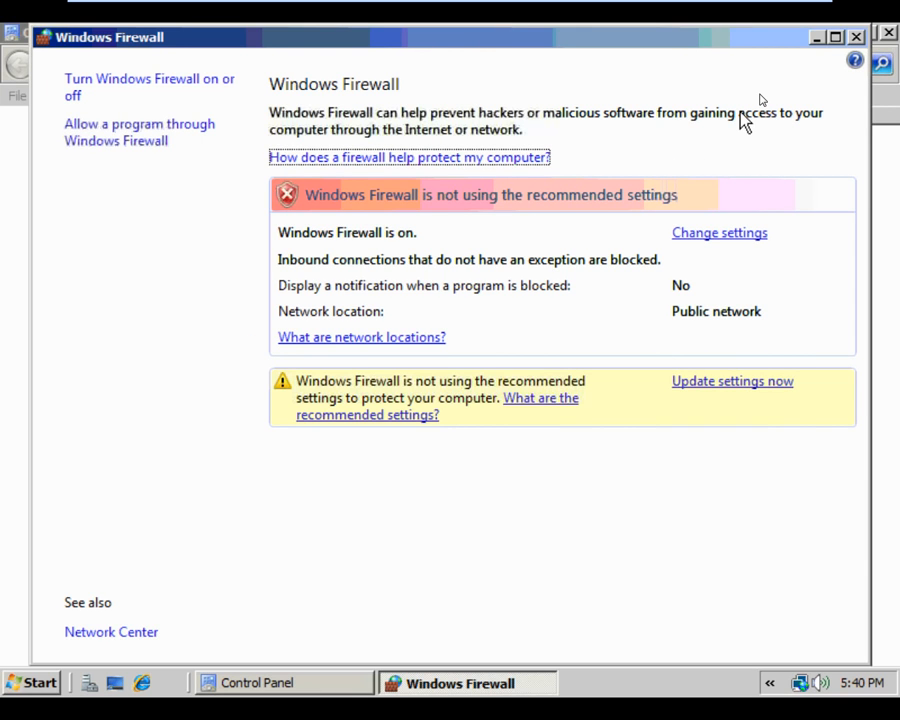
{"action": "left_click", "coordinate": [856, 37]}
{"action": "left_click", "coordinate": [888, 34]}
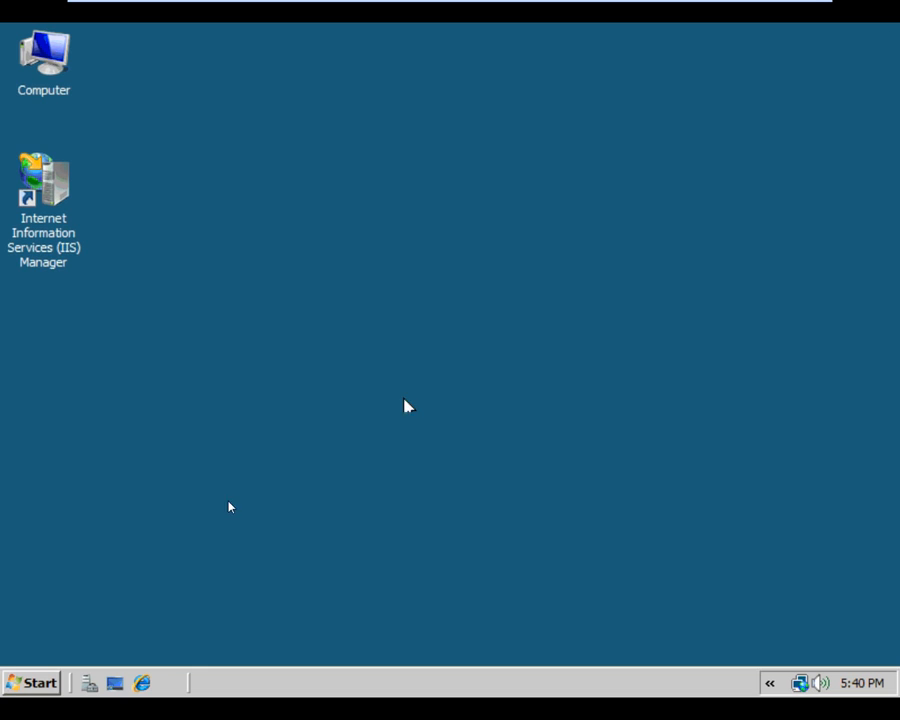
{"action": "left_click", "coordinate": [40, 684]}
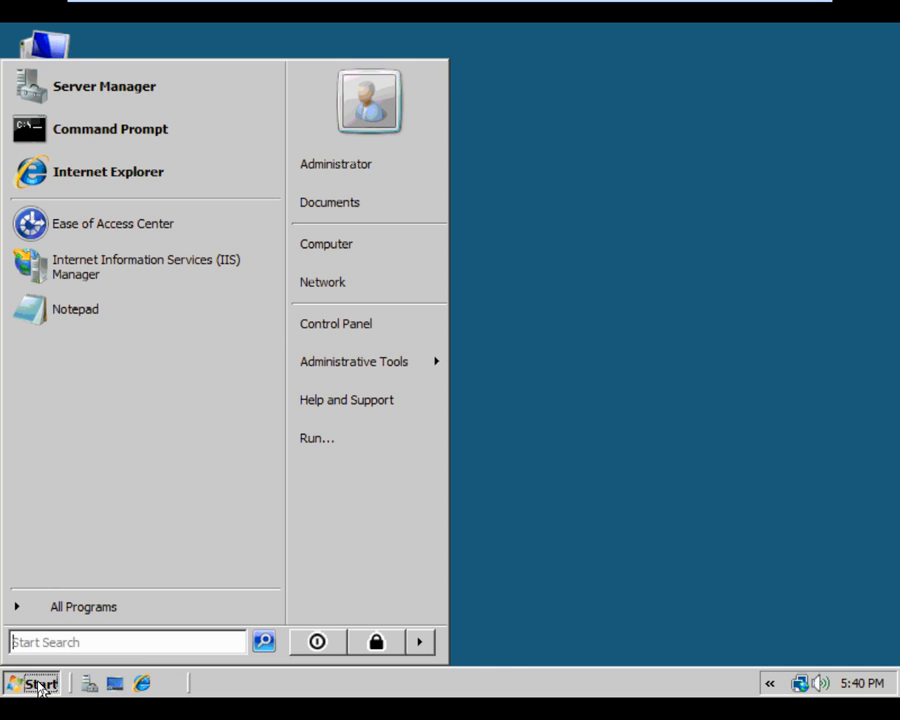
{"action": "left_click", "coordinate": [470, 582]}
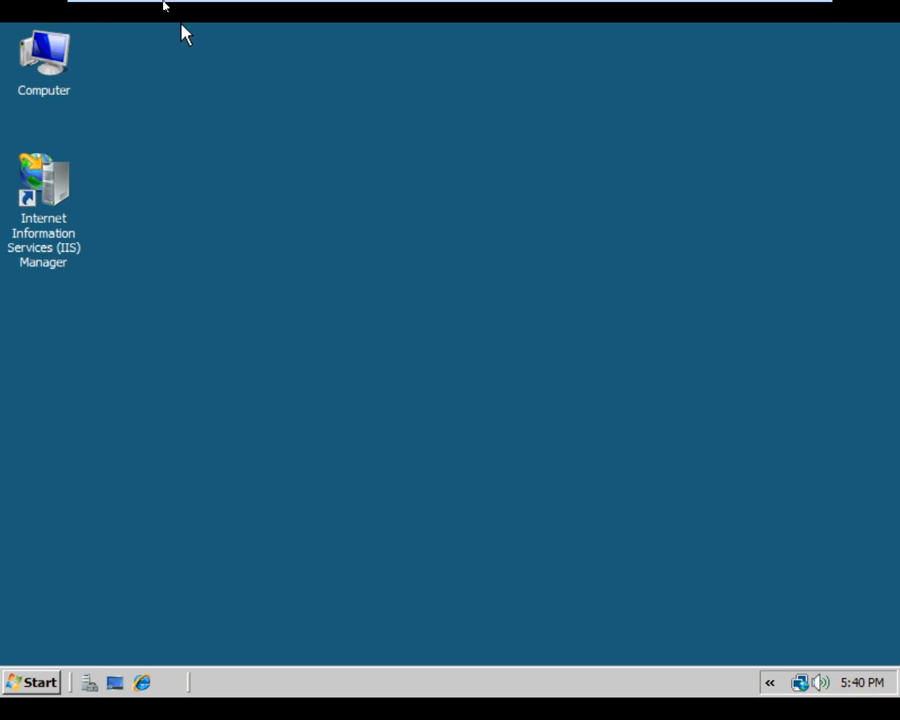
{"action": "mouse_move", "coordinate": [170, 4]}
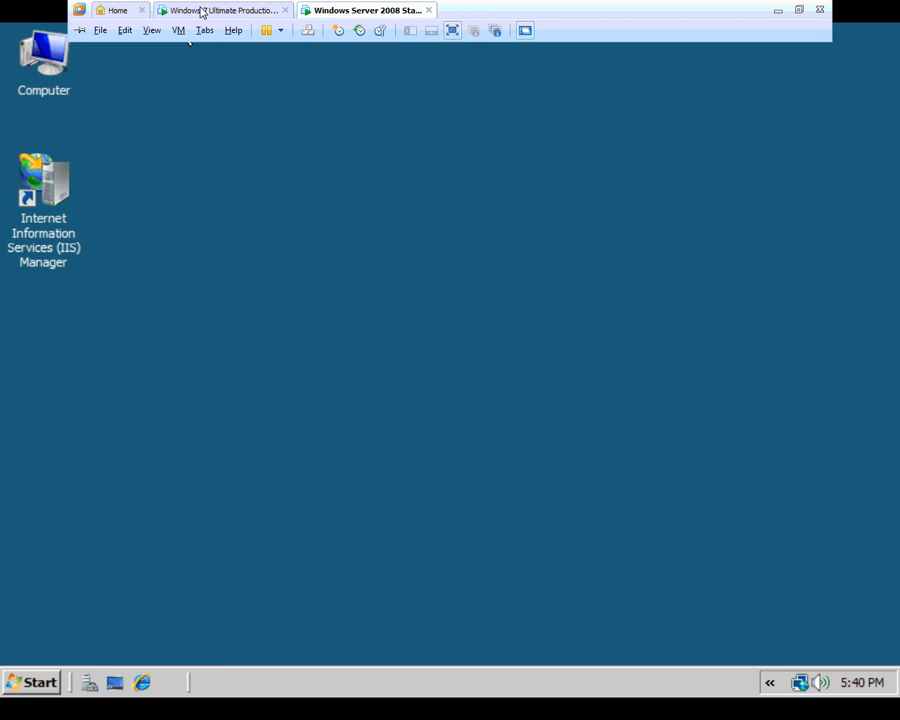
{"action": "left_click", "coordinate": [201, 12]}
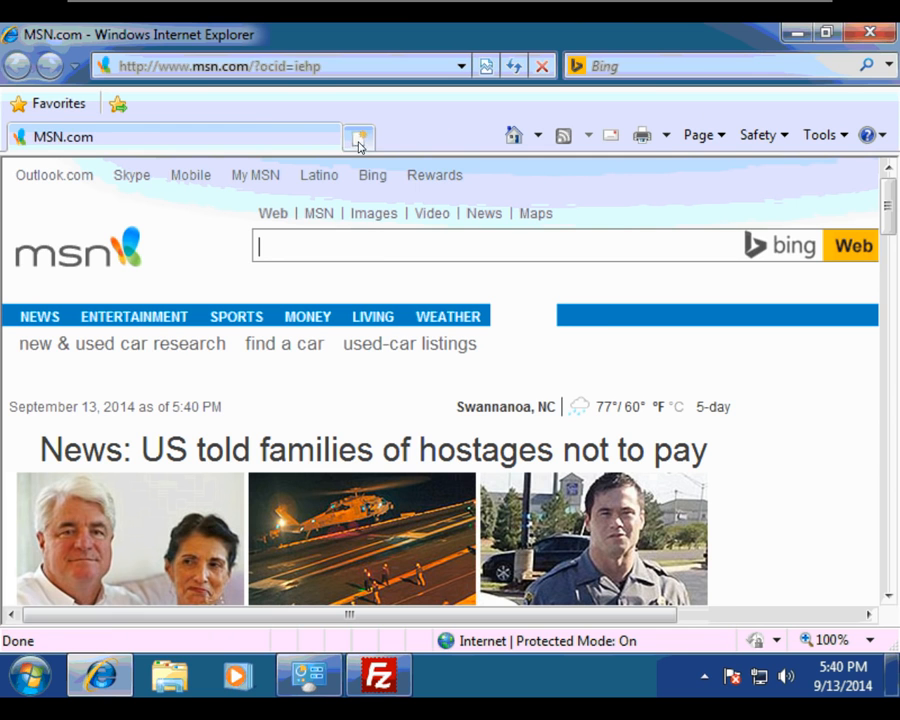
{"action": "left_click", "coordinate": [359, 140]}
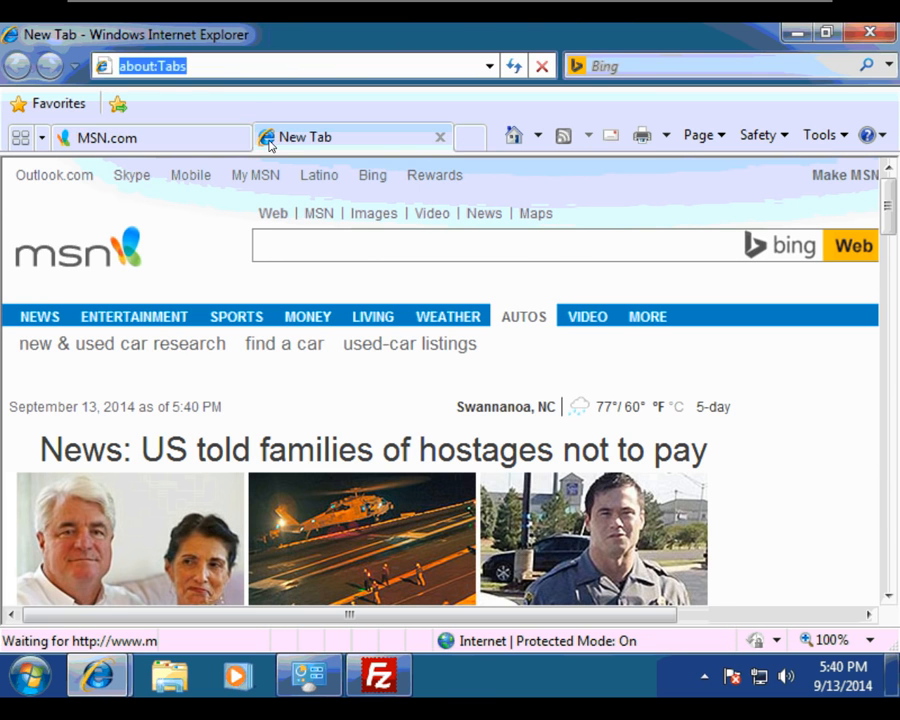
{"action": "type", "text": "w"}
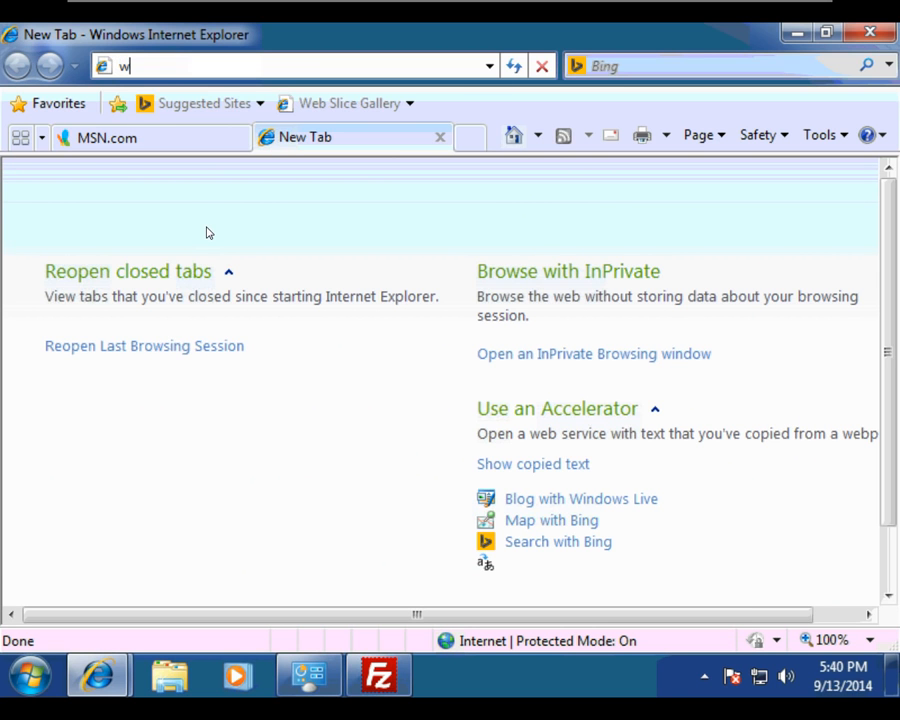
{"action": "type", "text": "ww.zzzmoe.com"}
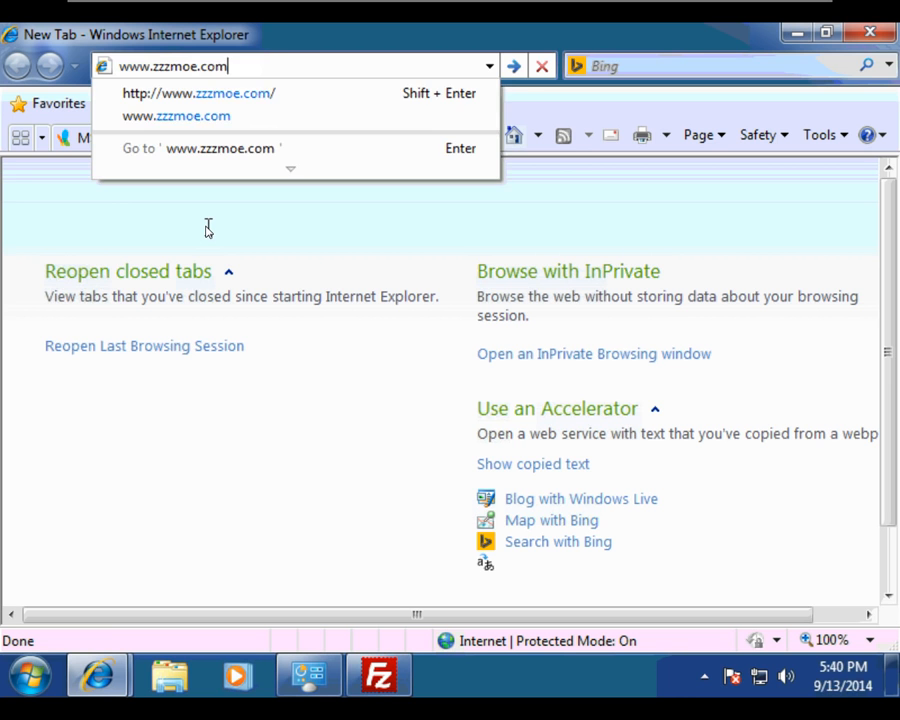
{"action": "key", "text": "Return"}
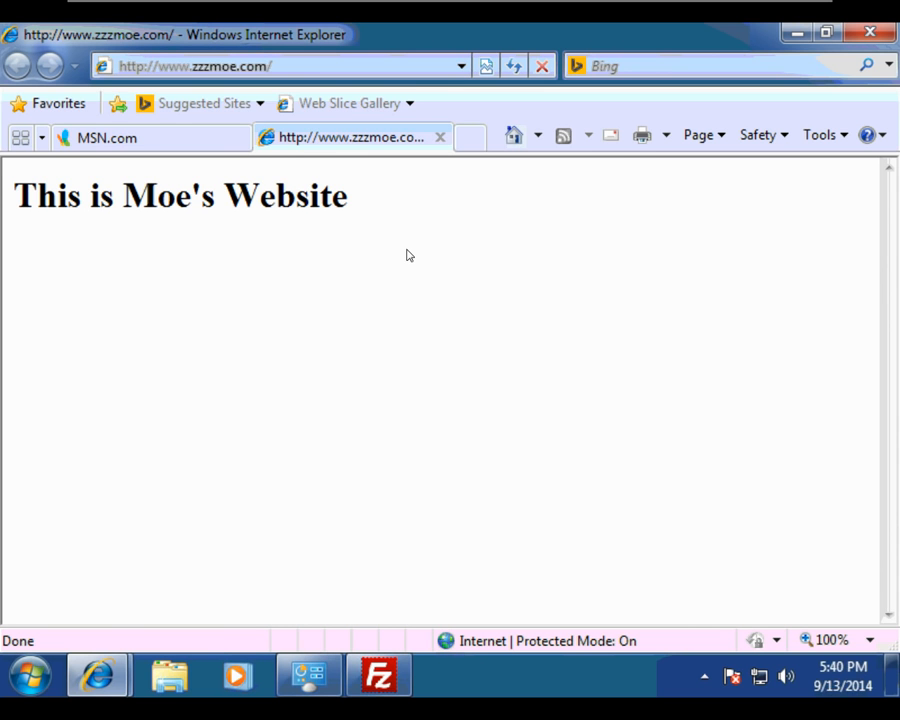
{"action": "left_click", "coordinate": [470, 137]}
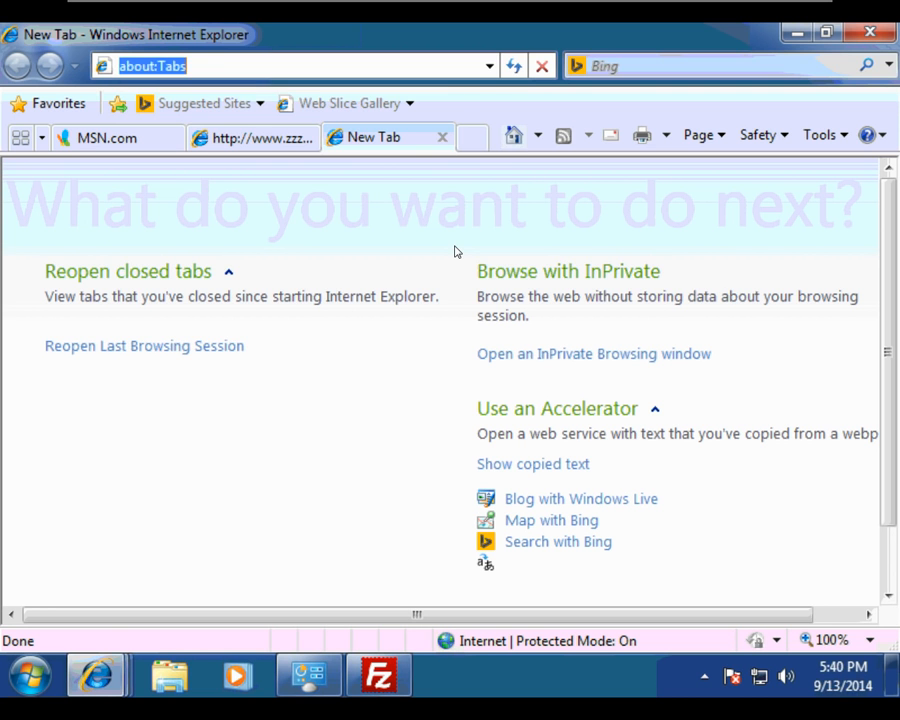
{"action": "type", "text": "www.zzzlar"}
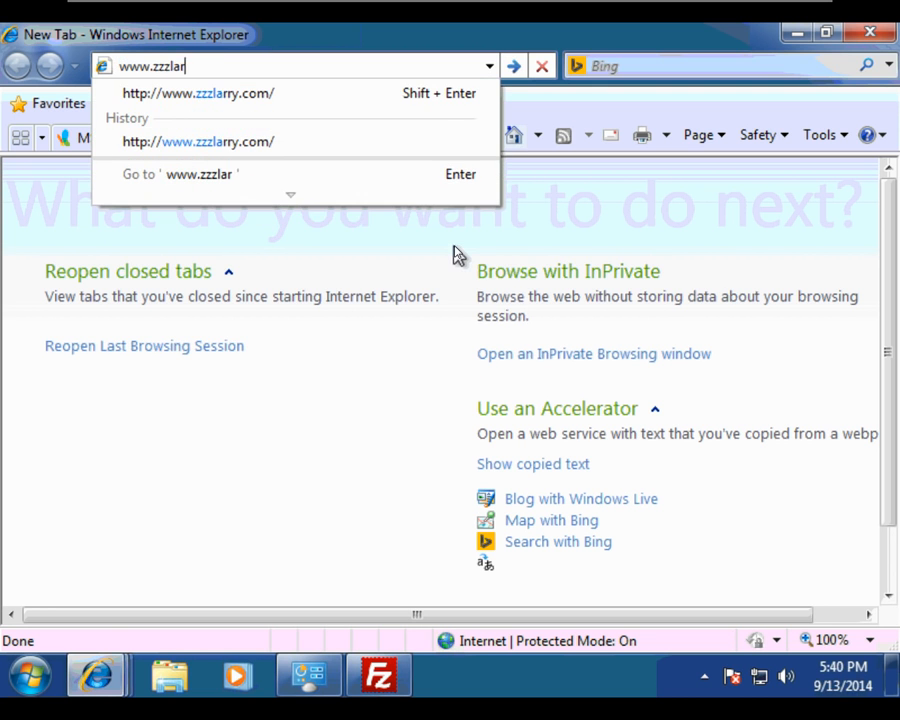
{"action": "type", "text": "ry.com"}
{"action": "key", "text": "Return"}
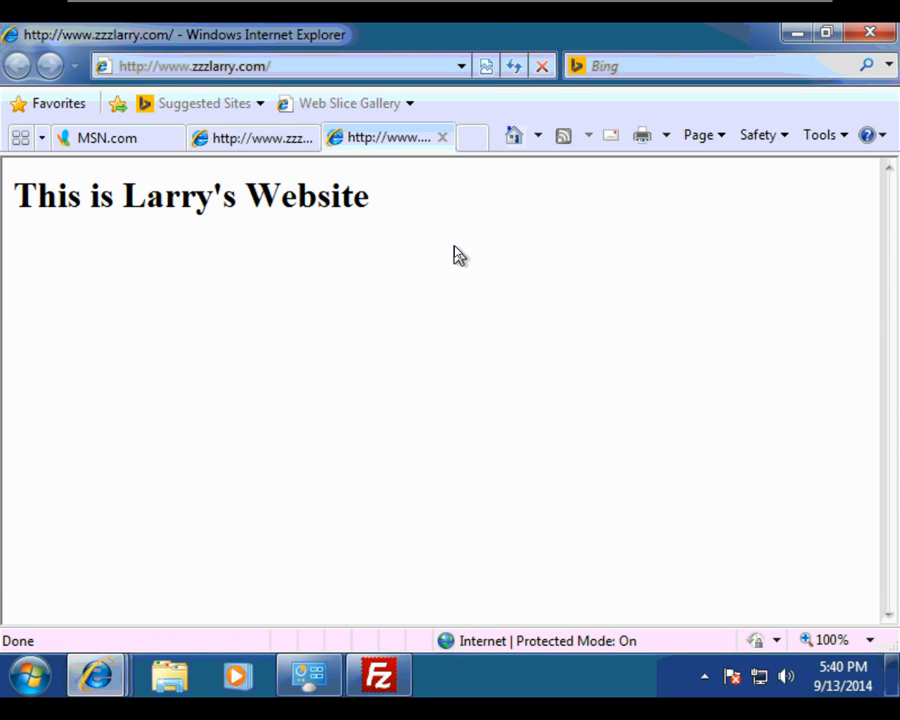
{"action": "left_click", "coordinate": [475, 140]}
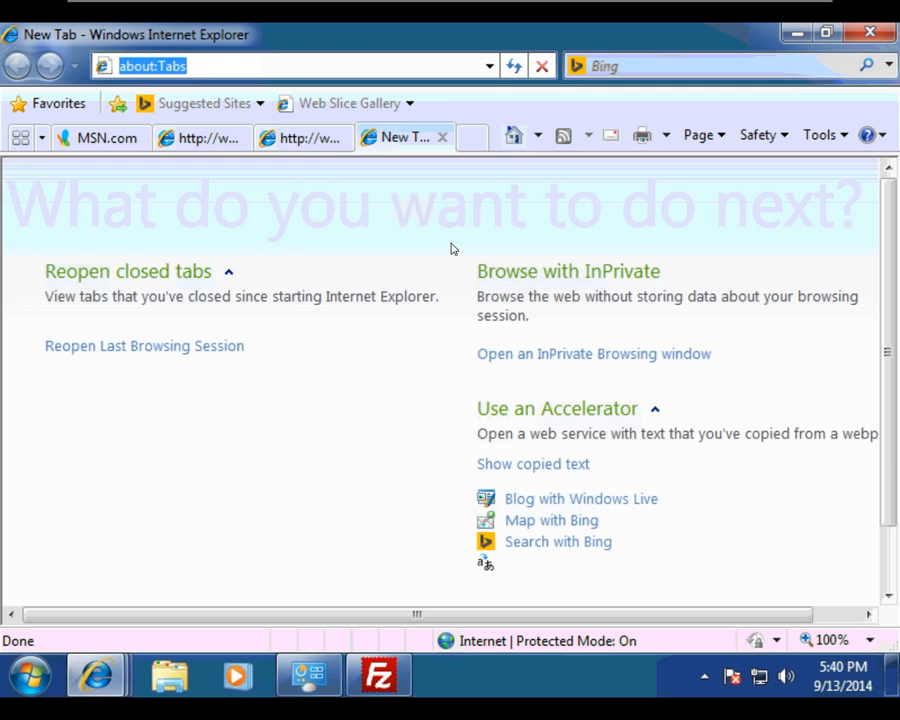
{"action": "type", "text": "www."}
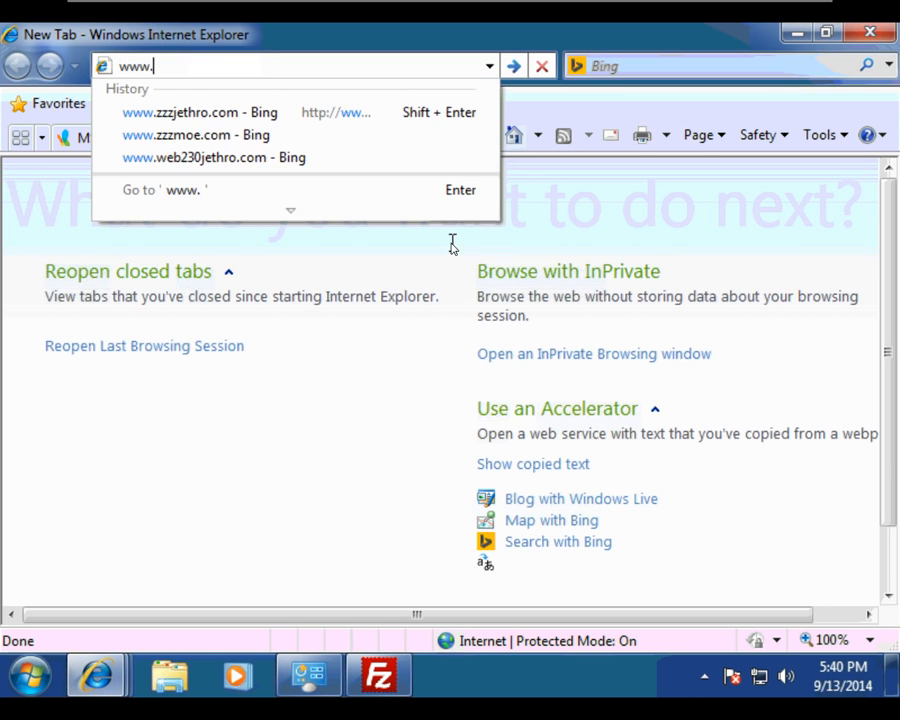
{"action": "type", "text": "zzz"}
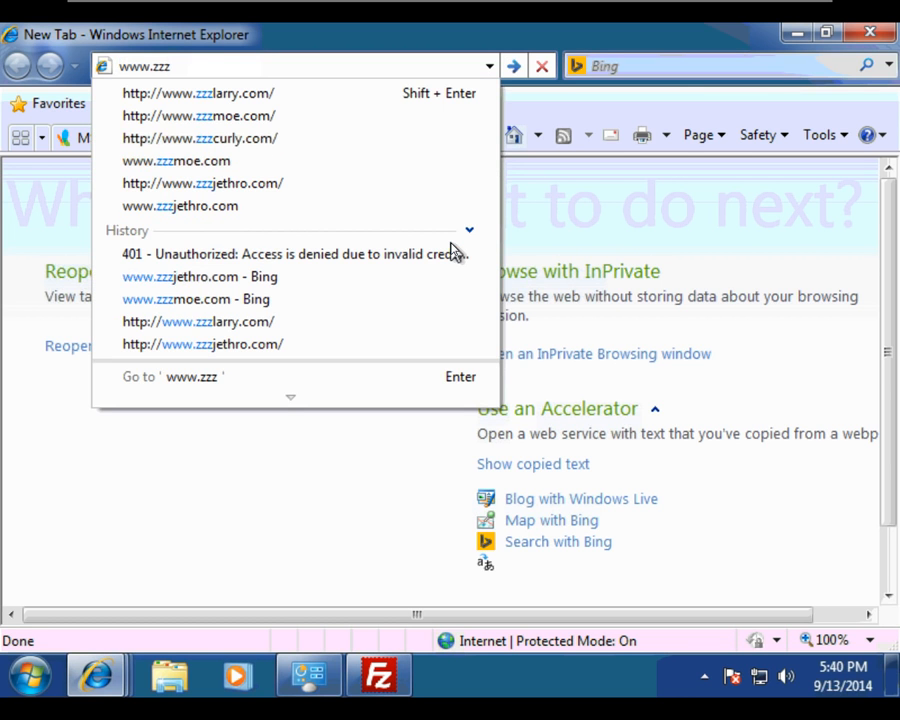
{"action": "type", "text": "curly.com"}
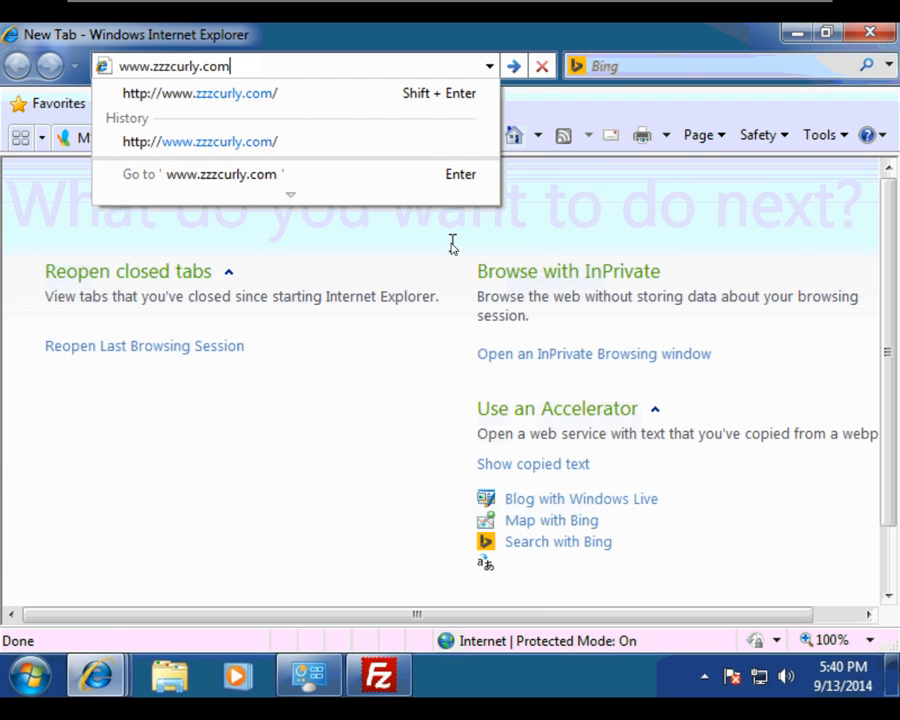
{"action": "key", "text": "Return"}
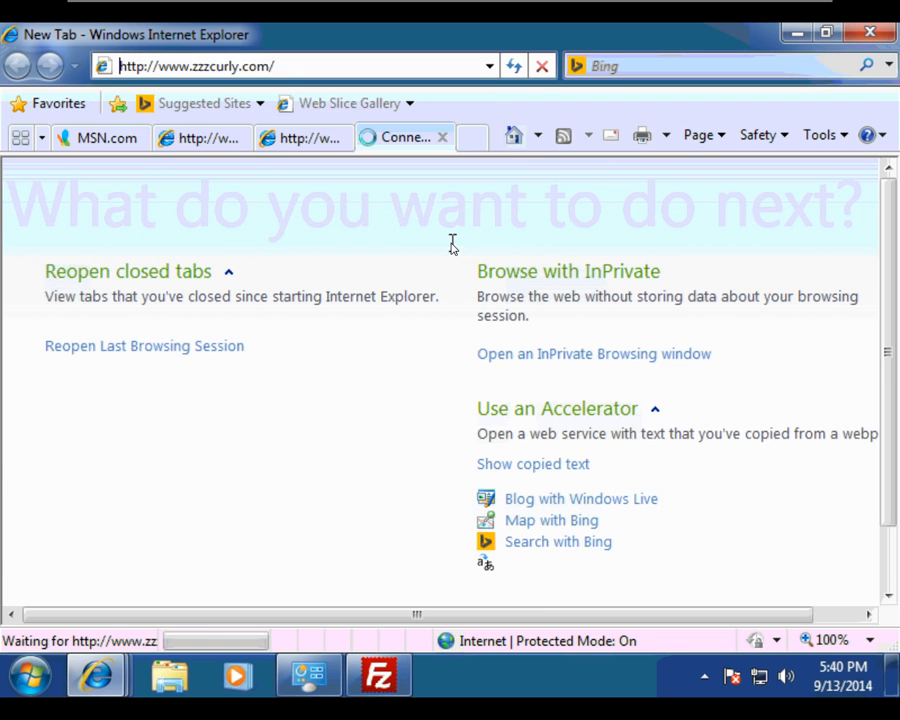